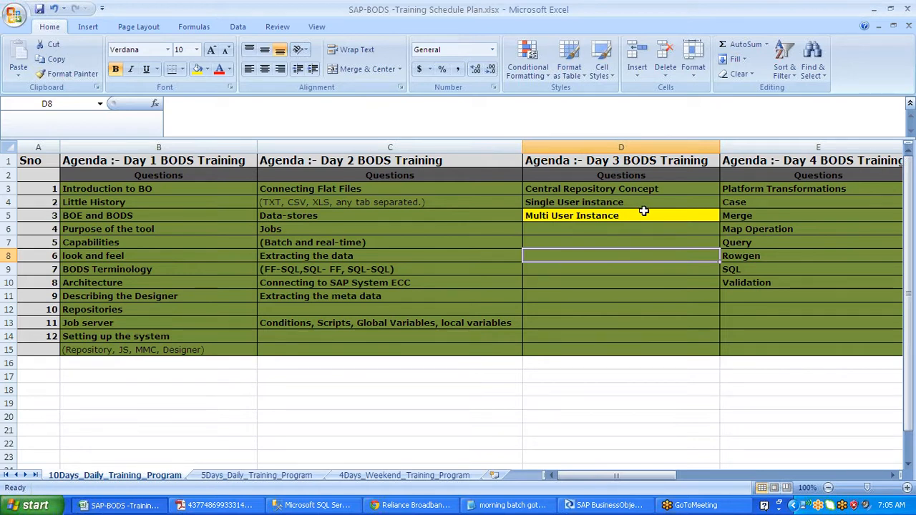
- Review the Day 4 Multi User Instance topics in the Excel training agenda
{"action": "left_click", "coordinate": [643, 211]}
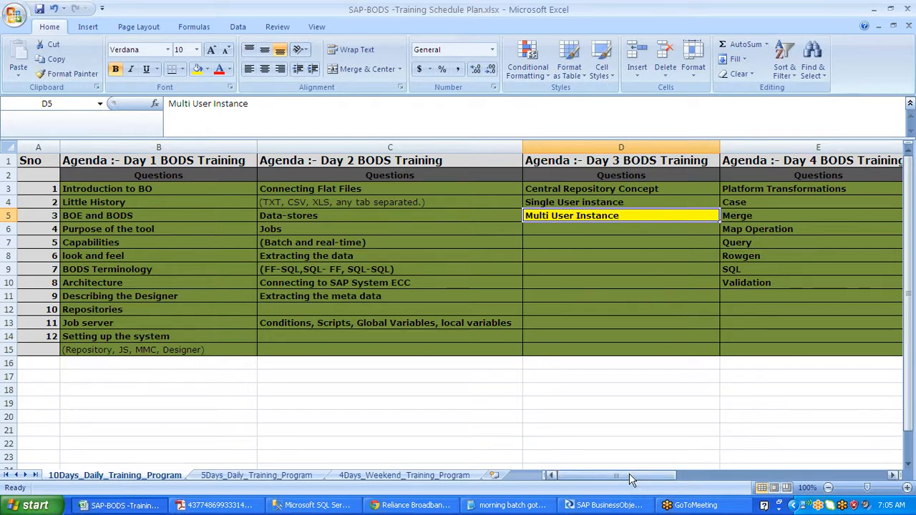
{"action": "left_click_drag", "start_coordinate": [630, 479], "coordinate": [648, 455]}
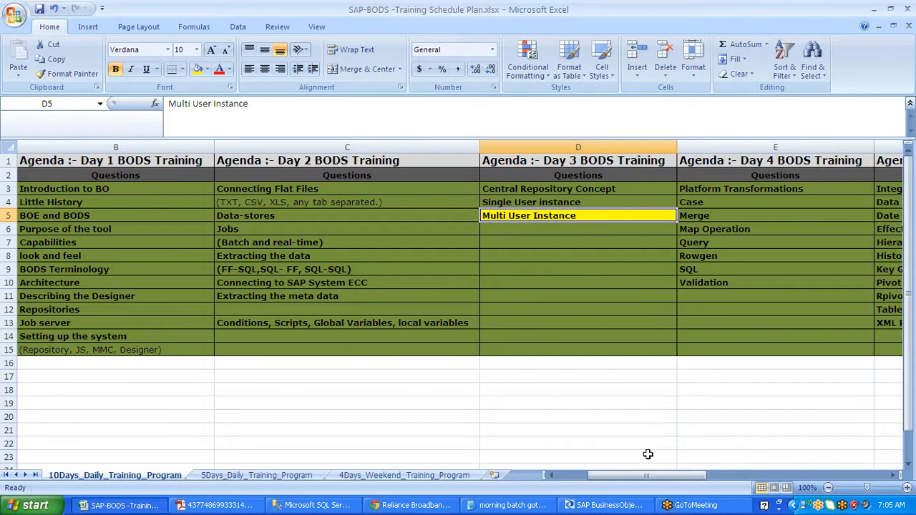
{"action": "left_click_drag", "start_coordinate": [648, 475], "coordinate": [708, 475]}
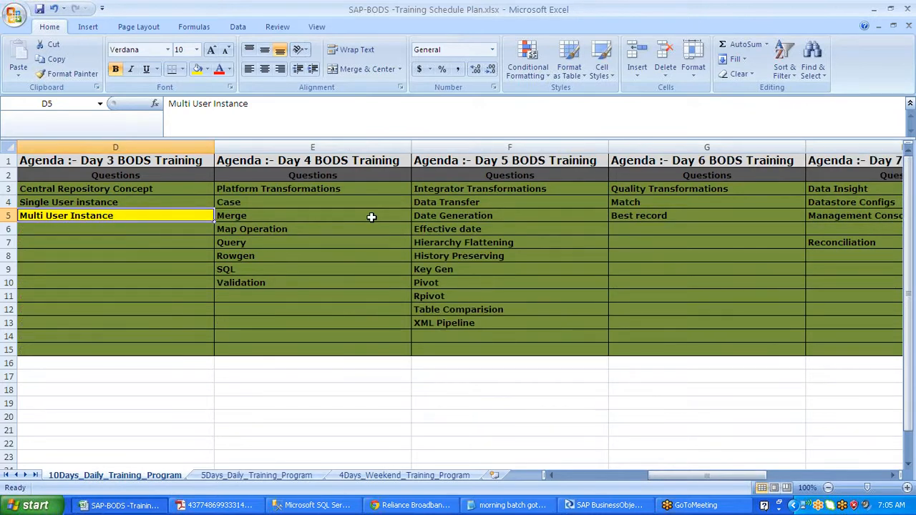
{"action": "left_click_drag", "start_coordinate": [361, 189], "coordinate": [353, 361]}
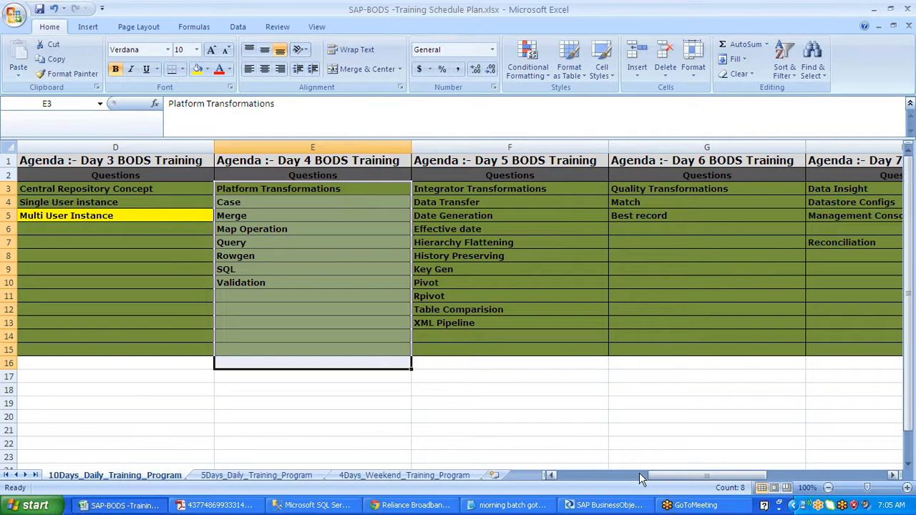
- Scroll back in the agenda and bring the Data Services Designer window to the front
{"action": "left_click_drag", "start_coordinate": [640, 479], "coordinate": [630, 477]}
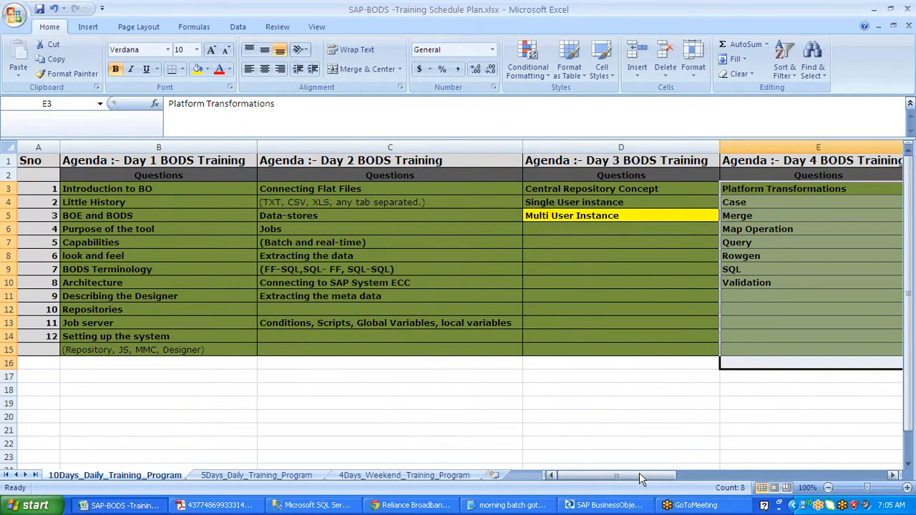
{"action": "left_click", "coordinate": [722, 26]}
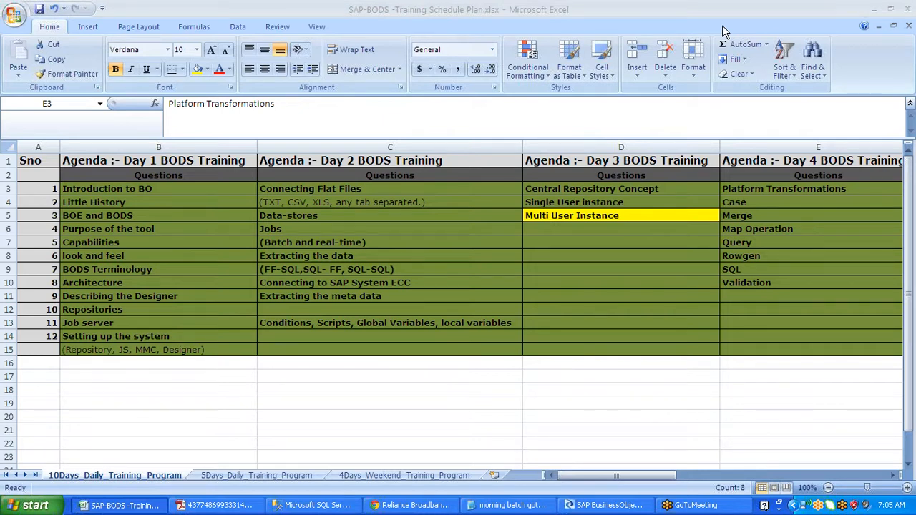
{"action": "left_click", "coordinate": [609, 506]}
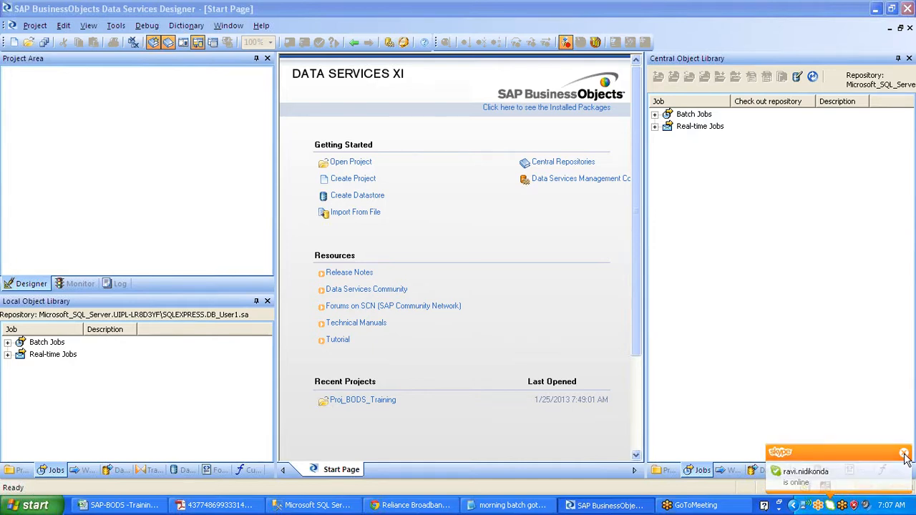
{"action": "left_click", "coordinate": [905, 454]}
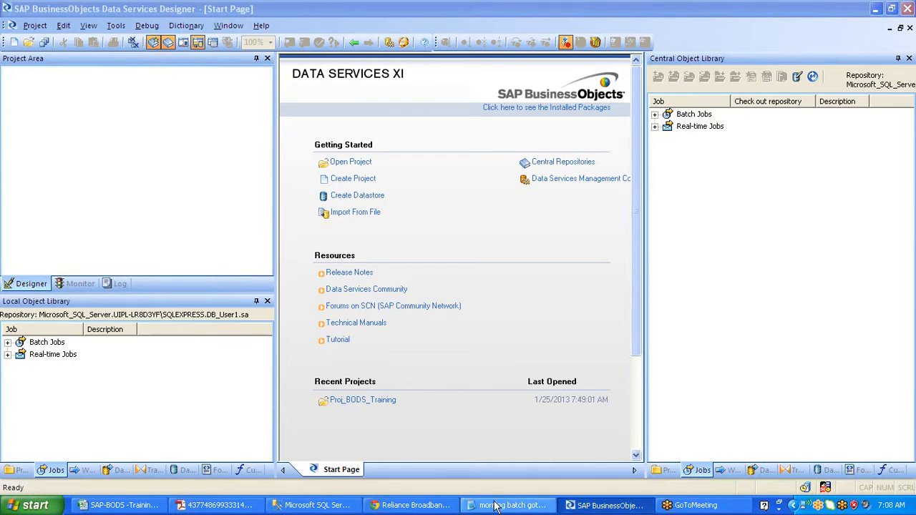
{"action": "left_click", "coordinate": [111, 507]}
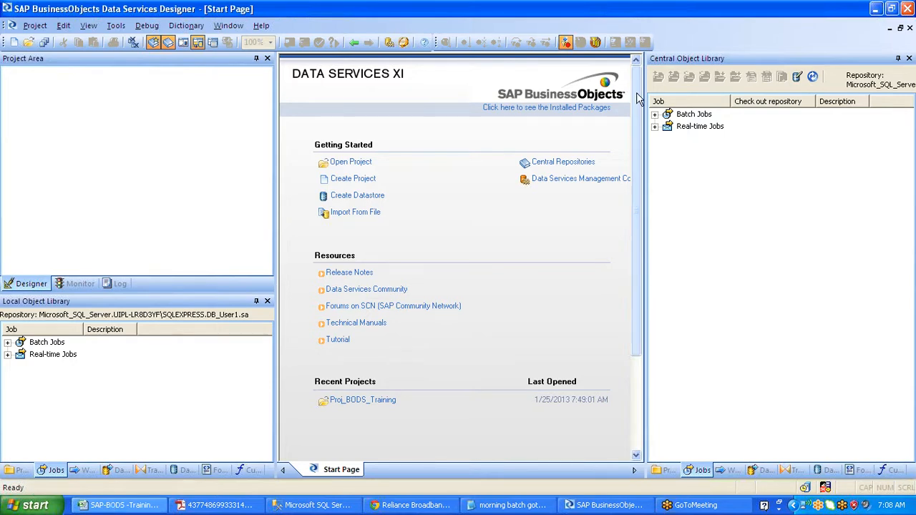
- Expand central Batch Jobs, select Job_Cond_Scr_GV without choosing an action, then minimize Designer
{"action": "left_click", "coordinate": [657, 120]}
{"action": "left_click", "coordinate": [655, 115]}
{"action": "left_click", "coordinate": [705, 128]}
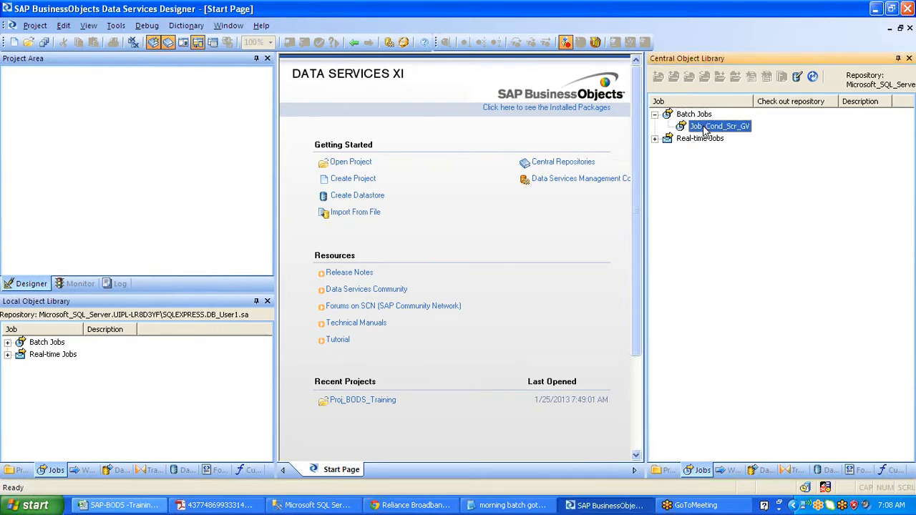
{"action": "right_click", "coordinate": [705, 129]}
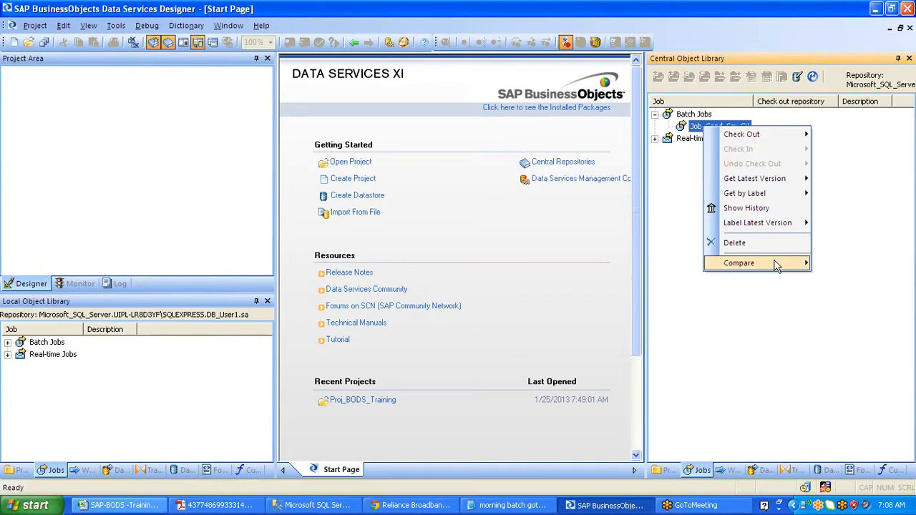
{"action": "mouse_move", "coordinate": [777, 265]}
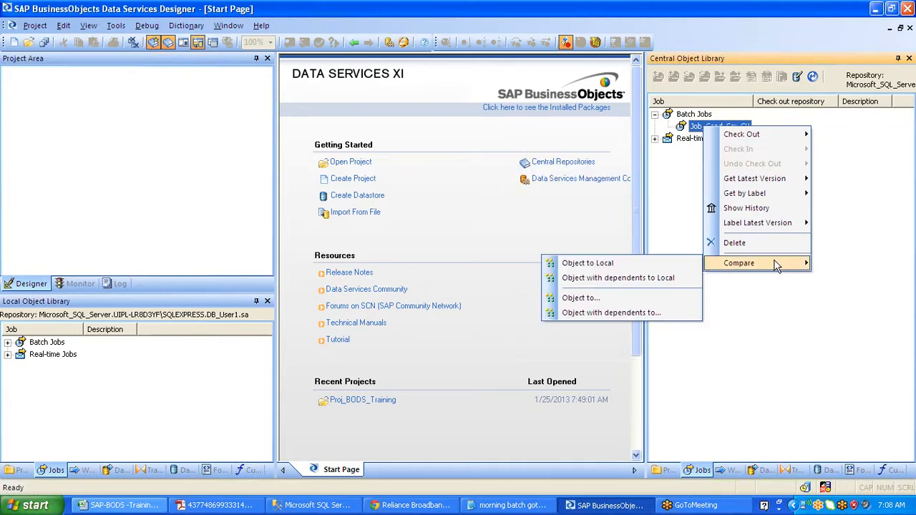
{"action": "key", "text": "Escape"}
{"action": "key", "text": "Escape"}
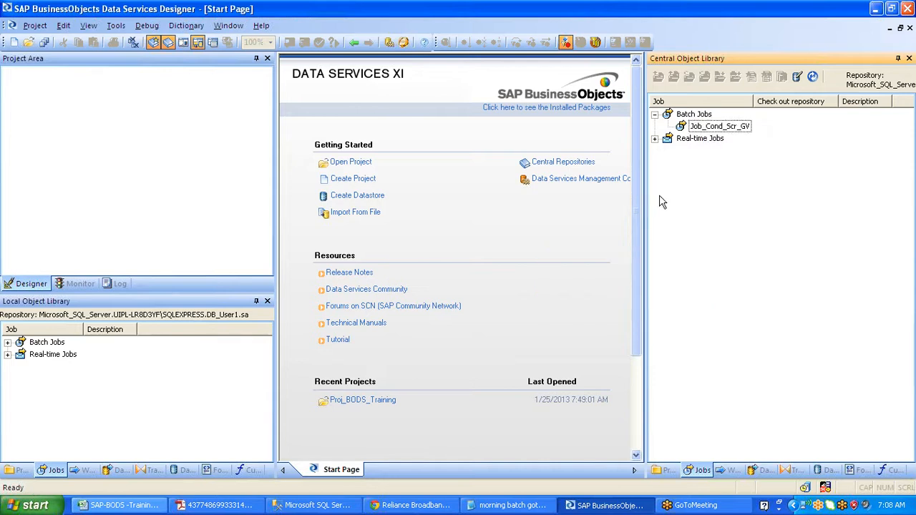
{"action": "left_click", "coordinate": [729, 127]}
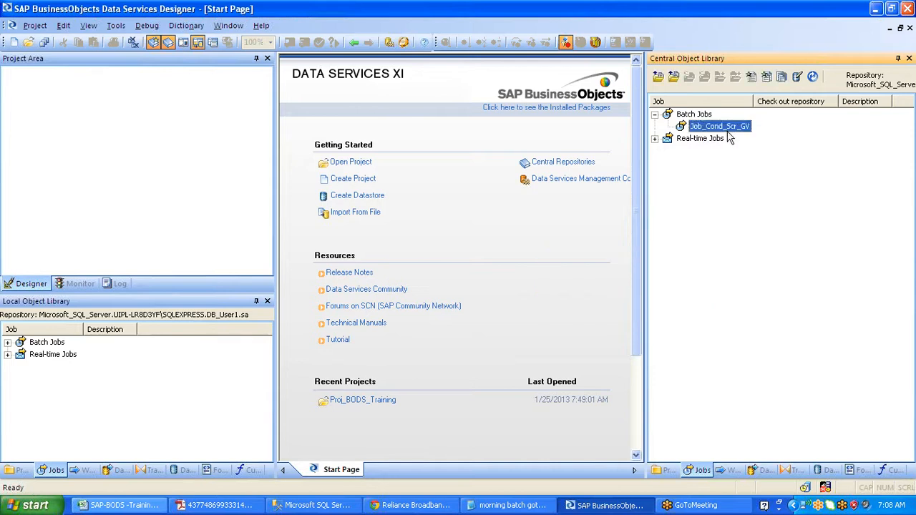
{"action": "left_click", "coordinate": [877, 11]}
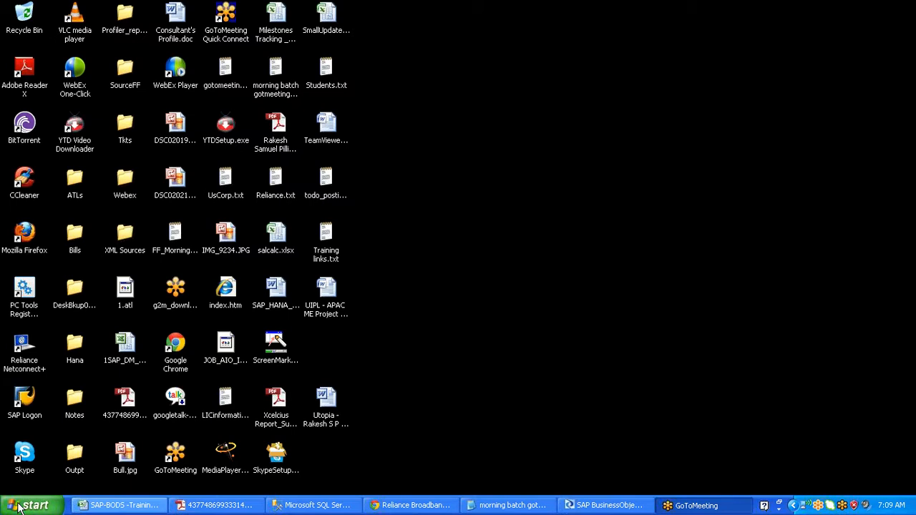
- Launch Paint and draw a vertical line dividing the canvas in two
{"action": "left_click", "coordinate": [19, 507]}
{"action": "left_click", "coordinate": [45, 399]}
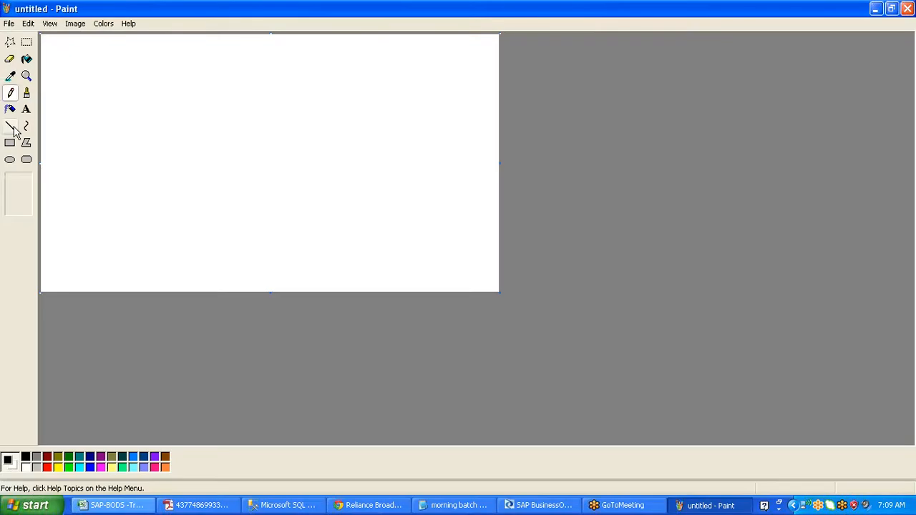
{"action": "left_click", "coordinate": [11, 126]}
{"action": "left_click_drag", "start_coordinate": [244, 37], "coordinate": [244, 292]}
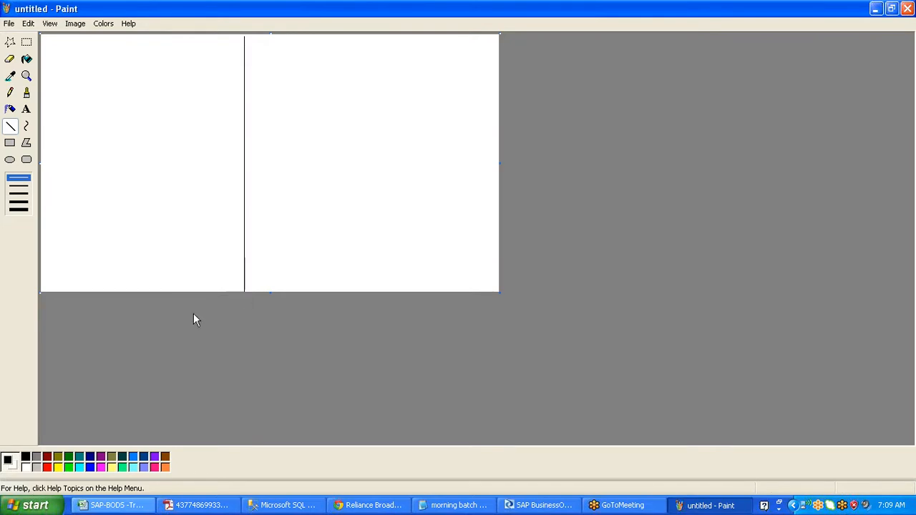
- Draw a red rectangle top-left and a red ellipse below, joined by a line
{"action": "left_click", "coordinate": [47, 468]}
{"action": "left_click", "coordinate": [10, 161]}
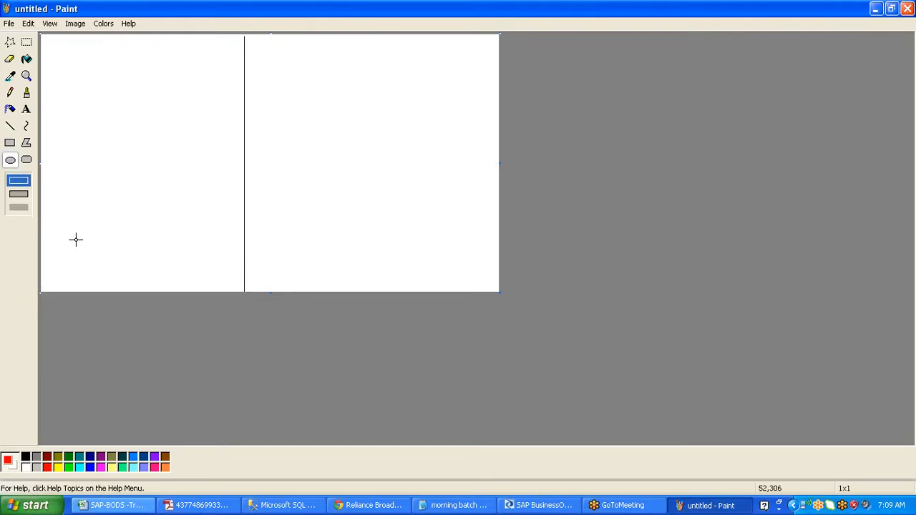
{"action": "left_click_drag", "start_coordinate": [76, 239], "coordinate": [170, 268]}
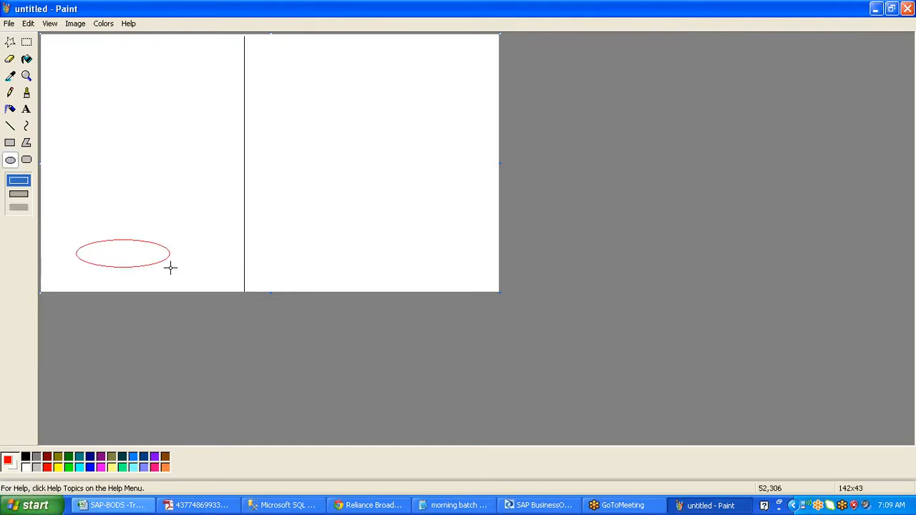
{"action": "left_click", "coordinate": [10, 142]}
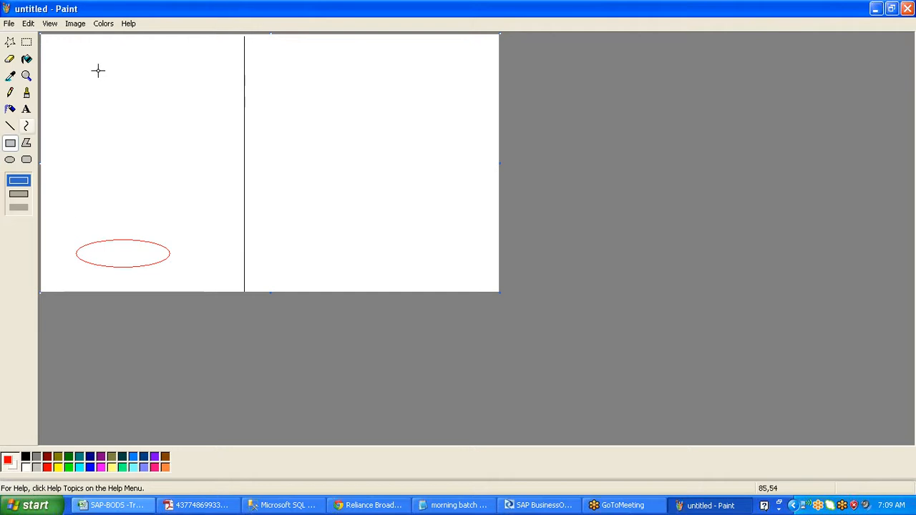
{"action": "left_click_drag", "start_coordinate": [55, 55], "coordinate": [198, 115]}
{"action": "left_click", "coordinate": [10, 126]}
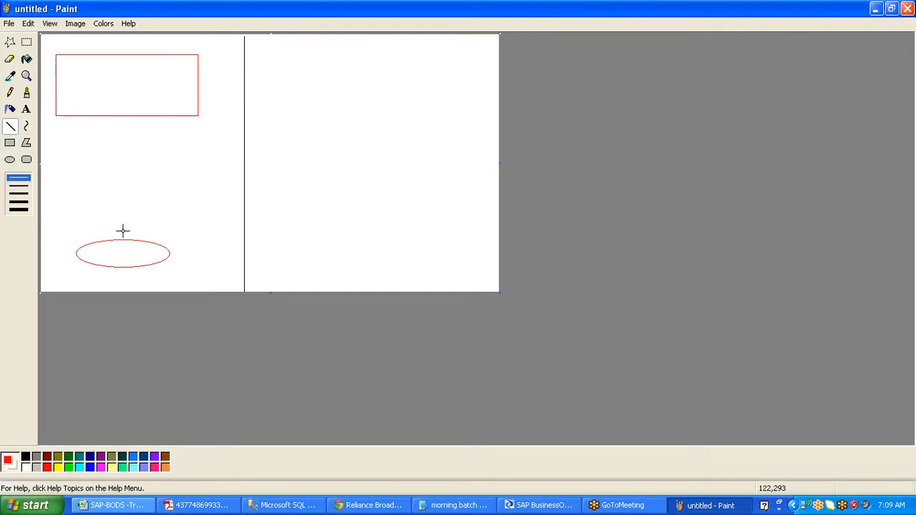
{"action": "left_click_drag", "start_coordinate": [112, 239], "coordinate": [112, 115]}
- Undo a stray dark green line on the right half and switch to dark blue
{"action": "left_click", "coordinate": [68, 456]}
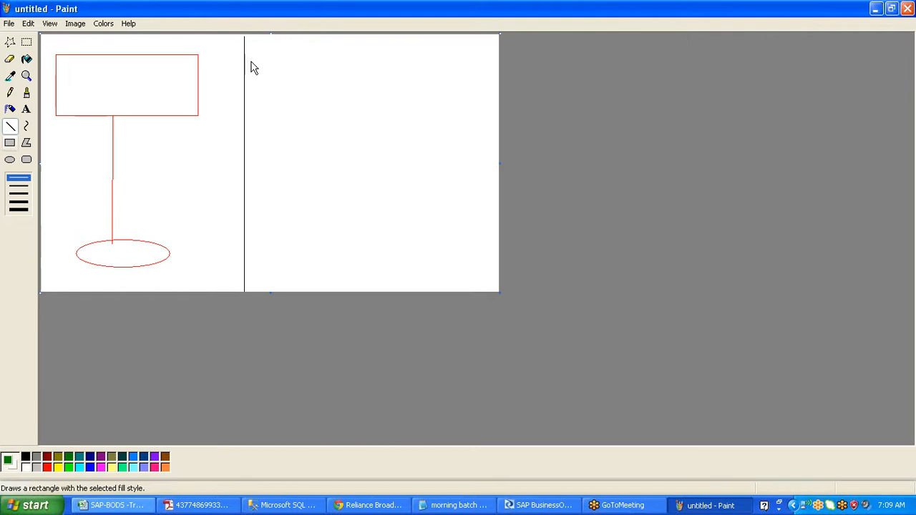
{"action": "left_click_drag", "start_coordinate": [263, 54], "coordinate": [389, 69]}
{"action": "key", "text": "ctrl+z"}
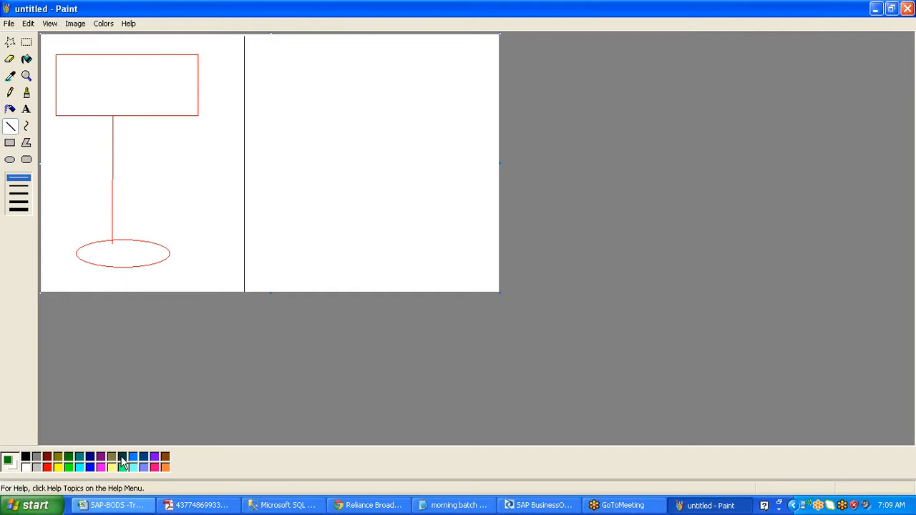
{"action": "left_click", "coordinate": [146, 455]}
{"action": "left_click", "coordinate": [10, 144]}
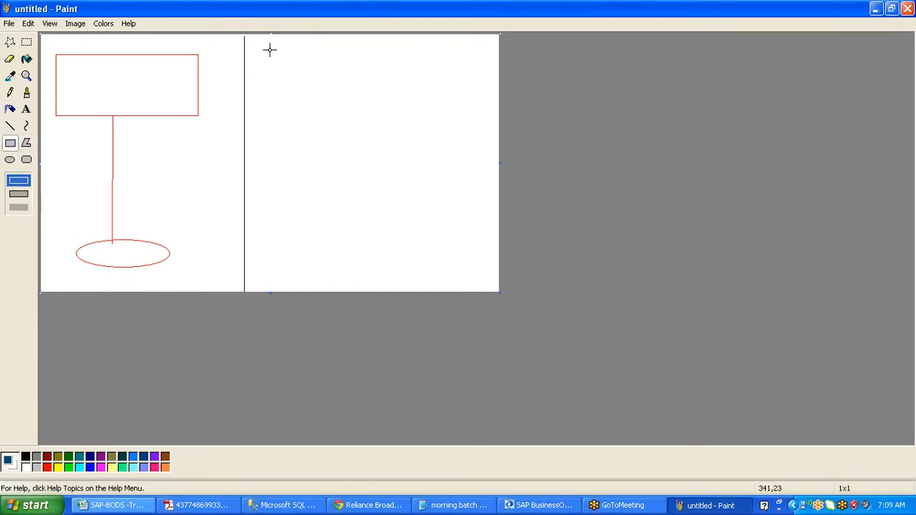
- Draw a blue rectangle on the right half with red, olive, grey and pink ellipses below
{"action": "left_click_drag", "start_coordinate": [269, 51], "coordinate": [456, 103]}
{"action": "left_click", "coordinate": [47, 467]}
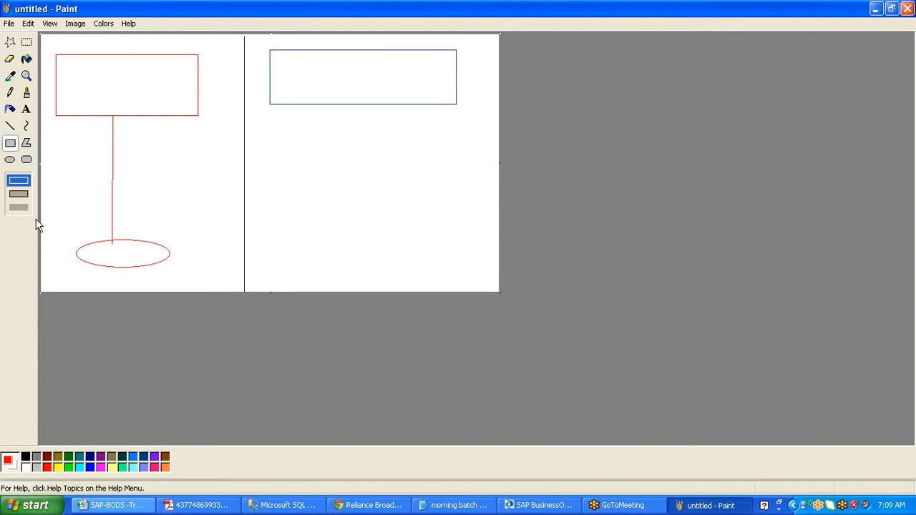
{"action": "left_click", "coordinate": [10, 159]}
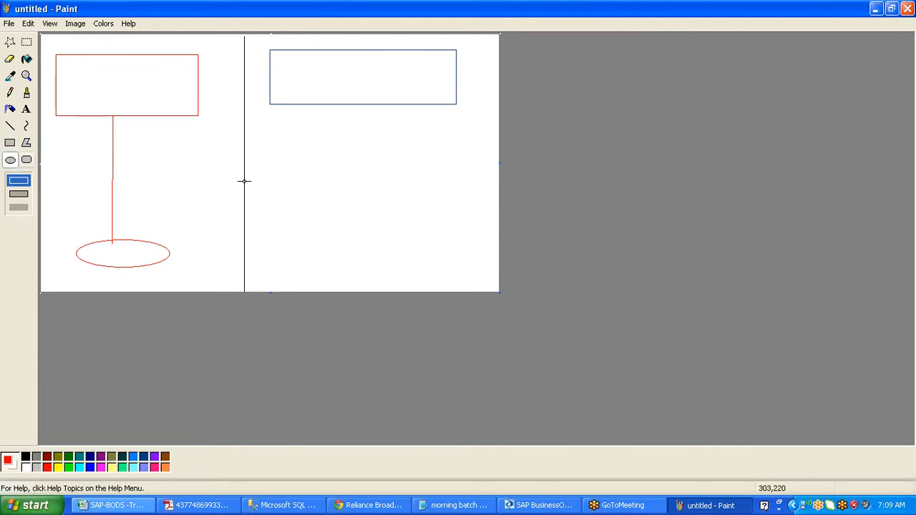
{"action": "left_click_drag", "start_coordinate": [253, 217], "coordinate": [300, 252]}
{"action": "left_click", "coordinate": [58, 457]}
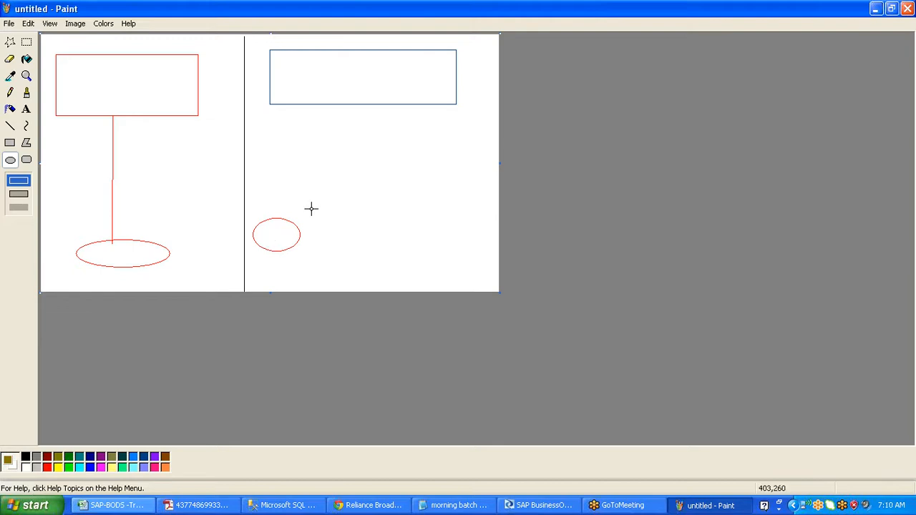
{"action": "left_click_drag", "start_coordinate": [317, 220], "coordinate": [374, 257]}
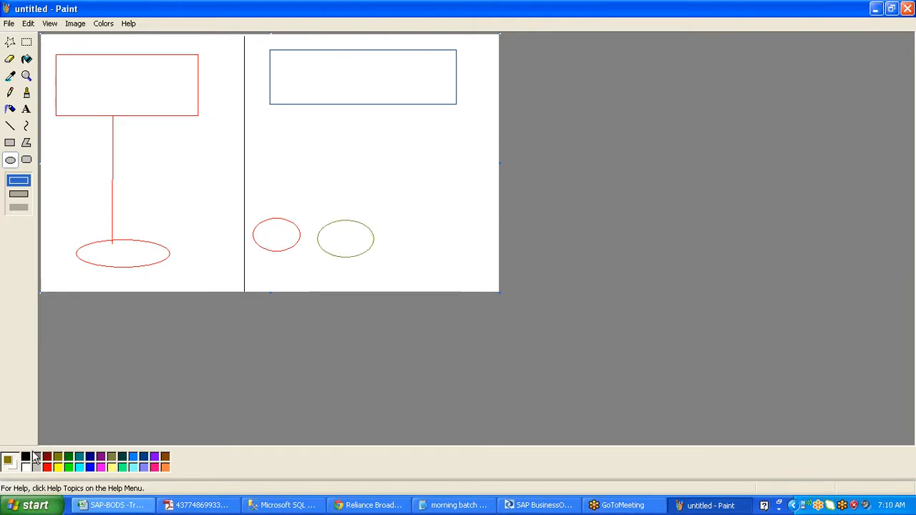
{"action": "left_click", "coordinate": [36, 457]}
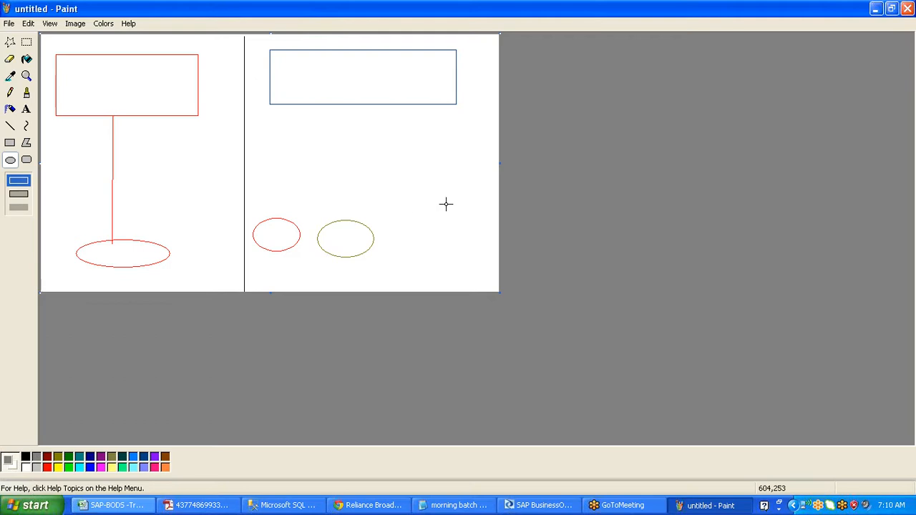
{"action": "left_click_drag", "start_coordinate": [381, 222], "coordinate": [444, 254]}
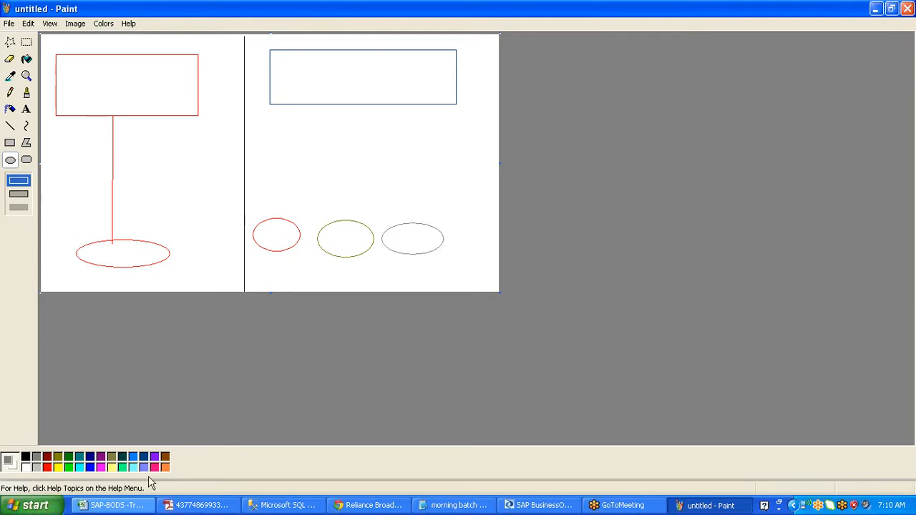
{"action": "left_click", "coordinate": [155, 466]}
{"action": "left_click_drag", "start_coordinate": [464, 216], "coordinate": [493, 258]}
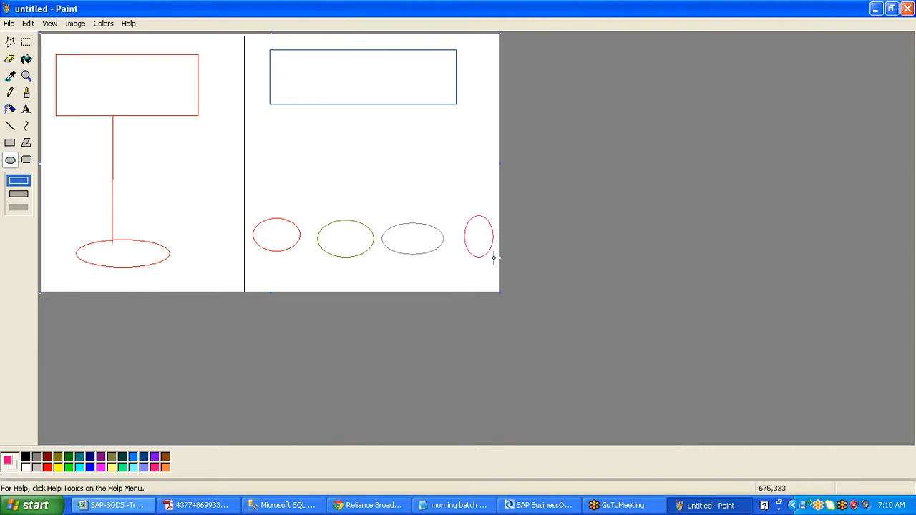
- Draw lines from the red, olive and grey ellipses up to the blue rectangle
{"action": "left_click", "coordinate": [10, 126]}
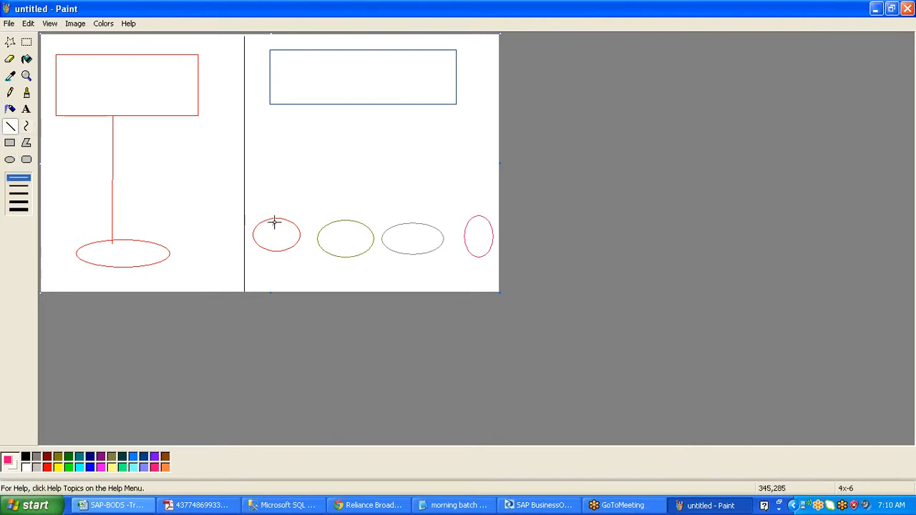
{"action": "left_click_drag", "start_coordinate": [272, 224], "coordinate": [340, 91]}
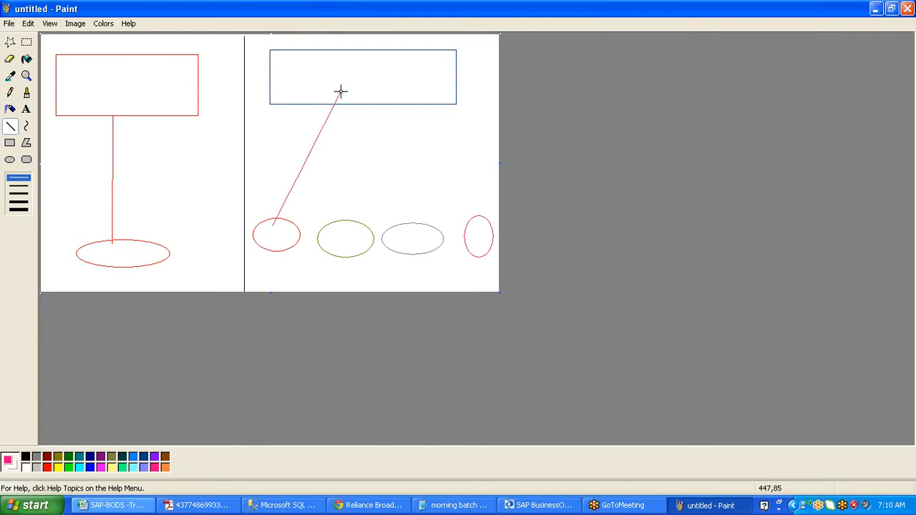
{"action": "left_click_drag", "start_coordinate": [336, 223], "coordinate": [340, 91]}
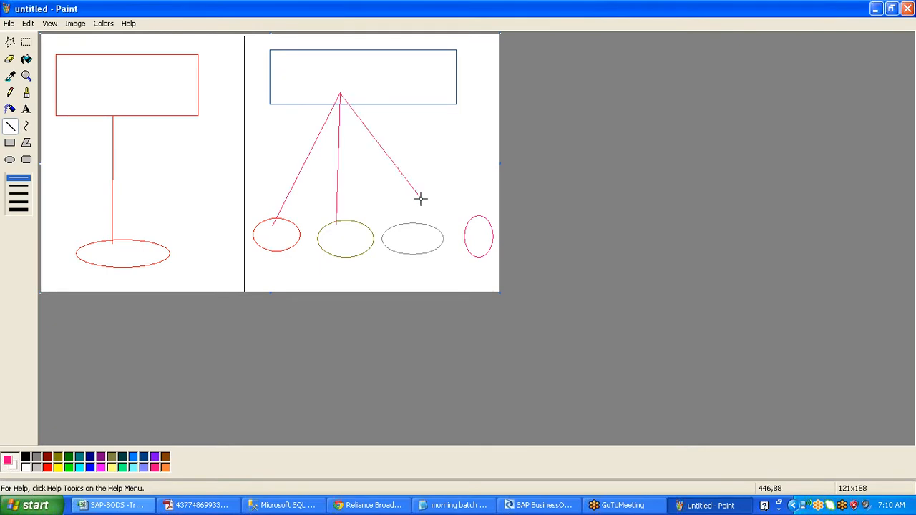
{"action": "left_click_drag", "start_coordinate": [421, 230], "coordinate": [470, 229]}
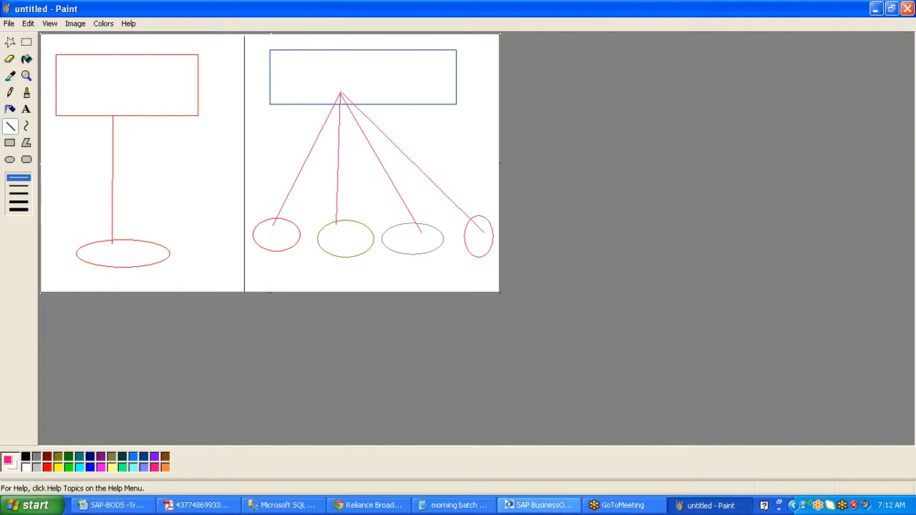
{"action": "left_click", "coordinate": [546, 506]}
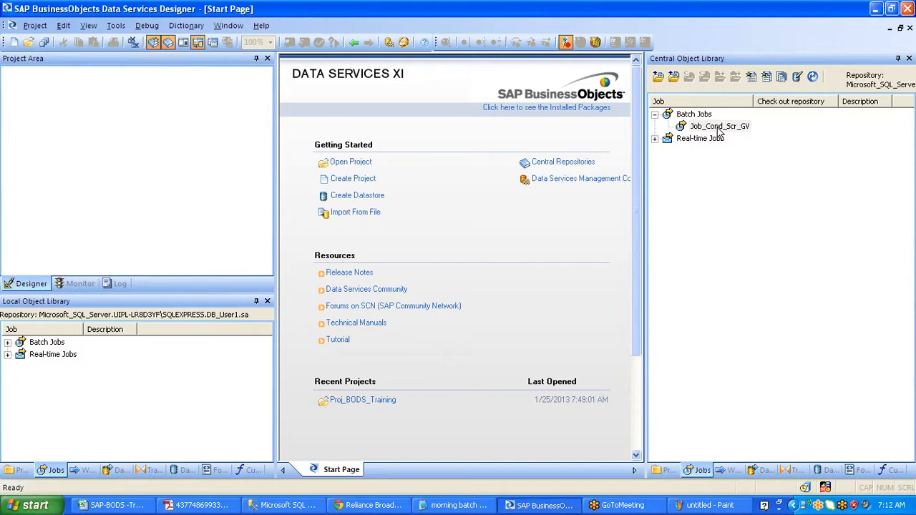
{"action": "right_click", "coordinate": [717, 128]}
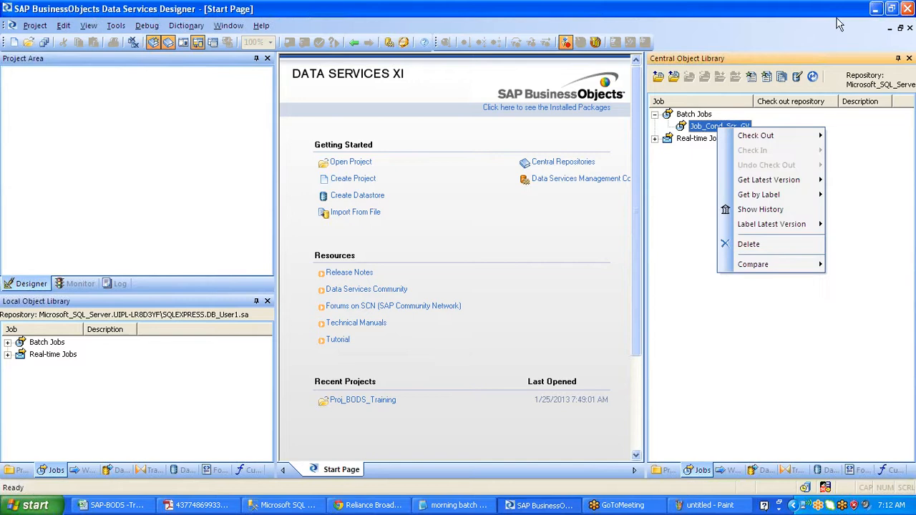
{"action": "left_click", "coordinate": [874, 10]}
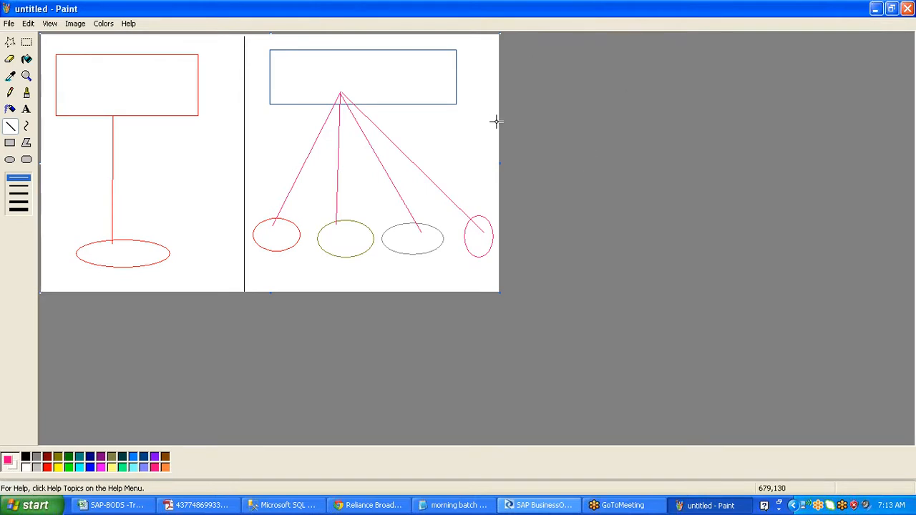
- Open the Windows Start menu over the Paint diagram
{"action": "left_click", "coordinate": [34, 505]}
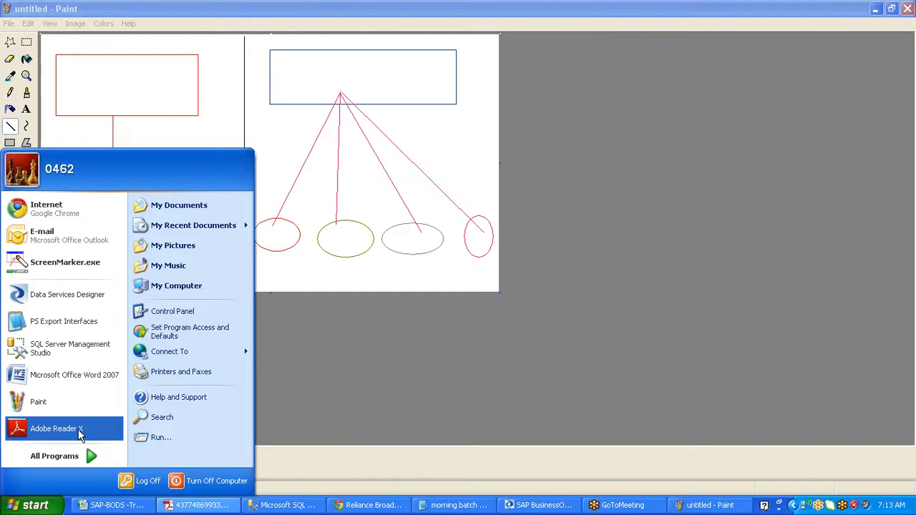
- Launch Data Services Repository Manager from All Programs and expand the Repository type list
{"action": "left_click", "coordinate": [82, 459]}
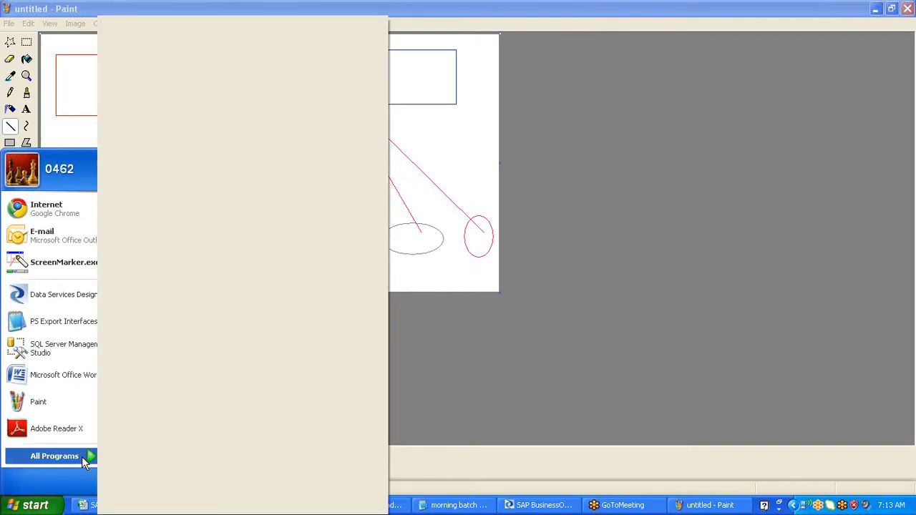
{"action": "left_click", "coordinate": [502, 353]}
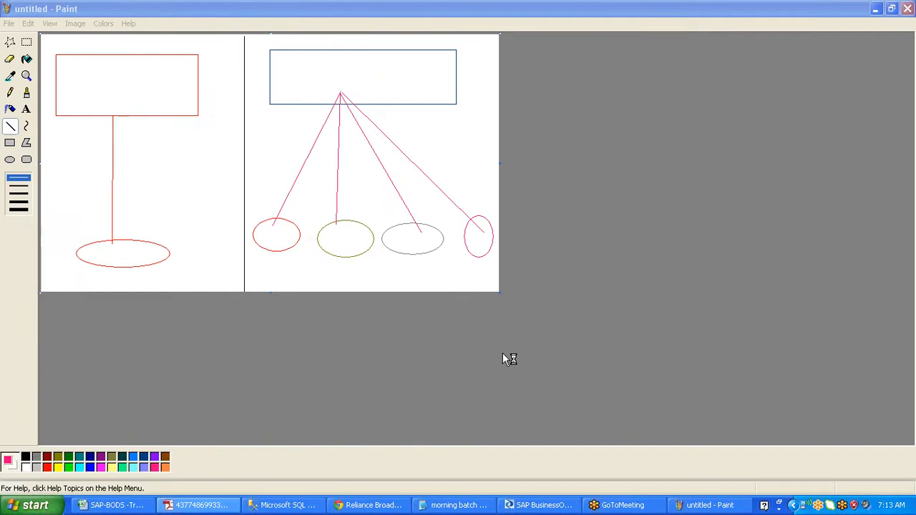
{"action": "left_click", "coordinate": [516, 112]}
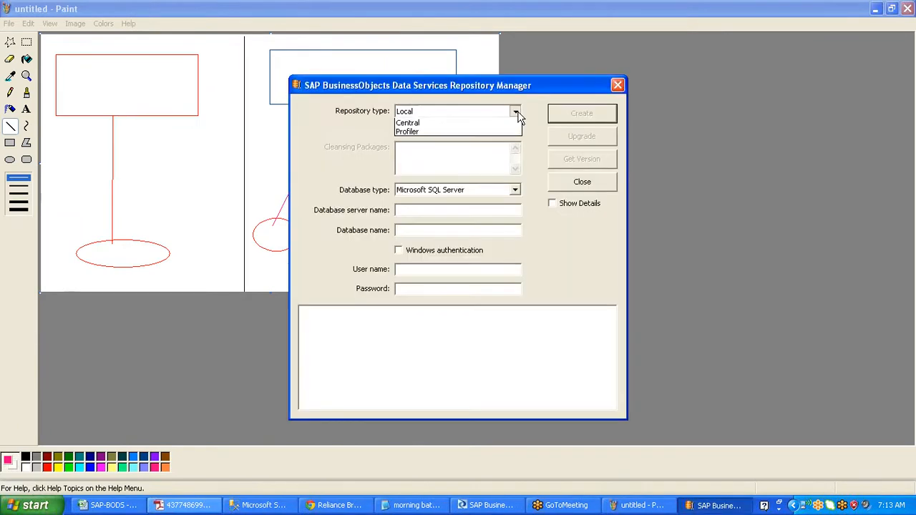
- Point a Central repository at DB_Central_User1 with the sa login and password, then get its version
{"action": "left_click", "coordinate": [436, 131]}
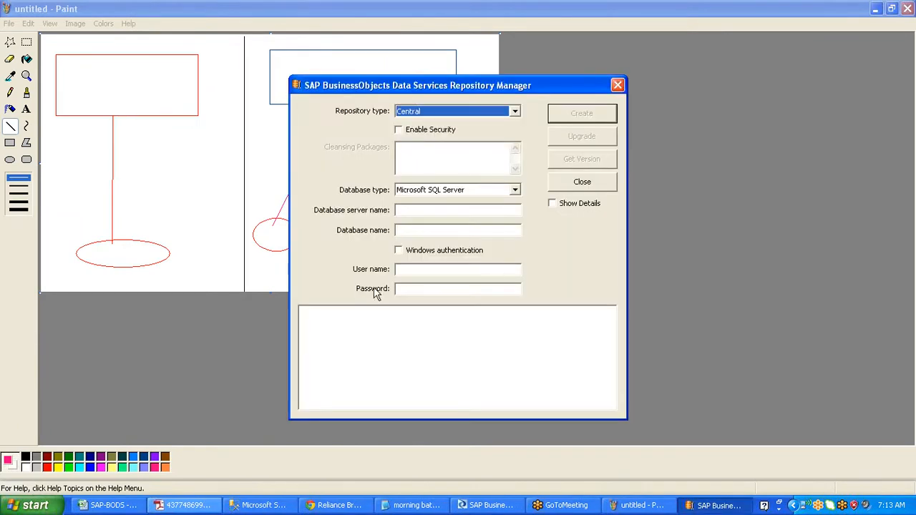
{"action": "left_click", "coordinate": [253, 507]}
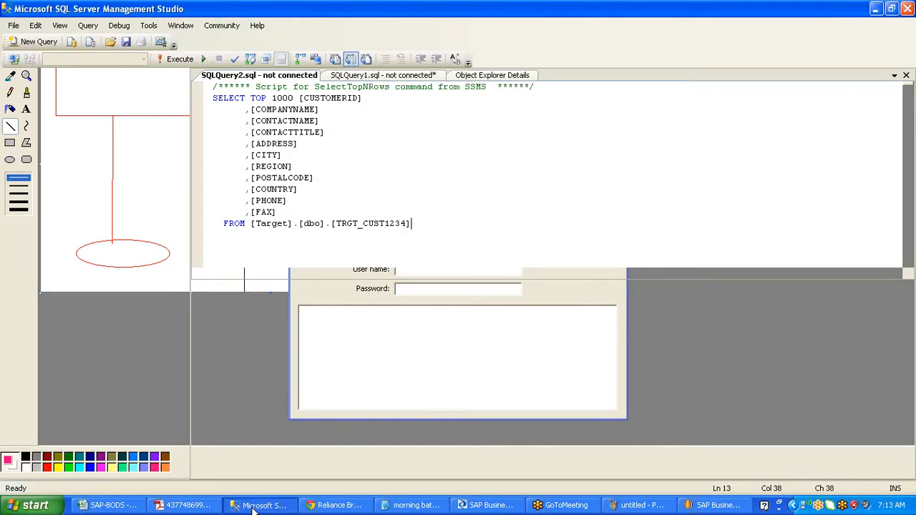
{"action": "left_click", "coordinate": [107, 418]}
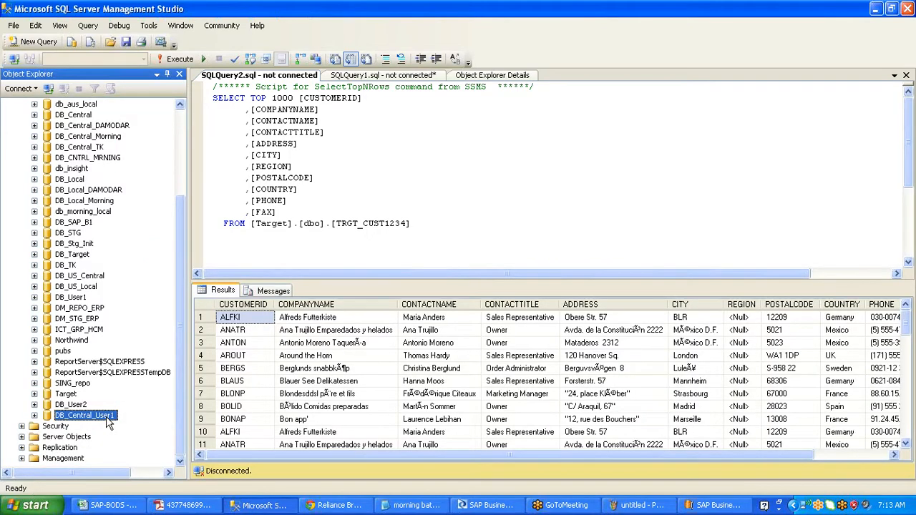
{"action": "key", "text": "alt+Tab"}
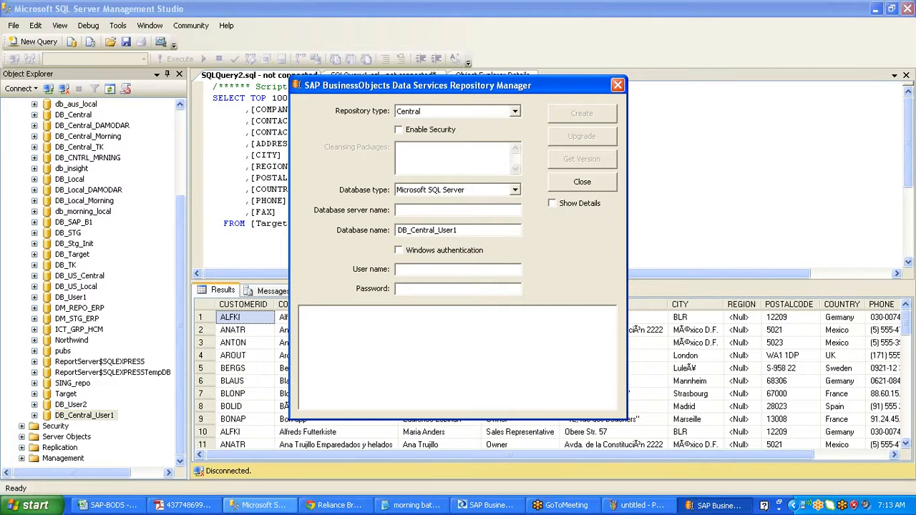
{"action": "key", "text": "alt+Tab"}
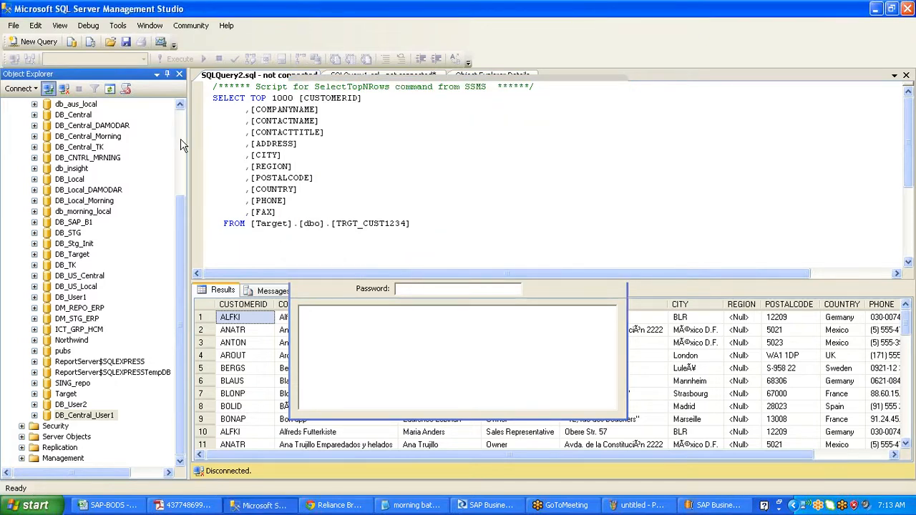
{"action": "key", "text": "alt+Tab"}
{"action": "type", "text": "sa"}
{"action": "key", "text": "Tab"}
{"action": "type", "text": "********"}
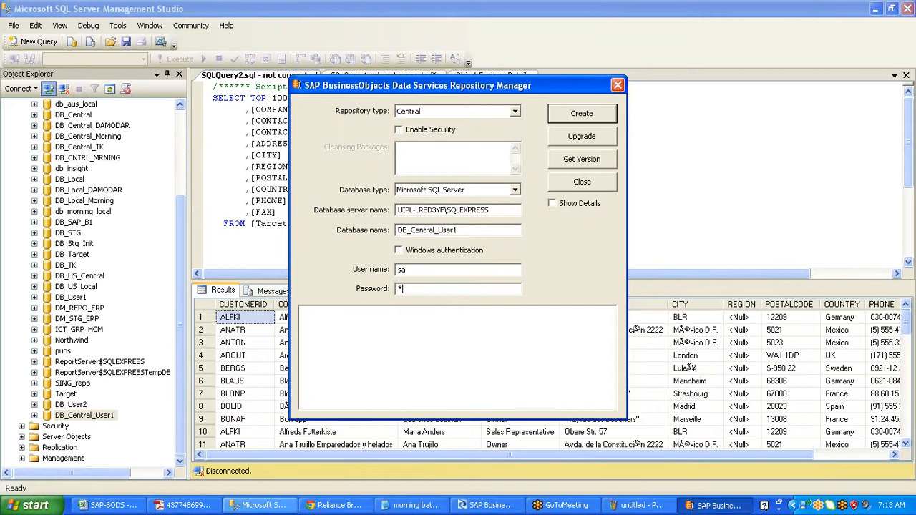
{"action": "type", "text": "*"}
{"action": "left_click", "coordinate": [597, 159]}
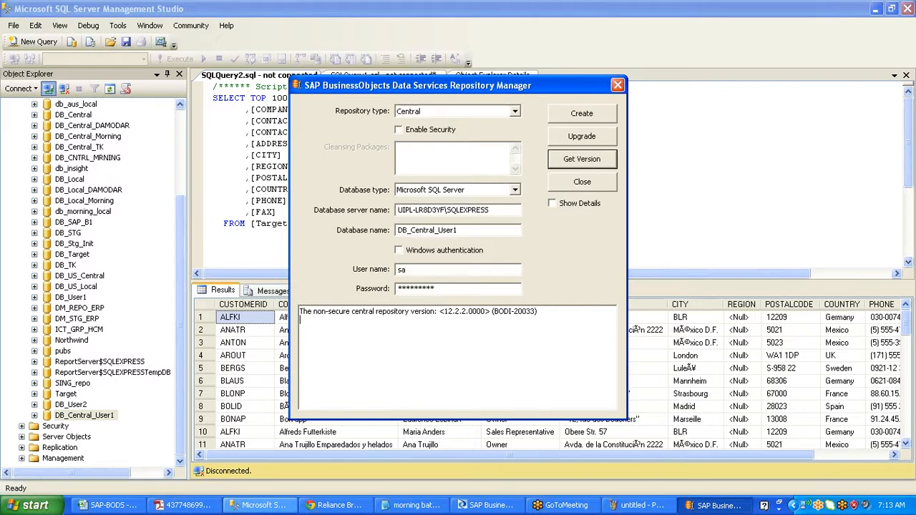
- Enable security, upgrade DB_Central_User1, dismiss the key notice and select the key file path
{"action": "left_click", "coordinate": [402, 131]}
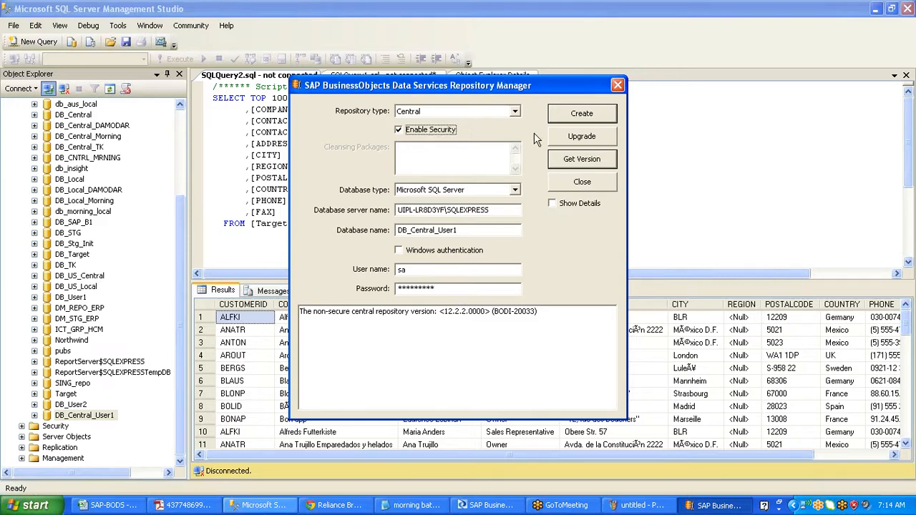
{"action": "left_click", "coordinate": [572, 138]}
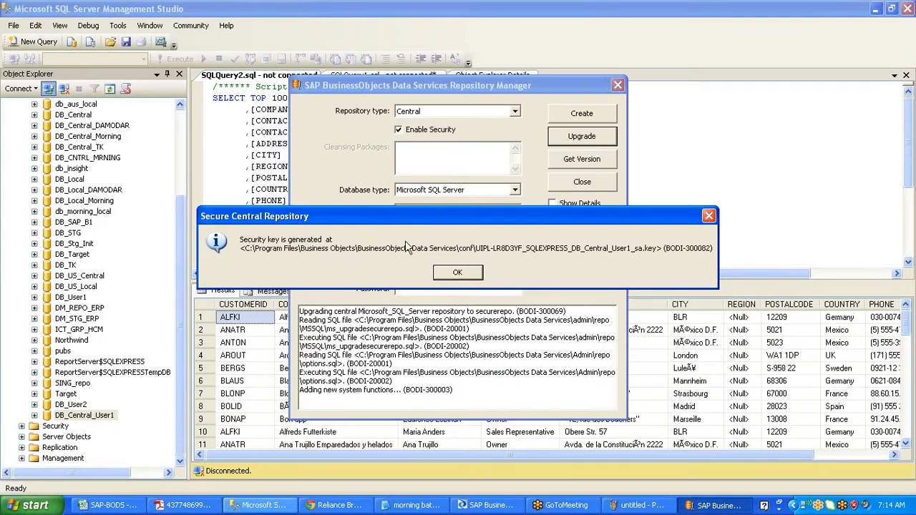
{"action": "left_click", "coordinate": [709, 216]}
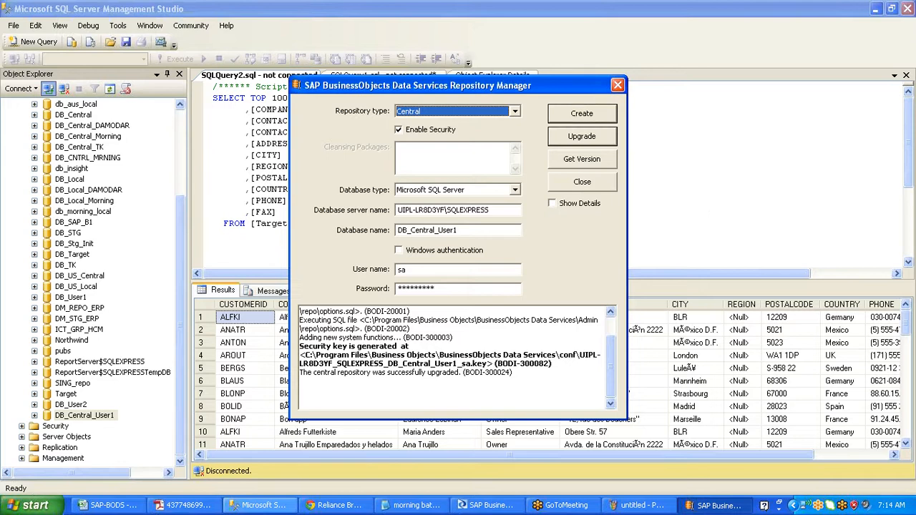
{"action": "left_click_drag", "start_coordinate": [517, 355], "coordinate": [553, 365]}
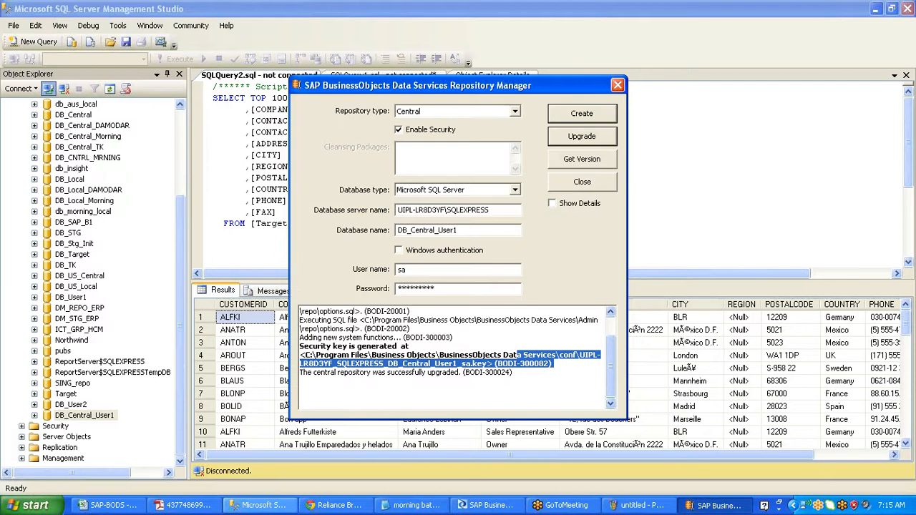
- Get the version again to confirm secure central repository 12.2.2.0000, then close Repository Manager
{"action": "left_click", "coordinate": [320, 373]}
{"action": "left_click_drag", "start_coordinate": [320, 373], "coordinate": [471, 363]}
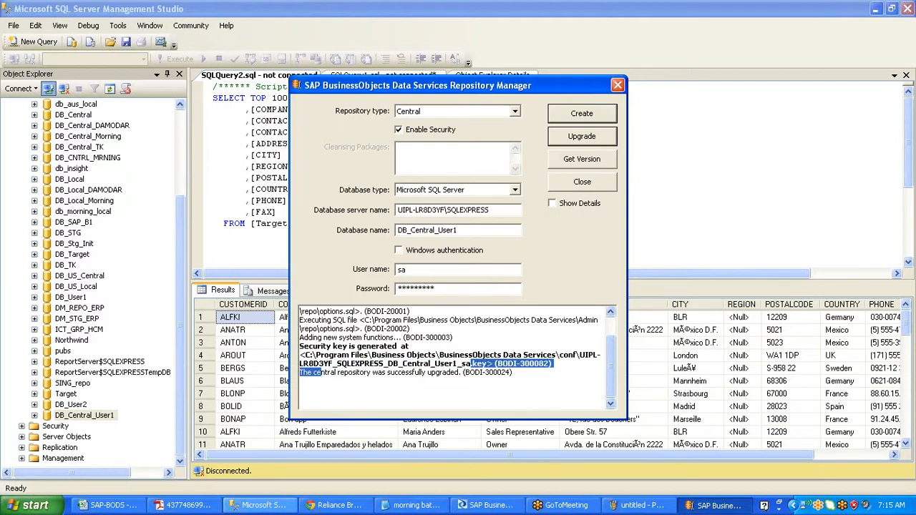
{"action": "left_click", "coordinate": [588, 159]}
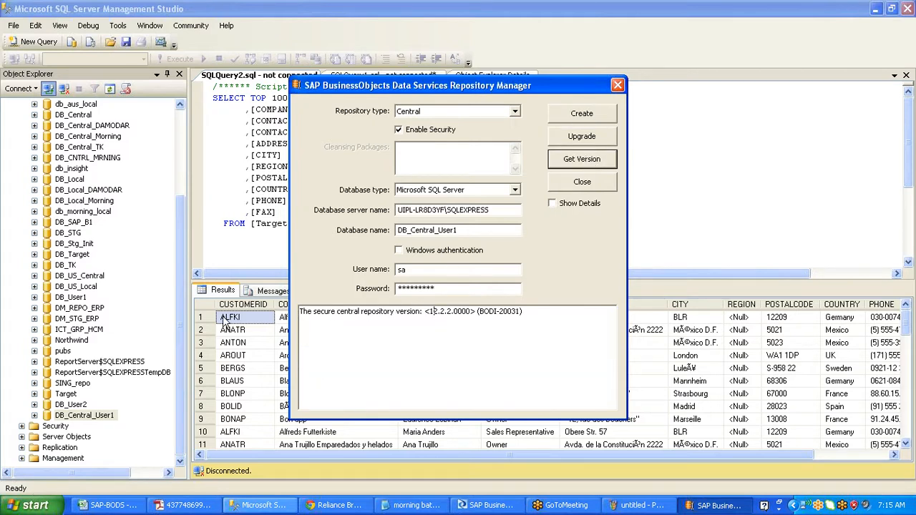
{"action": "left_click_drag", "start_coordinate": [307, 311], "coordinate": [434, 311]}
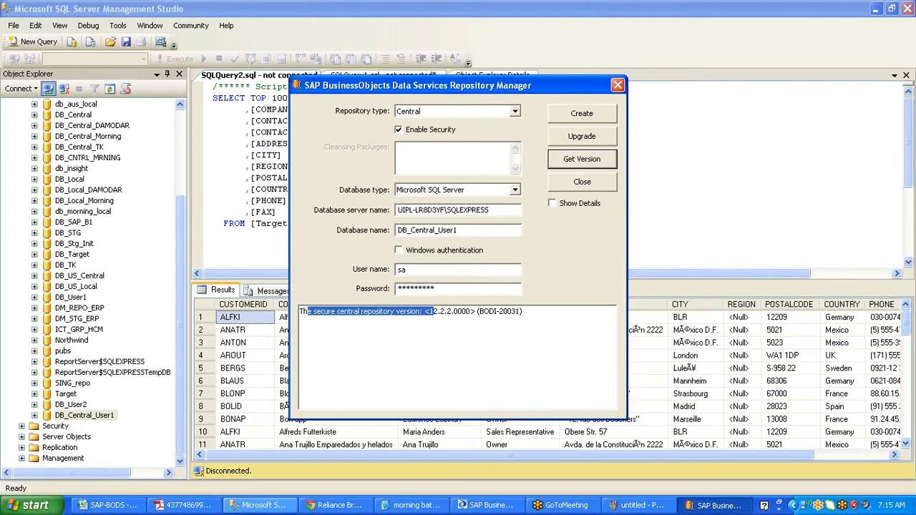
{"action": "left_click", "coordinate": [570, 187]}
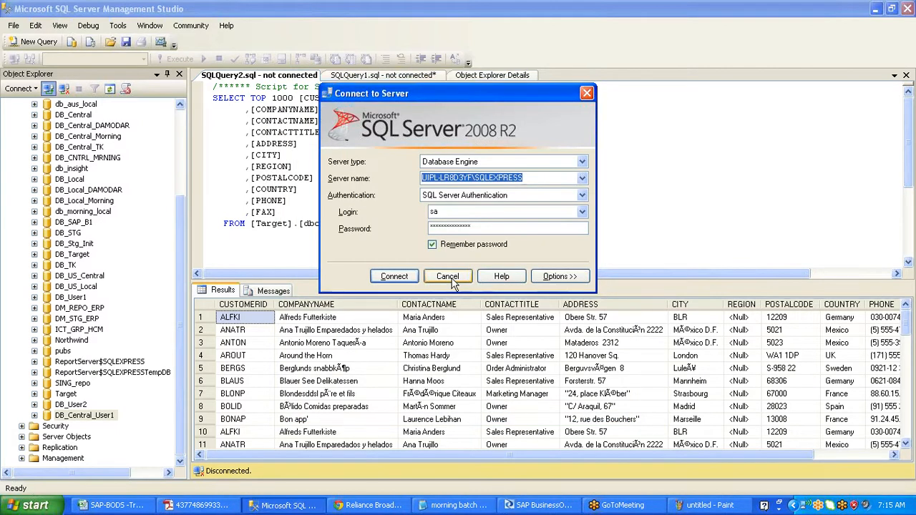
- Cancel the Connect to Server prompt and switch over to the browser window
{"action": "left_click", "coordinate": [451, 278]}
{"action": "key", "text": "alt+Tab"}
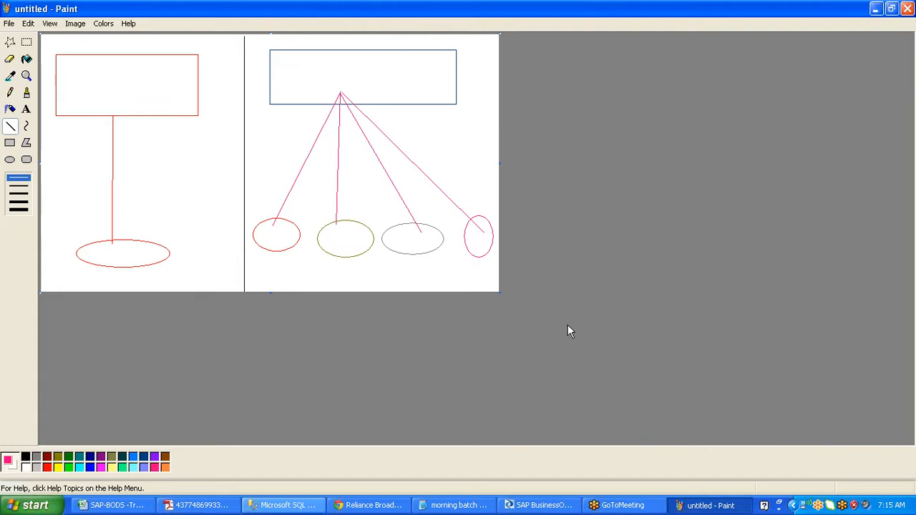
{"action": "left_click", "coordinate": [370, 505]}
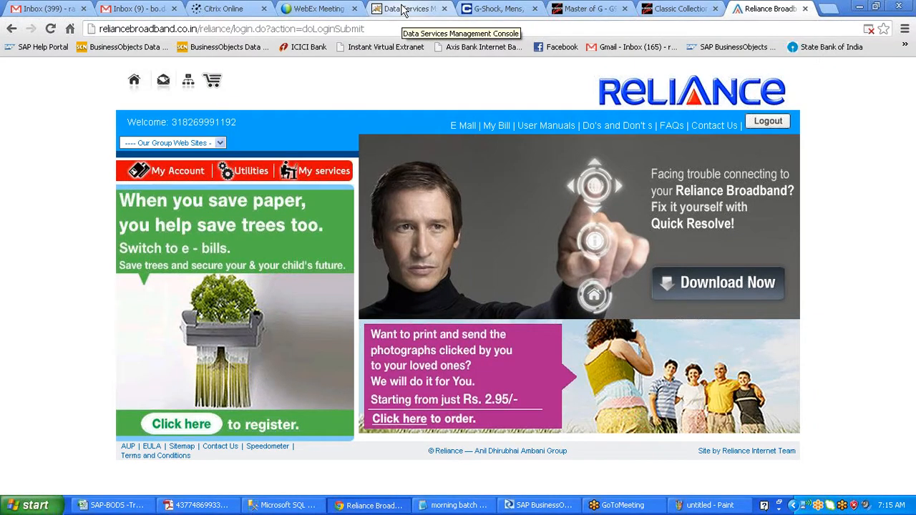
- Open Management > Repositories in the console and start a new repository with the SQL Server machine name
{"action": "left_click", "coordinate": [405, 10]}
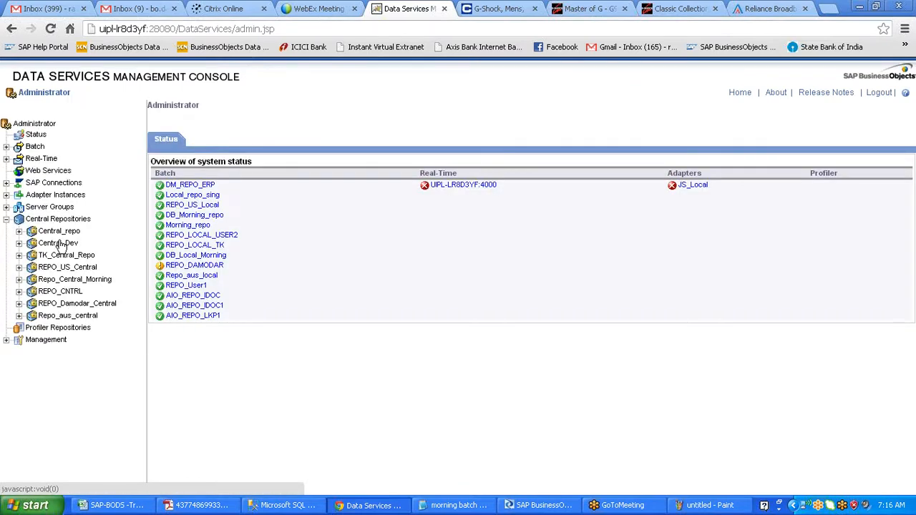
{"action": "left_click", "coordinate": [6, 340]}
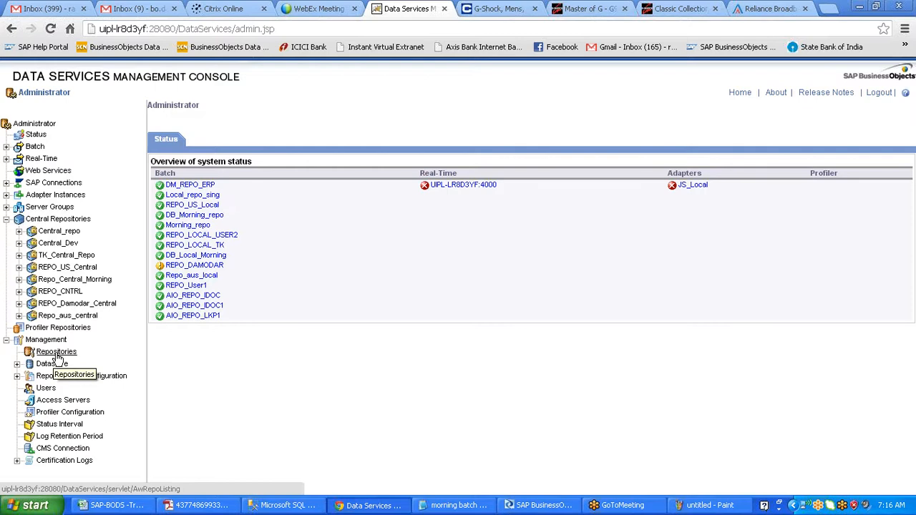
{"action": "left_click", "coordinate": [57, 352]}
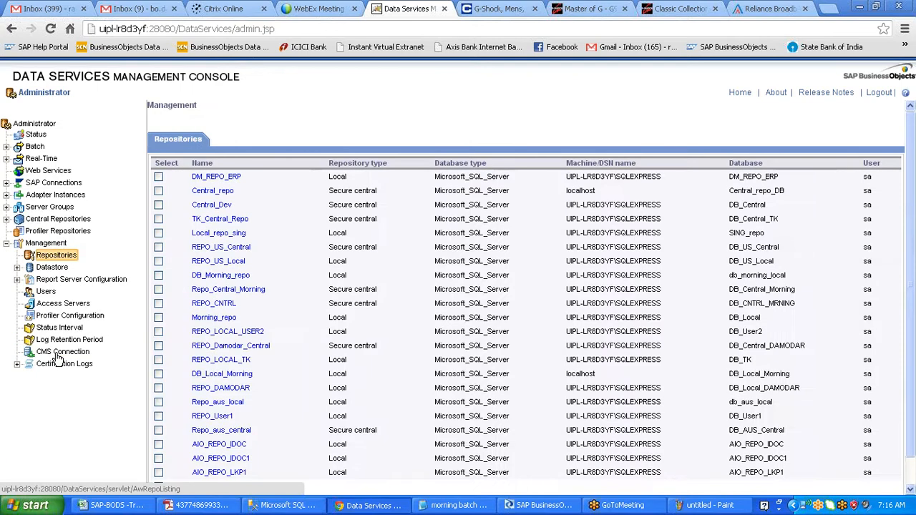
{"action": "scroll", "coordinate": [526, 322], "scroll_direction": "down", "scroll_amount": 1}
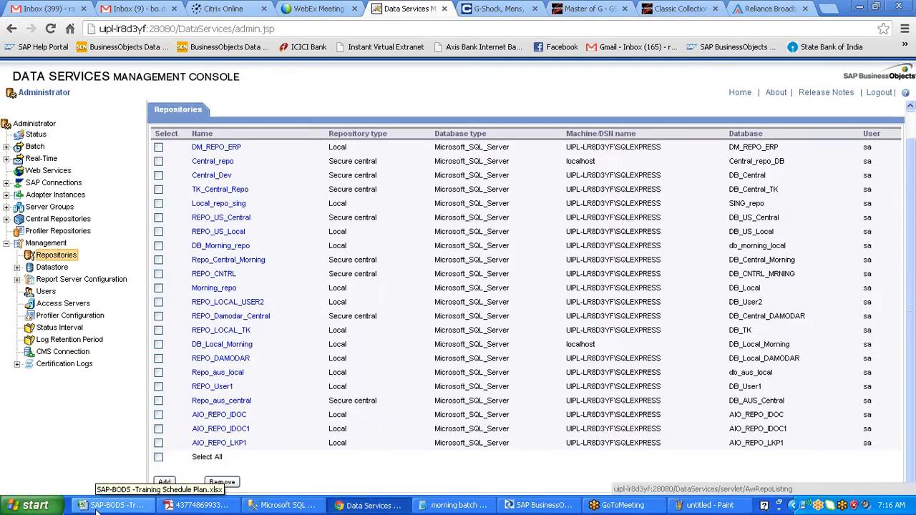
{"action": "left_click", "coordinate": [164, 481]}
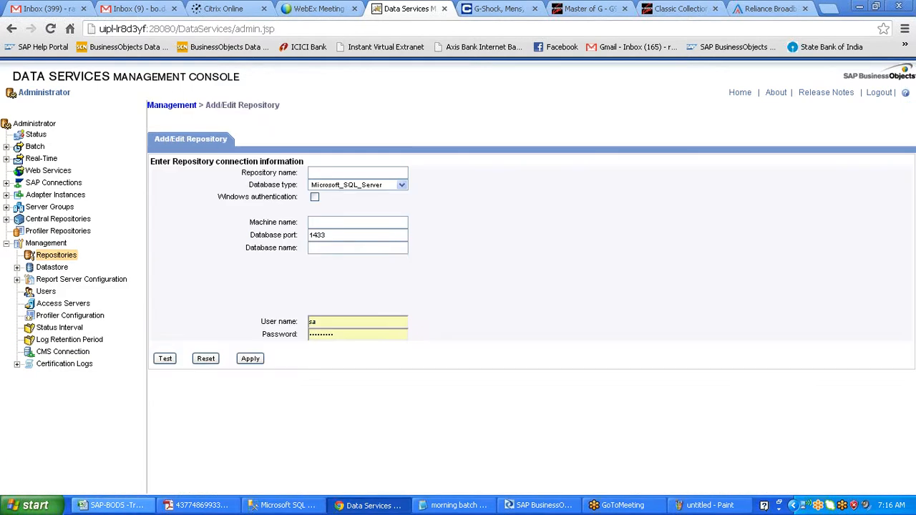
{"action": "left_click", "coordinate": [357, 222]}
{"action": "type", "text": "UIPL-LR8D3YF\\SQLEXPRESS"}
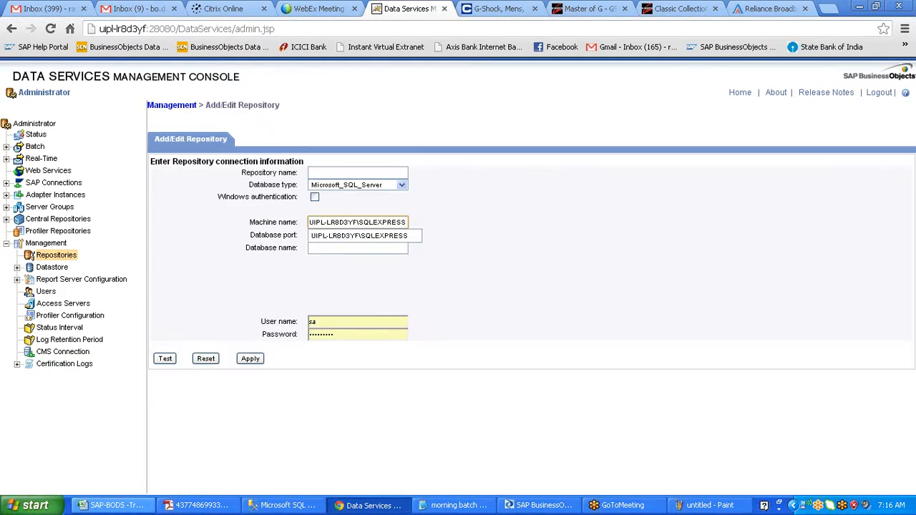
- Fill in database DB_Central_User1, the database password, and repository name Central_REPO_Morning1
{"action": "left_click", "coordinate": [326, 235]}
{"action": "left_click", "coordinate": [328, 249]}
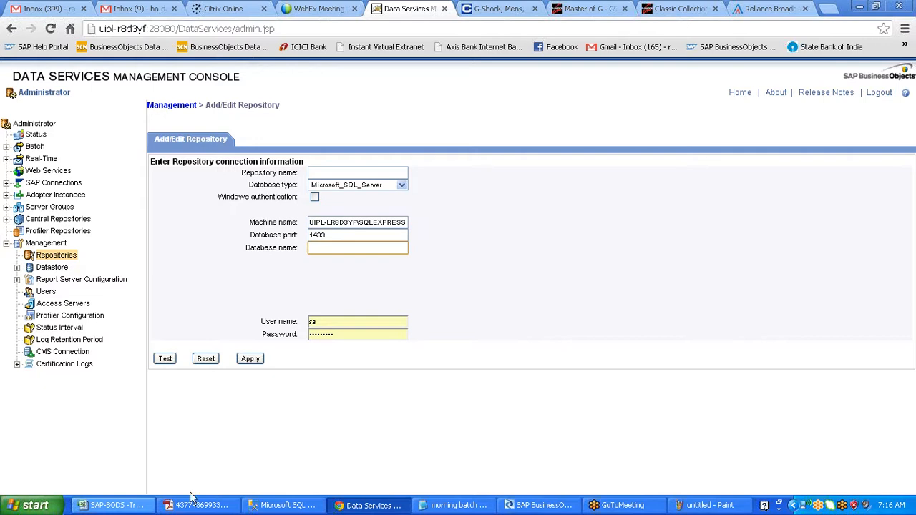
{"action": "left_click", "coordinate": [272, 506]}
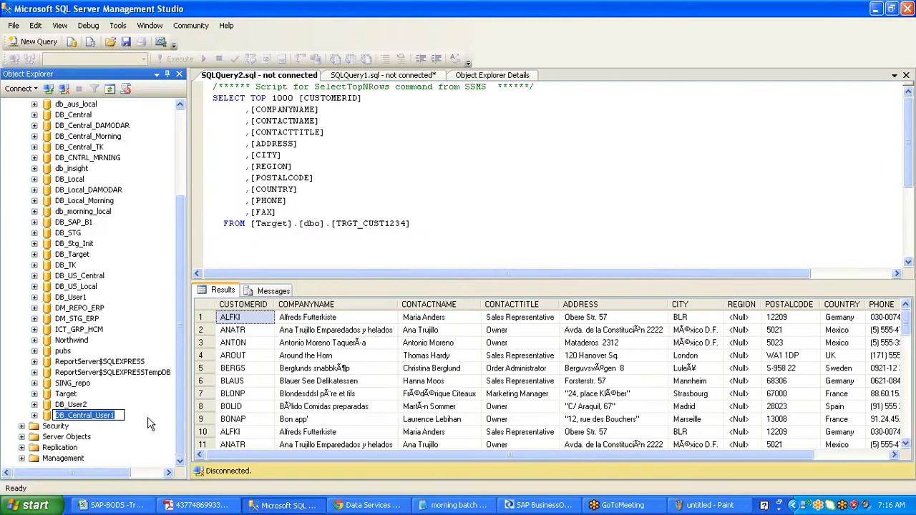
{"action": "key", "text": "alt+Tab"}
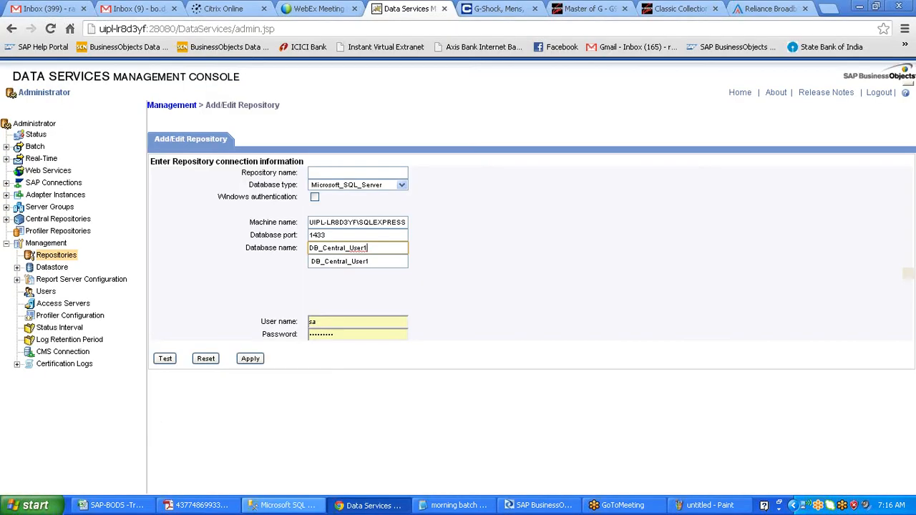
{"action": "left_click", "coordinate": [351, 262]}
{"action": "key", "text": "Tab"}
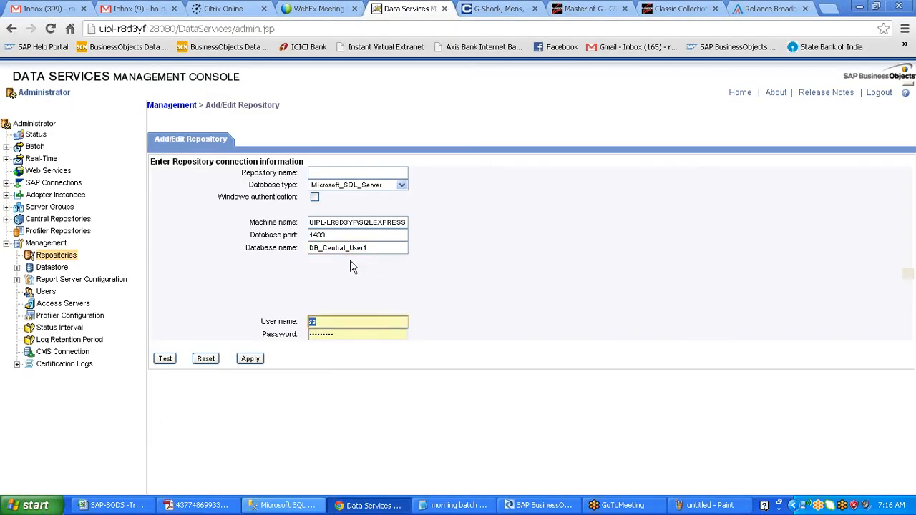
{"action": "key", "text": "Tab"}
{"action": "type", "text": "•••••••••"}
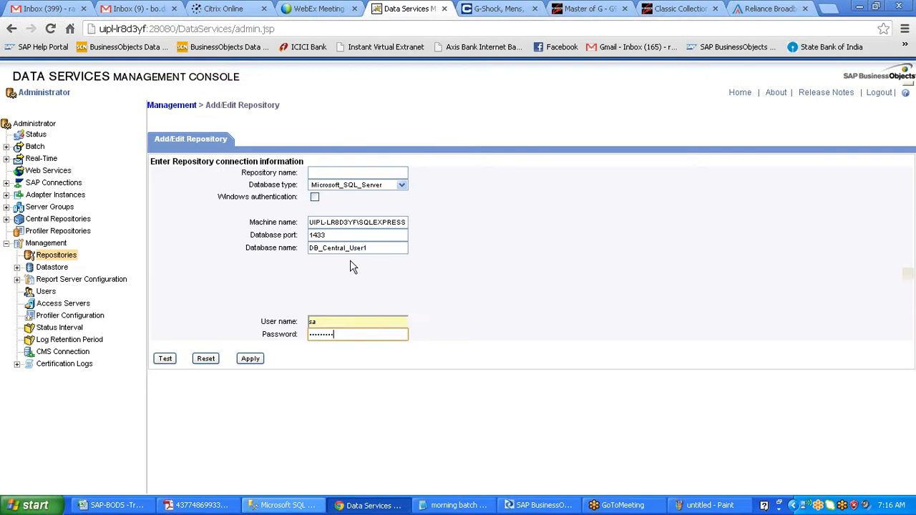
{"action": "left_click", "coordinate": [329, 173]}
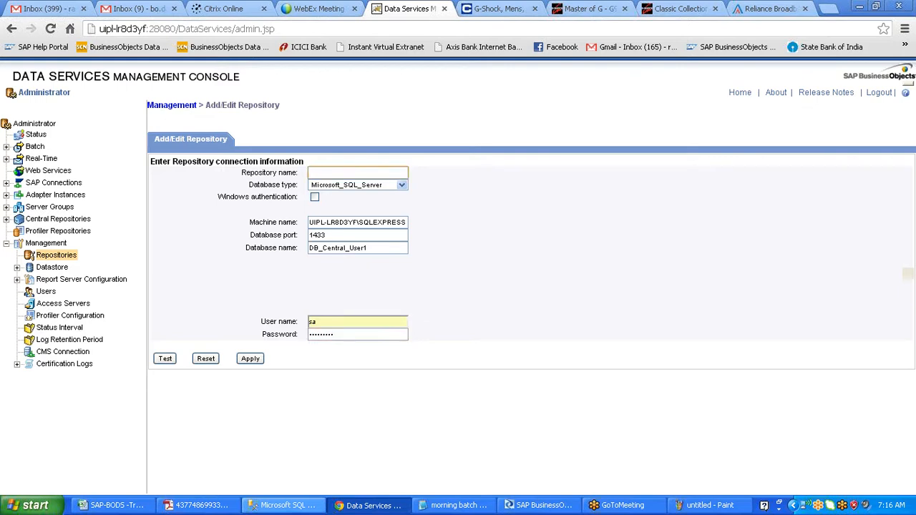
{"action": "type", "text": "Central_REPO_Morning1"}
- Test the connection successfully and apply to register Central_REPO_Morning1
{"action": "left_click_drag", "start_coordinate": [391, 172], "coordinate": [280, 198]}
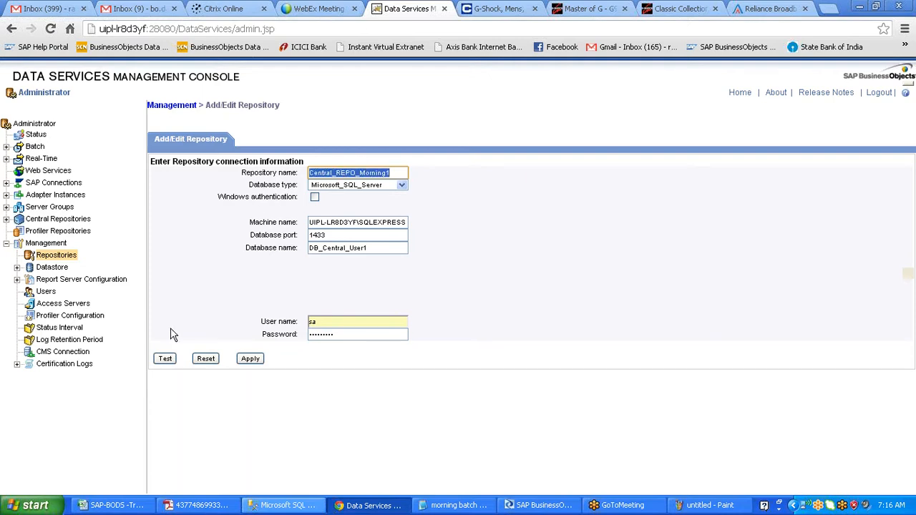
{"action": "left_click", "coordinate": [168, 358]}
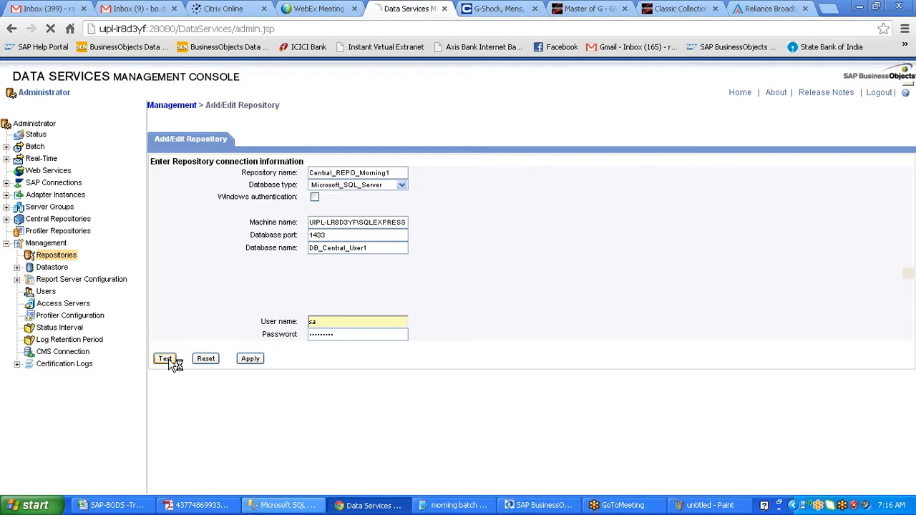
{"action": "left_click_drag", "start_coordinate": [152, 158], "coordinate": [304, 158]}
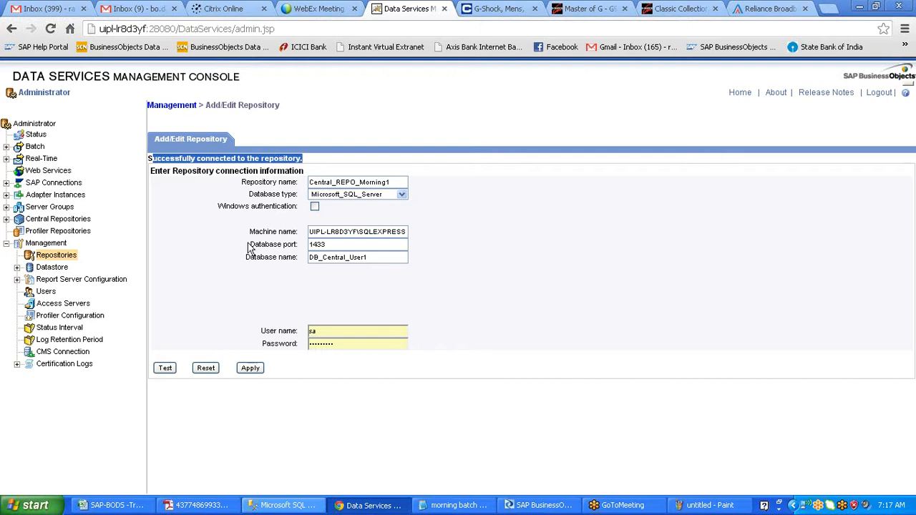
{"action": "left_click", "coordinate": [252, 369]}
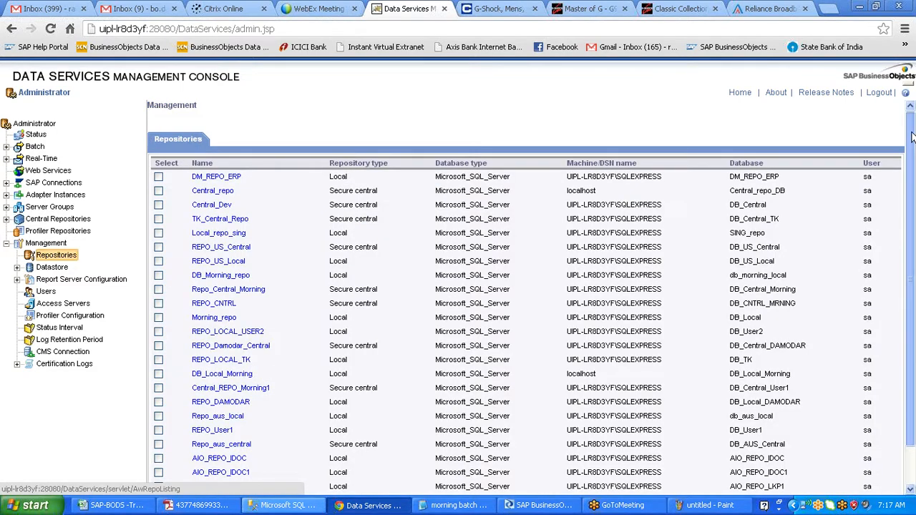
- Confirm Central_REPO_Morning1 is listed, then open its Users and Groups under Central Repositories
{"action": "left_click_drag", "start_coordinate": [911, 133], "coordinate": [913, 134]}
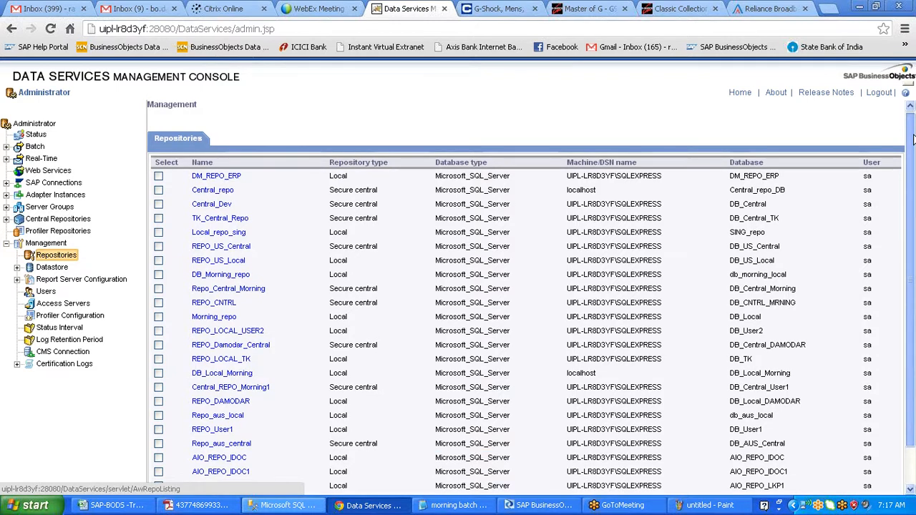
{"action": "scroll", "coordinate": [193, 349], "scroll_direction": "down", "scroll_amount": 1}
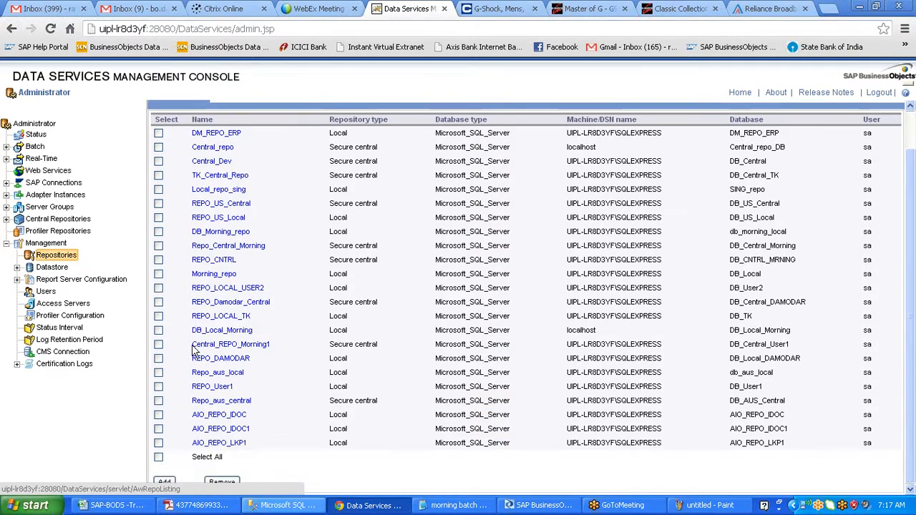
{"action": "left_click_drag", "start_coordinate": [193, 349], "coordinate": [886, 346]}
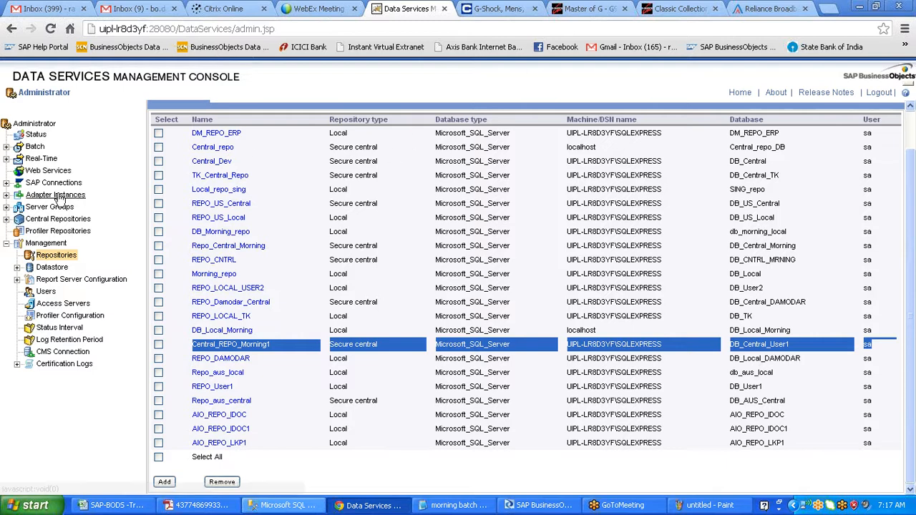
{"action": "left_click", "coordinate": [6, 219]}
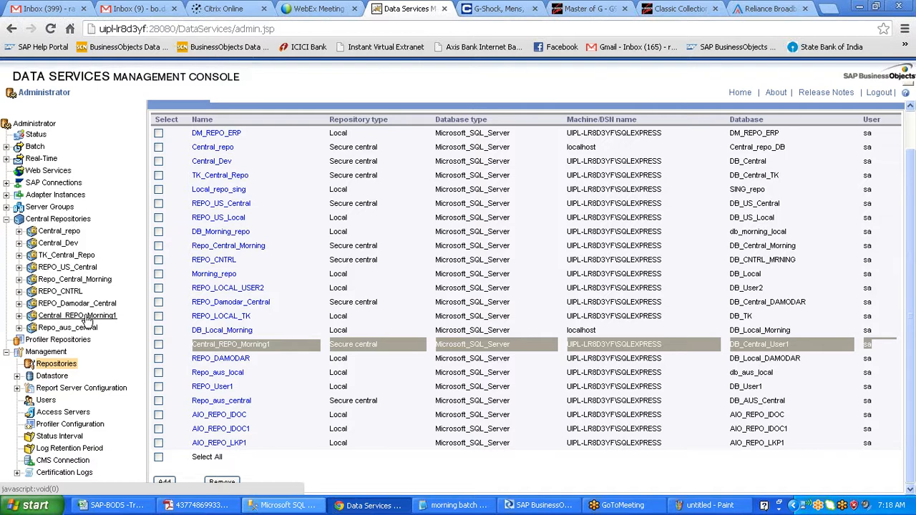
{"action": "left_click", "coordinate": [85, 316]}
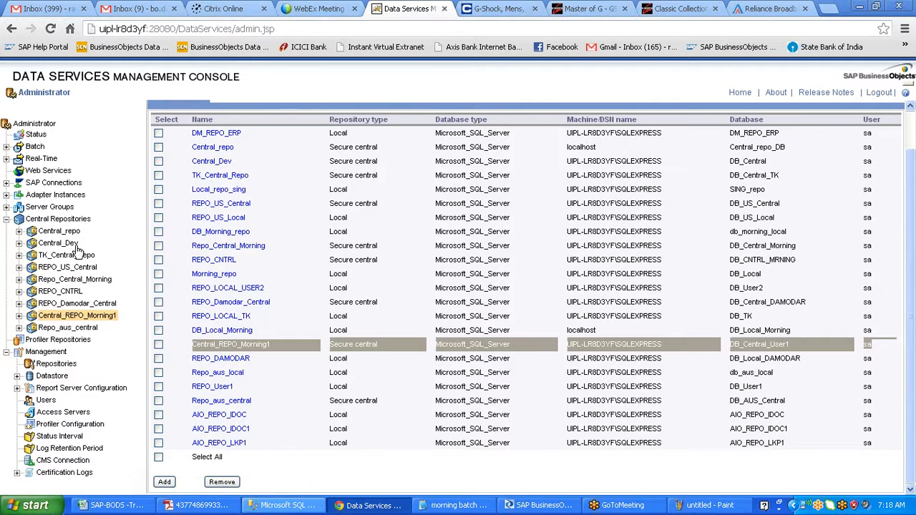
{"action": "left_click", "coordinate": [20, 316]}
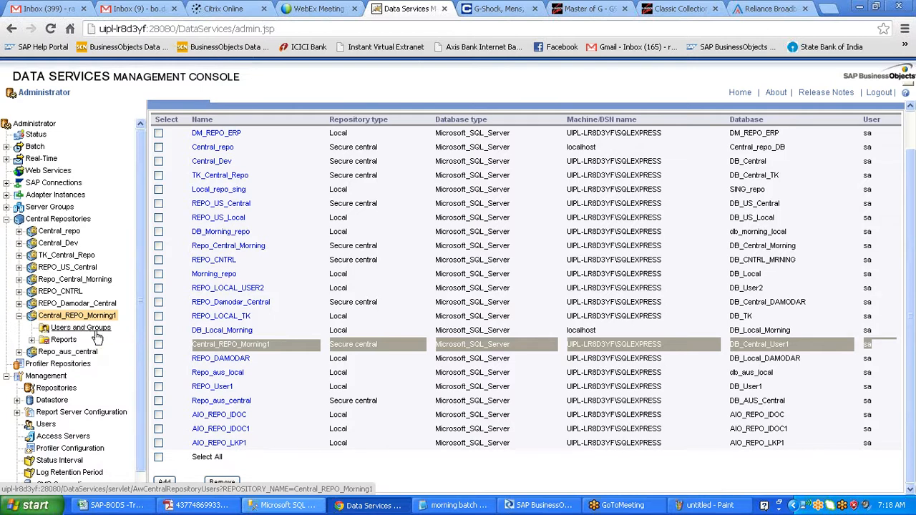
{"action": "left_click", "coordinate": [94, 331]}
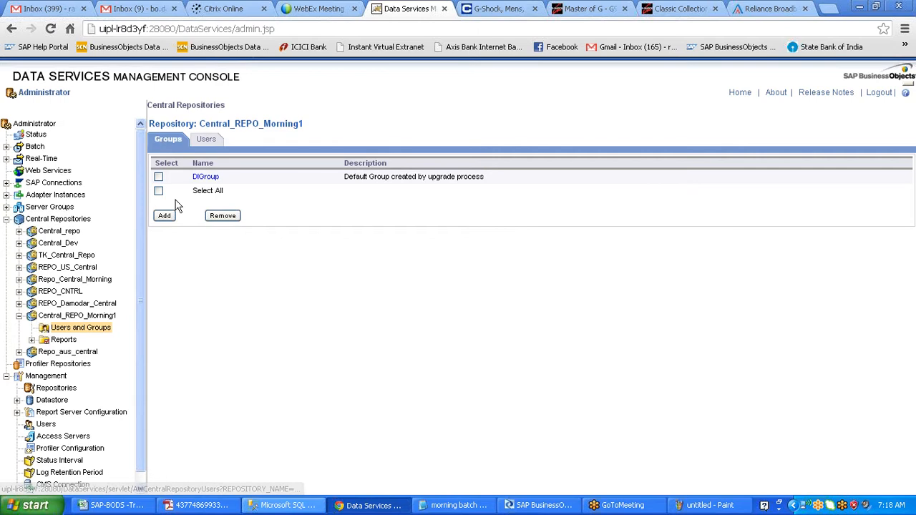
- Add two groups named ADMIN and DEV, applying each one
{"action": "left_click", "coordinate": [165, 216]}
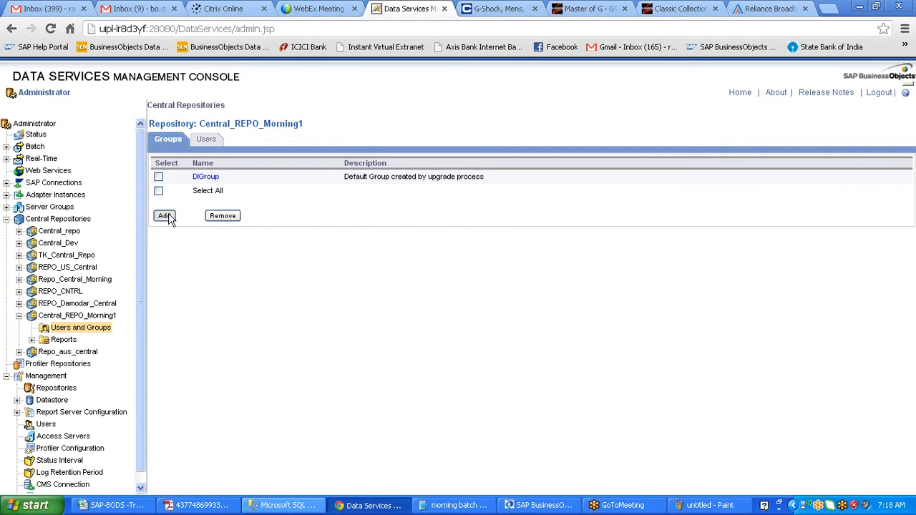
{"action": "left_click", "coordinate": [336, 173]}
{"action": "type", "text": "ADMIN"}
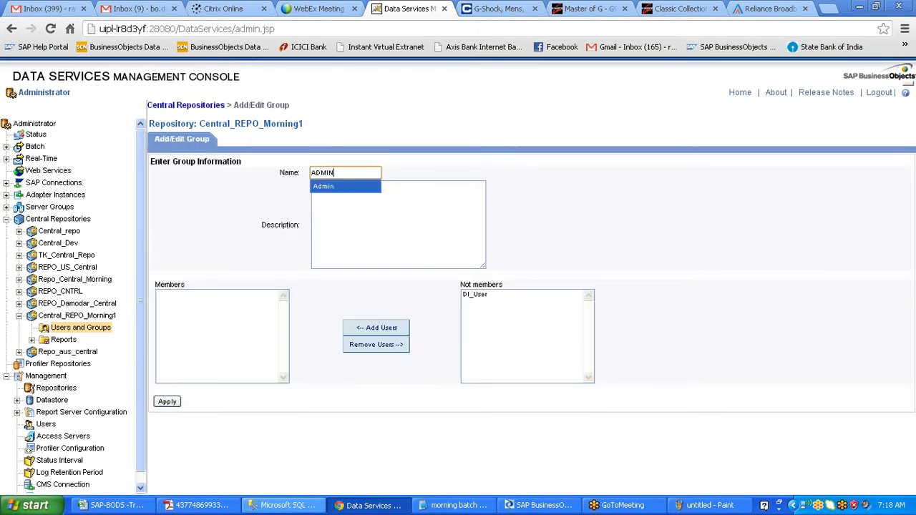
{"action": "left_click", "coordinate": [339, 186]}
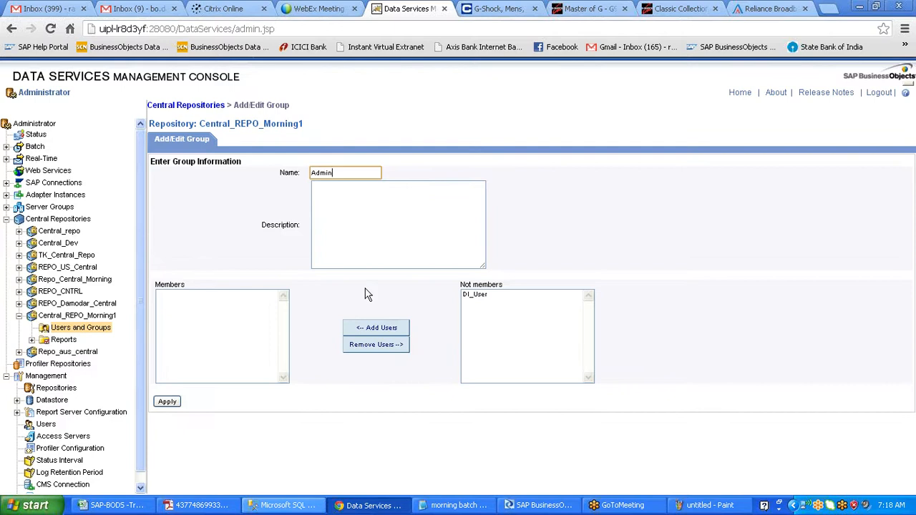
{"action": "left_click", "coordinate": [178, 401]}
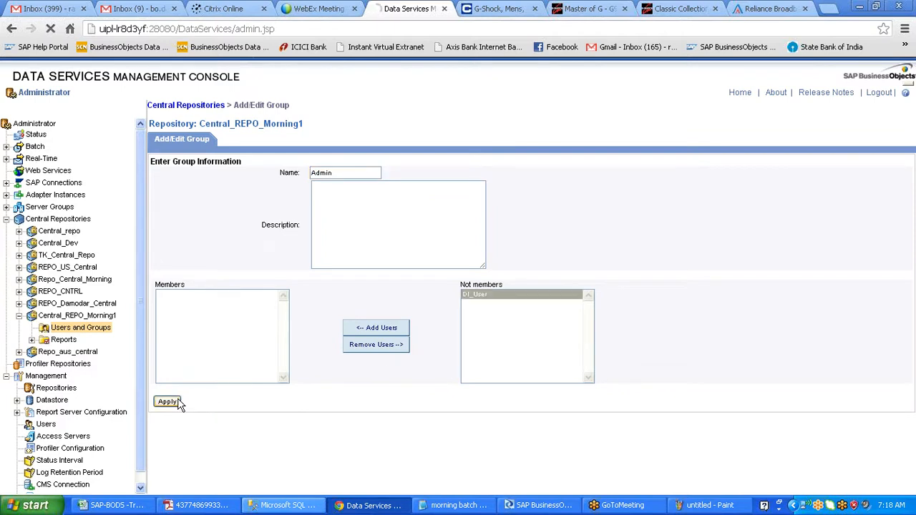
{"action": "left_click", "coordinate": [164, 229]}
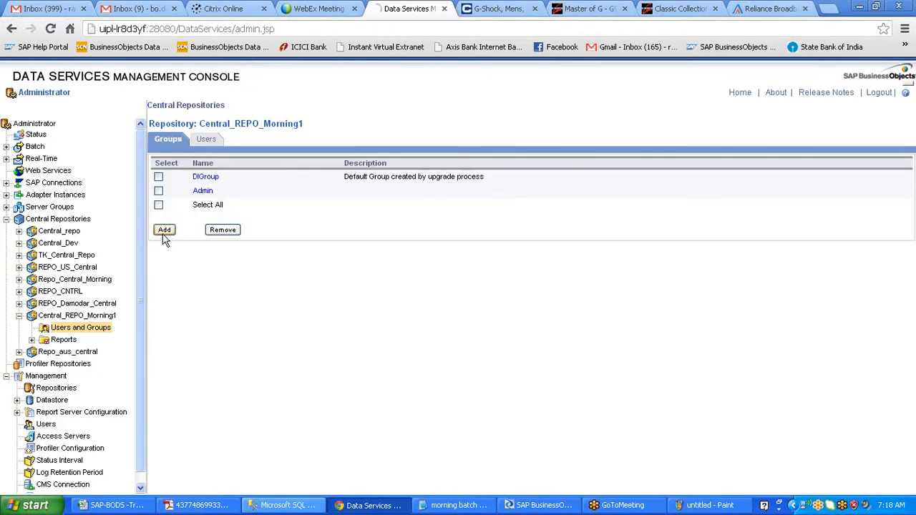
{"action": "left_click", "coordinate": [345, 174]}
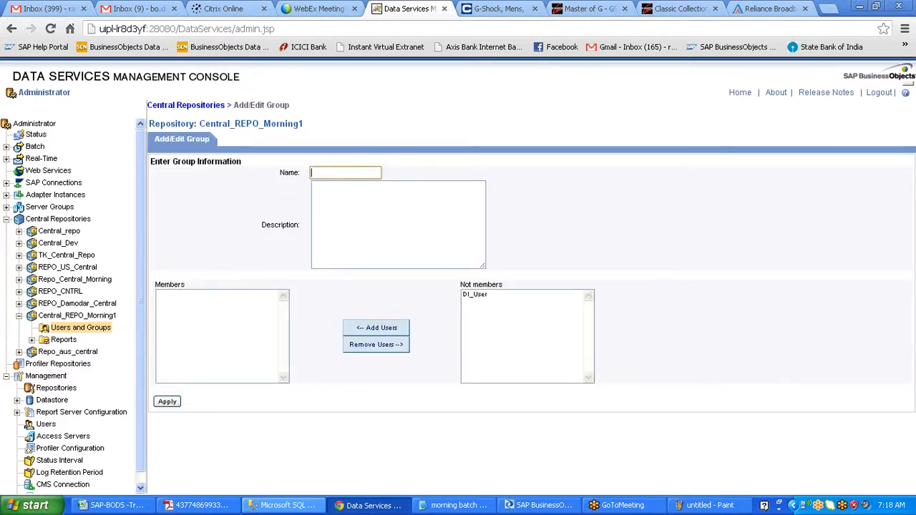
{"action": "type", "text": "DEV"}
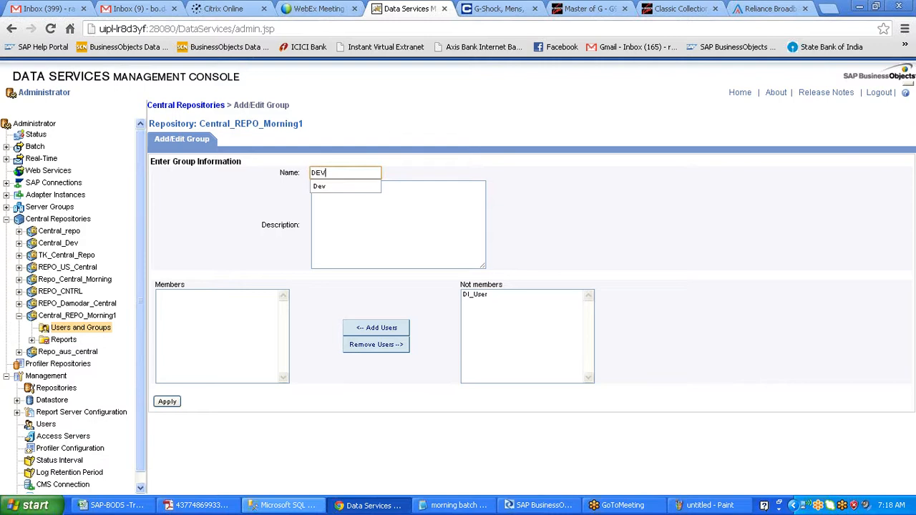
{"action": "left_click", "coordinate": [350, 185]}
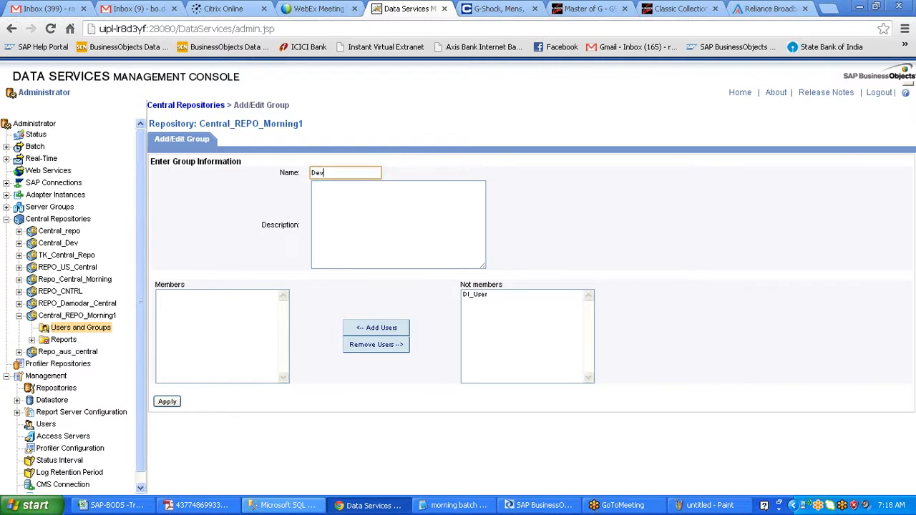
{"action": "left_click", "coordinate": [167, 403]}
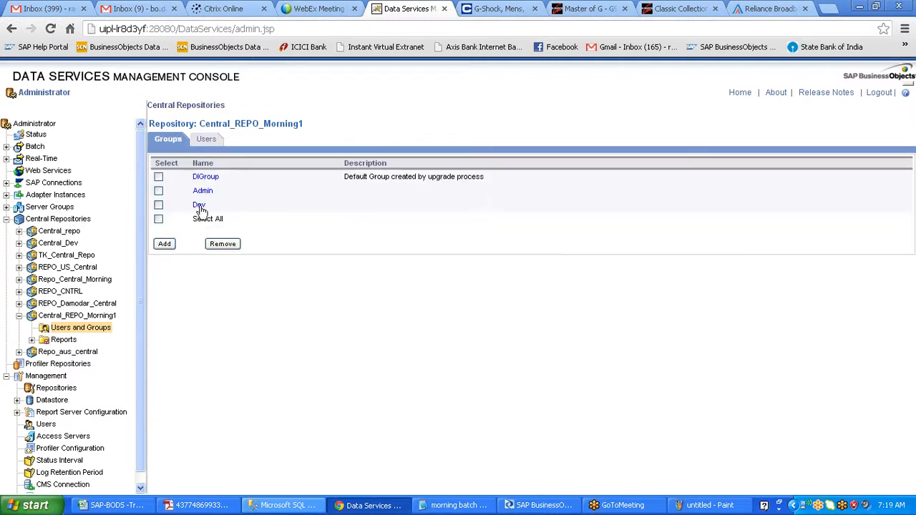
- On the Users tab, add user User1 with a password and display name User1
{"action": "left_click", "coordinate": [206, 140]}
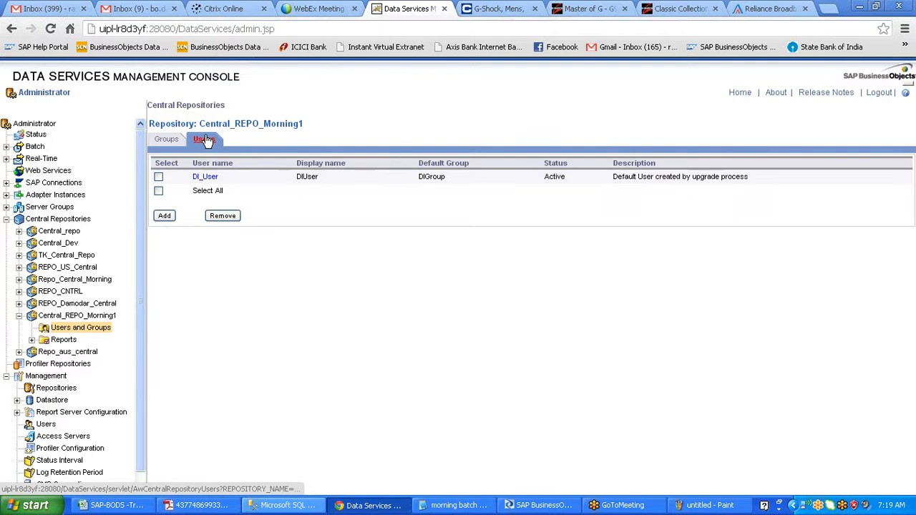
{"action": "left_click", "coordinate": [165, 217]}
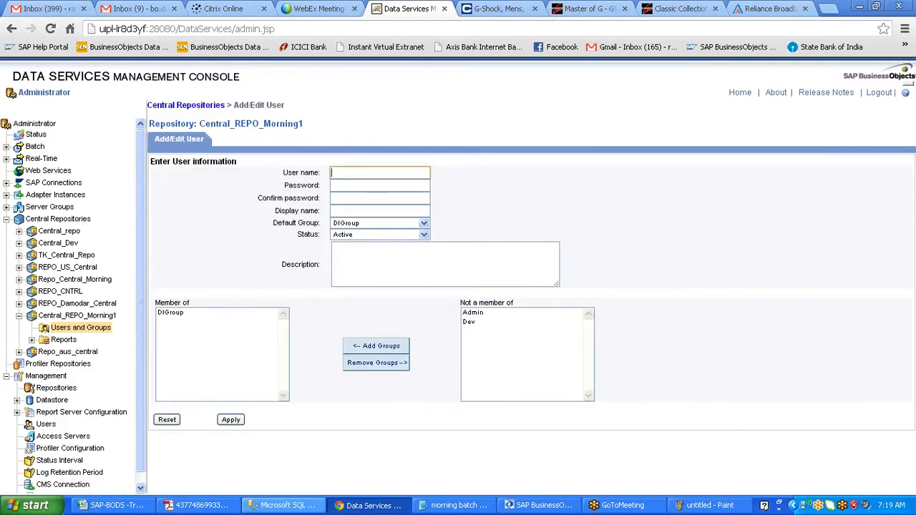
{"action": "type", "text": "User1"}
{"action": "key", "text": "Tab"}
{"action": "type", "text": "•••••"}
{"action": "key", "text": "Tab"}
{"action": "type", "text": "•••••"}
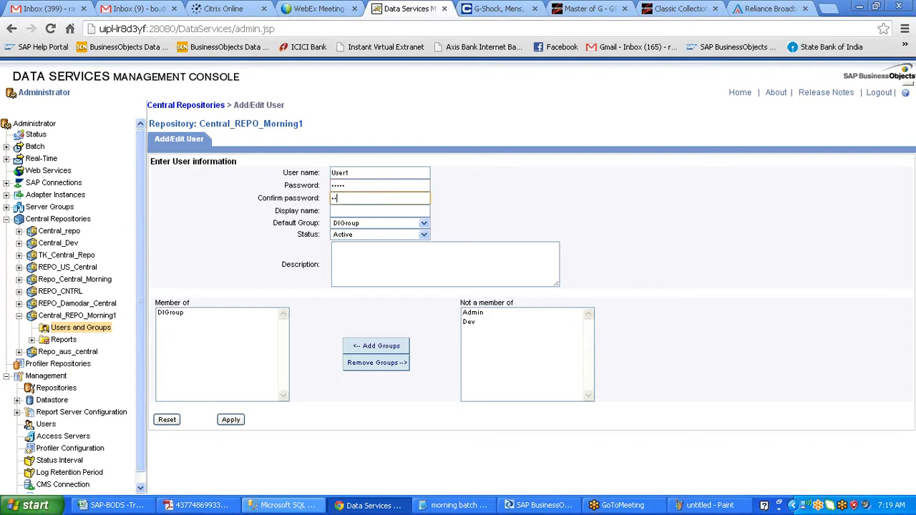
{"action": "key", "text": "Tab"}
{"action": "type", "text": "User"}
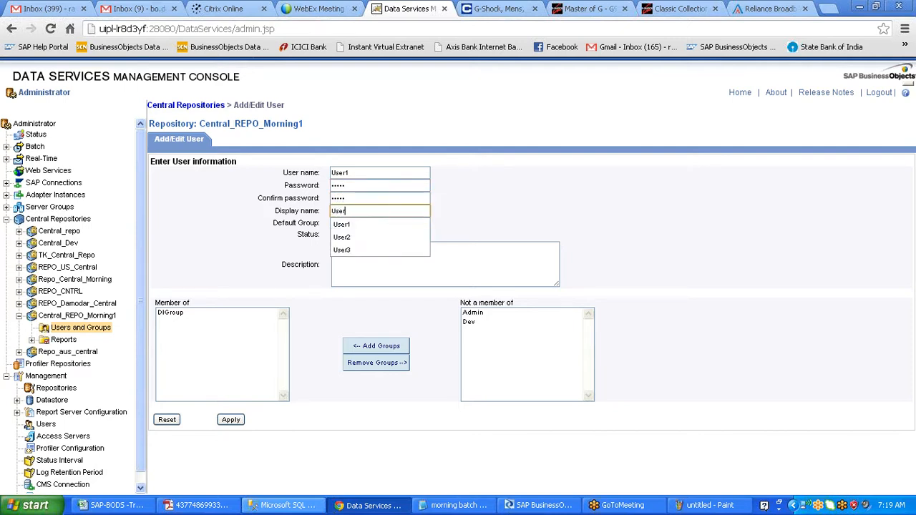
{"action": "type", "text": "1"}
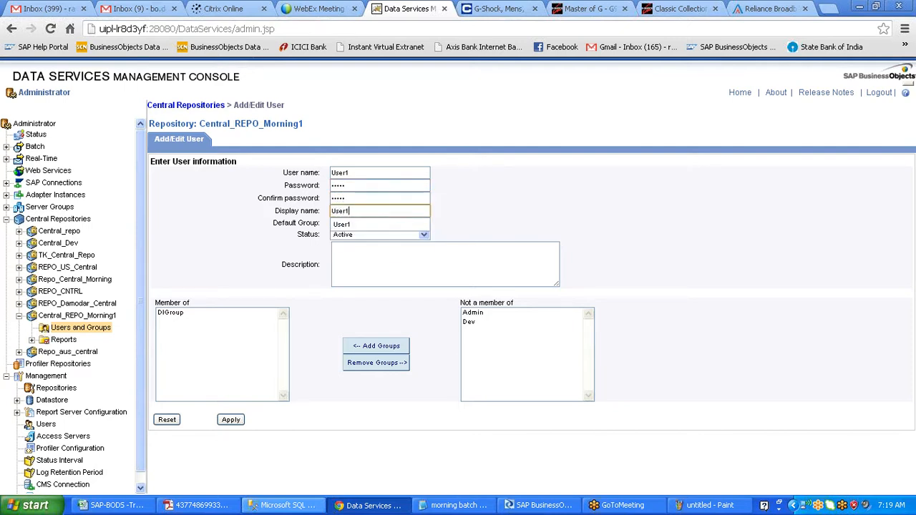
{"action": "left_click", "coordinate": [382, 226]}
- Keep User1's status Active and set its default group to Admin
{"action": "left_click", "coordinate": [412, 232]}
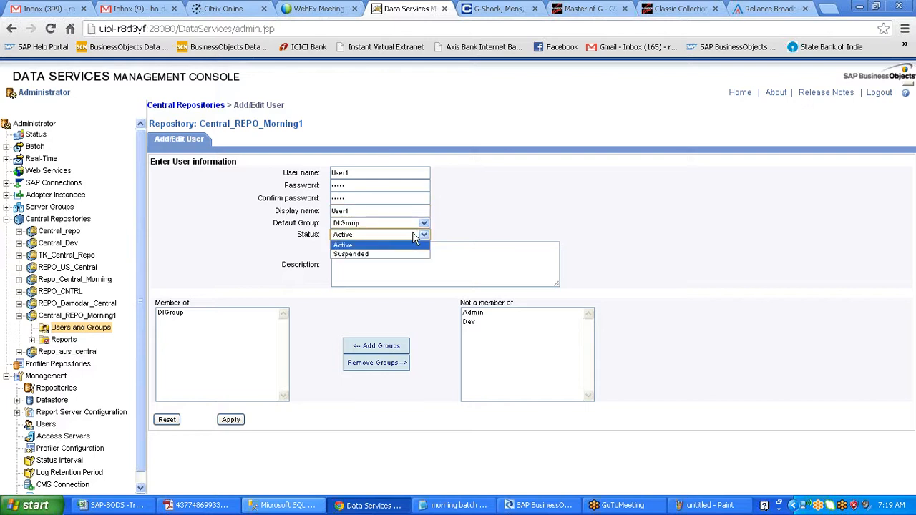
{"action": "left_click", "coordinate": [414, 246]}
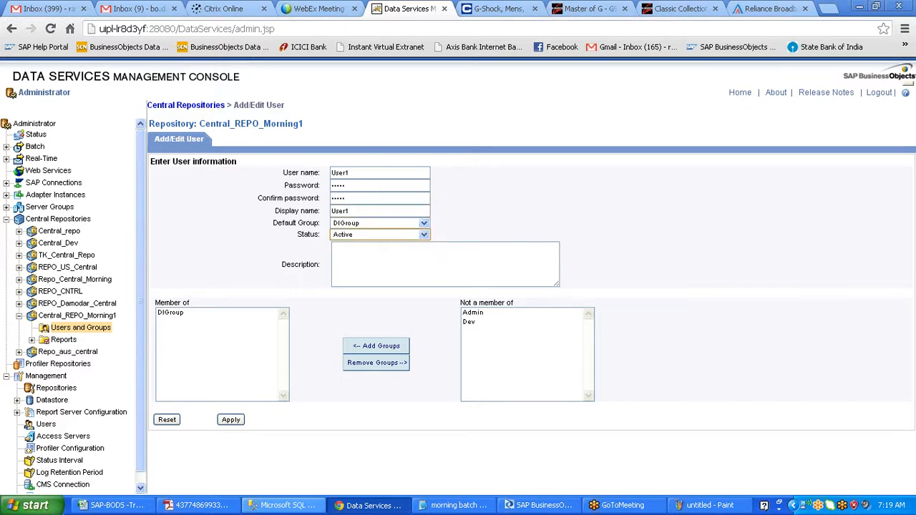
{"action": "left_click", "coordinate": [423, 223]}
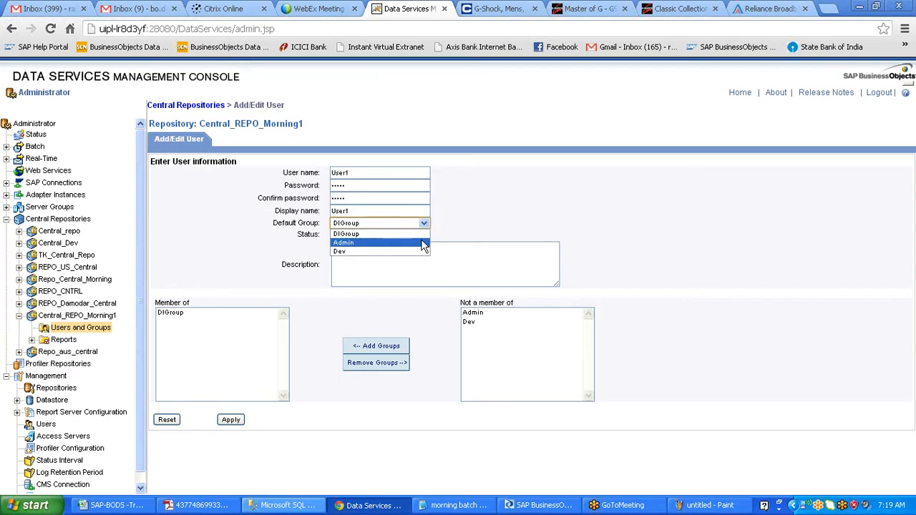
{"action": "left_click", "coordinate": [423, 244]}
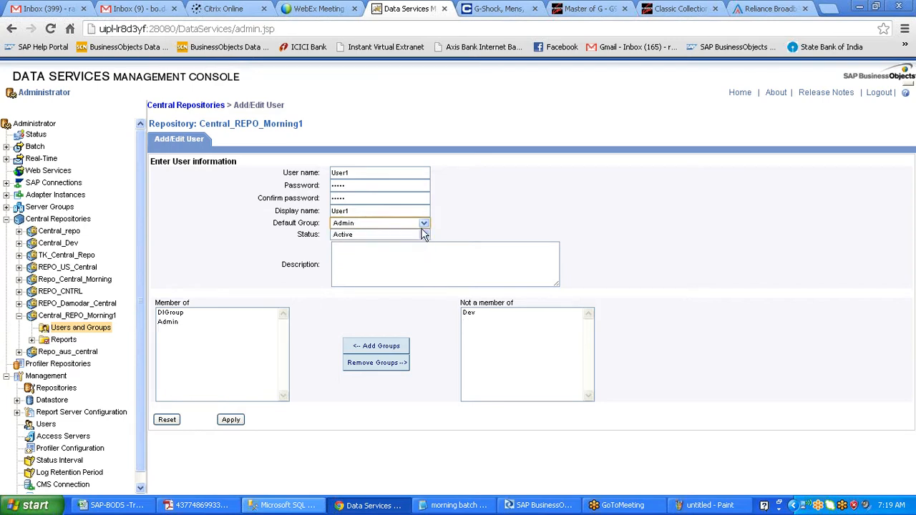
{"action": "left_click", "coordinate": [424, 222]}
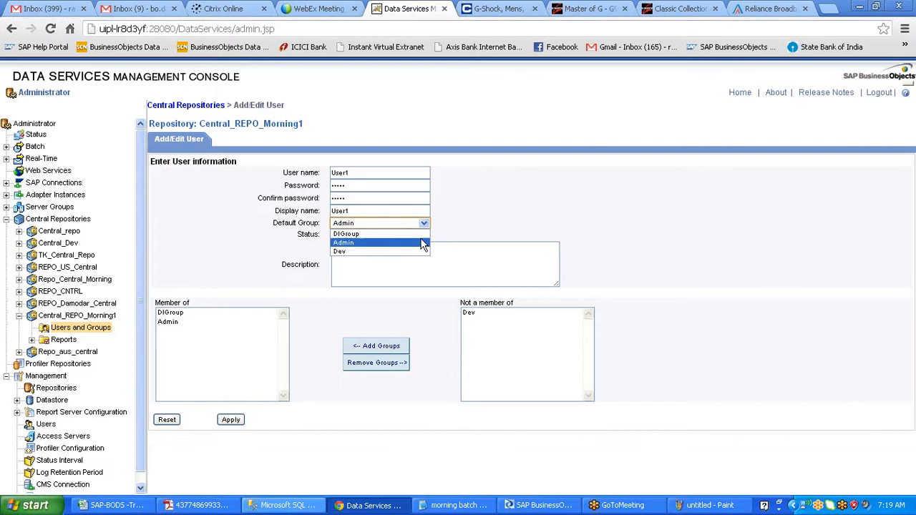
{"action": "left_click", "coordinate": [525, 378]}
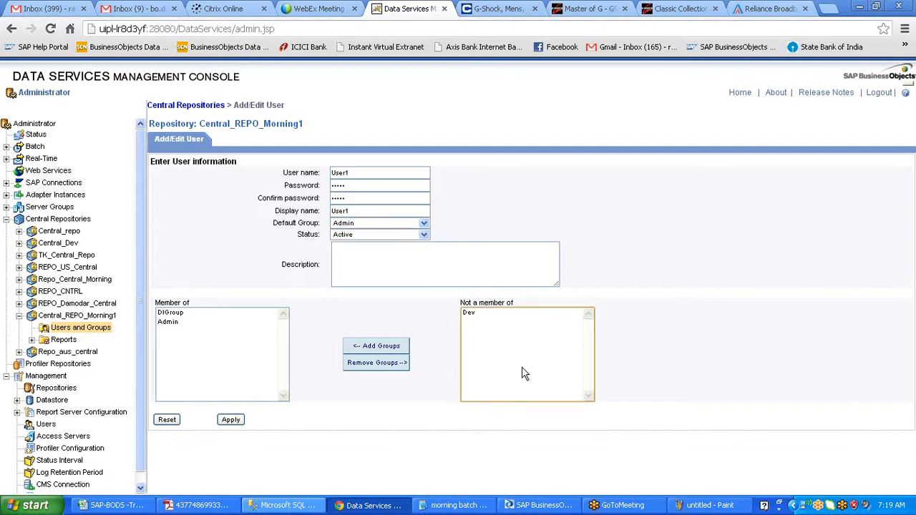
- Try removing Admin from User1's groups, dismissing the default-group warning twice
{"action": "left_click", "coordinate": [166, 322]}
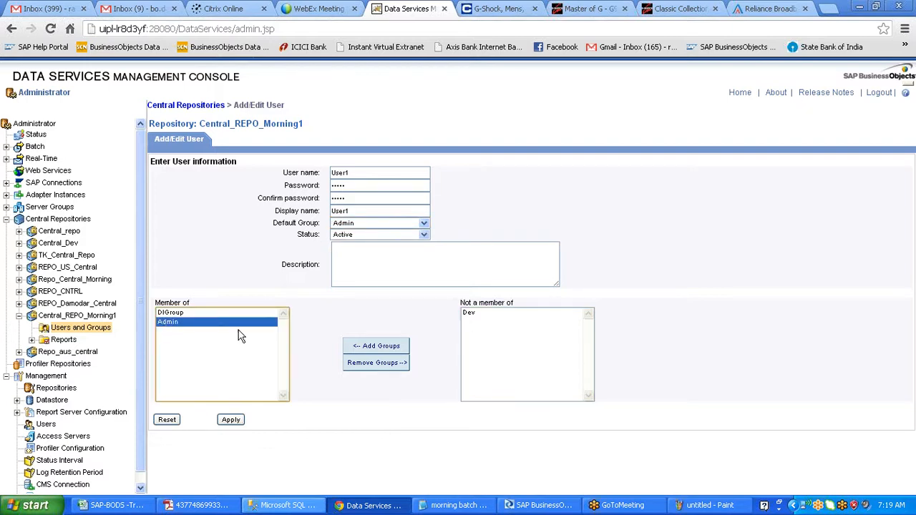
{"action": "left_click", "coordinate": [357, 362]}
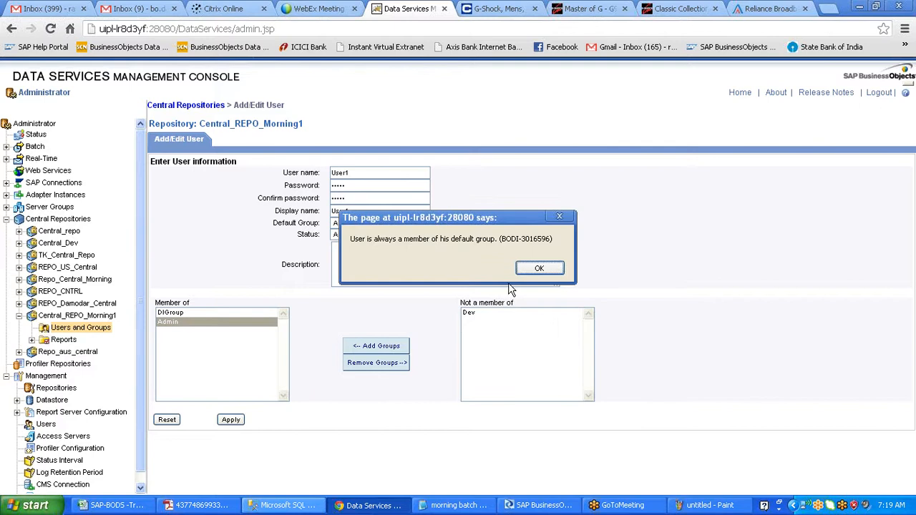
{"action": "left_click", "coordinate": [530, 272]}
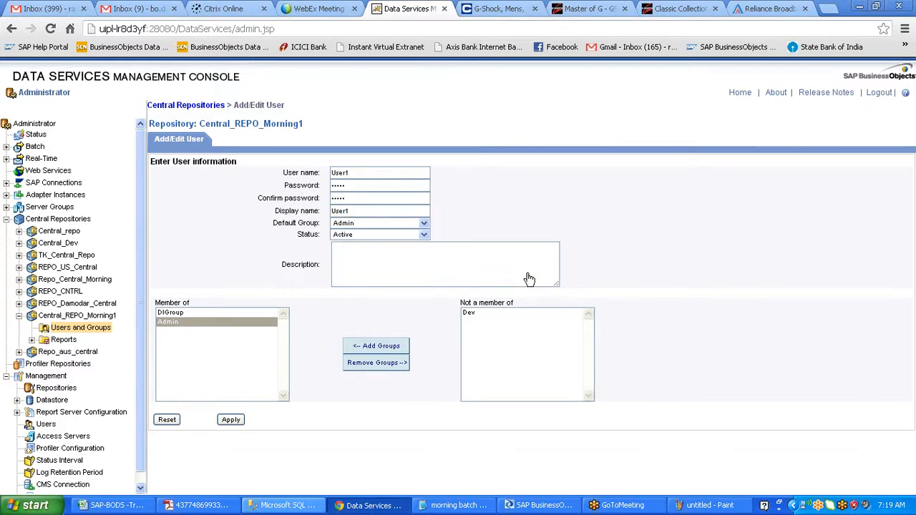
{"action": "left_click", "coordinate": [172, 322]}
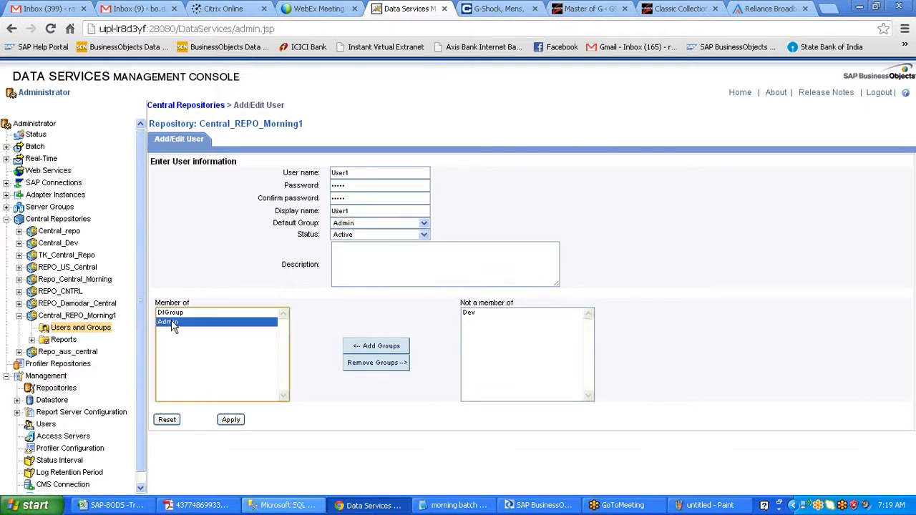
{"action": "left_click", "coordinate": [362, 365]}
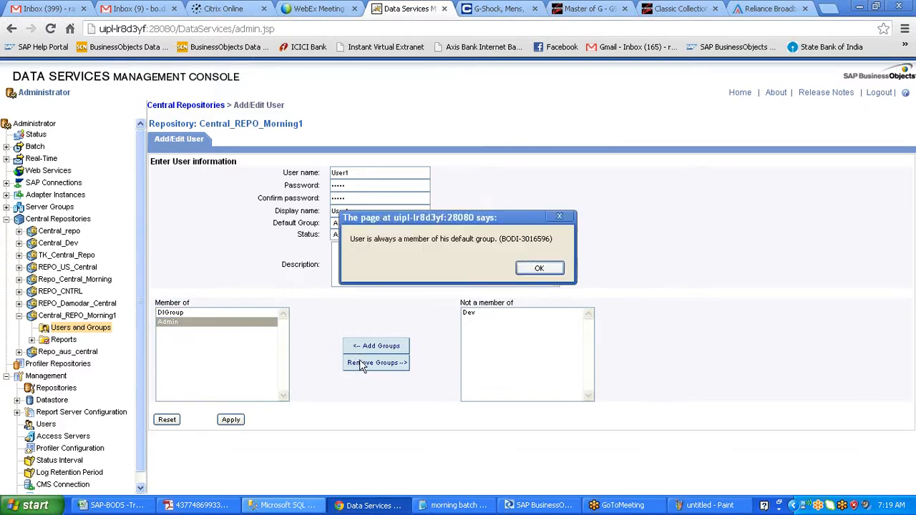
{"action": "left_click", "coordinate": [533, 270]}
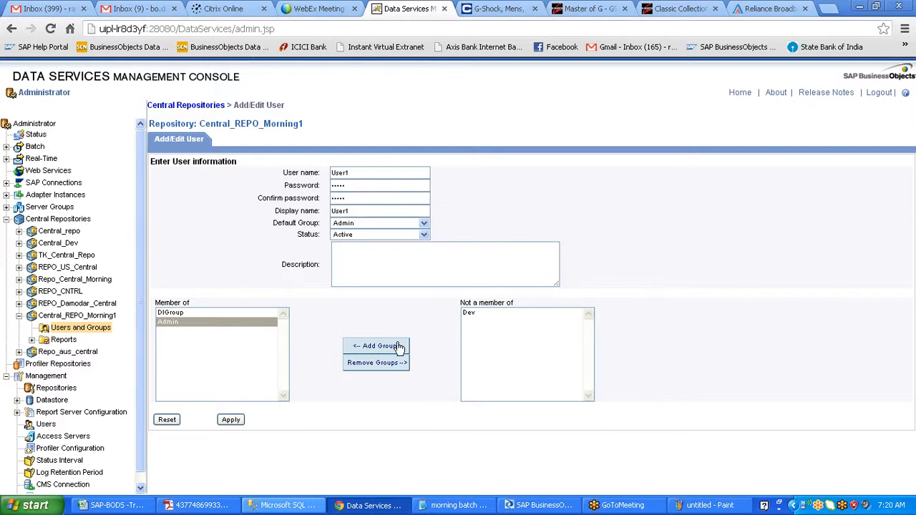
- Add Dev to User1's groups, remove it again, and apply the user
{"action": "left_click", "coordinate": [501, 313]}
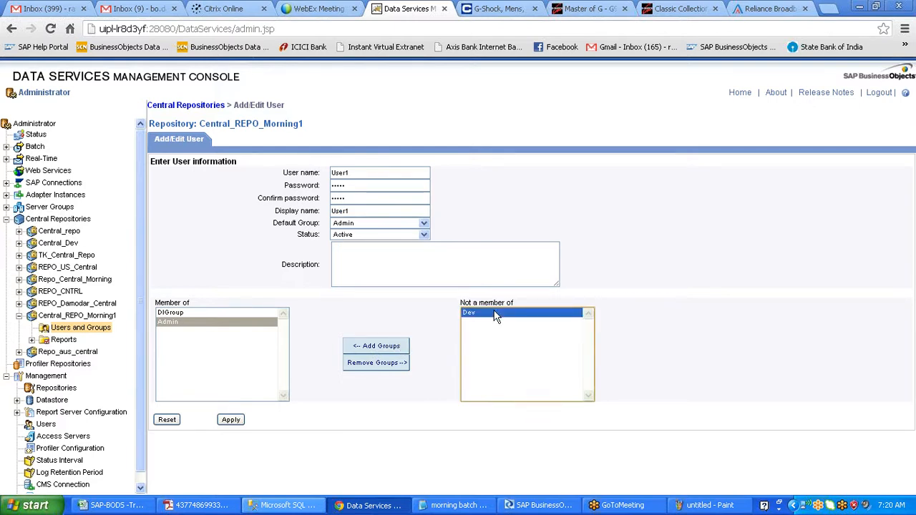
{"action": "left_click", "coordinate": [386, 351]}
{"action": "left_click", "coordinate": [199, 332]}
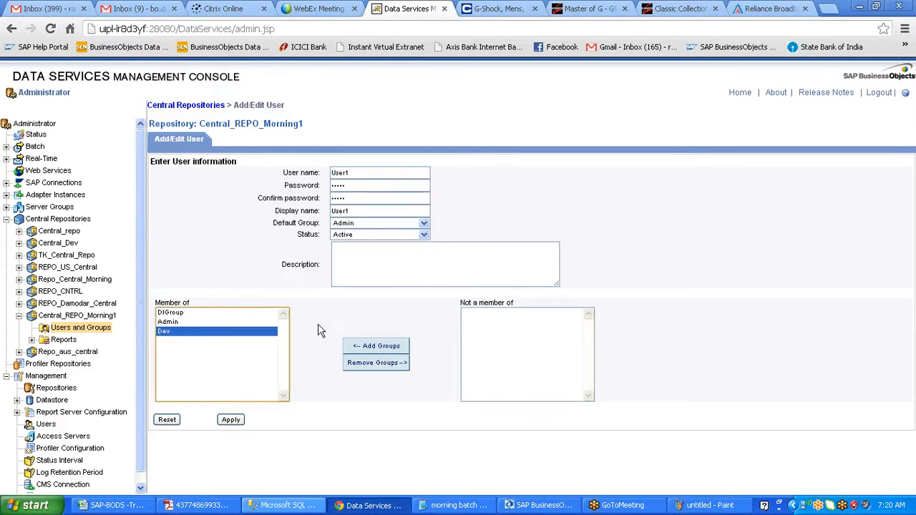
{"action": "left_click", "coordinate": [363, 363]}
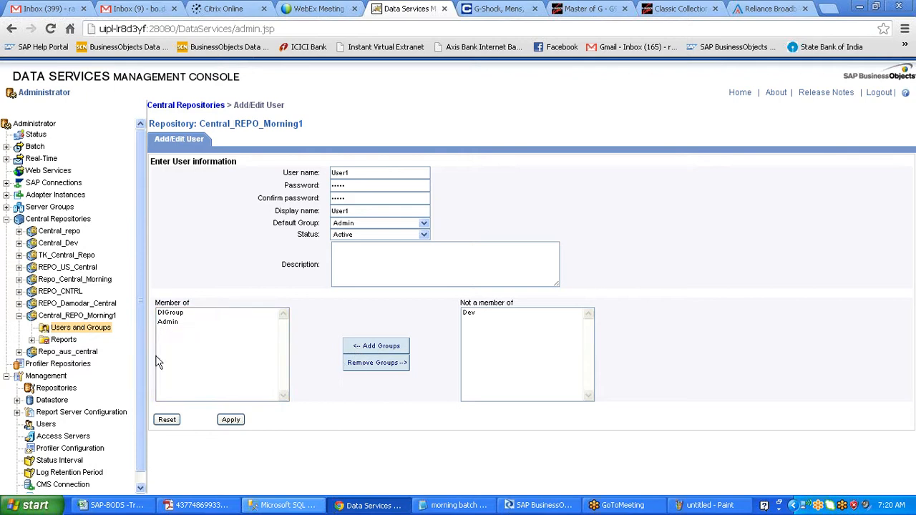
{"action": "left_click", "coordinate": [230, 421]}
{"action": "left_click", "coordinate": [183, 314]}
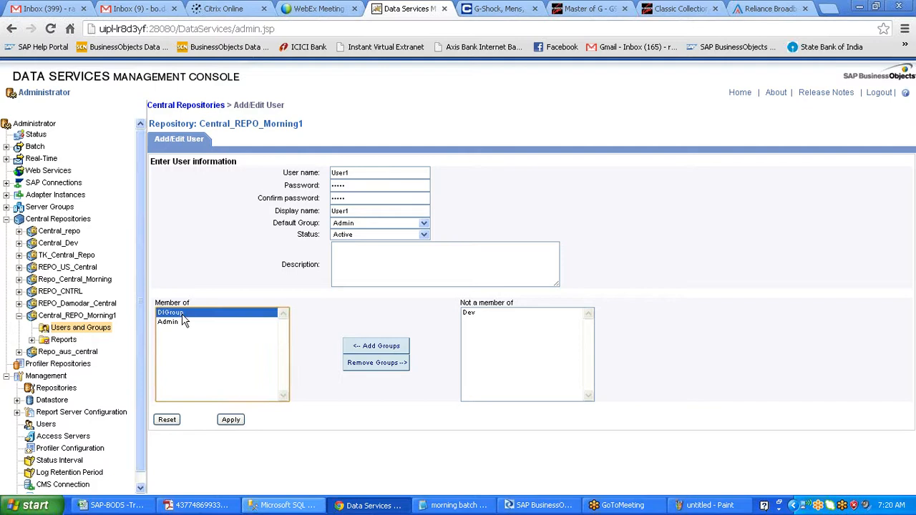
{"action": "left_click", "coordinate": [173, 325]}
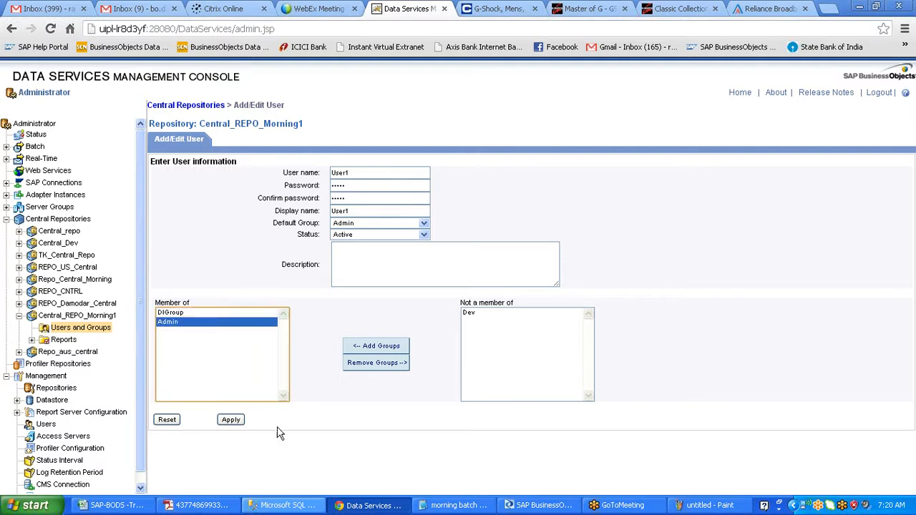
{"action": "left_click", "coordinate": [236, 421]}
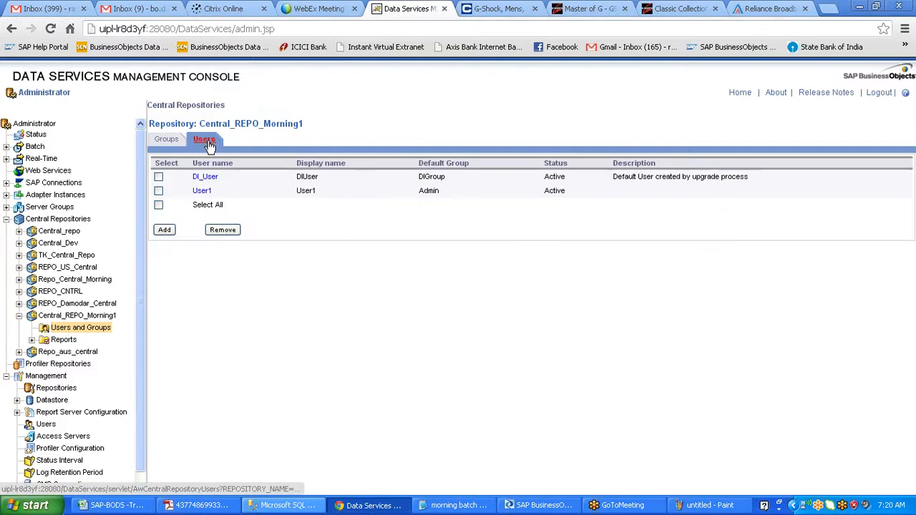
- Add a new user named User2 with a password and display name User2
{"action": "left_click", "coordinate": [166, 230]}
{"action": "type", "text": "s"}
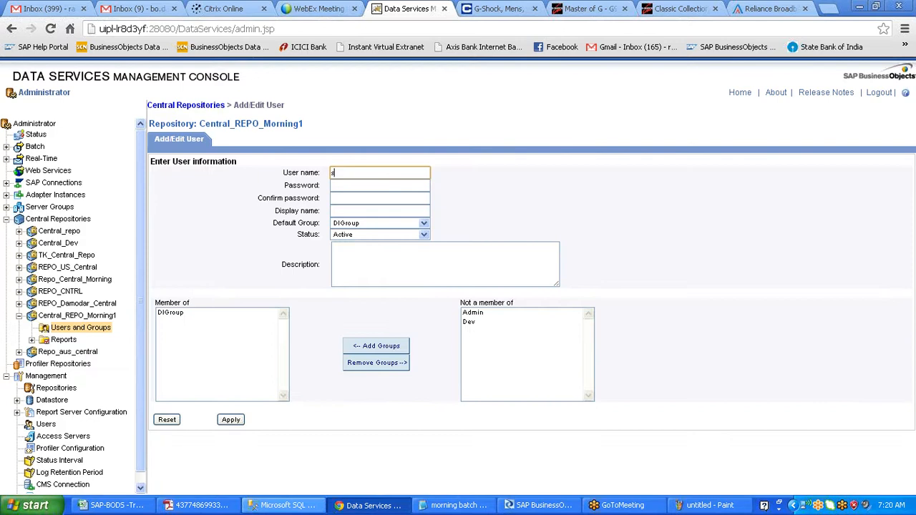
{"action": "type", "text": "er2"}
{"action": "key", "text": "Tab"}
{"action": "left_click", "coordinate": [348, 173]}
{"action": "left_click", "coordinate": [331, 173]}
{"action": "type", "text": "U"}
{"action": "key", "text": "Tab"}
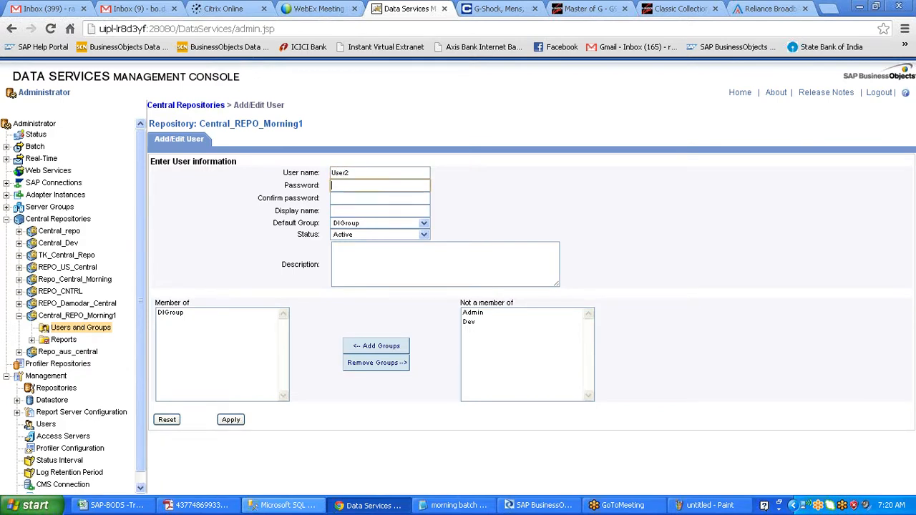
{"action": "type", "text": "•••••"}
{"action": "key", "text": "Tab"}
{"action": "type", "text": "•••••"}
{"action": "key", "text": "Tab"}
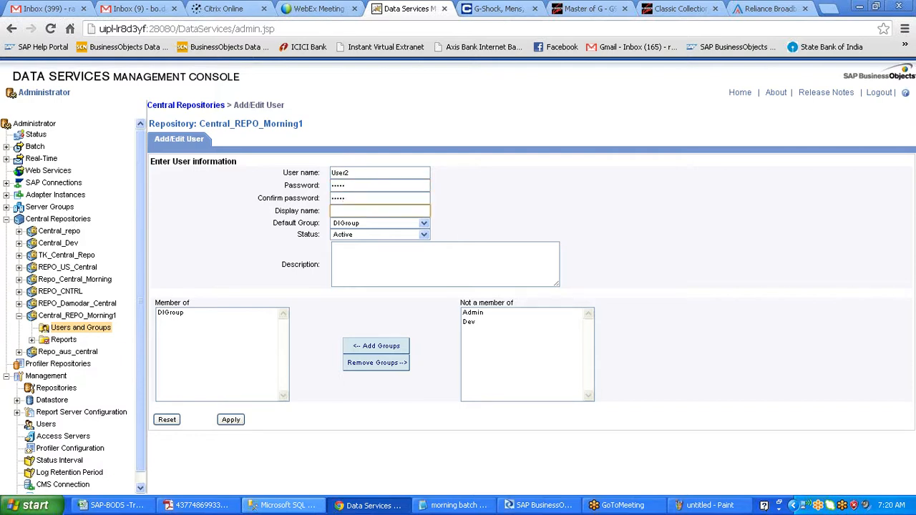
{"action": "type", "text": "User2"}
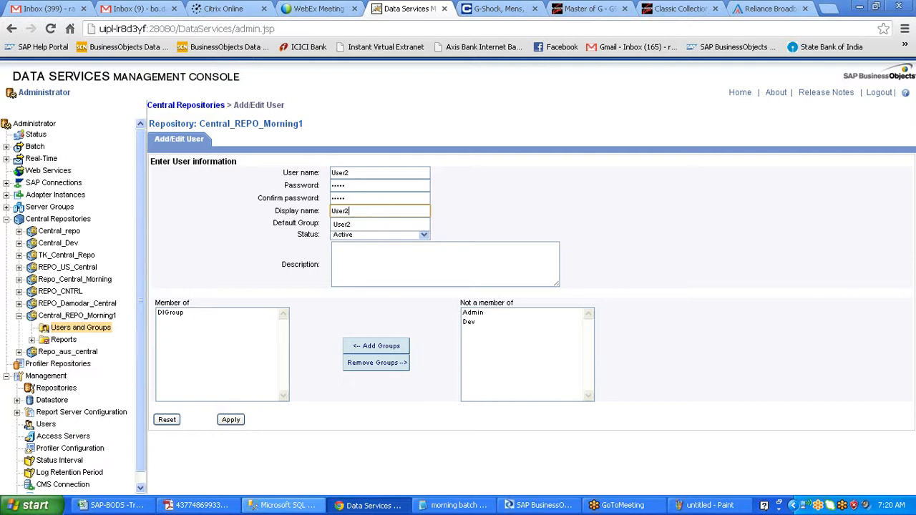
{"action": "left_click", "coordinate": [347, 224]}
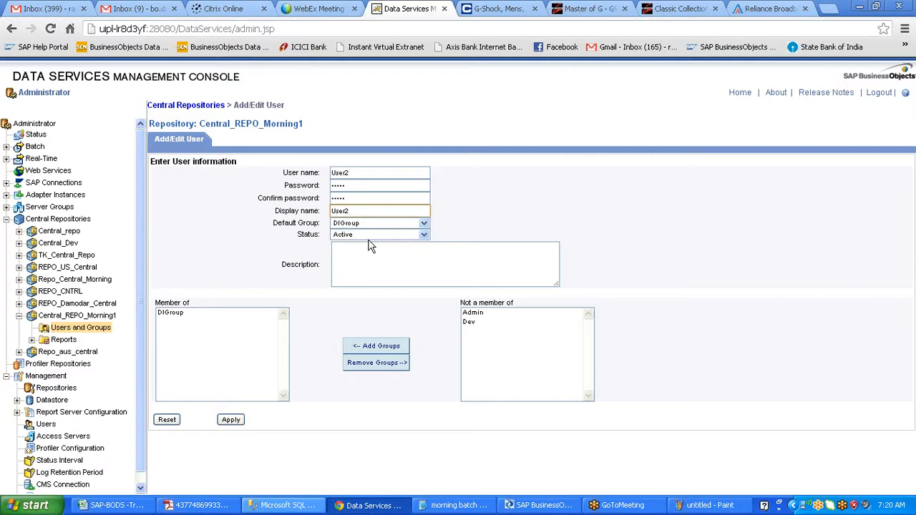
- Make Dev User2's default group, remove DIGroup from its groups, and apply
{"action": "left_click", "coordinate": [401, 223]}
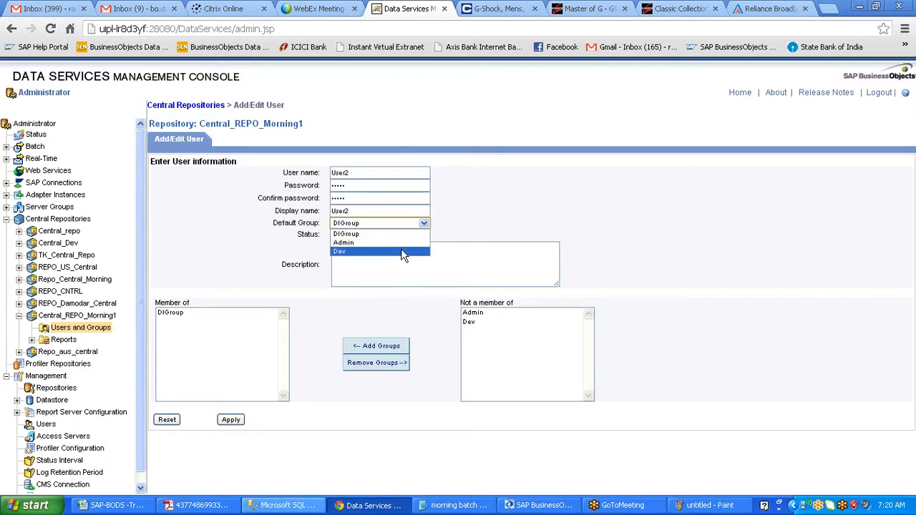
{"action": "left_click", "coordinate": [401, 250]}
{"action": "left_click", "coordinate": [392, 269]}
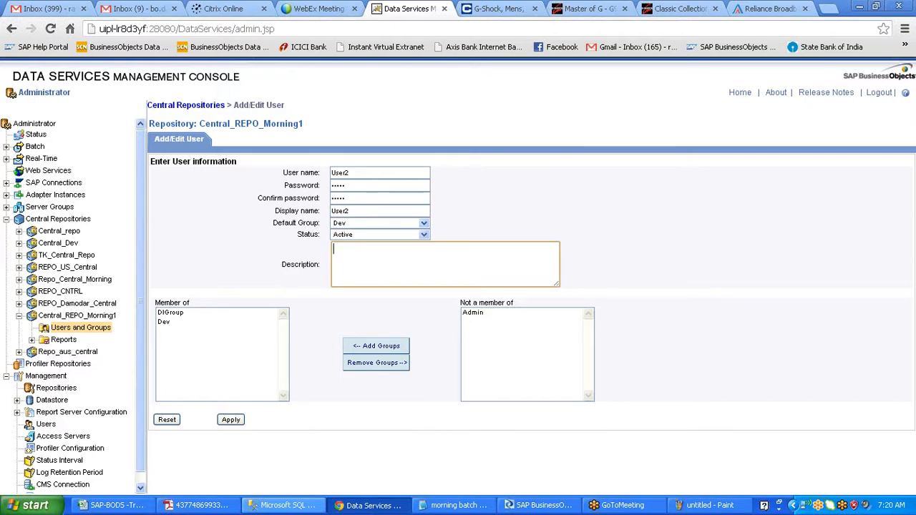
{"action": "left_click", "coordinate": [163, 313]}
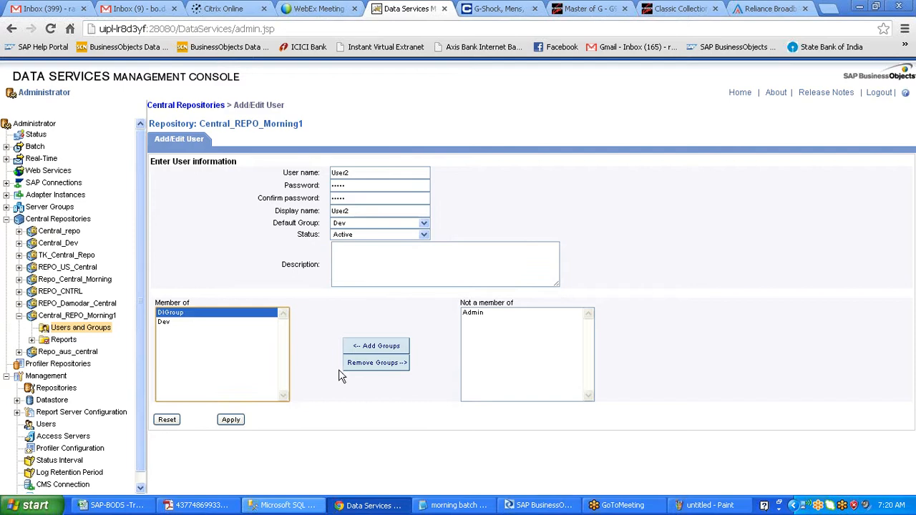
{"action": "left_click", "coordinate": [365, 367]}
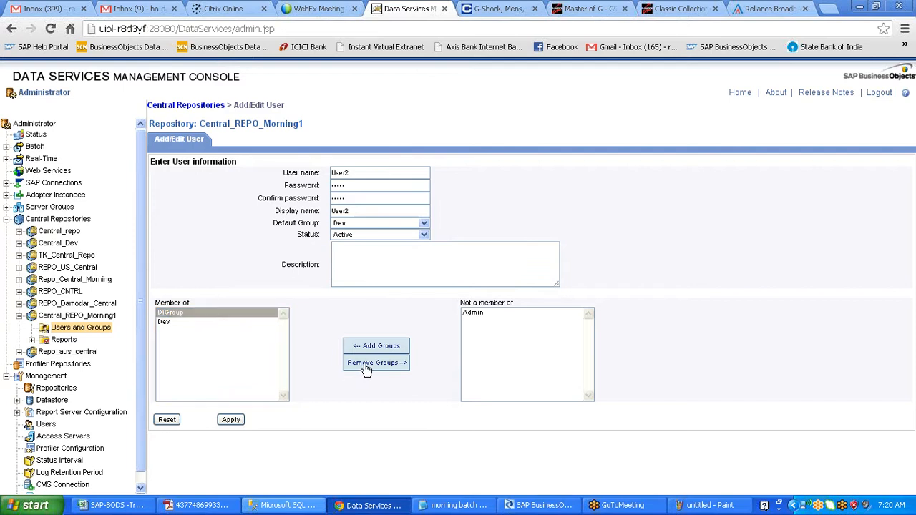
{"action": "left_click", "coordinate": [232, 420]}
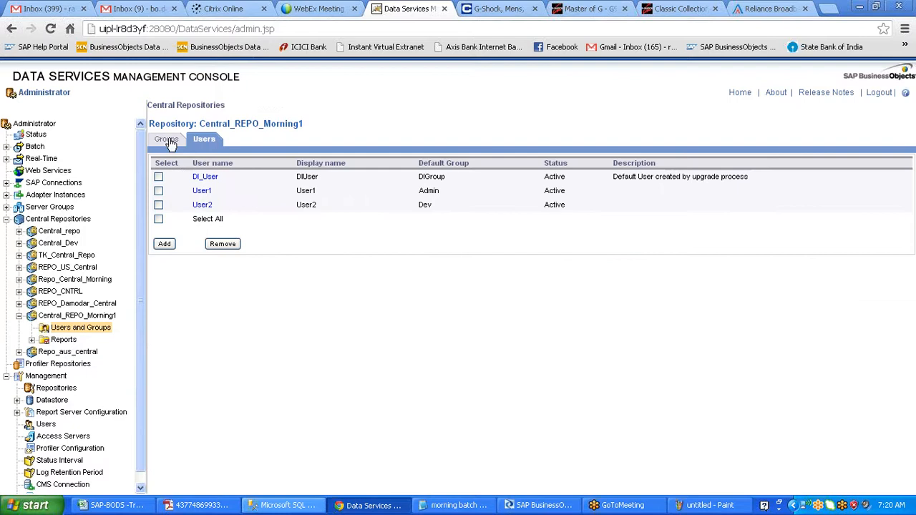
- On the Groups tab, confirm Admin contains User1 and Dev contains User2
{"action": "left_click", "coordinate": [168, 141]}
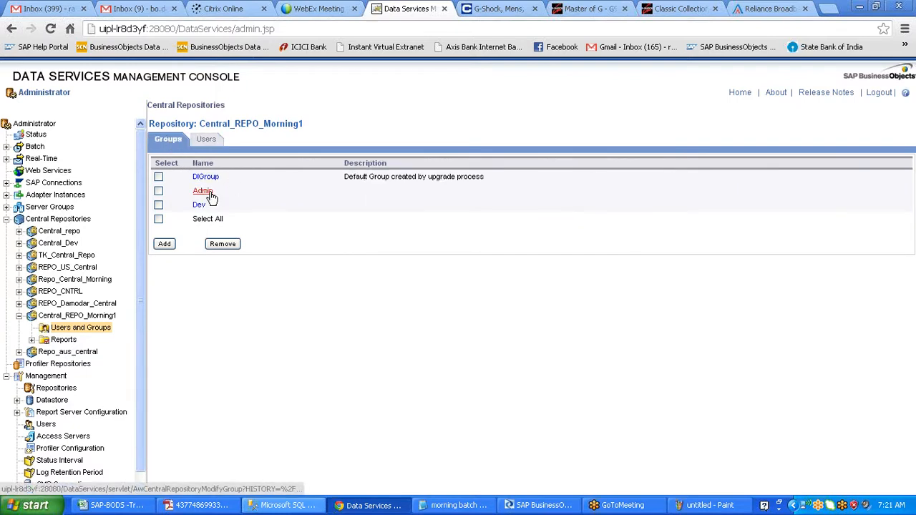
{"action": "left_click", "coordinate": [204, 191]}
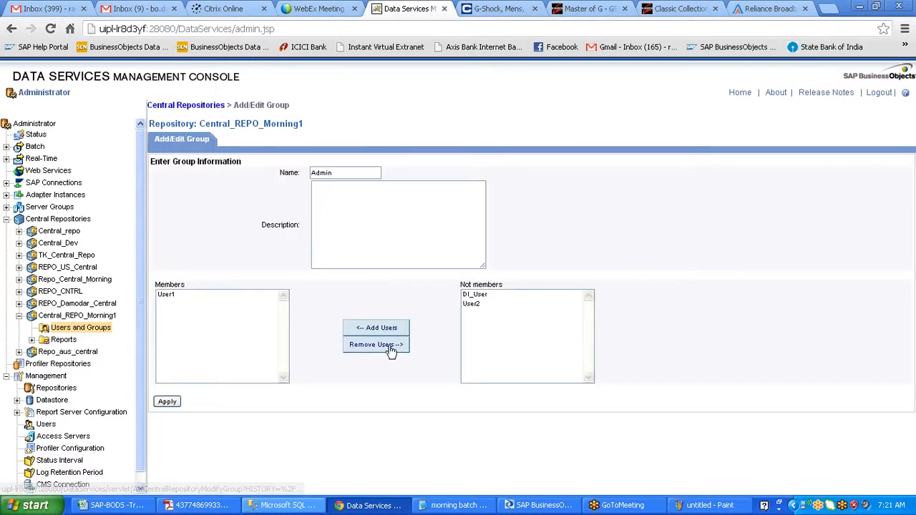
{"action": "left_click", "coordinate": [173, 296]}
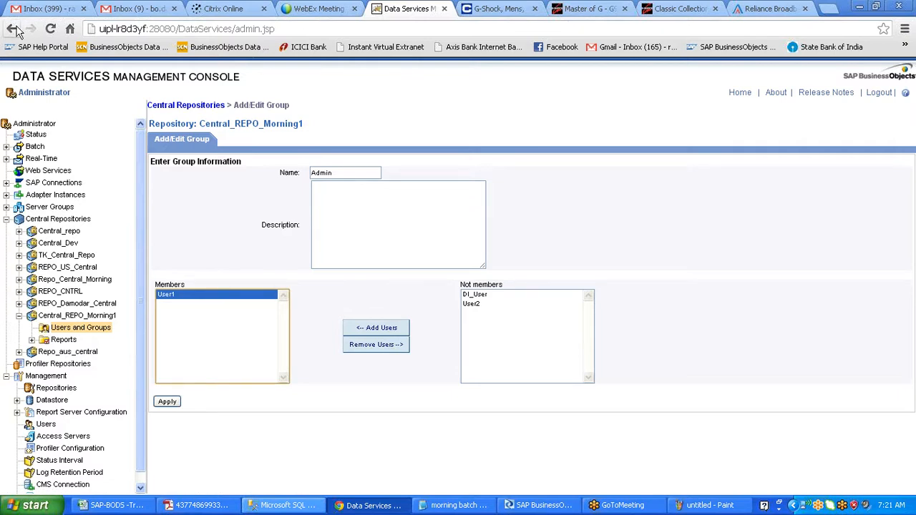
{"action": "left_click", "coordinate": [16, 30]}
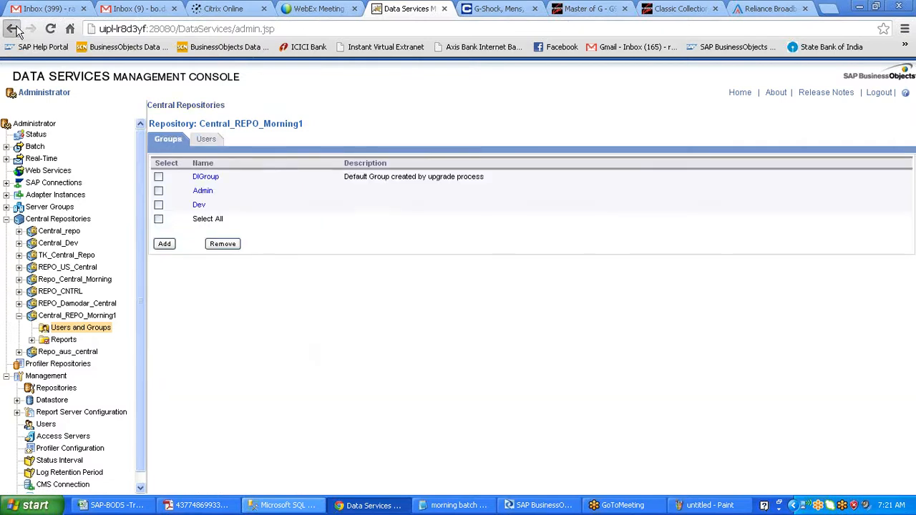
{"action": "left_click", "coordinate": [168, 202]}
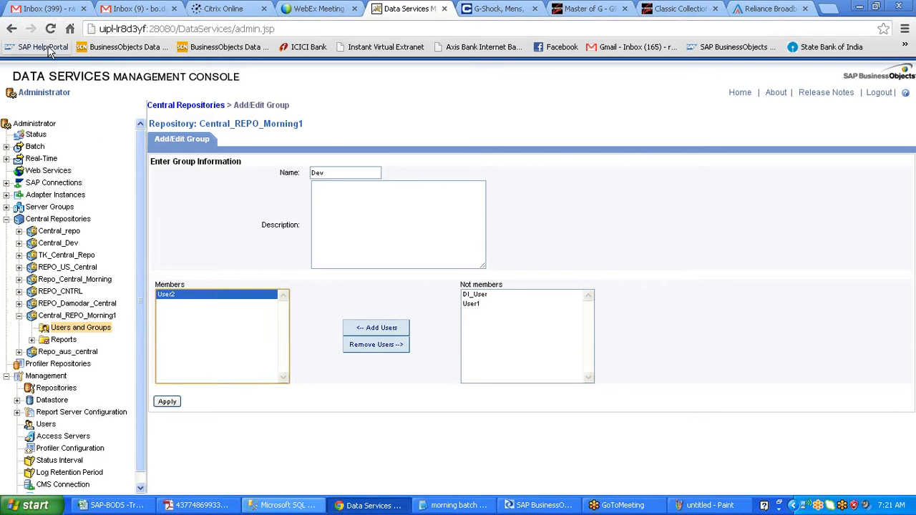
{"action": "left_click", "coordinate": [11, 30]}
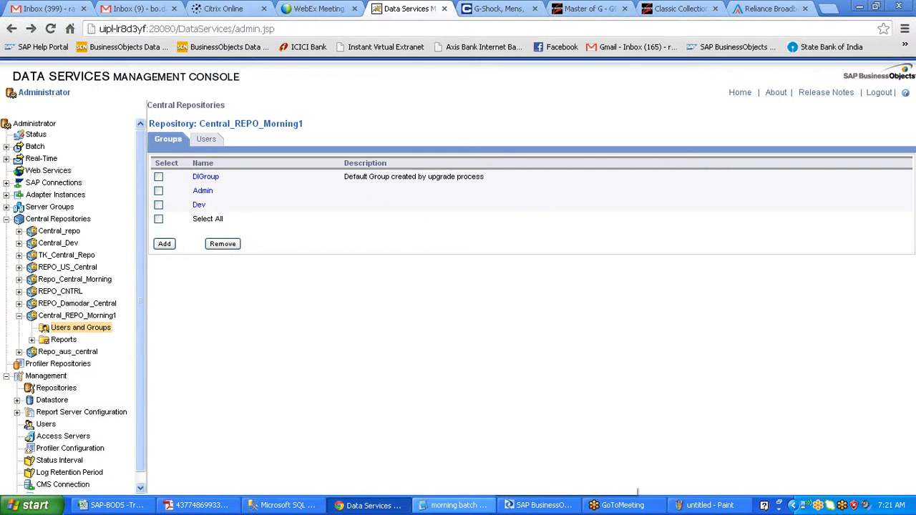
{"action": "left_click", "coordinate": [551, 507]}
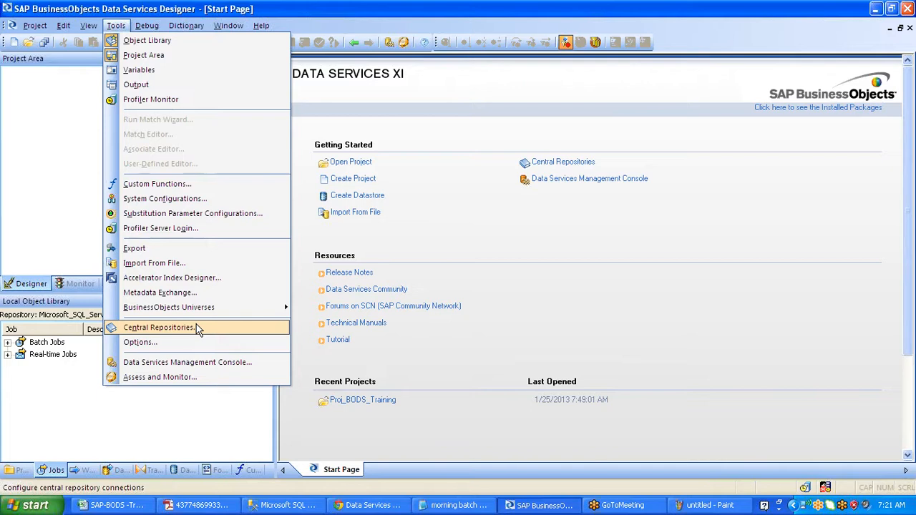
- Deactivate the Cenrtal_repo connection, edit it, and choose Read Security Key to browse key files
{"action": "left_click", "coordinate": [199, 329]}
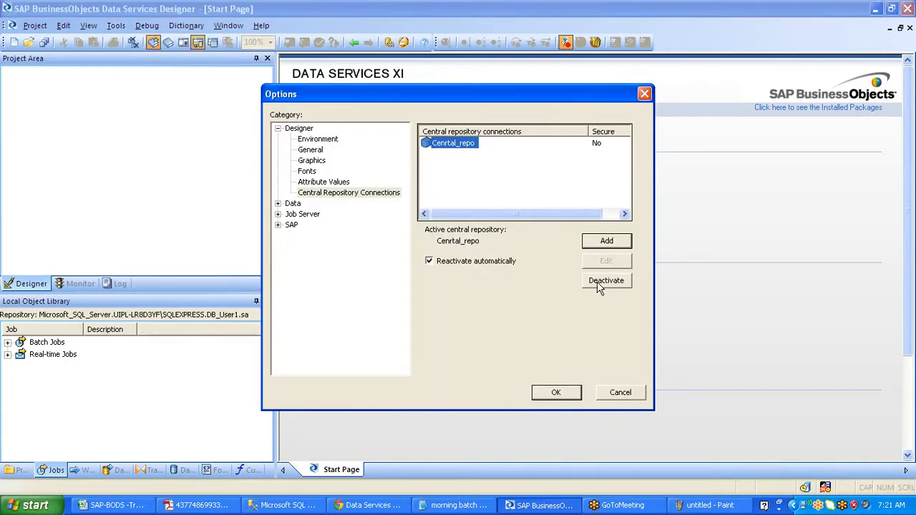
{"action": "left_click", "coordinate": [599, 281]}
{"action": "left_click", "coordinate": [607, 260]}
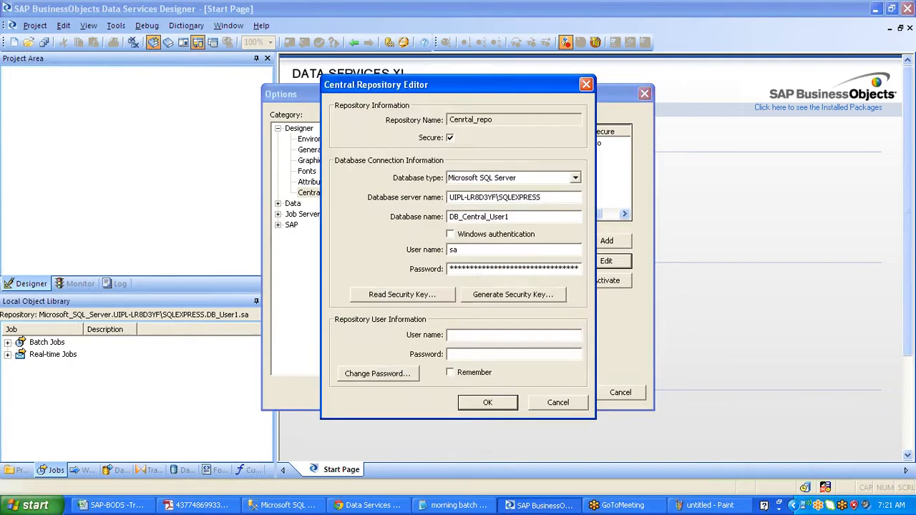
{"action": "left_click", "coordinate": [418, 295]}
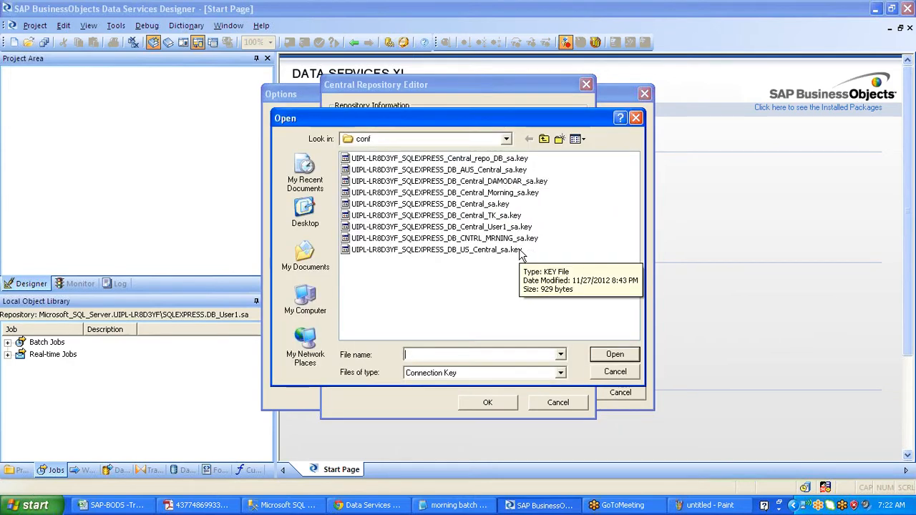
- Select the User1 key file, view Details sorted by date, widen Name, then cancel
{"action": "left_click", "coordinate": [509, 227]}
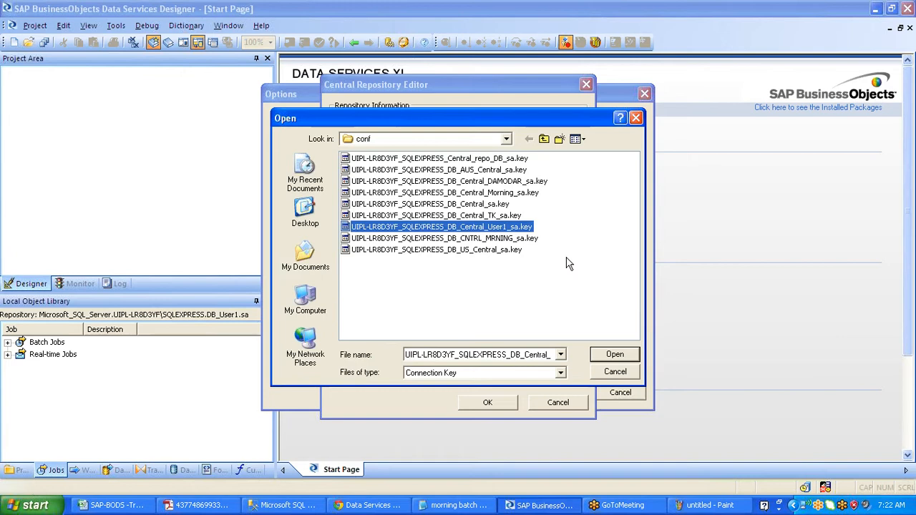
{"action": "left_click", "coordinate": [579, 140]}
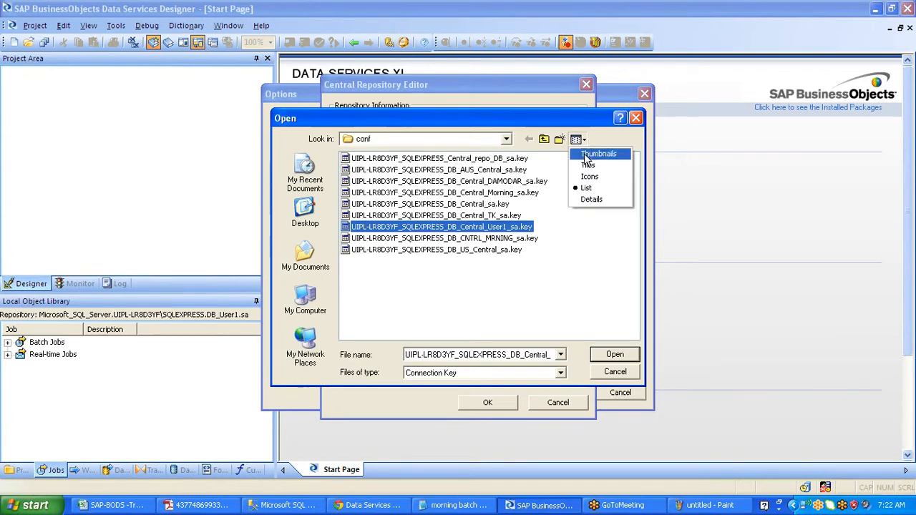
{"action": "left_click", "coordinate": [597, 203]}
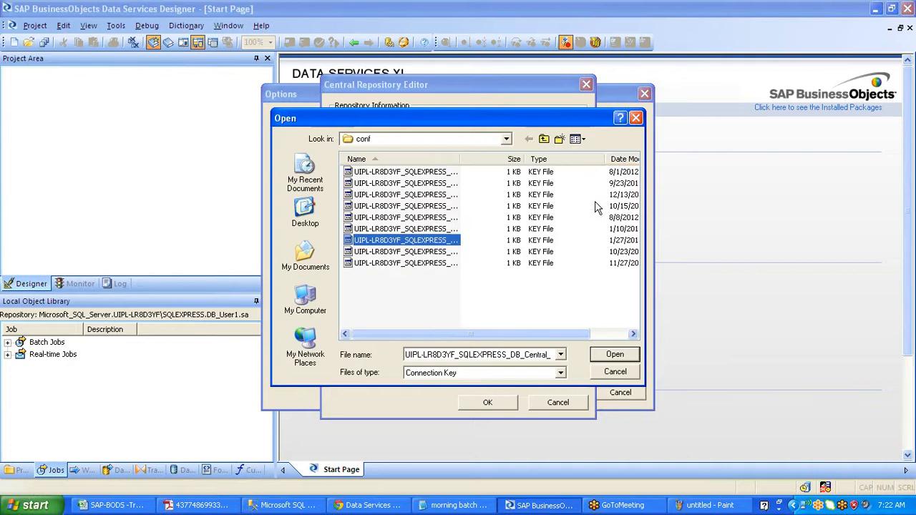
{"action": "left_click", "coordinate": [621, 160]}
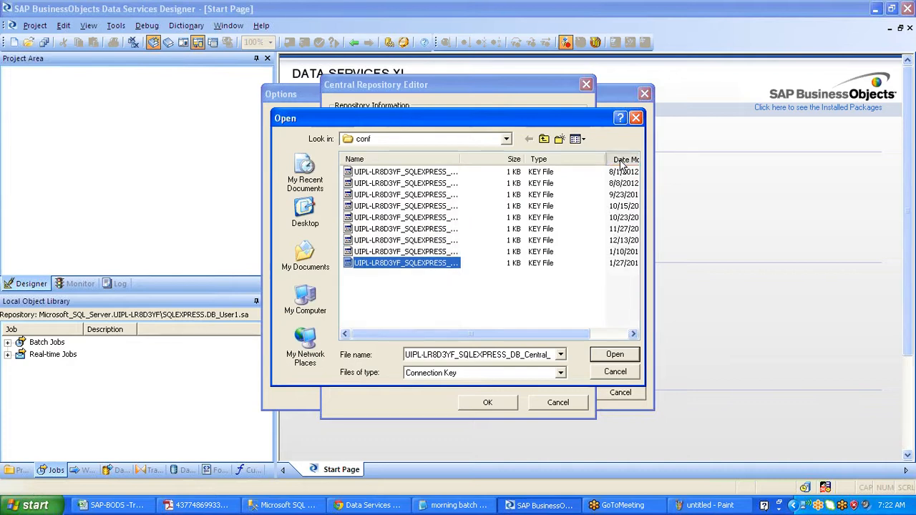
{"action": "left_click", "coordinate": [621, 160]}
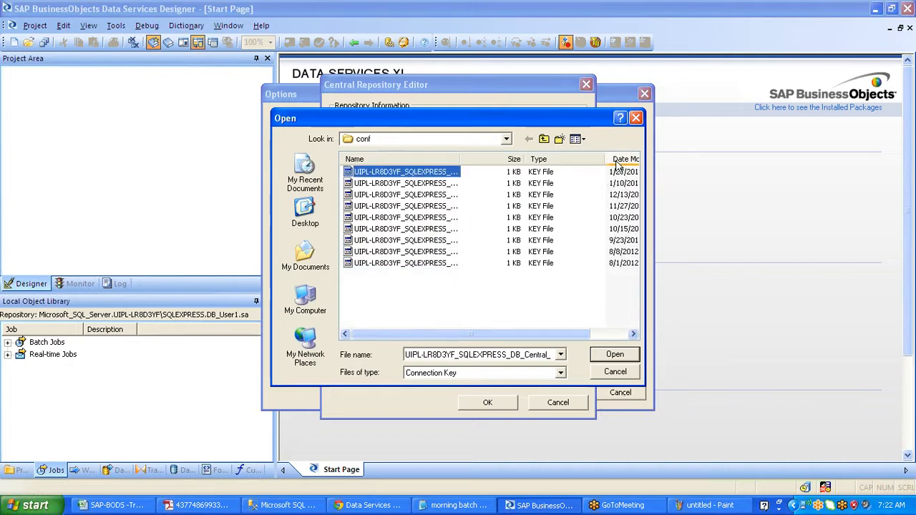
{"action": "left_click_drag", "start_coordinate": [460, 159], "coordinate": [551, 159]}
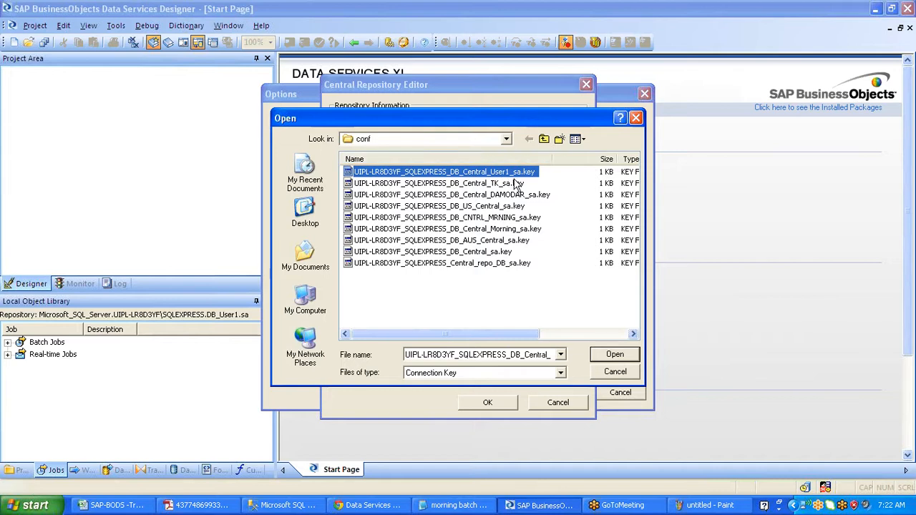
{"action": "left_click", "coordinate": [608, 374]}
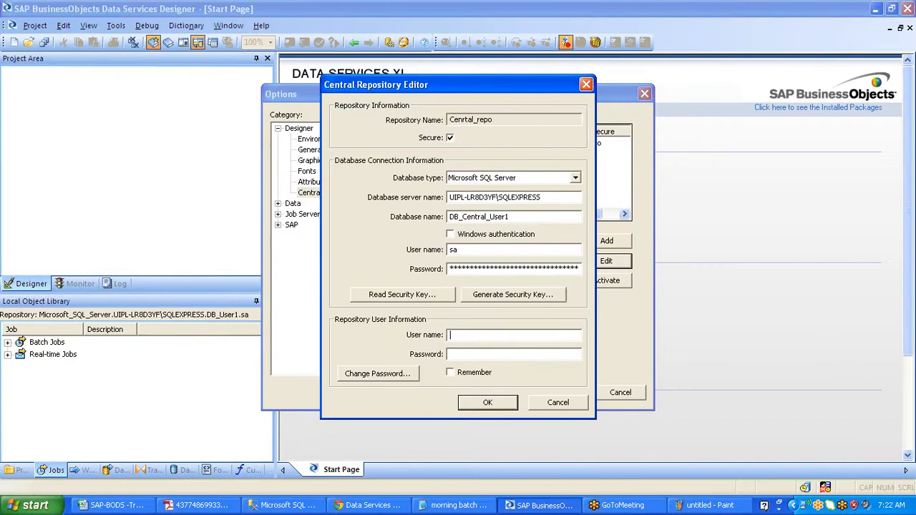
- Enter User2 and its password as the repository login, fix the failed attempt, and save
{"action": "type", "text": "User2******"}
{"action": "left_click", "coordinate": [486, 406]}
{"action": "left_click", "coordinate": [464, 276]}
{"action": "left_click_drag", "start_coordinate": [490, 336], "coordinate": [268, 349]}
{"action": "type", "text": "User2"}
{"action": "key", "text": "Tab"}
{"action": "type", "text": "*****"}
{"action": "left_click", "coordinate": [486, 404]}
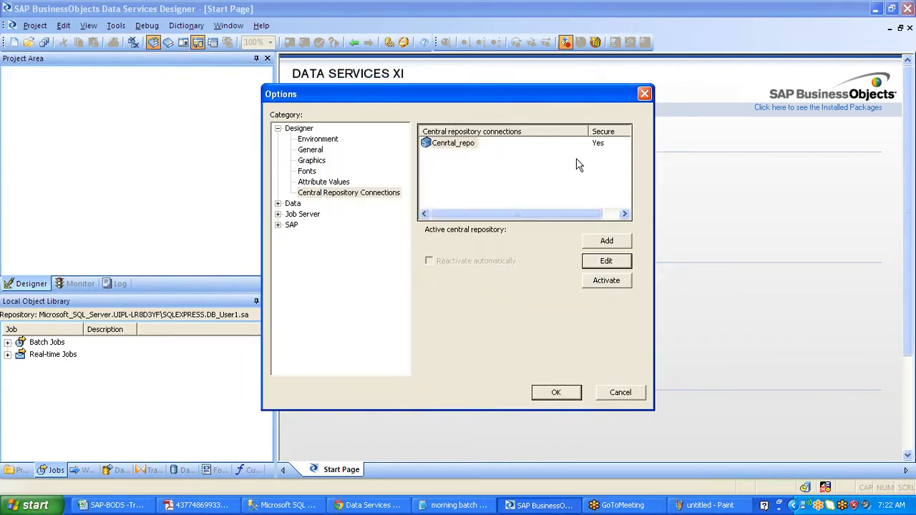
{"action": "left_click", "coordinate": [598, 153]}
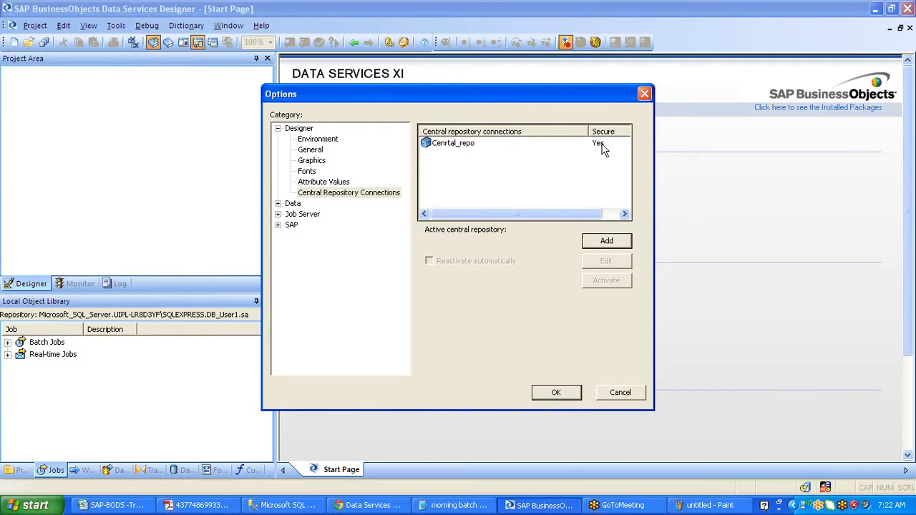
- Activate Cenrtal_repo as the central repository, logging on as User2 with its password
{"action": "left_click", "coordinate": [902, 399]}
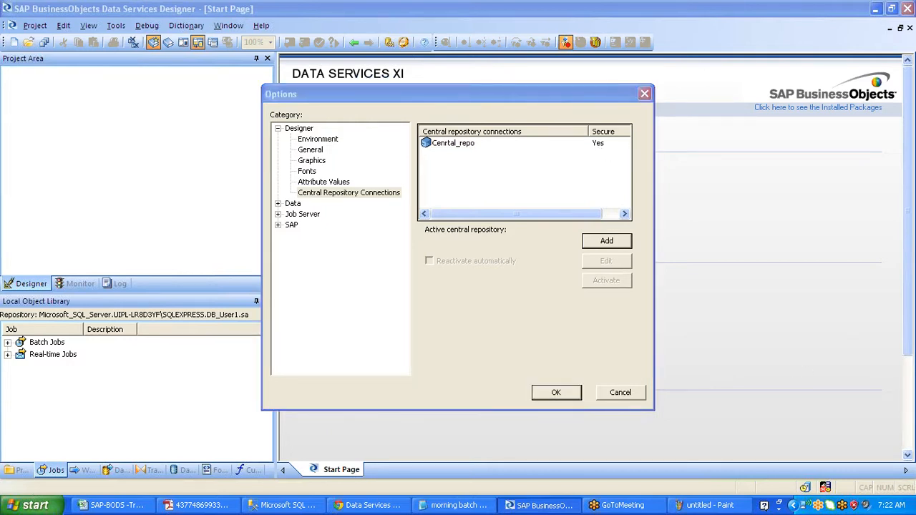
{"action": "left_click_drag", "start_coordinate": [586, 145], "coordinate": [630, 135]}
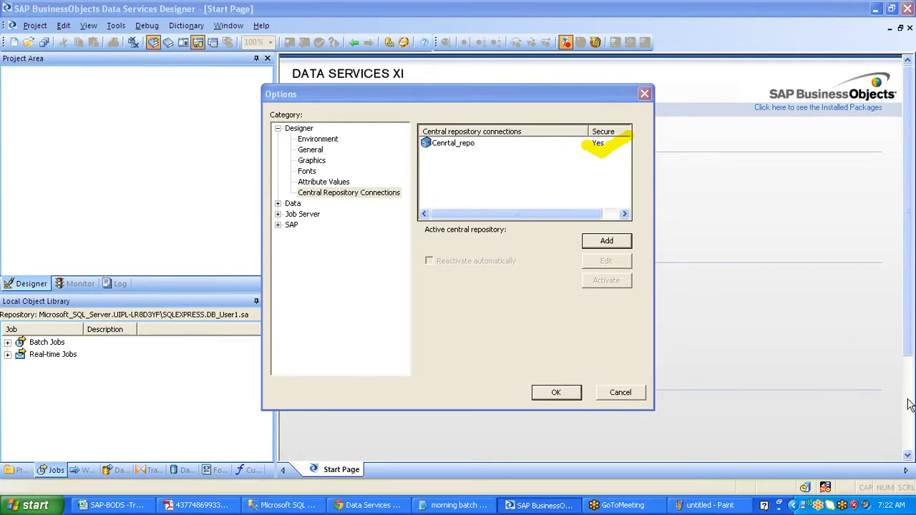
{"action": "left_click", "coordinate": [469, 144]}
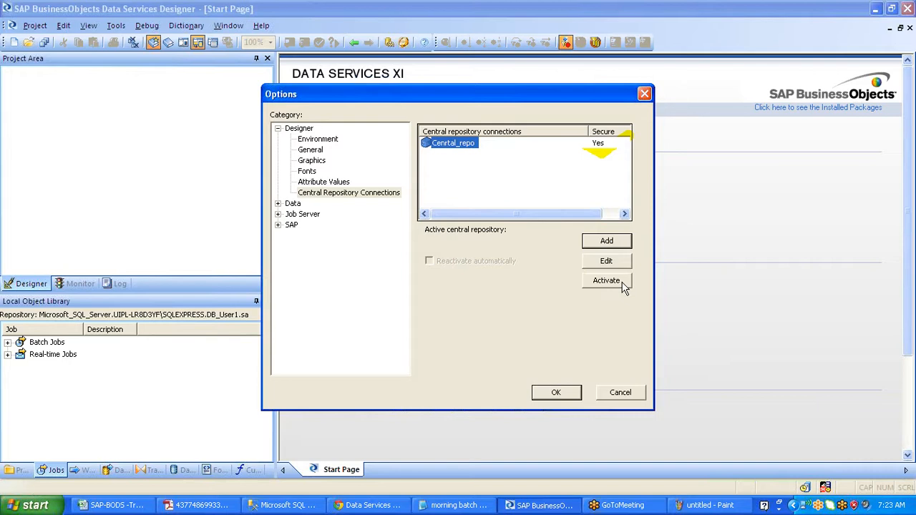
{"action": "left_click", "coordinate": [624, 286]}
{"action": "key", "text": "Tab"}
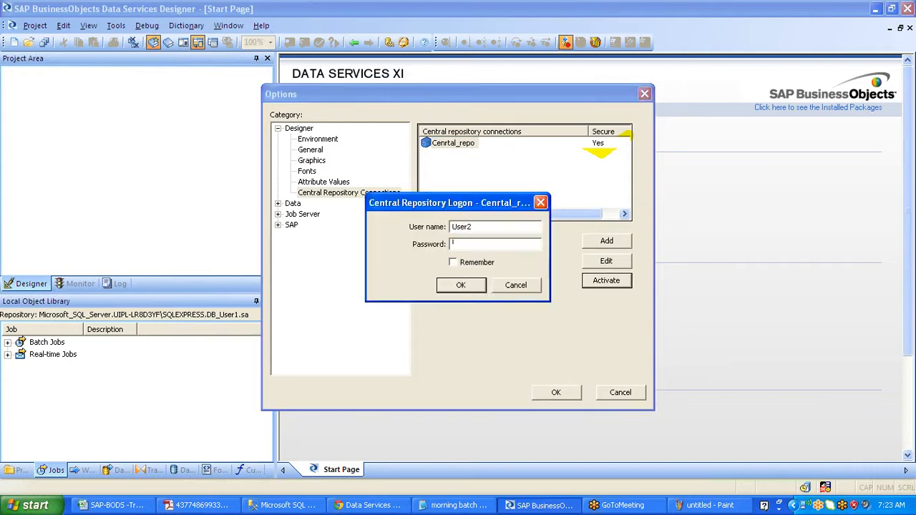
{"action": "type", "text": "*****"}
{"action": "left_click", "coordinate": [462, 285]}
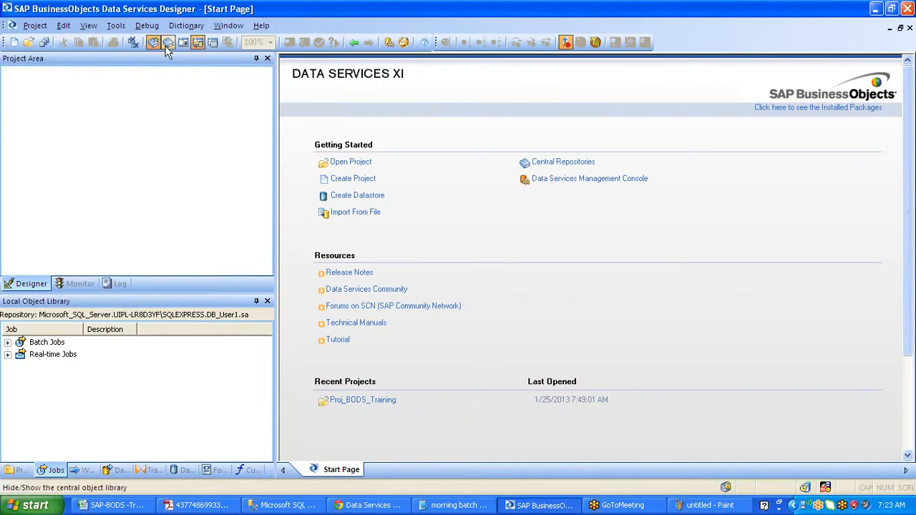
- Open the Central Object Library and check the Dev group in the user group list
{"action": "left_click", "coordinate": [167, 43]}
{"action": "left_click", "coordinate": [755, 201]}
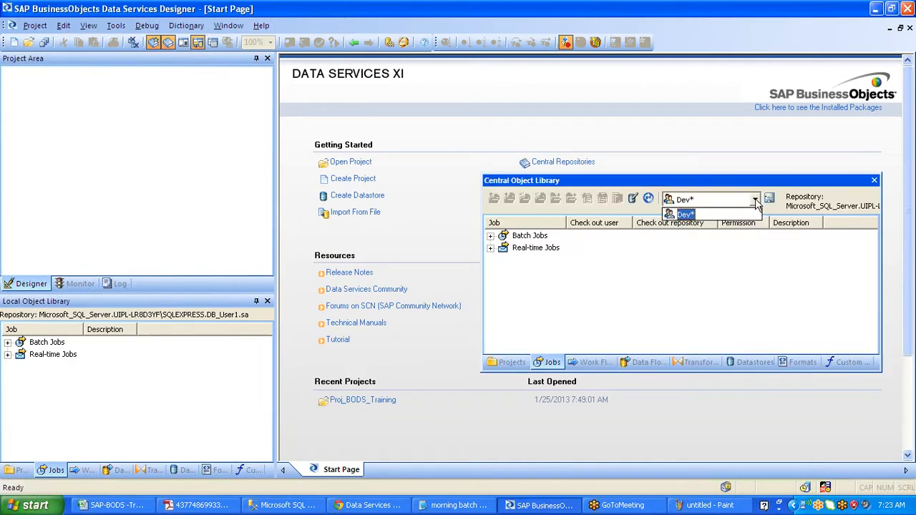
{"action": "left_click", "coordinate": [756, 200]}
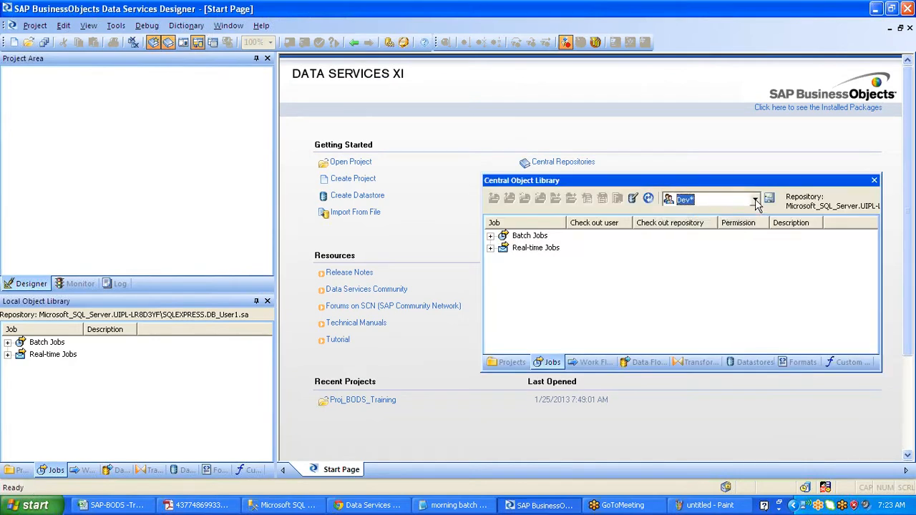
{"action": "left_click", "coordinate": [756, 201]}
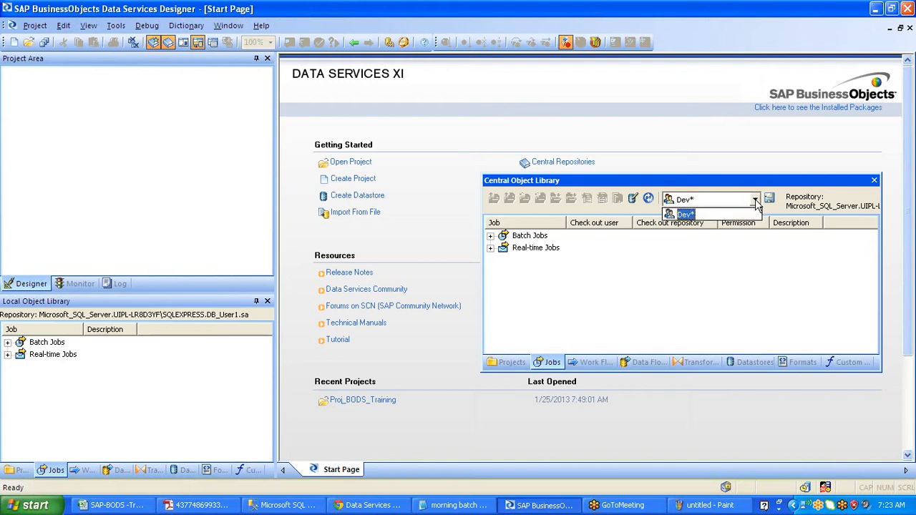
{"action": "left_click", "coordinate": [756, 201]}
- Expand Batch Jobs and select Job_Cond_Scr_GV, showing only Read permission
{"action": "left_click", "coordinate": [659, 276]}
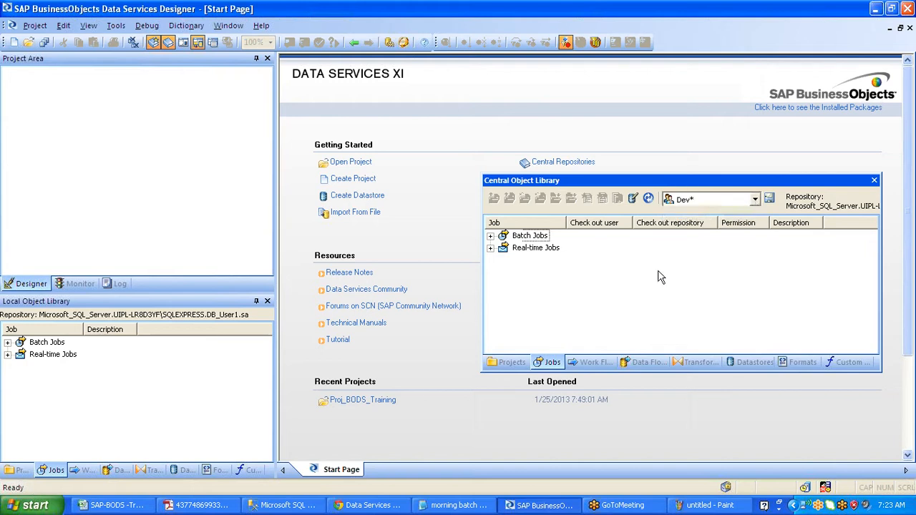
{"action": "left_click", "coordinate": [490, 236]}
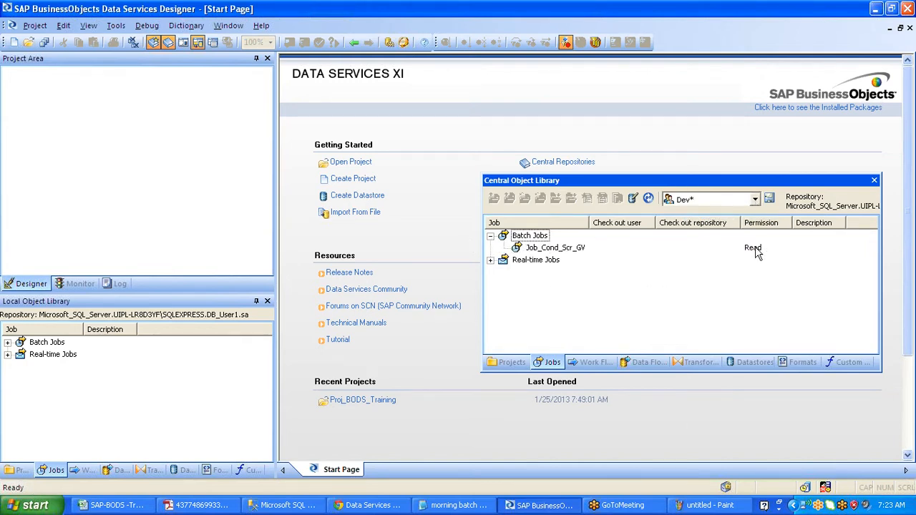
{"action": "left_click", "coordinate": [582, 249]}
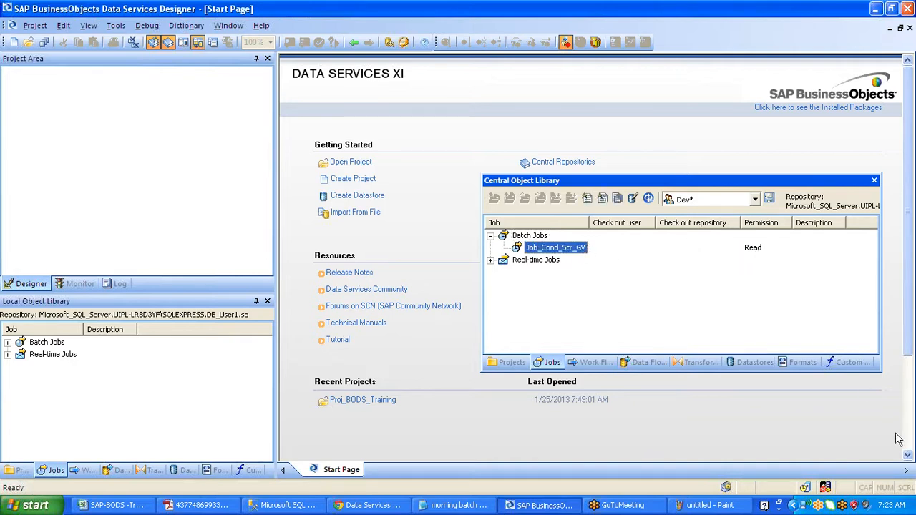
{"action": "left_click", "coordinate": [910, 405]}
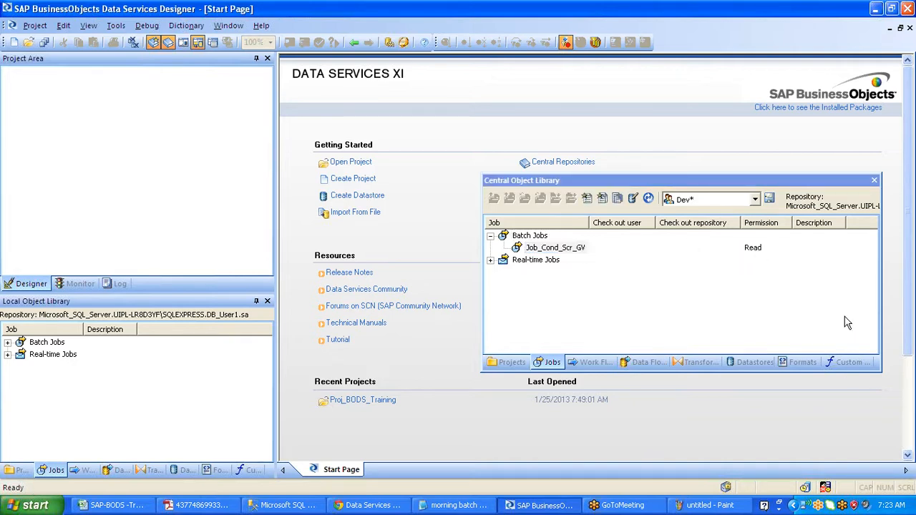
{"action": "left_click_drag", "start_coordinate": [726, 246], "coordinate": [793, 228]}
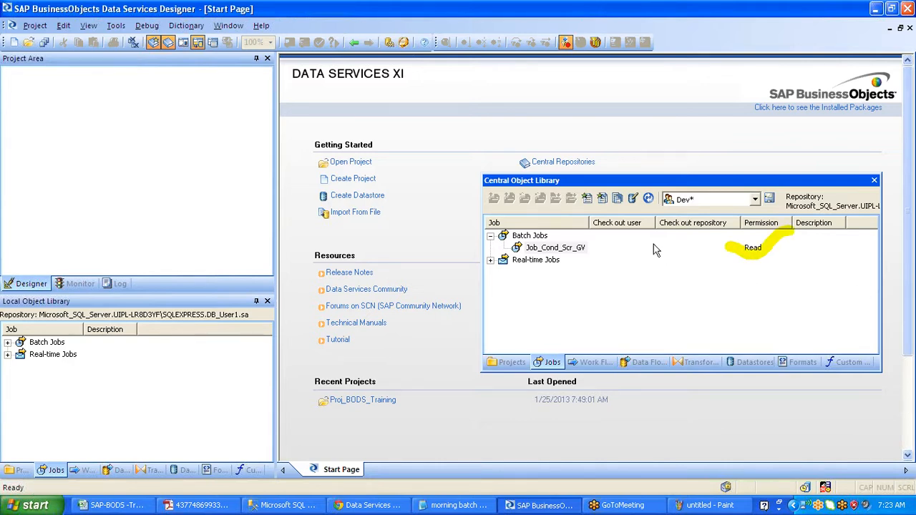
{"action": "left_click", "coordinate": [581, 247]}
- Show Job_Cond_Scr_GV's context menu with the Get Latest Version submenu
{"action": "right_click", "coordinate": [580, 248]}
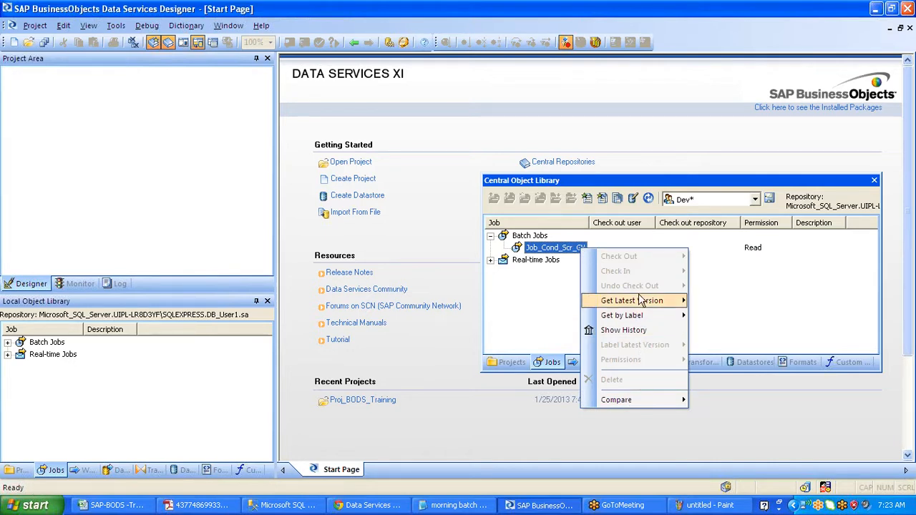
{"action": "mouse_move", "coordinate": [640, 308]}
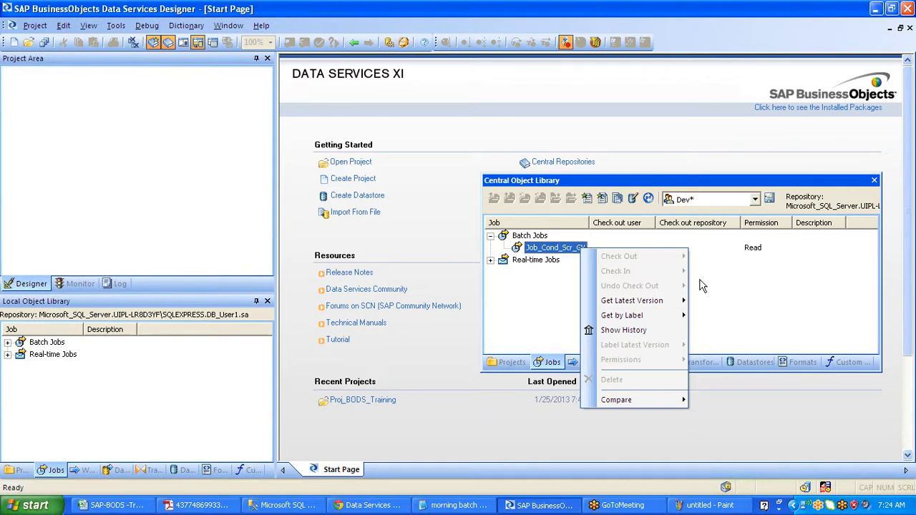
{"action": "mouse_move", "coordinate": [684, 307]}
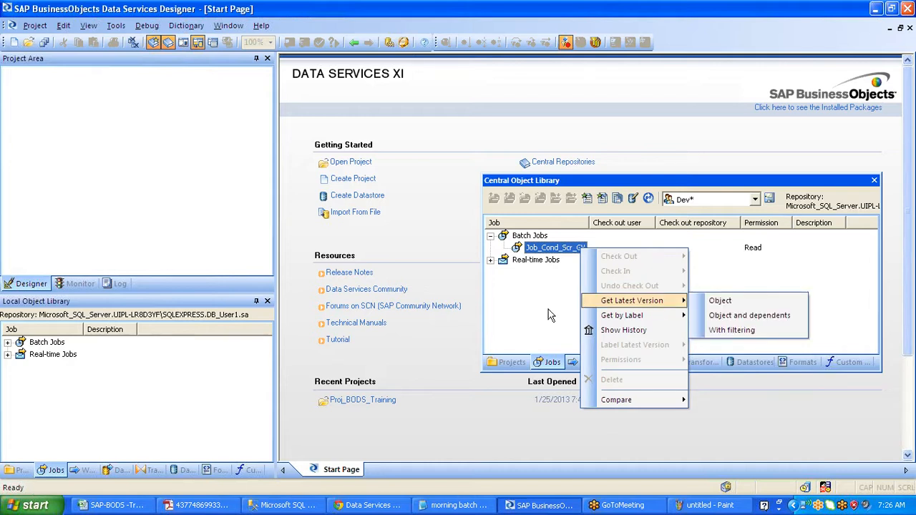
- Dismiss Job_Cond_Scr_GV's context menu and close the Central Object Library
{"action": "left_click", "coordinate": [548, 309]}
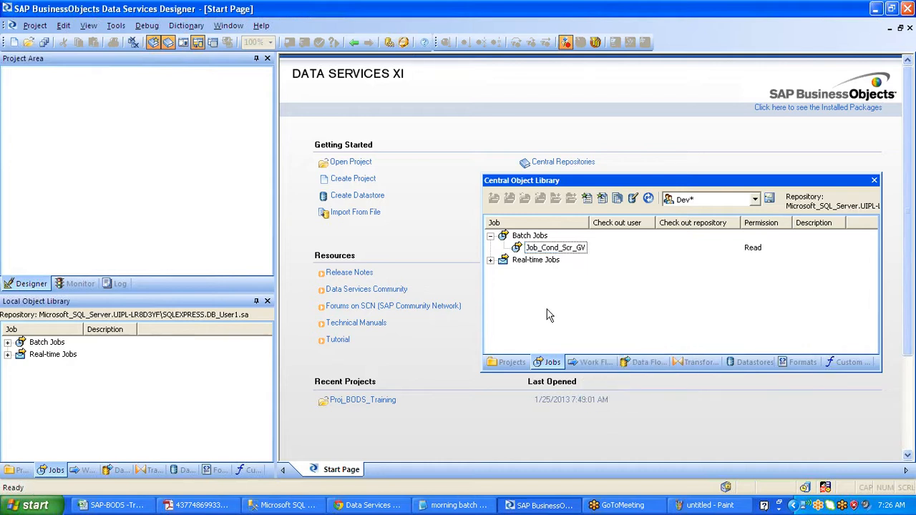
{"action": "left_click", "coordinate": [875, 181]}
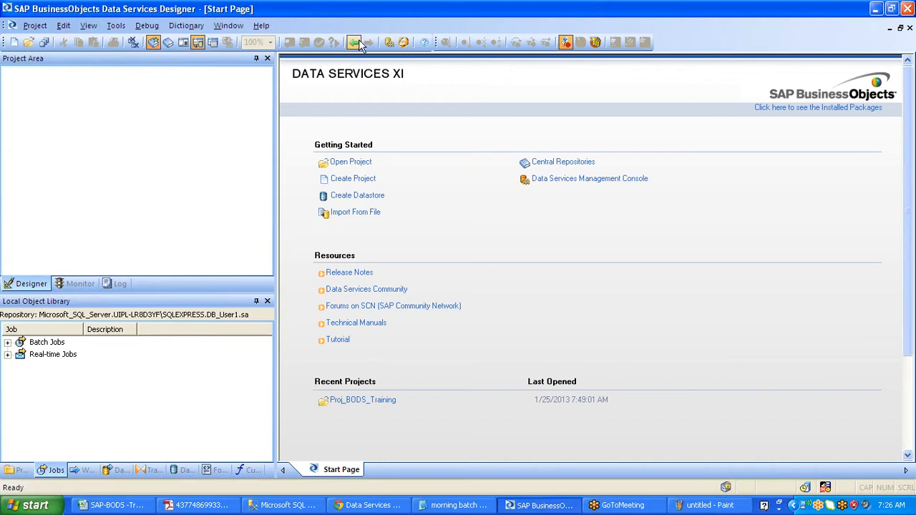
- Deactivate the Cenrtal_repo connection in the Central Repositories options
{"action": "left_click", "coordinate": [113, 25]}
{"action": "left_click", "coordinate": [201, 328]}
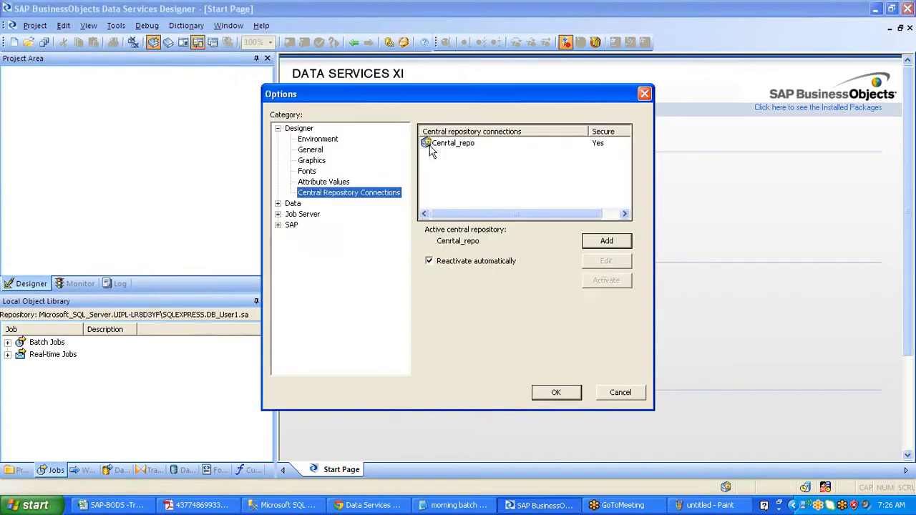
{"action": "left_click", "coordinate": [431, 147]}
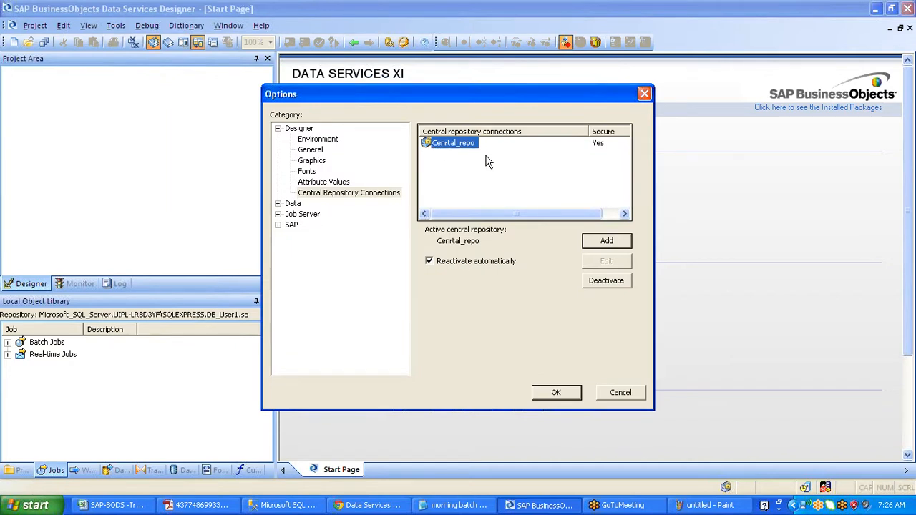
{"action": "left_click", "coordinate": [609, 284]}
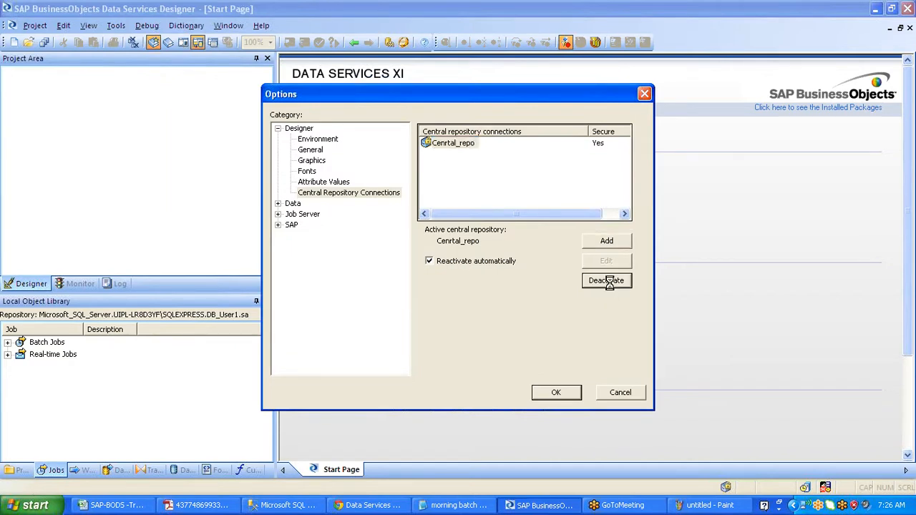
- Edit Cenrtal_repo's repository user name, replacing its last character with 1
{"action": "left_click", "coordinate": [469, 147]}
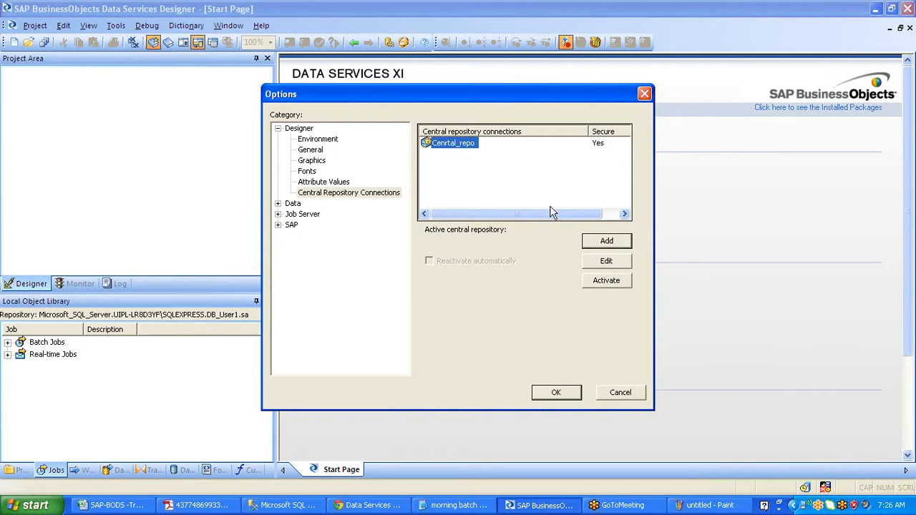
{"action": "left_click", "coordinate": [605, 261]}
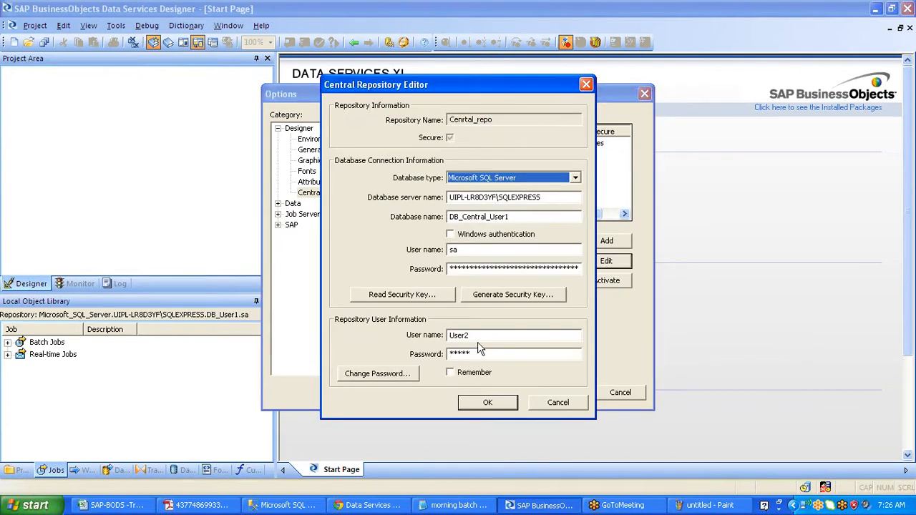
{"action": "left_click", "coordinate": [480, 335]}
{"action": "key", "text": "BackSpace"}
{"action": "type", "text": "1"}
{"action": "key", "text": "Tab"}
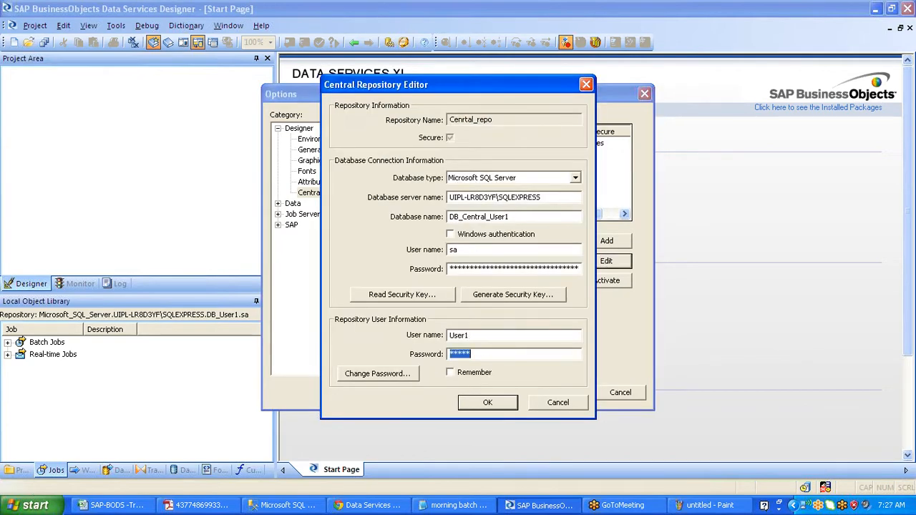
{"action": "left_click", "coordinate": [481, 354]}
{"action": "left_click", "coordinate": [488, 405]}
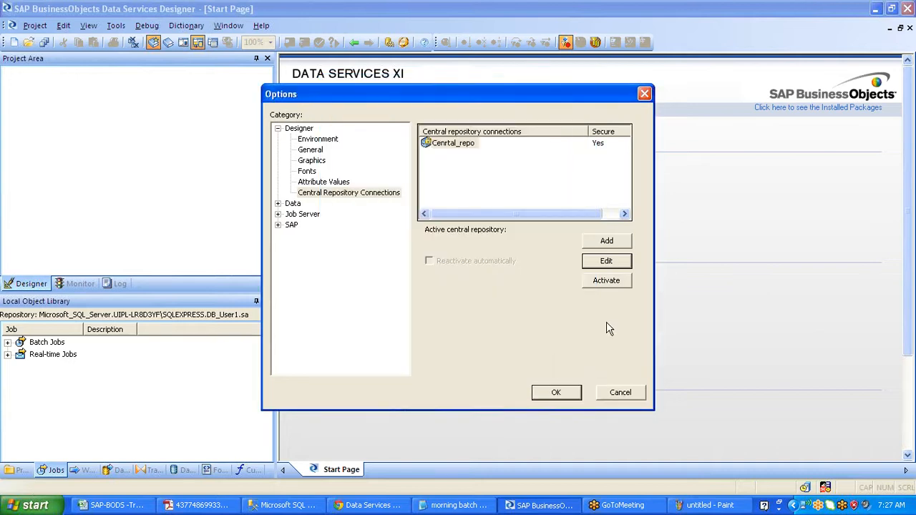
- Activate Cenrtal_repo with the repository password and close the Options window
{"action": "left_click", "coordinate": [612, 283]}
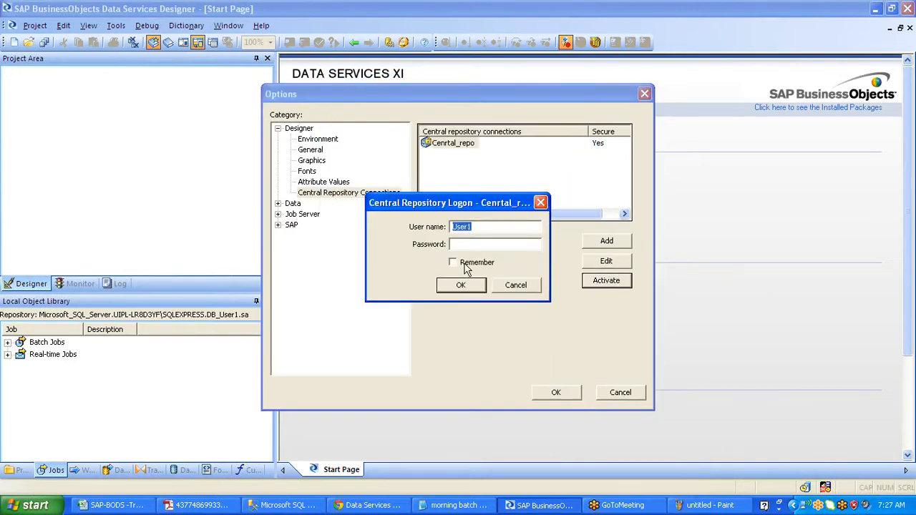
{"action": "type", "text": "*****"}
{"action": "left_click", "coordinate": [461, 285]}
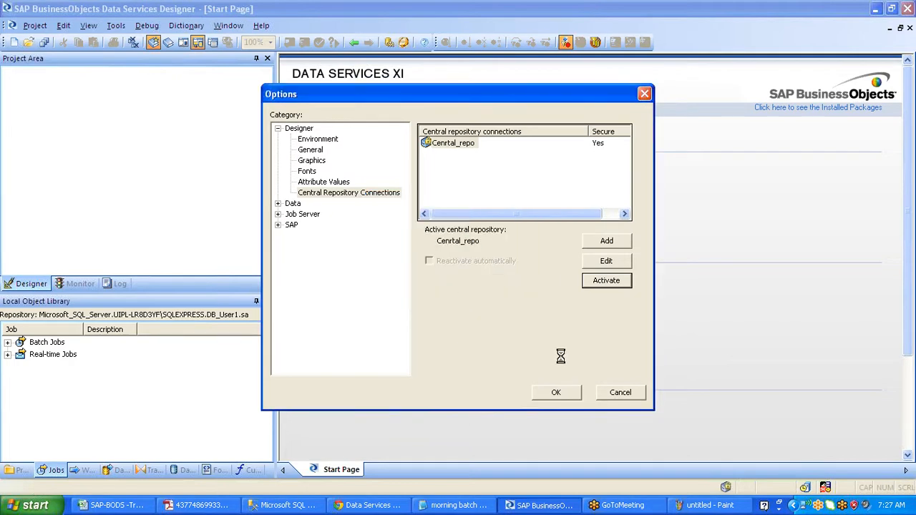
{"action": "left_click", "coordinate": [557, 392]}
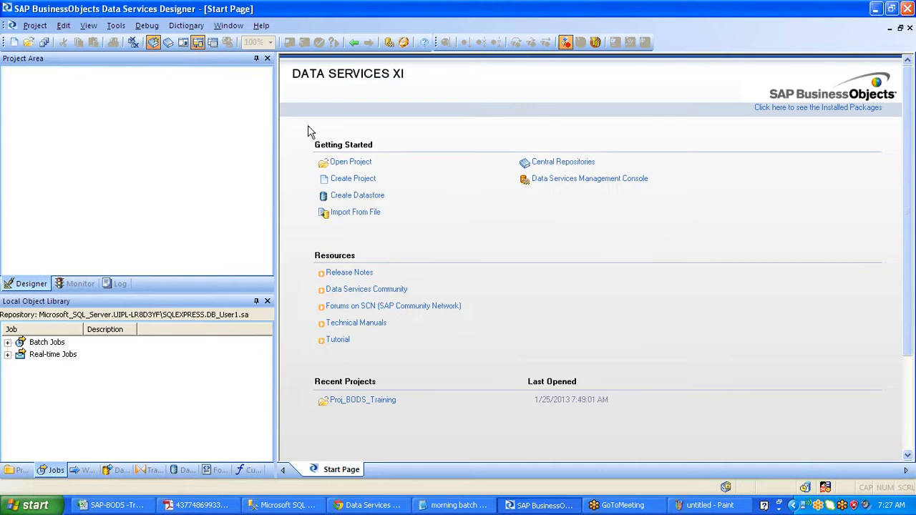
- Open the Central Object Library and switch the user group to DIGroup
{"action": "left_click", "coordinate": [167, 43]}
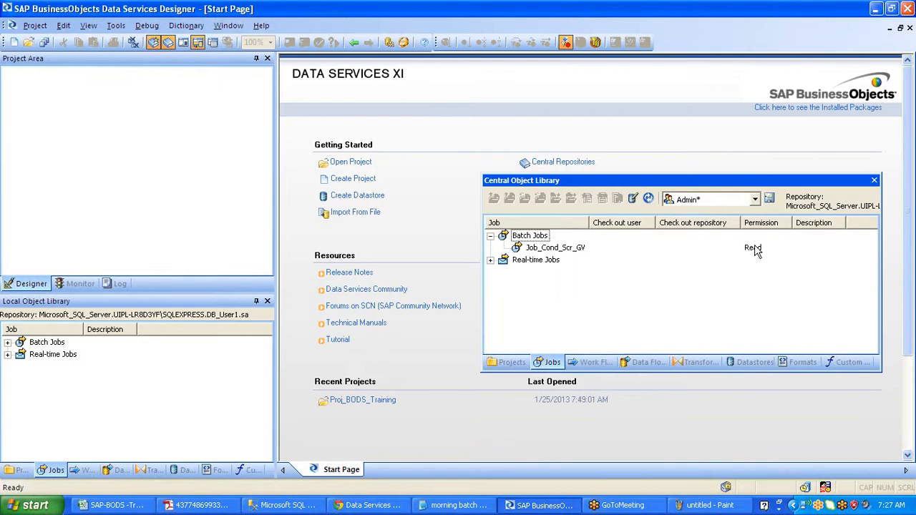
{"action": "left_click", "coordinate": [522, 246]}
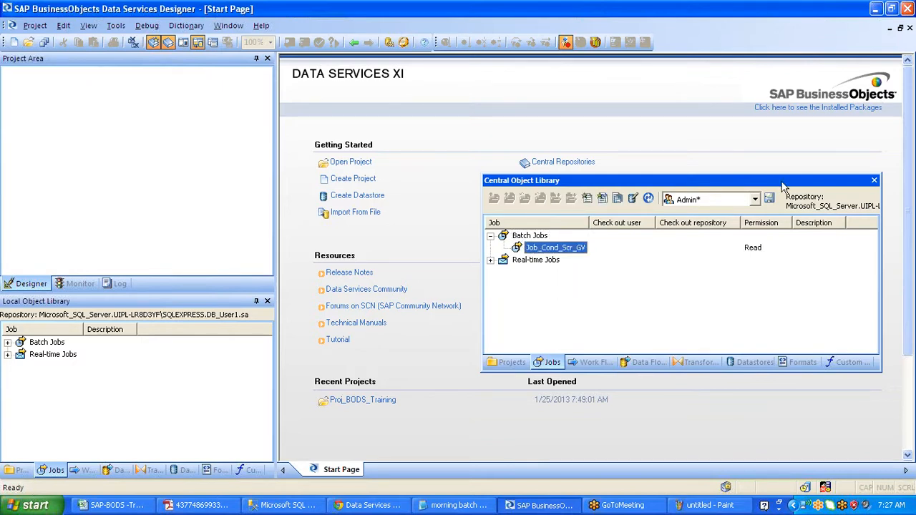
{"action": "left_click", "coordinate": [755, 200]}
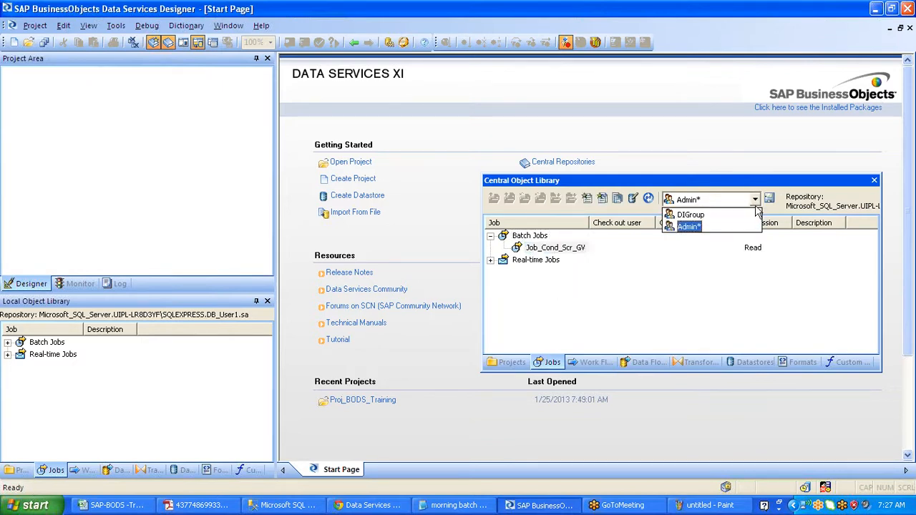
{"action": "left_click", "coordinate": [756, 217]}
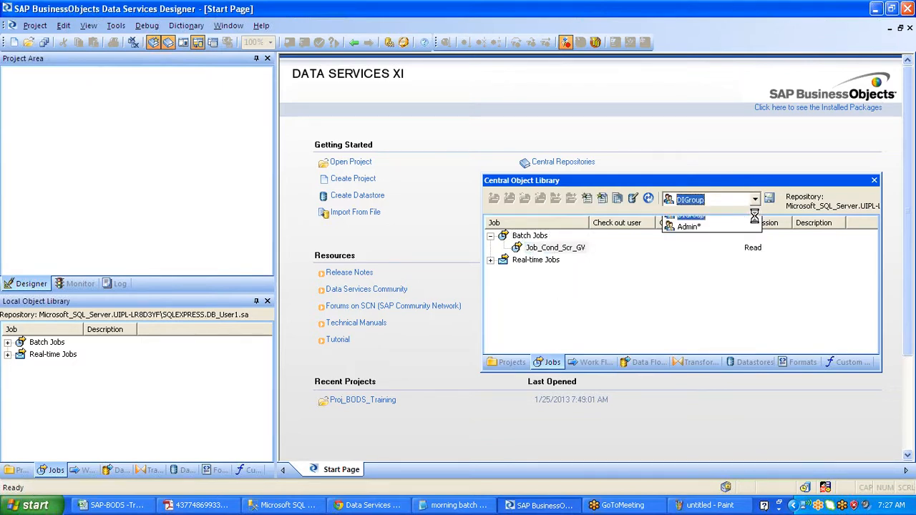
{"action": "left_click", "coordinate": [749, 251]}
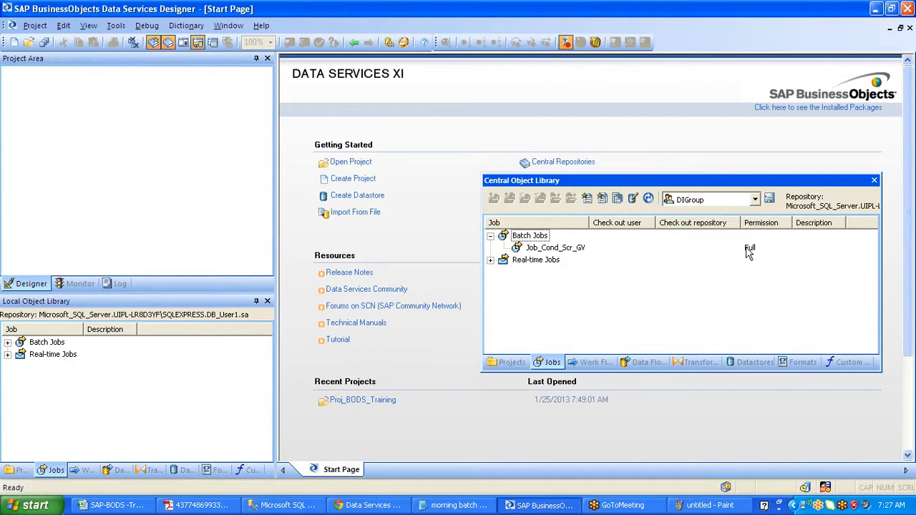
- Browse Job_Cond_Scr_GV's context menu, then confirm DIGroup remains the selected group
{"action": "left_click", "coordinate": [549, 249]}
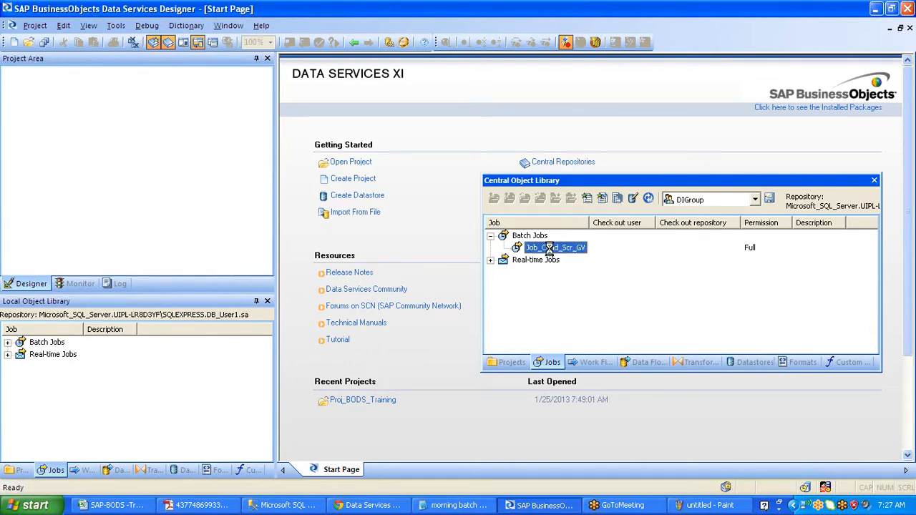
{"action": "right_click", "coordinate": [550, 248]}
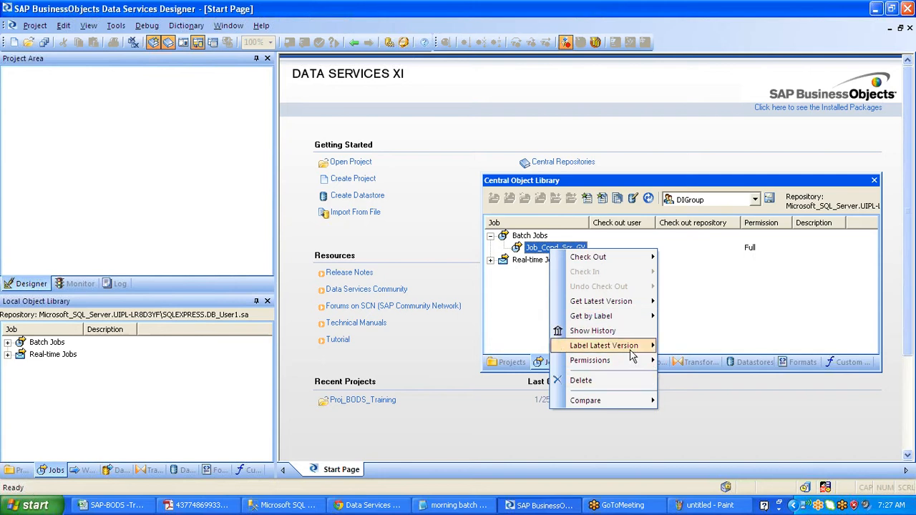
{"action": "mouse_move", "coordinate": [628, 304]}
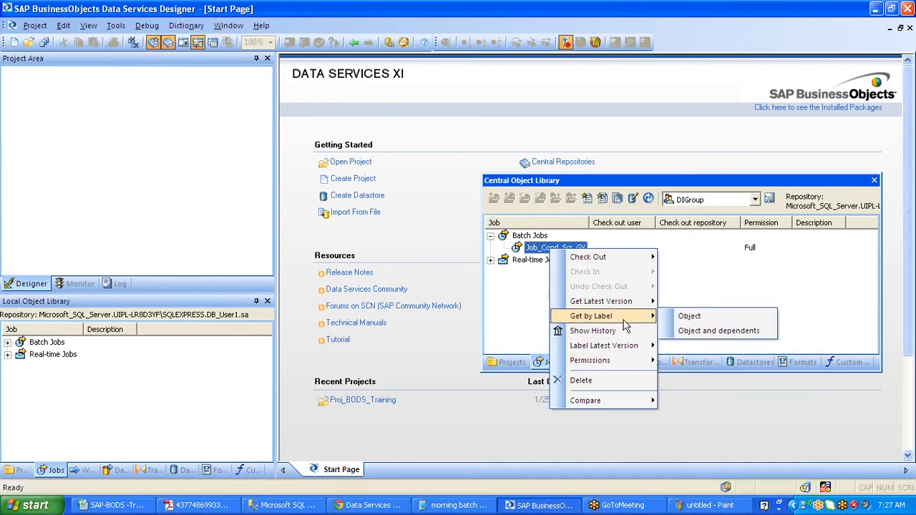
{"action": "mouse_move", "coordinate": [622, 405]}
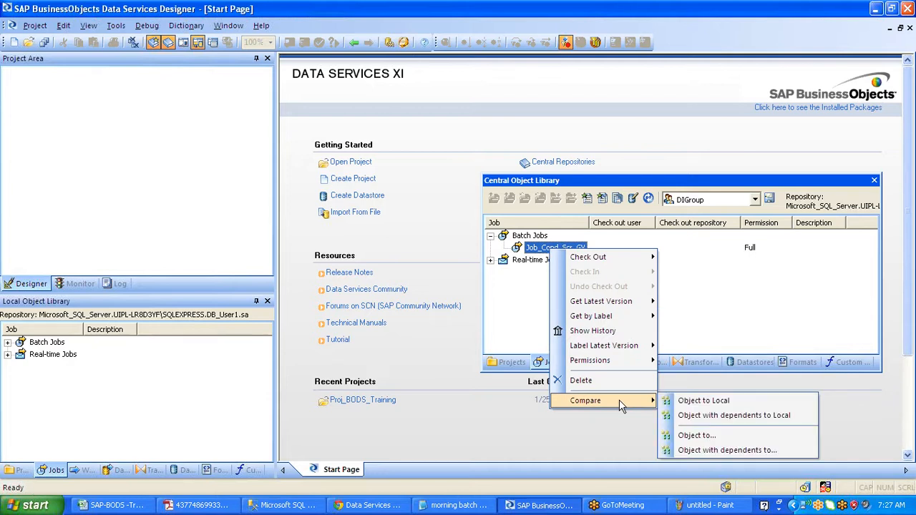
{"action": "left_click", "coordinate": [715, 200]}
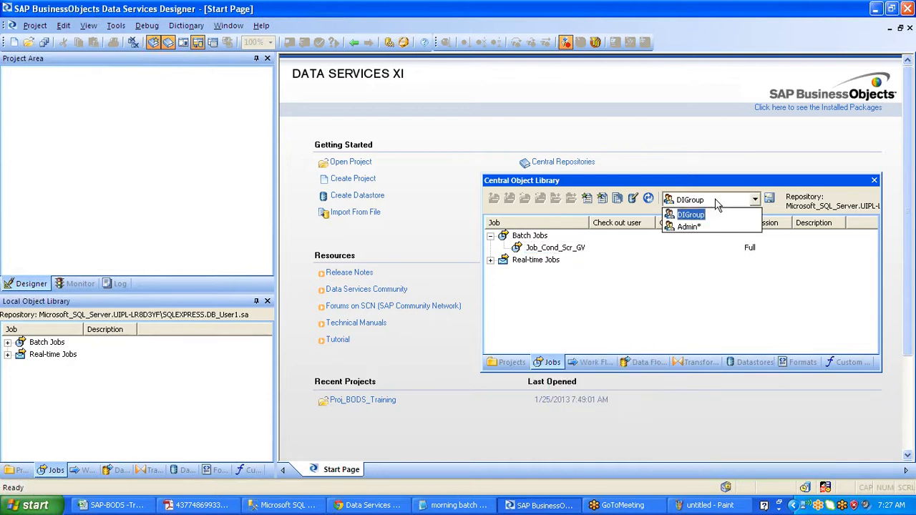
{"action": "left_click", "coordinate": [729, 274]}
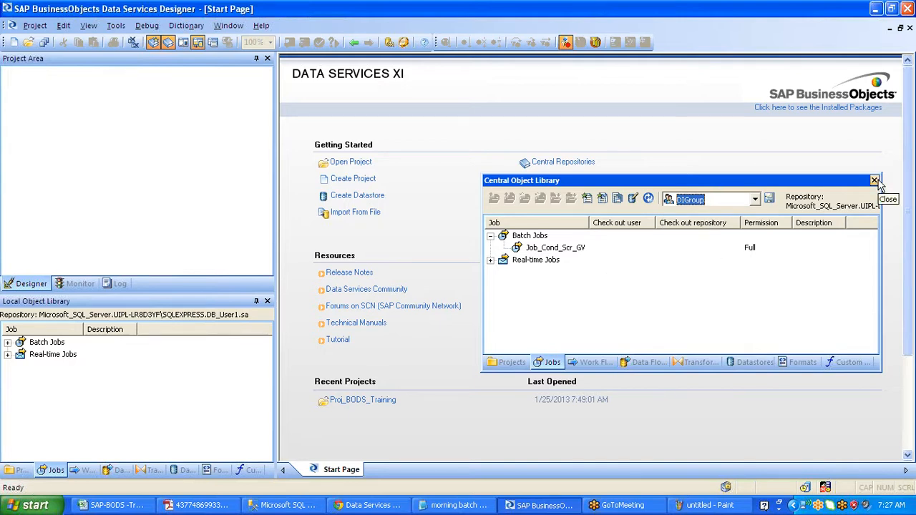
{"action": "left_click", "coordinate": [749, 250]}
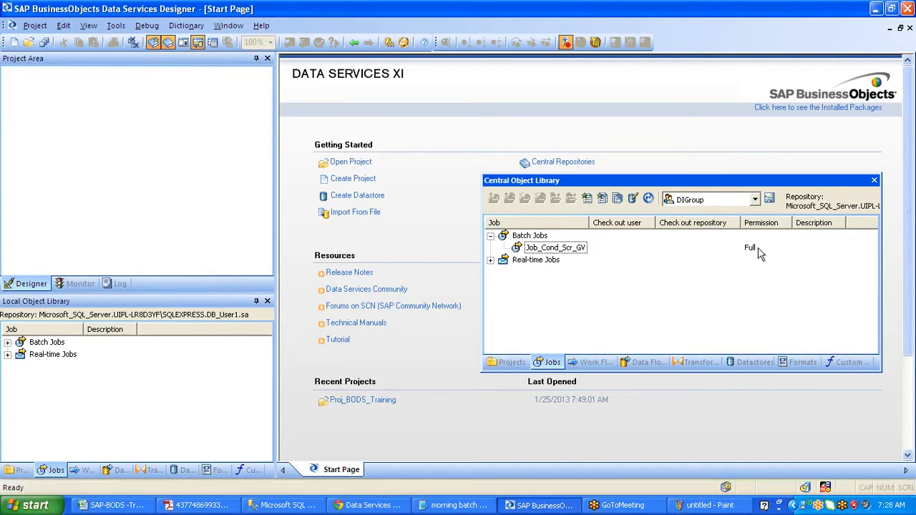
- Start deleting Job_Cond_Scr_GV from the central repository, cancel, and close the Central Object Library
{"action": "left_click", "coordinate": [579, 247]}
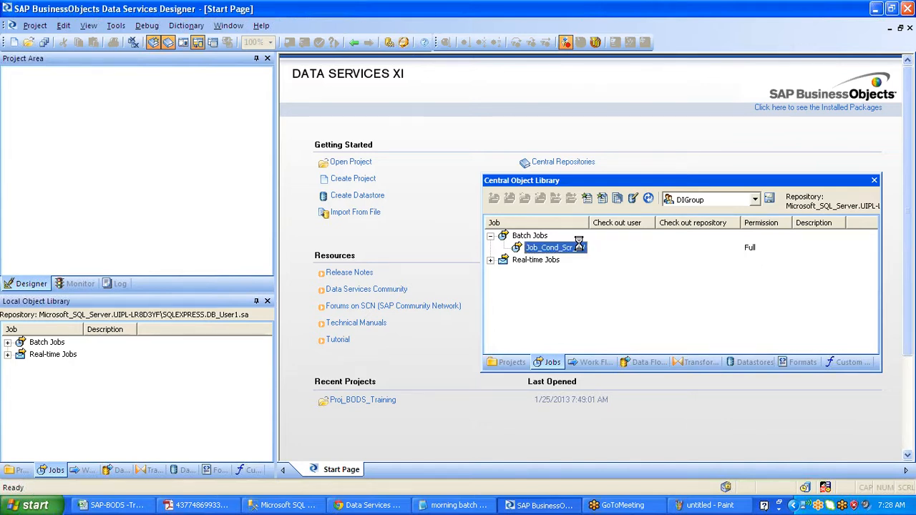
{"action": "right_click", "coordinate": [580, 247]}
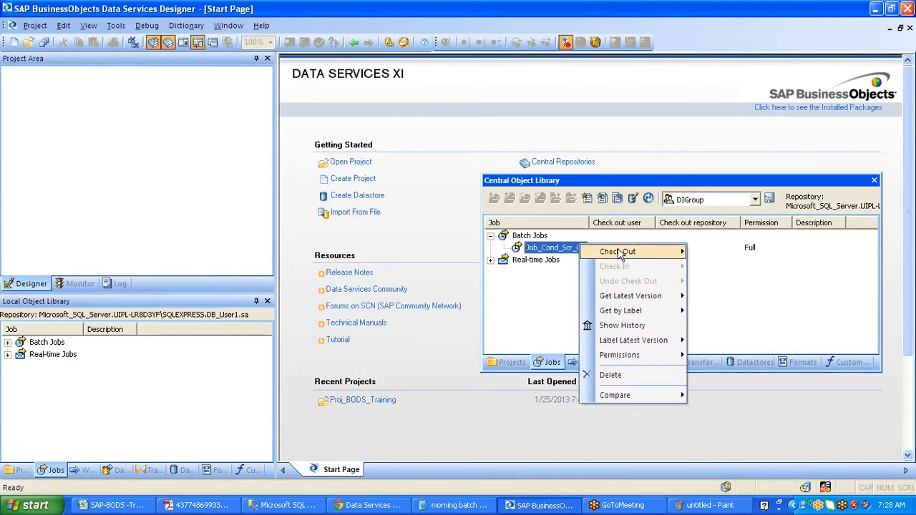
{"action": "left_click", "coordinate": [646, 376]}
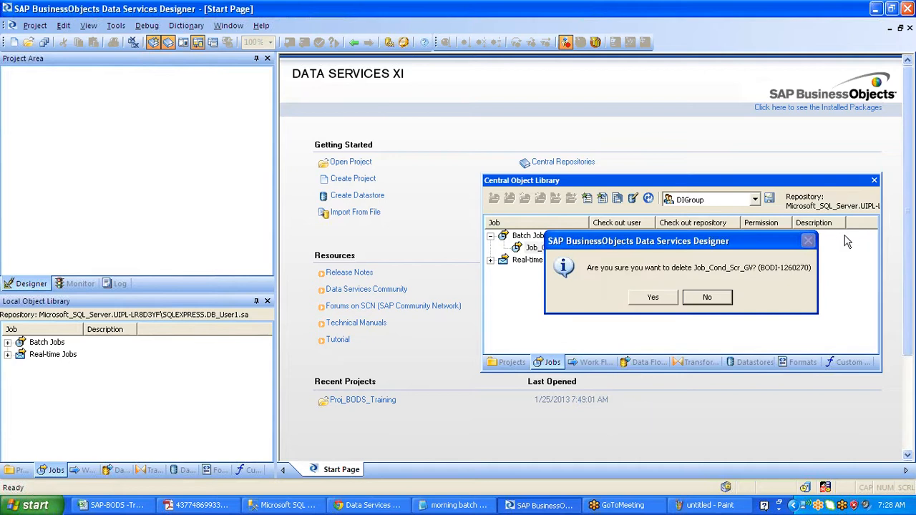
{"action": "left_click", "coordinate": [729, 298]}
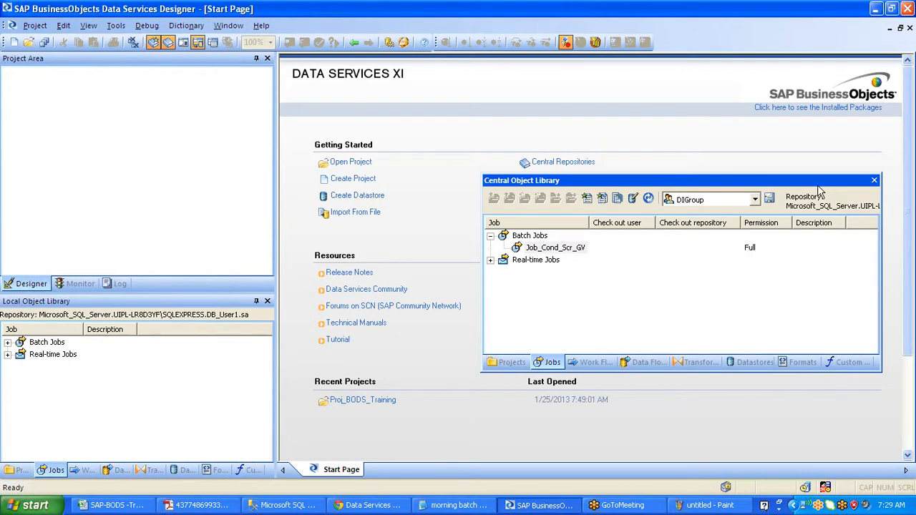
{"action": "left_click", "coordinate": [874, 181]}
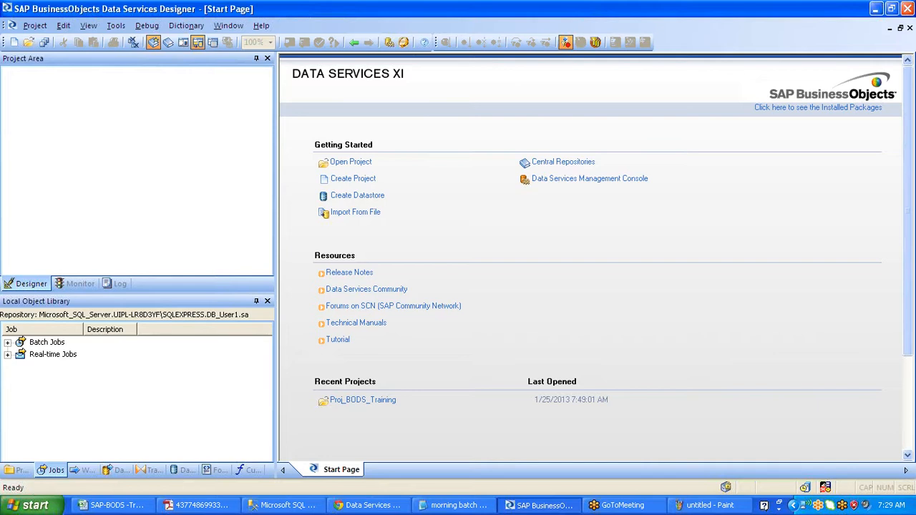
{"action": "key", "text": "alt+Tab"}
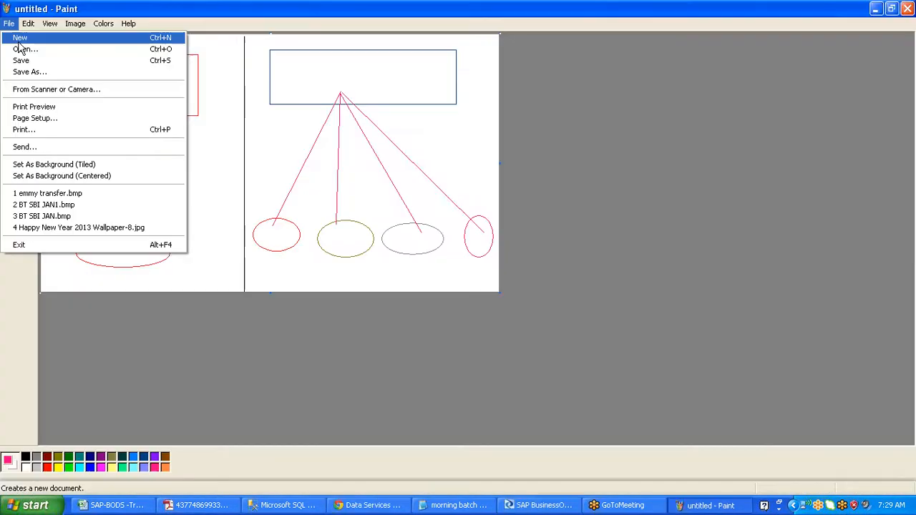
- Switch to Paint and start a new blank canvas
{"action": "key", "text": "alt+Tab"}
{"action": "left_click", "coordinate": [8, 23]}
{"action": "left_click", "coordinate": [19, 41]}
- Draw four vertical divider lines down the canvas, forming five columns
{"action": "left_click_drag", "start_coordinate": [108, 35], "coordinate": [105, 292]}
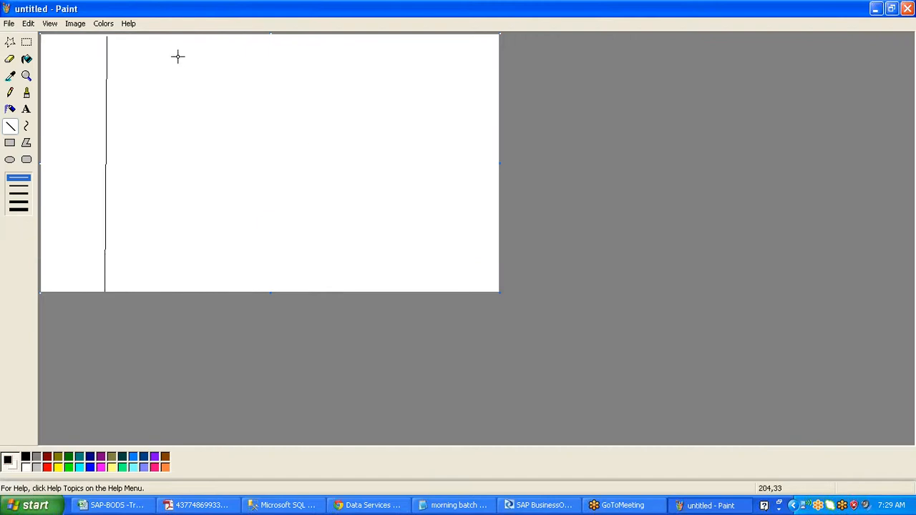
{"action": "left_click_drag", "start_coordinate": [176, 39], "coordinate": [179, 288]}
{"action": "left_click_drag", "start_coordinate": [265, 38], "coordinate": [267, 292]}
{"action": "mouse_move", "coordinate": [390, 36]}
{"action": "left_mouse_down"}
{"action": "mouse_move", "coordinate": [393, 299]}
{"action": "mouse_move", "coordinate": [392, 289]}
{"action": "left_mouse_up"}
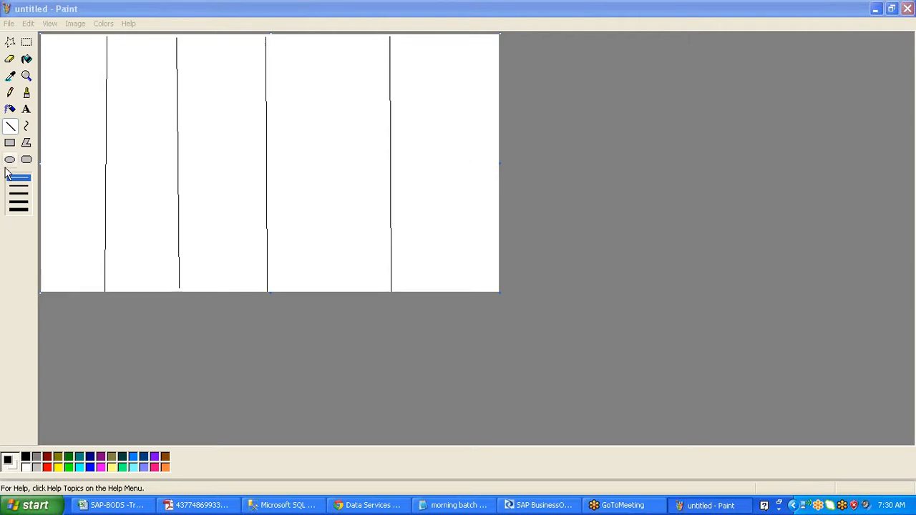
- Draw a rectangle near the top of each of the five columns, larger in the fourth
{"action": "left_click", "coordinate": [10, 143]}
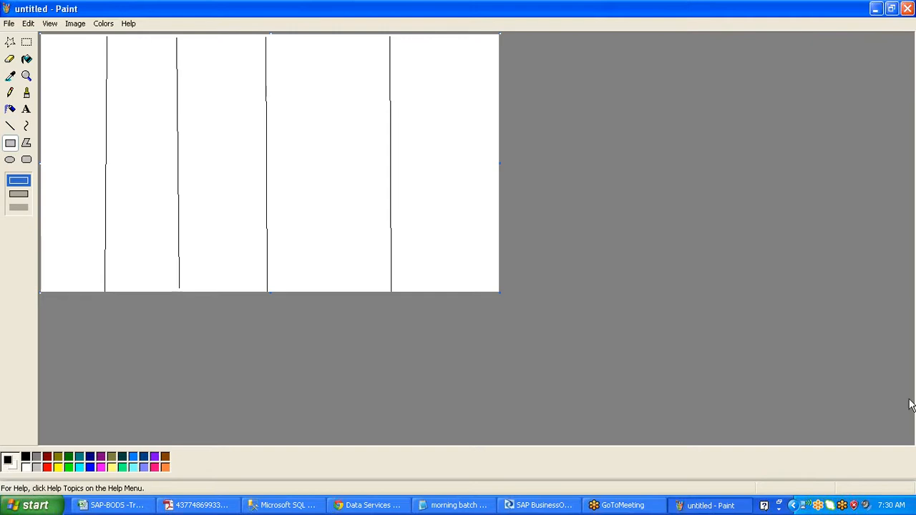
{"action": "left_click", "coordinate": [908, 428]}
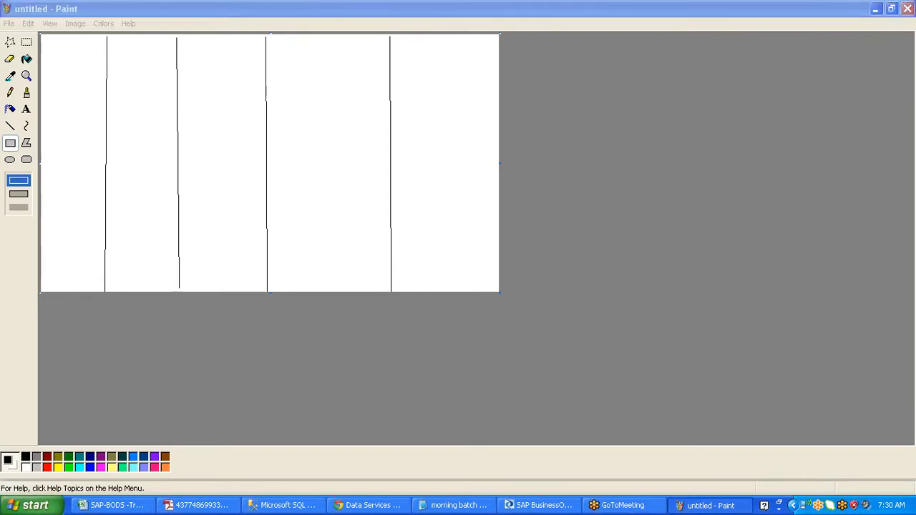
{"action": "left_click", "coordinate": [725, 265]}
{"action": "left_click", "coordinate": [50, 57]}
{"action": "left_click_drag", "start_coordinate": [49, 57], "coordinate": [90, 96]}
{"action": "left_click_drag", "start_coordinate": [118, 57], "coordinate": [161, 96]}
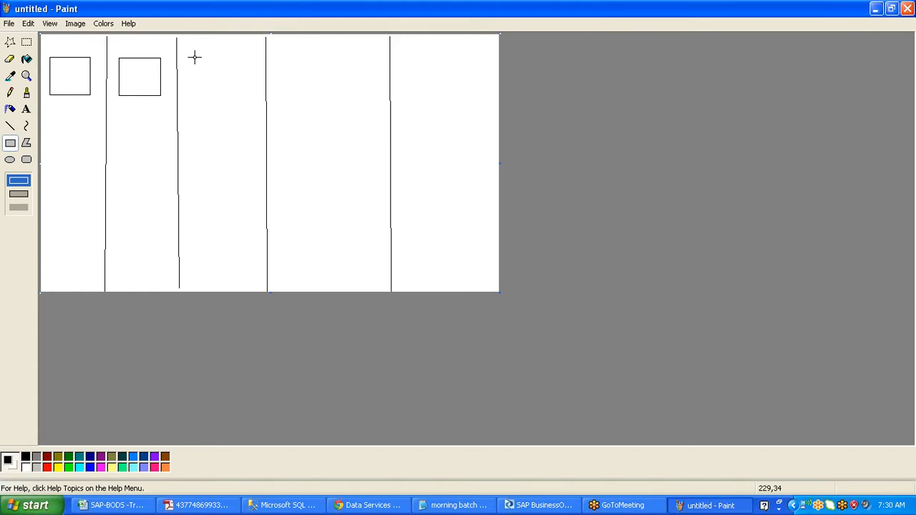
{"action": "left_click_drag", "start_coordinate": [194, 57], "coordinate": [241, 94]}
{"action": "left_click_drag", "start_coordinate": [287, 49], "coordinate": [382, 110]}
{"action": "left_click_drag", "start_coordinate": [410, 52], "coordinate": [489, 102]}
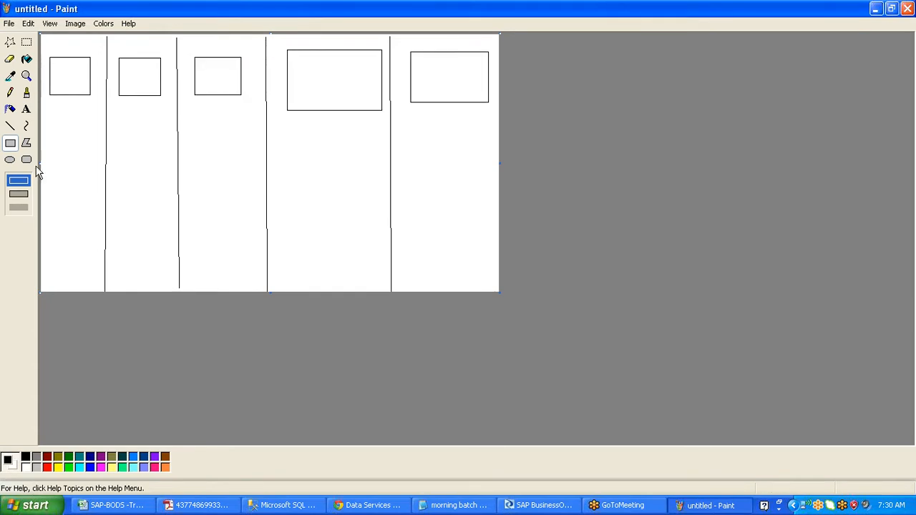
{"action": "left_click", "coordinate": [10, 159]}
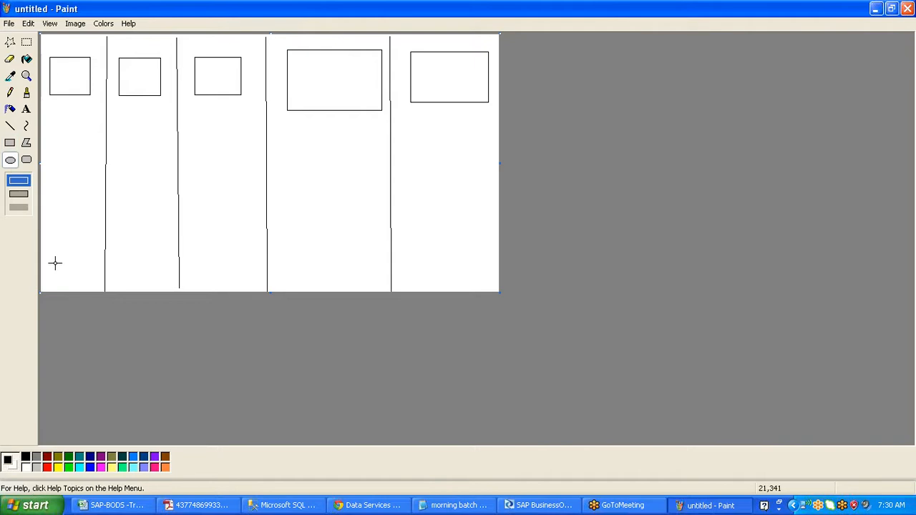
- Draw small ellipses at the first column's bottom and run two lines up to the first box
{"action": "mouse_move", "coordinate": [45, 255]}
{"action": "left_mouse_down"}
{"action": "mouse_move", "coordinate": [74, 271]}
{"action": "mouse_move", "coordinate": [101, 269]}
{"action": "left_mouse_up"}
{"action": "left_click", "coordinate": [10, 125]}
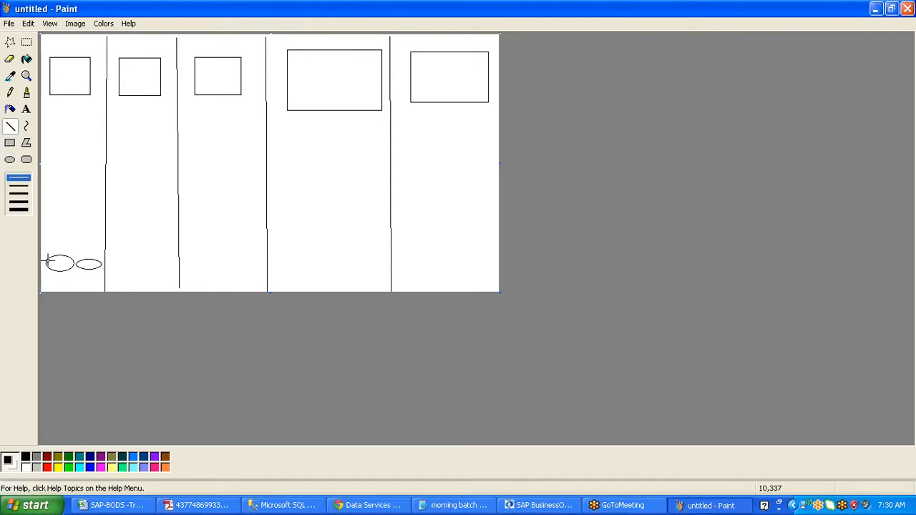
{"action": "mouse_move", "coordinate": [47, 263]}
{"action": "left_mouse_down"}
{"action": "mouse_move", "coordinate": [84, 52]}
{"action": "mouse_move", "coordinate": [65, 76]}
{"action": "left_mouse_up"}
{"action": "left_click_drag", "start_coordinate": [66, 76], "coordinate": [89, 263]}
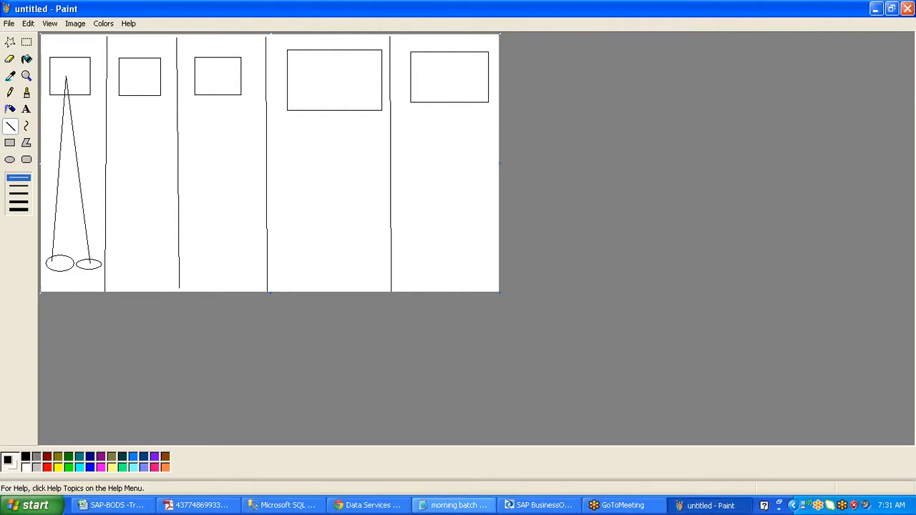
{"action": "left_click", "coordinate": [910, 428]}
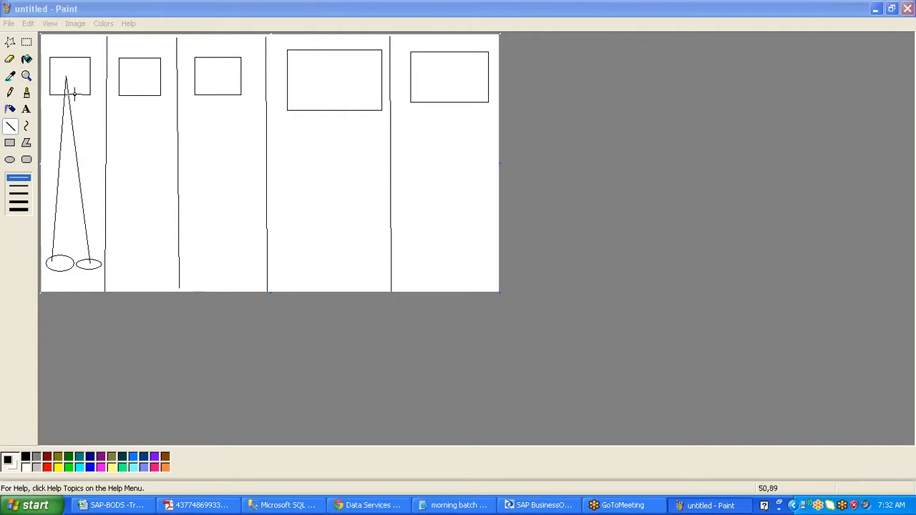
- Draw a horizontal line connecting the first column's box to the second column's box
{"action": "left_click", "coordinate": [13, 128]}
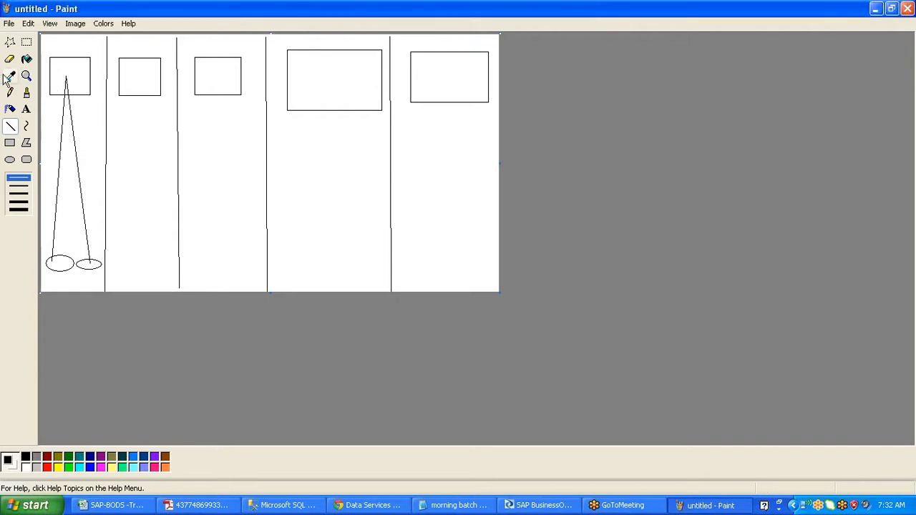
{"action": "left_click_drag", "start_coordinate": [83, 81], "coordinate": [127, 81]}
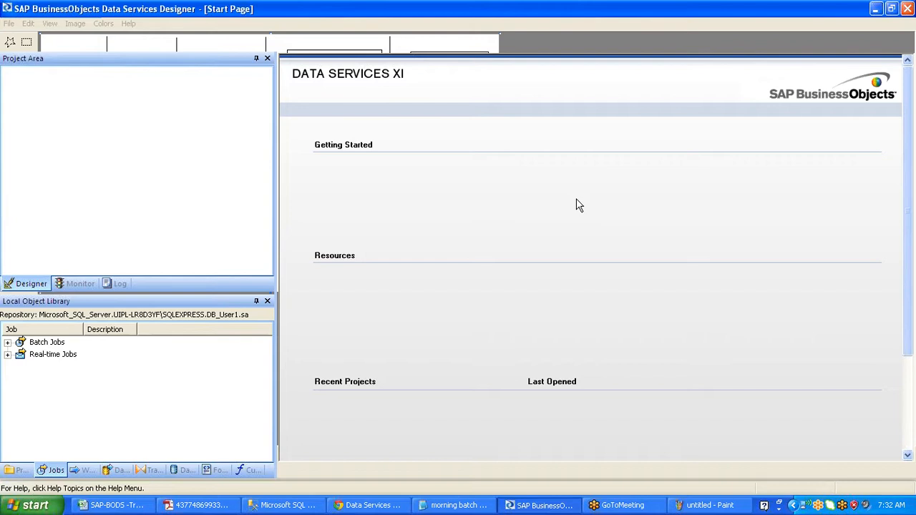
{"action": "right_click", "coordinate": [579, 252]}
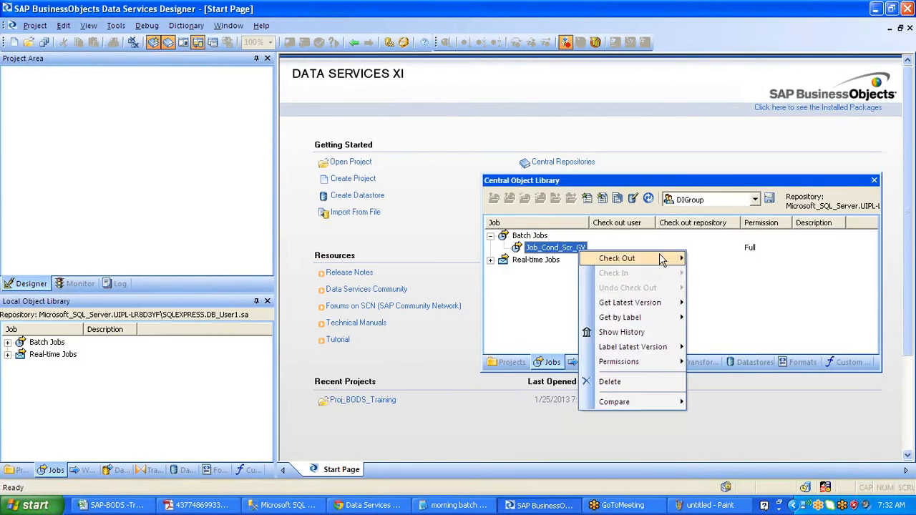
{"action": "key", "text": "alt+Tab"}
{"action": "left_click", "coordinate": [10, 161]}
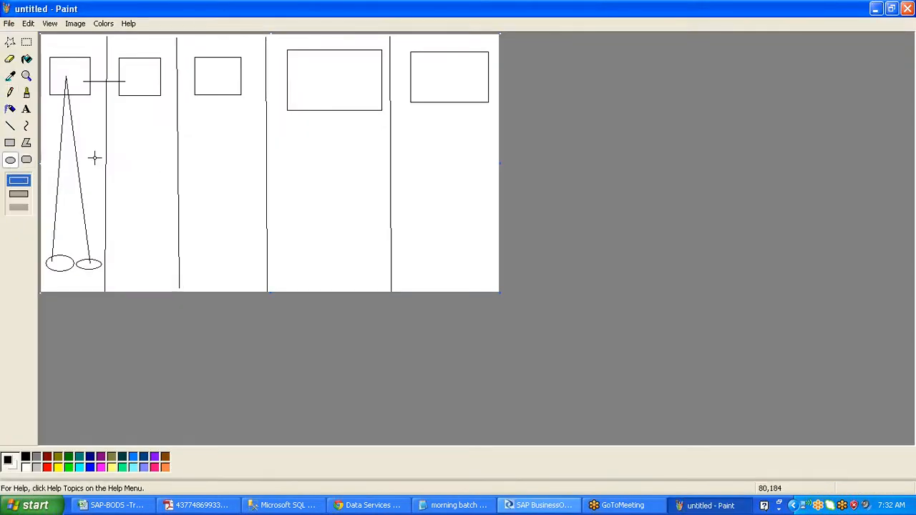
- Draw a small ellipse below the first two boxes and link it to both with lines
{"action": "left_click_drag", "start_coordinate": [94, 158], "coordinate": [125, 181]}
{"action": "left_click", "coordinate": [10, 126]}
{"action": "left_click_drag", "start_coordinate": [66, 79], "coordinate": [109, 169]}
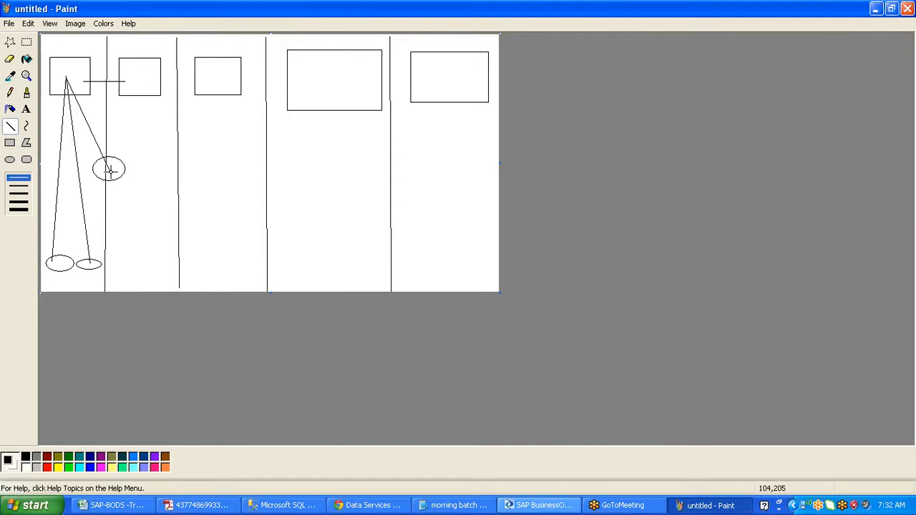
{"action": "left_click_drag", "start_coordinate": [110, 170], "coordinate": [136, 74]}
{"action": "left_click", "coordinate": [9, 162]}
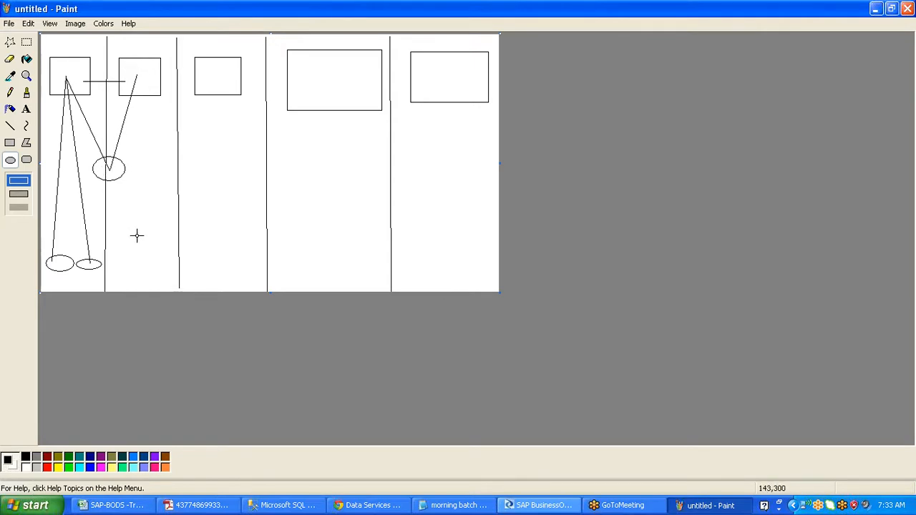
- Draw an ellipse at the second column's bottom and link it to the second box
{"action": "left_click_drag", "start_coordinate": [120, 241], "coordinate": [165, 268]}
{"action": "left_click", "coordinate": [10, 125]}
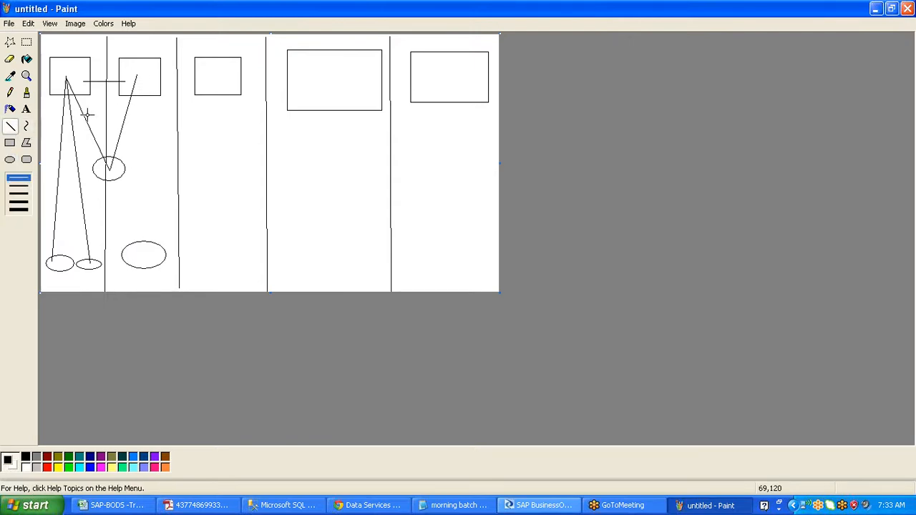
{"action": "left_click_drag", "start_coordinate": [137, 75], "coordinate": [143, 256]}
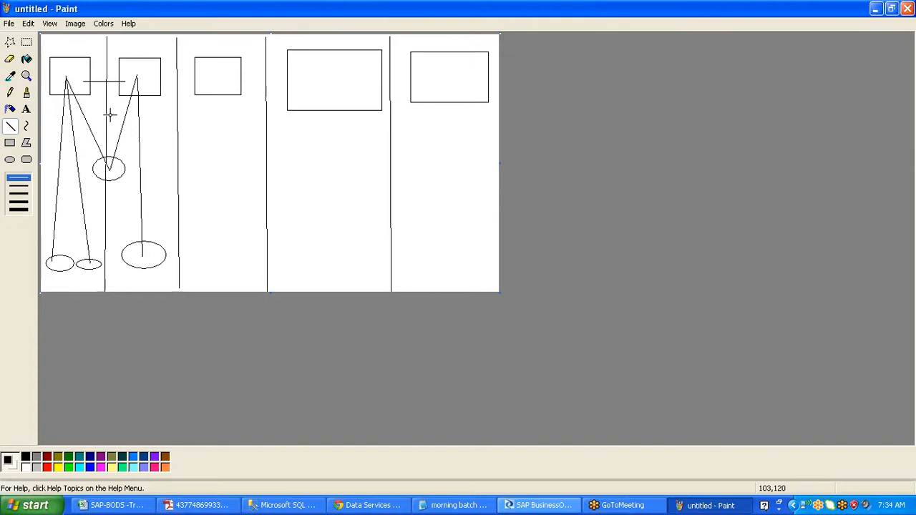
- Airbrush over the V-shaped lines between the first two boxes
{"action": "left_click", "coordinate": [10, 108]}
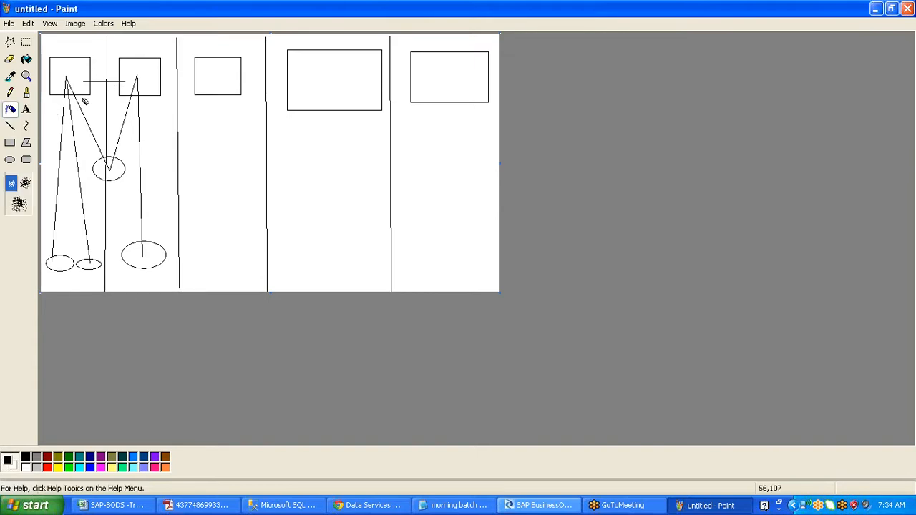
{"action": "mouse_move", "coordinate": [79, 107]}
{"action": "left_mouse_down"}
{"action": "mouse_move", "coordinate": [115, 153]}
{"action": "mouse_move", "coordinate": [137, 75]}
{"action": "left_mouse_up"}
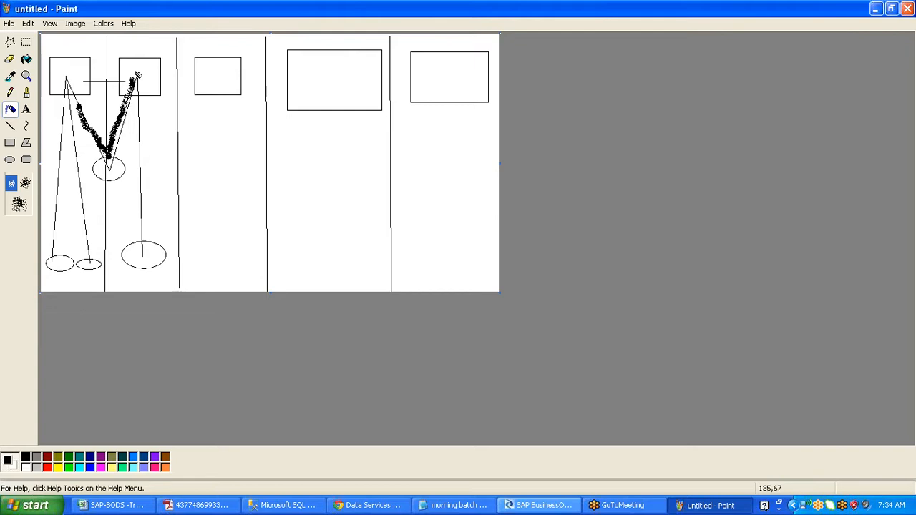
{"action": "left_click", "coordinate": [10, 126]}
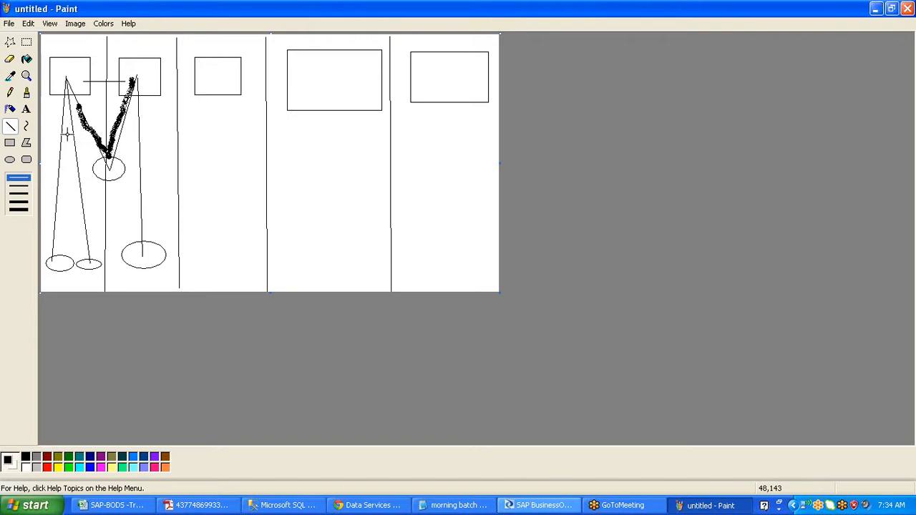
{"action": "left_click", "coordinate": [10, 162]}
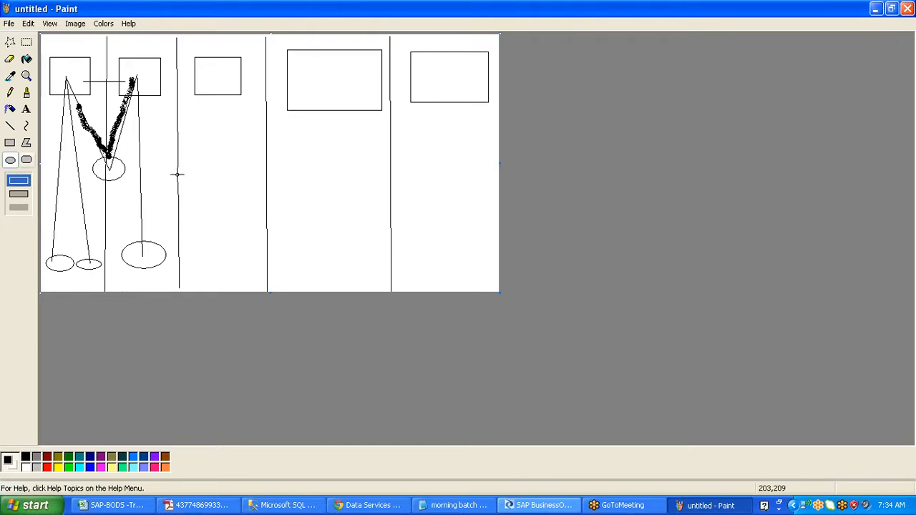
- Draw a small ellipse on the column divider, undoing an accidental tall ellipse
{"action": "left_click_drag", "start_coordinate": [169, 178], "coordinate": [196, 209]}
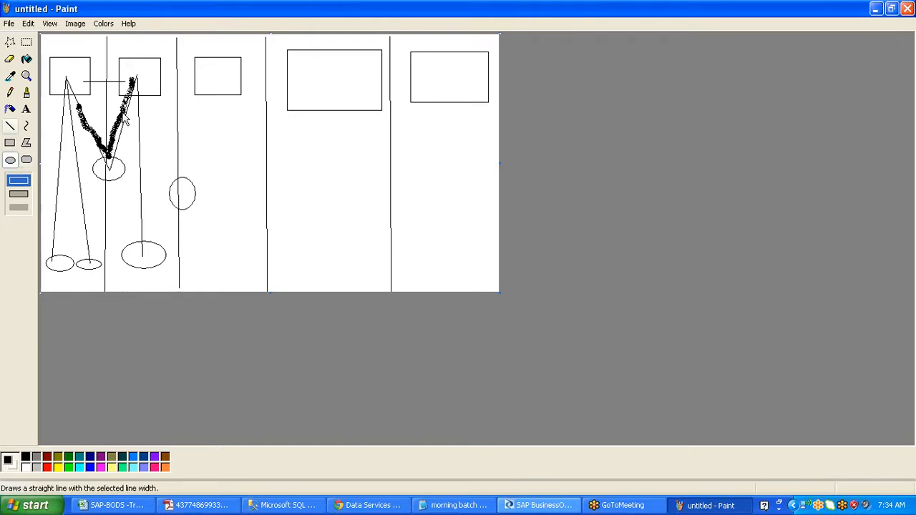
{"action": "left_click_drag", "start_coordinate": [139, 79], "coordinate": [183, 201]}
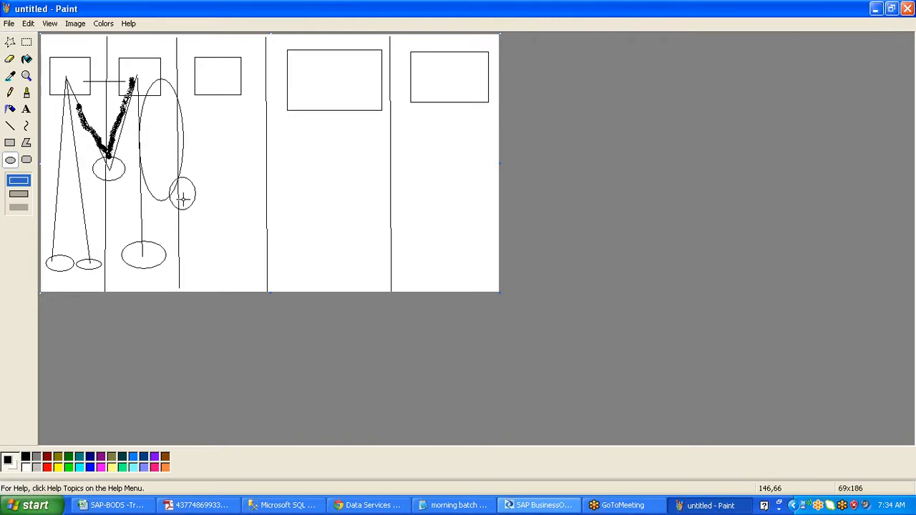
{"action": "key", "text": "ctrl+z"}
- Draw straight lines from the second and third boxes to the new ellipse
{"action": "left_click", "coordinate": [10, 129]}
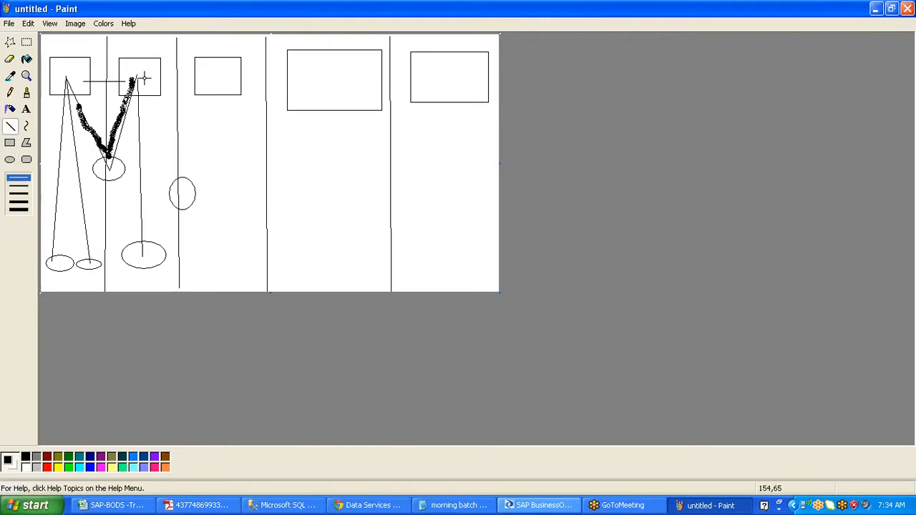
{"action": "left_click_drag", "start_coordinate": [137, 77], "coordinate": [178, 180]}
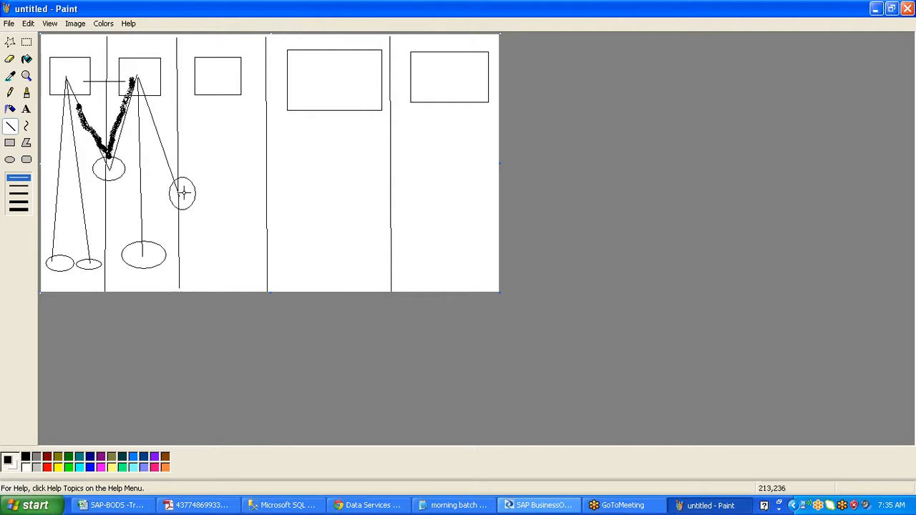
{"action": "left_click_drag", "start_coordinate": [183, 192], "coordinate": [216, 71]}
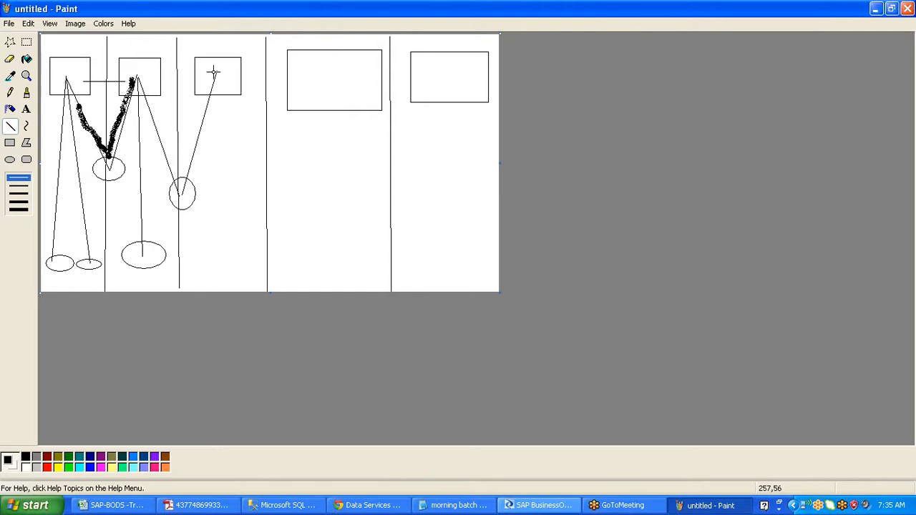
- Draw a larger ellipse below the third top box and join them with a vertical line
{"action": "left_click", "coordinate": [10, 160]}
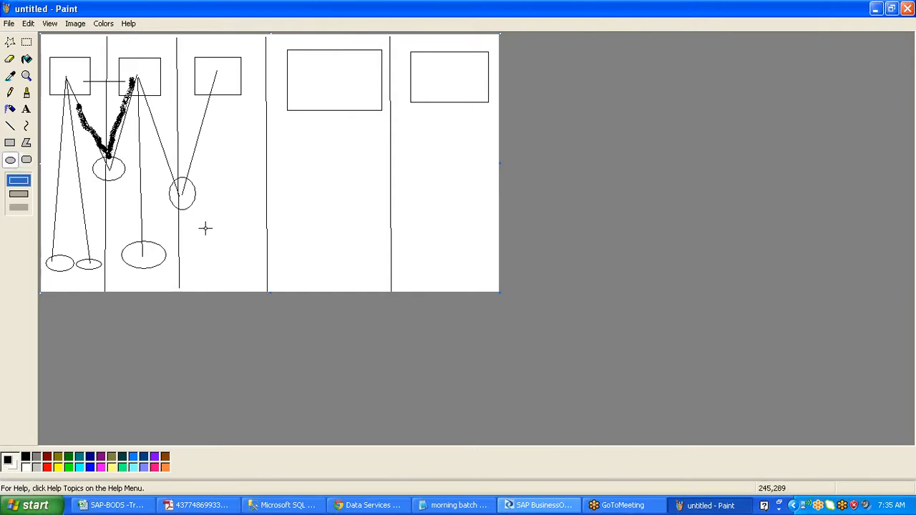
{"action": "left_click_drag", "start_coordinate": [202, 224], "coordinate": [248, 262]}
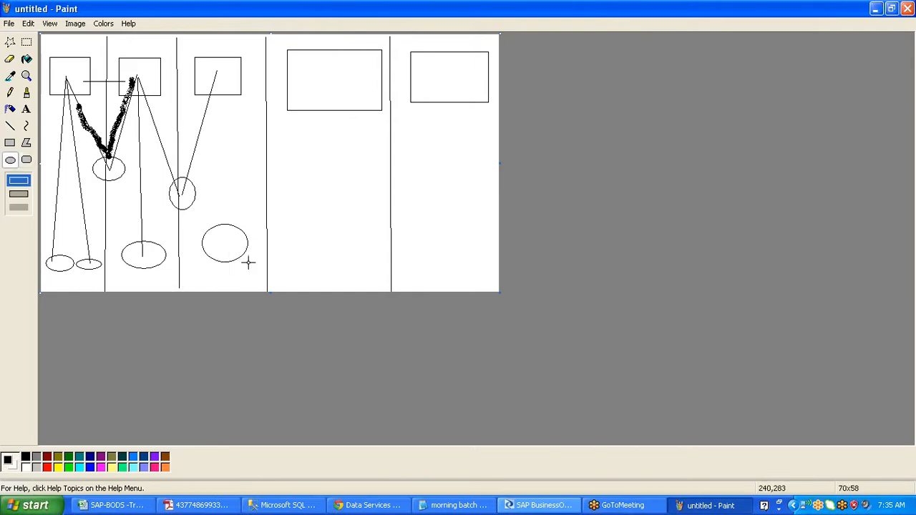
{"action": "left_click", "coordinate": [11, 127]}
{"action": "left_click_drag", "start_coordinate": [217, 74], "coordinate": [219, 241]}
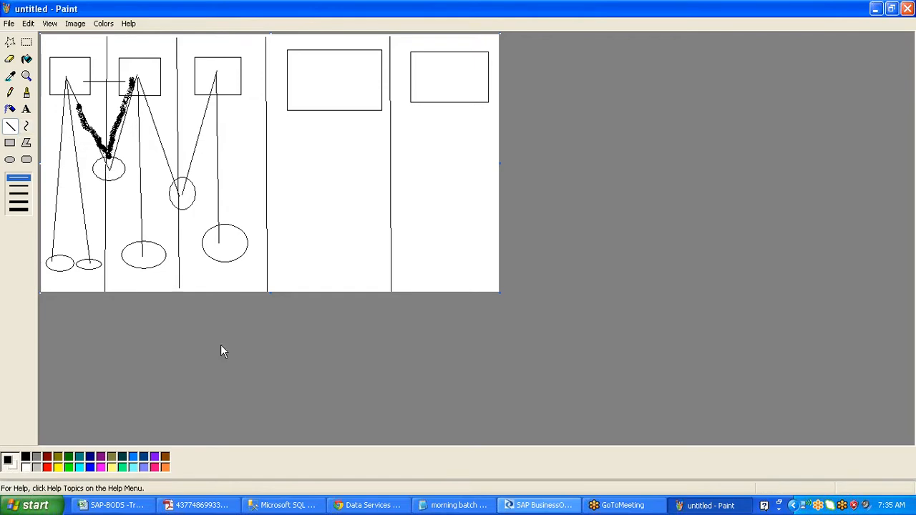
{"action": "left_click", "coordinate": [115, 507]}
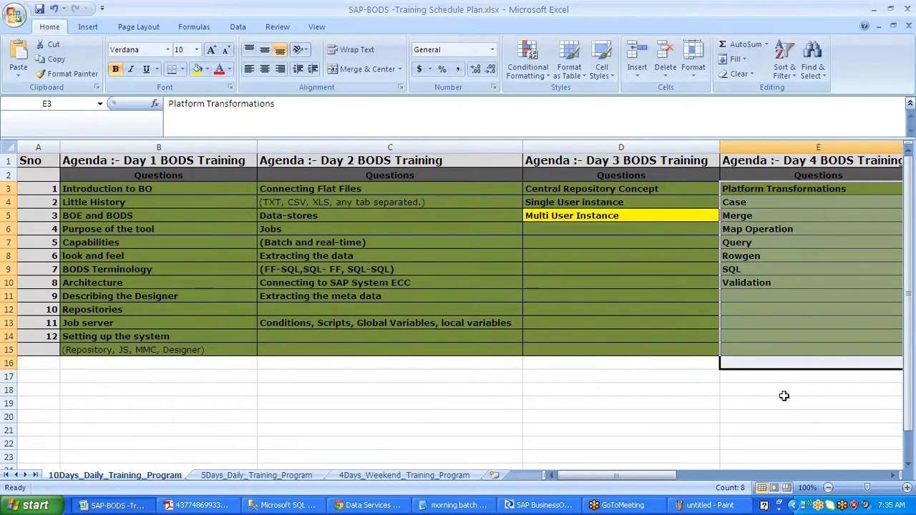
{"action": "left_click", "coordinate": [710, 506]}
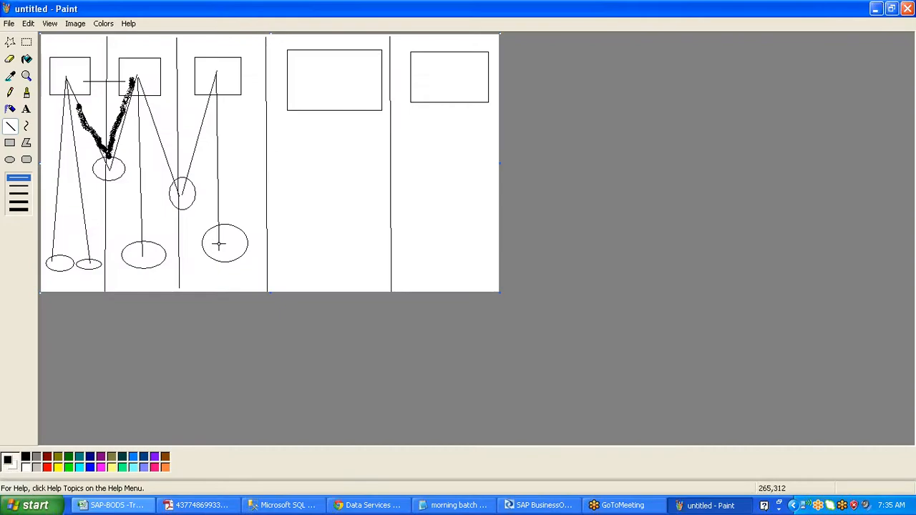
- Draw a line from the lower ellipse to the fourth box and paint a thick yellow curve across the lines
{"action": "left_click_drag", "start_coordinate": [219, 244], "coordinate": [434, 78]}
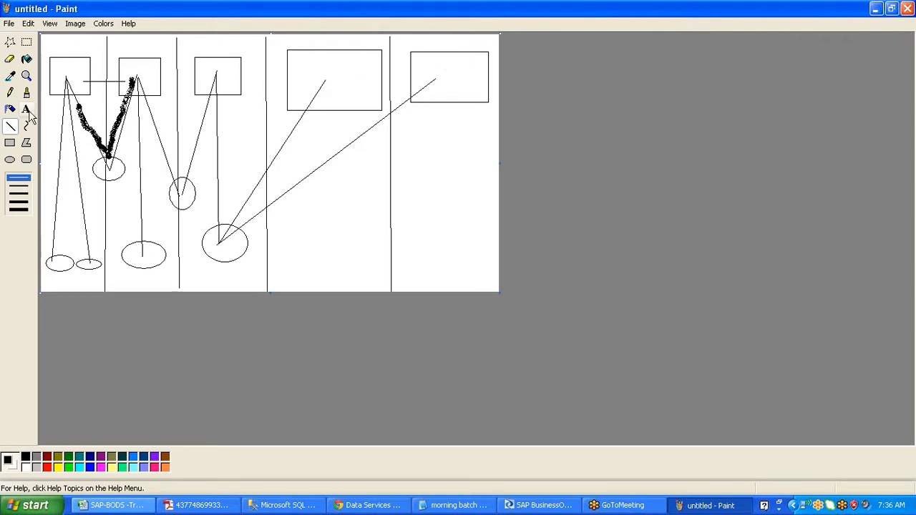
{"action": "left_click", "coordinate": [909, 409]}
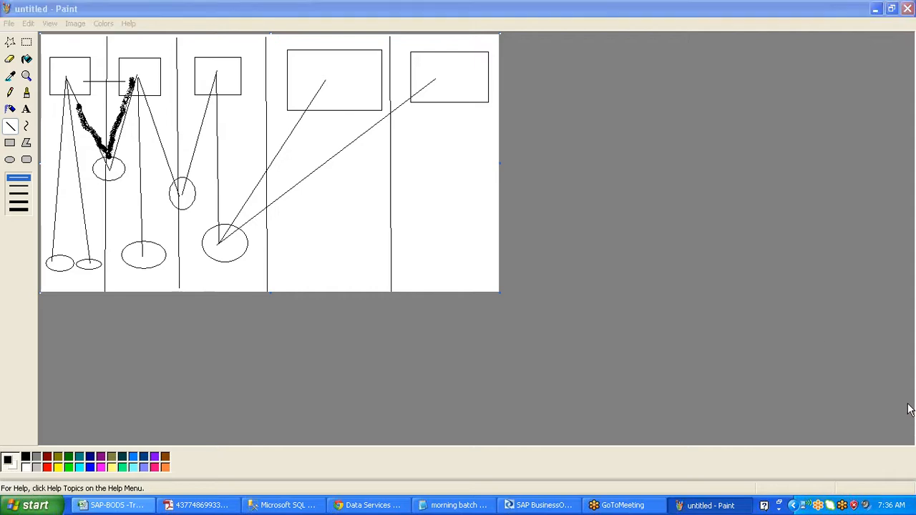
{"action": "left_click", "coordinate": [804, 319]}
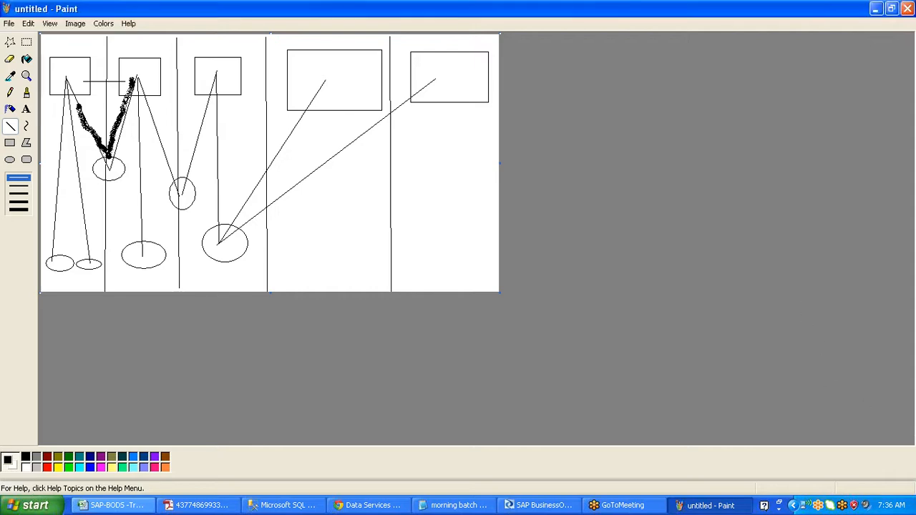
{"action": "mouse_move", "coordinate": [212, 156]}
{"action": "left_mouse_down"}
{"action": "mouse_move", "coordinate": [245, 159]}
{"action": "mouse_move", "coordinate": [286, 203]}
{"action": "left_mouse_up"}
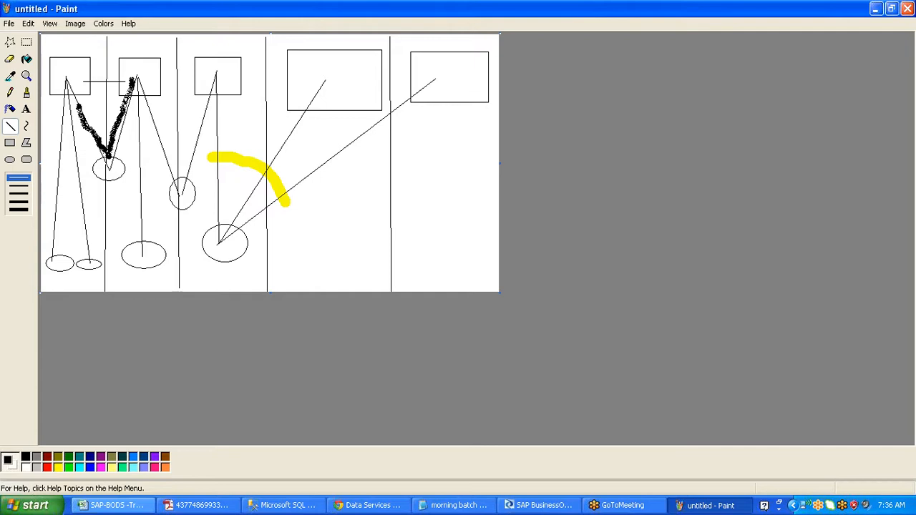
- Paint yellow over the black squiggle and add yellow ticks to the third, fourth and fifth boxes
{"action": "mouse_move", "coordinate": [66, 83]}
{"action": "left_mouse_down"}
{"action": "mouse_move", "coordinate": [107, 152]}
{"action": "mouse_move", "coordinate": [135, 70]}
{"action": "left_mouse_up"}
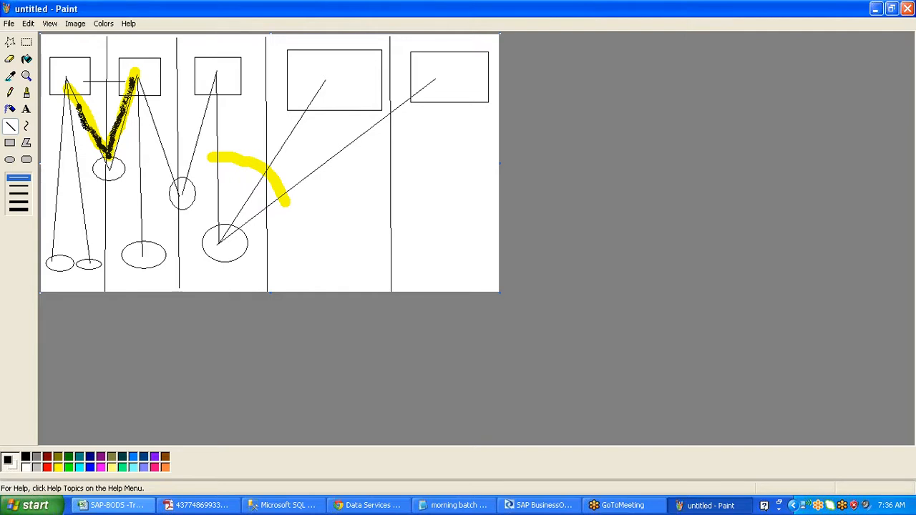
{"action": "left_click_drag", "start_coordinate": [209, 70], "coordinate": [256, 46]}
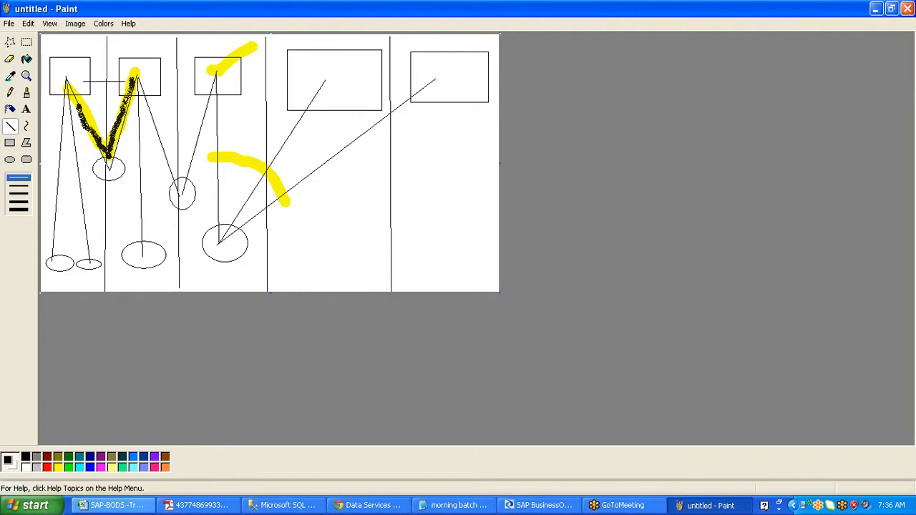
{"action": "mouse_move", "coordinate": [312, 79]}
{"action": "left_mouse_down"}
{"action": "mouse_move", "coordinate": [330, 82]}
{"action": "mouse_move", "coordinate": [374, 45]}
{"action": "left_mouse_up"}
{"action": "mouse_move", "coordinate": [423, 76]}
{"action": "left_mouse_down"}
{"action": "mouse_move", "coordinate": [437, 86]}
{"action": "mouse_move", "coordinate": [475, 59]}
{"action": "left_mouse_up"}
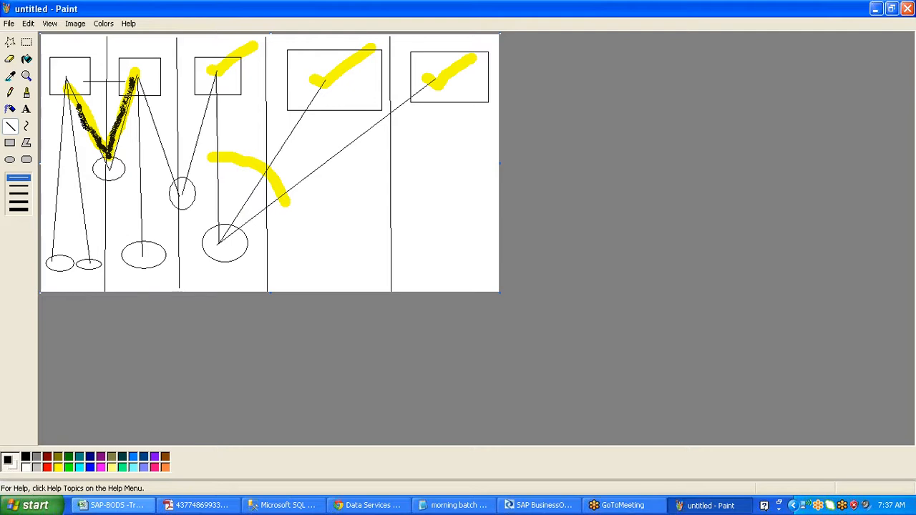
- Circle the small oval on the second divider with a thick yellow stroke
{"action": "mouse_move", "coordinate": [181, 179]}
{"action": "left_mouse_down"}
{"action": "mouse_move", "coordinate": [166, 197]}
{"action": "mouse_move", "coordinate": [189, 209]}
{"action": "mouse_move", "coordinate": [194, 195]}
{"action": "mouse_move", "coordinate": [184, 177]}
{"action": "left_mouse_up"}
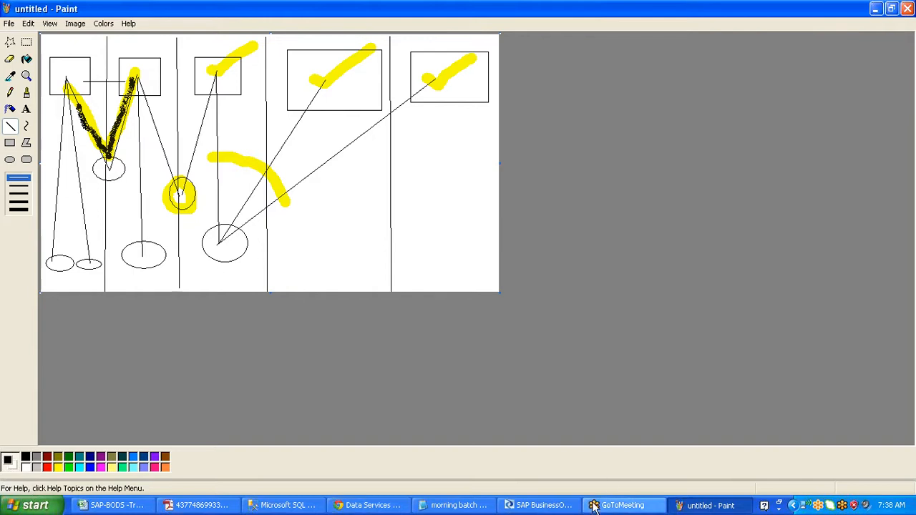
- Return to Designer and shift the Central Object Library, showing Job_Cond_Scr_GV, toward the centre
{"action": "left_click", "coordinate": [560, 511]}
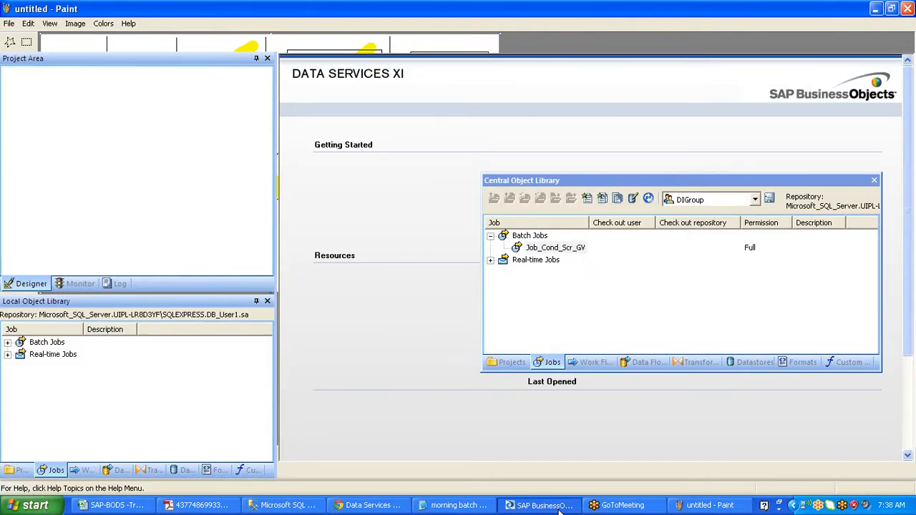
{"action": "right_click", "coordinate": [573, 247]}
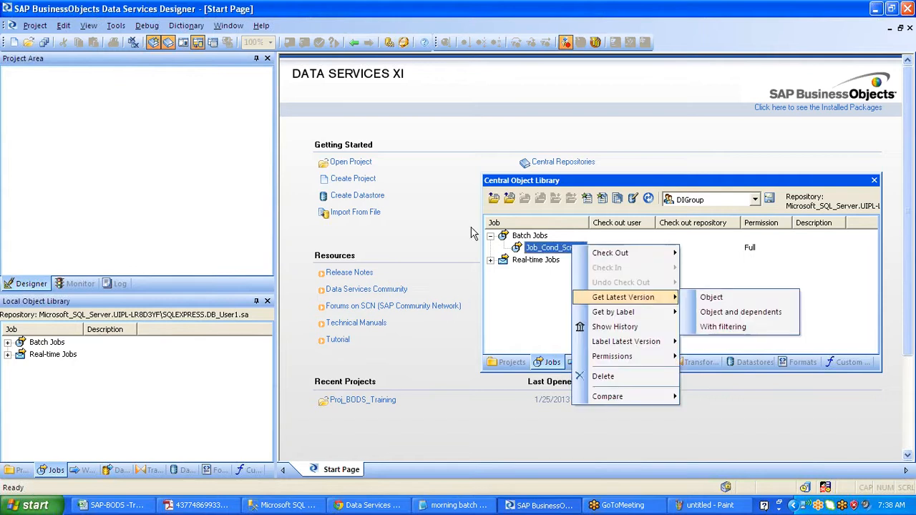
{"action": "left_click", "coordinate": [551, 292]}
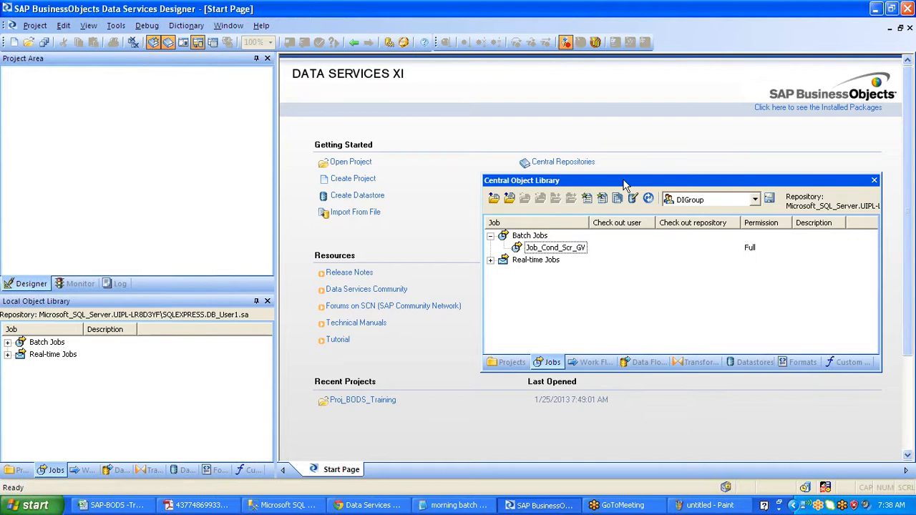
{"action": "left_click_drag", "start_coordinate": [622, 185], "coordinate": [593, 190]}
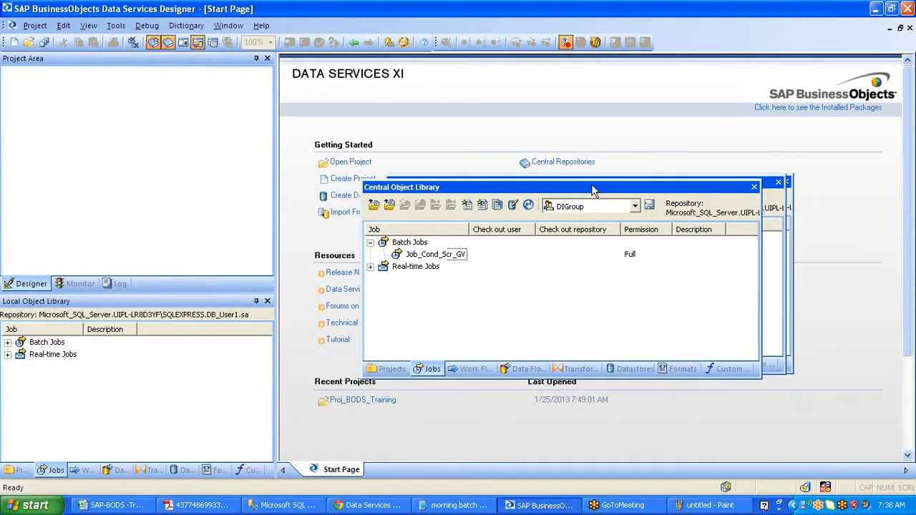
{"action": "left_click_drag", "start_coordinate": [593, 191], "coordinate": [560, 193]}
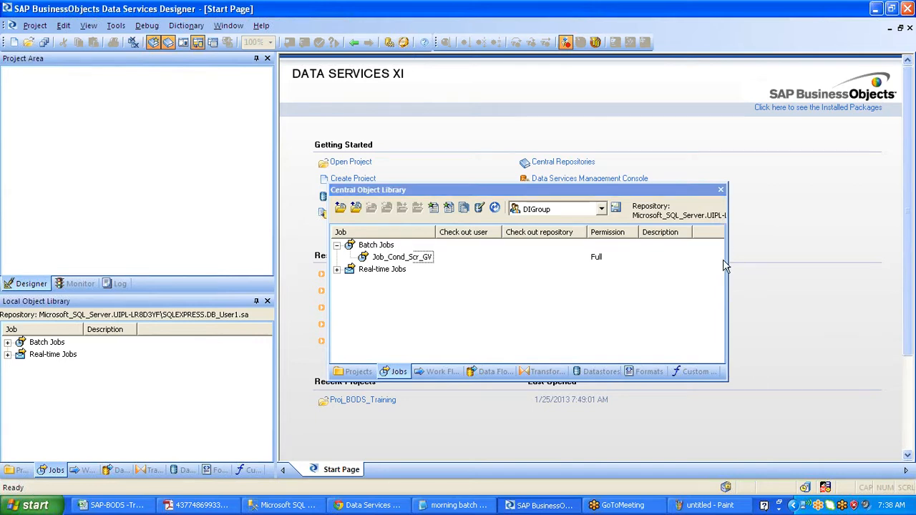
- Close the Central Object Library window and switch to the Paint diagram with Alt+Tab
{"action": "left_click", "coordinate": [721, 190]}
{"action": "key", "text": "alt+Tab"}
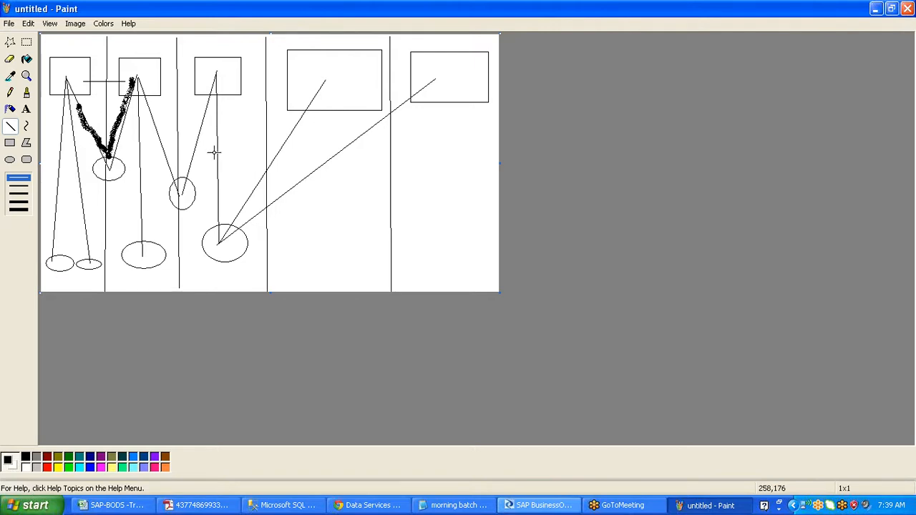
- Draw lines toward the fourth box and across the squiggle, then close Paint without saving
{"action": "left_click_drag", "start_coordinate": [215, 153], "coordinate": [304, 217]}
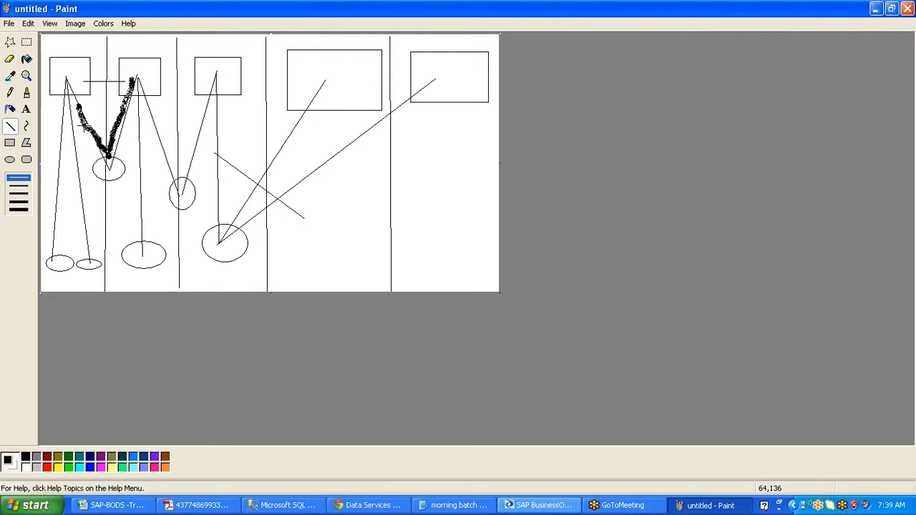
{"action": "left_click_drag", "start_coordinate": [70, 112], "coordinate": [154, 130]}
{"action": "left_click", "coordinate": [907, 8]}
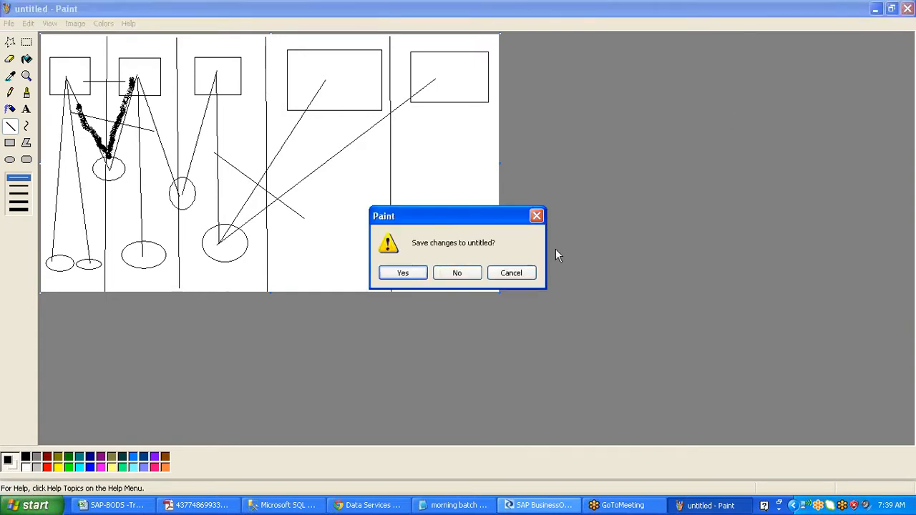
{"action": "left_click", "coordinate": [445, 274]}
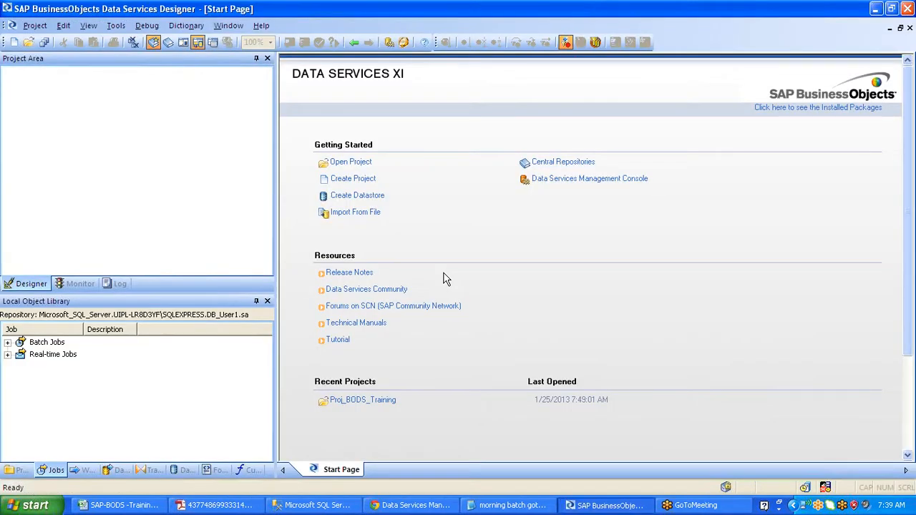
- From the Projects tab, expand Proj_BODS_Training and export the Job_Cond_Scr_GV job
{"action": "left_click", "coordinate": [16, 470]}
{"action": "left_click", "coordinate": [8, 343]}
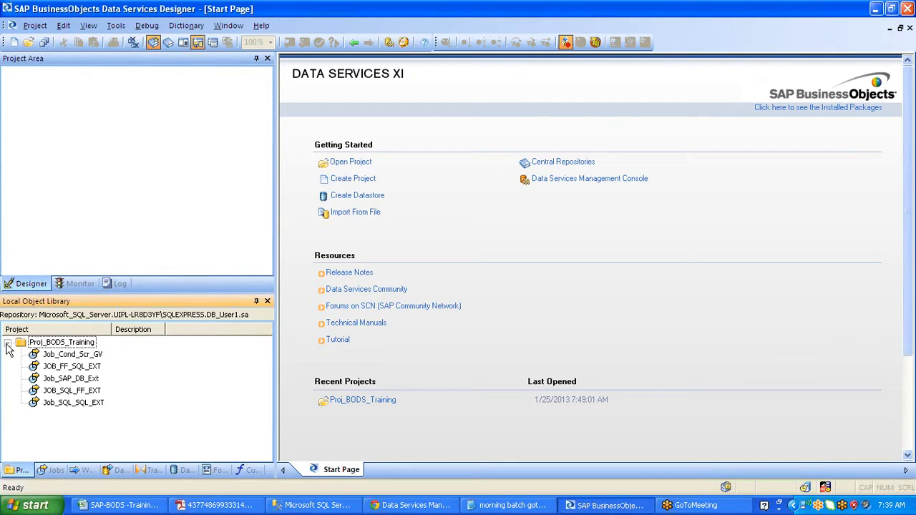
{"action": "left_click", "coordinate": [73, 355]}
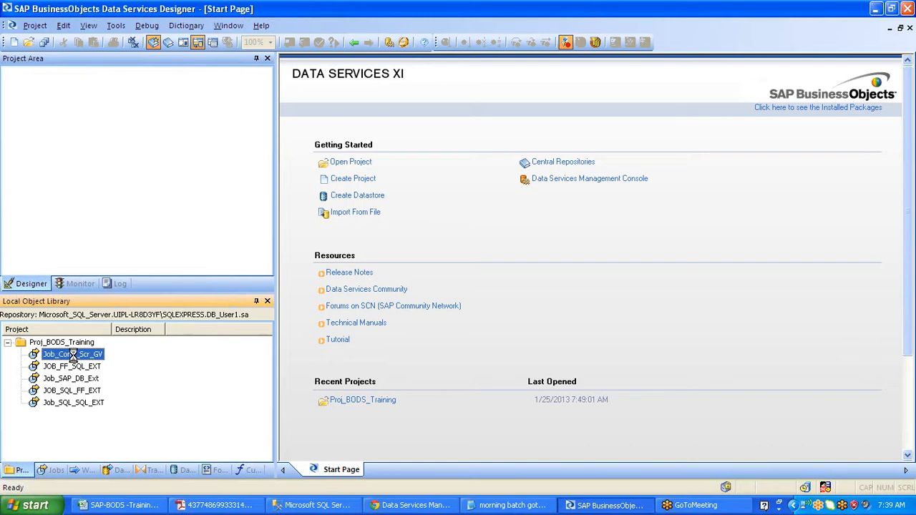
{"action": "left_click_drag", "start_coordinate": [73, 355], "coordinate": [74, 355]}
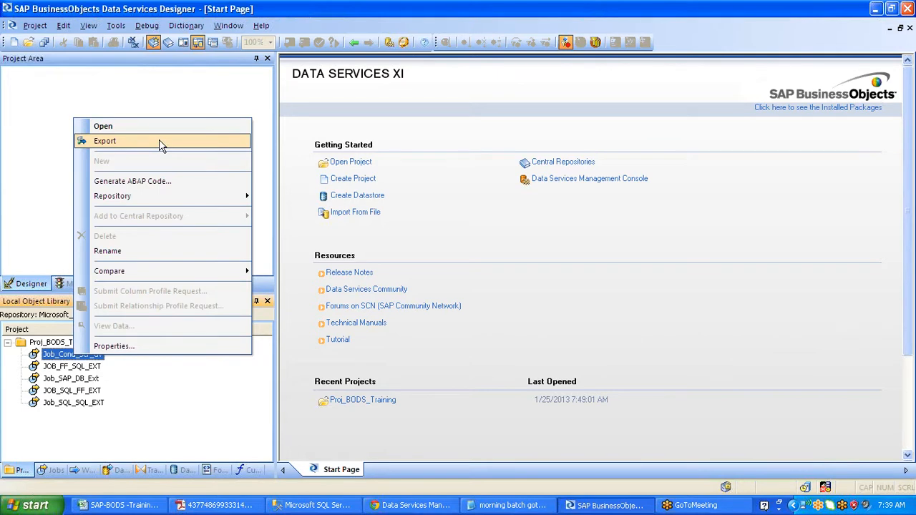
{"action": "left_click", "coordinate": [105, 141]}
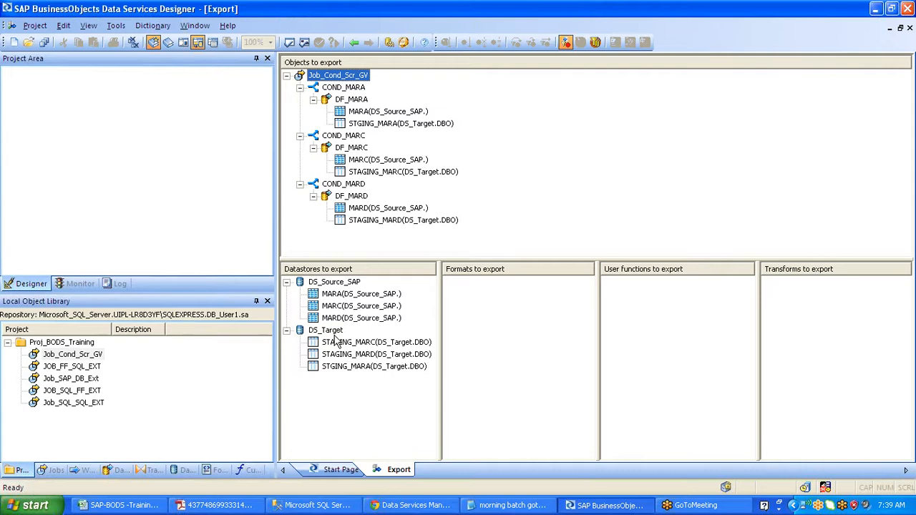
- Exclude the DS_Target datastore from the export
{"action": "left_click", "coordinate": [335, 335]}
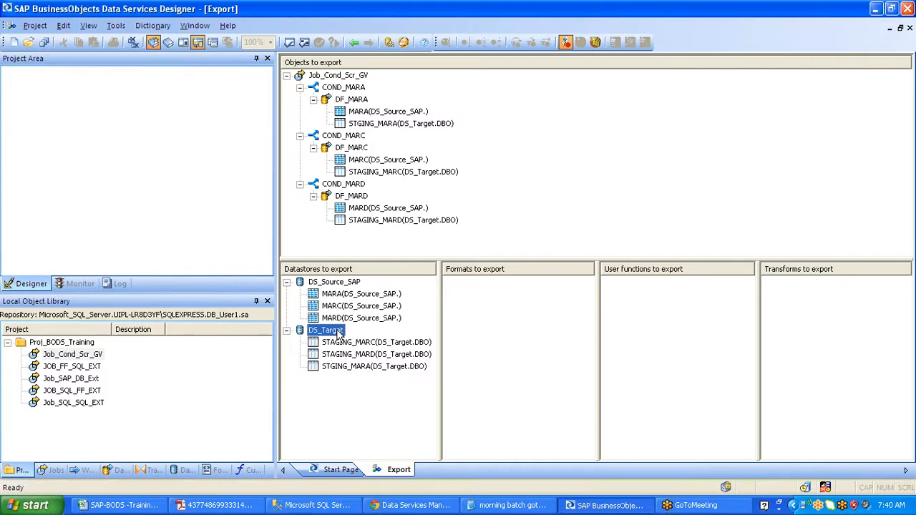
{"action": "right_click", "coordinate": [338, 332]}
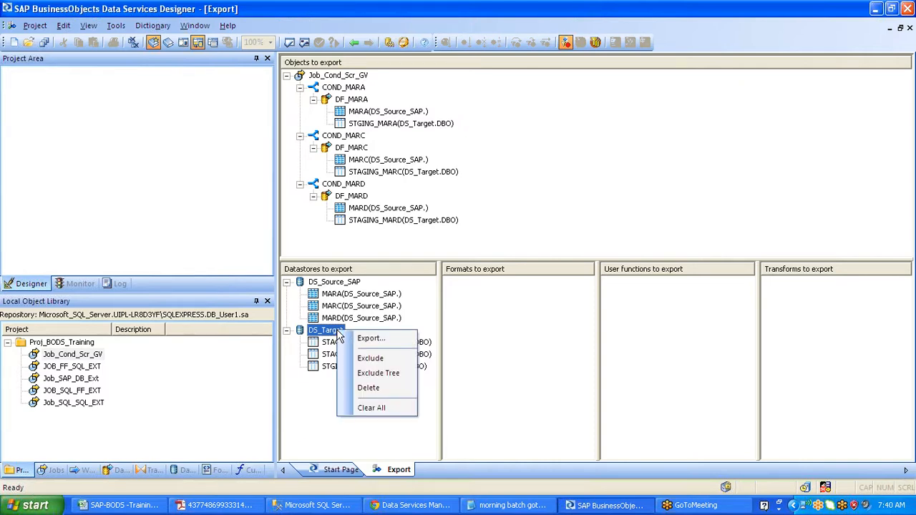
{"action": "left_click", "coordinate": [367, 360]}
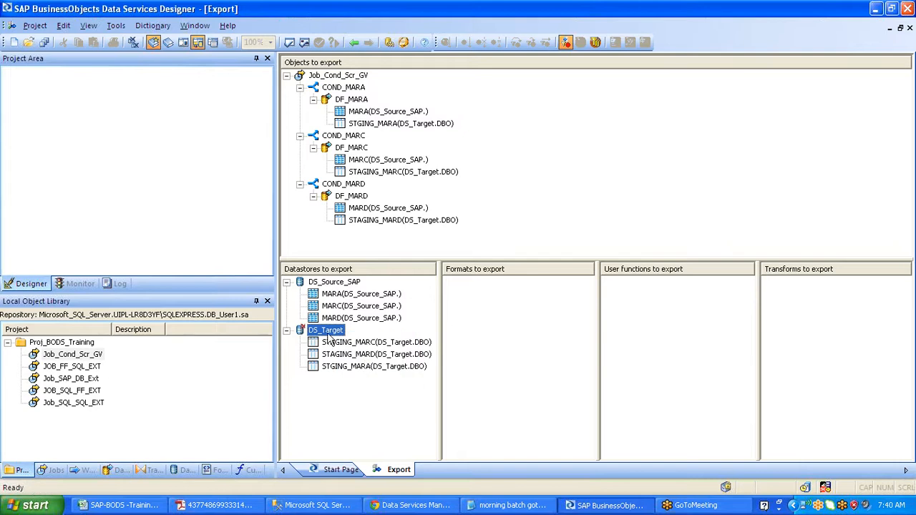
- Exclude the DS_Source_SAP datastore, after trying Exclude Tree and reverting with Include Tree
{"action": "left_click", "coordinate": [327, 283]}
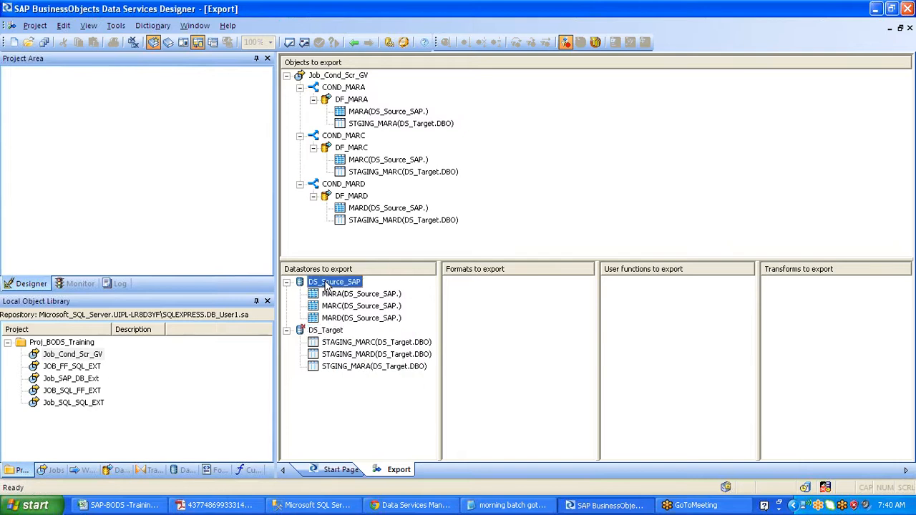
{"action": "right_click", "coordinate": [327, 284]}
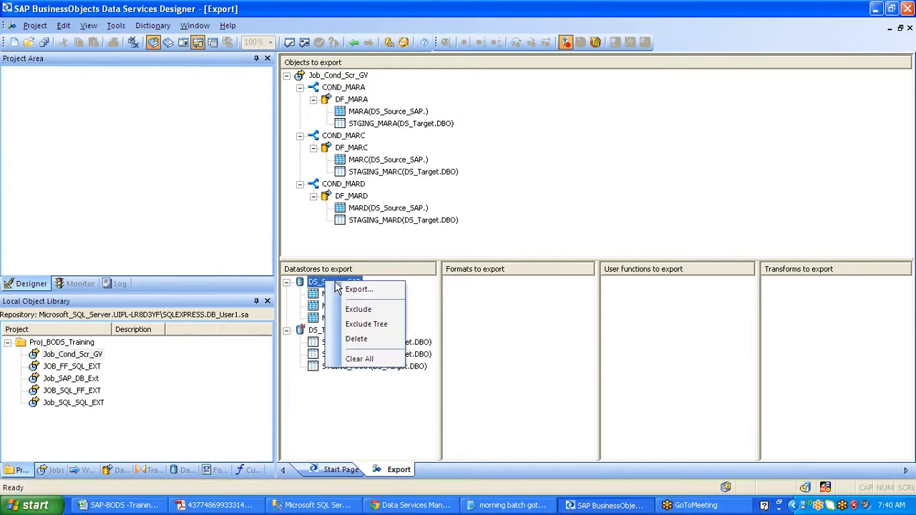
{"action": "left_click", "coordinate": [366, 324]}
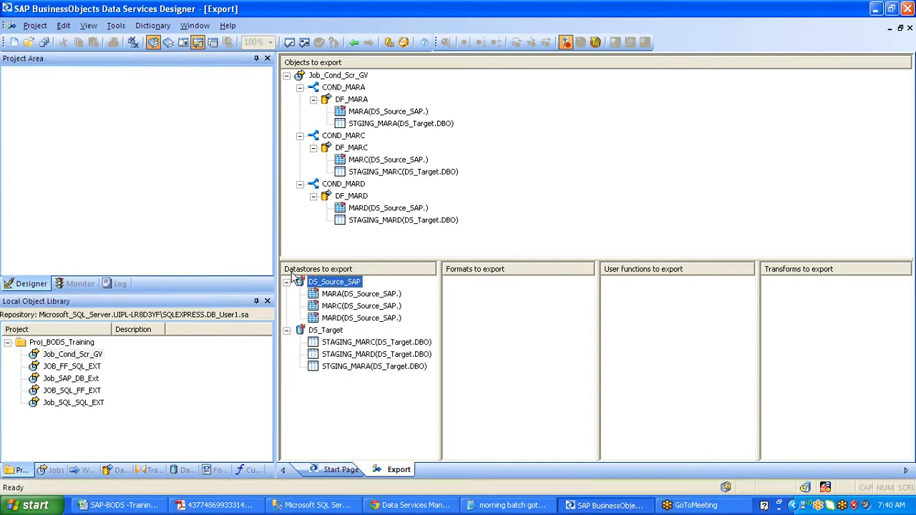
{"action": "right_click", "coordinate": [323, 283]}
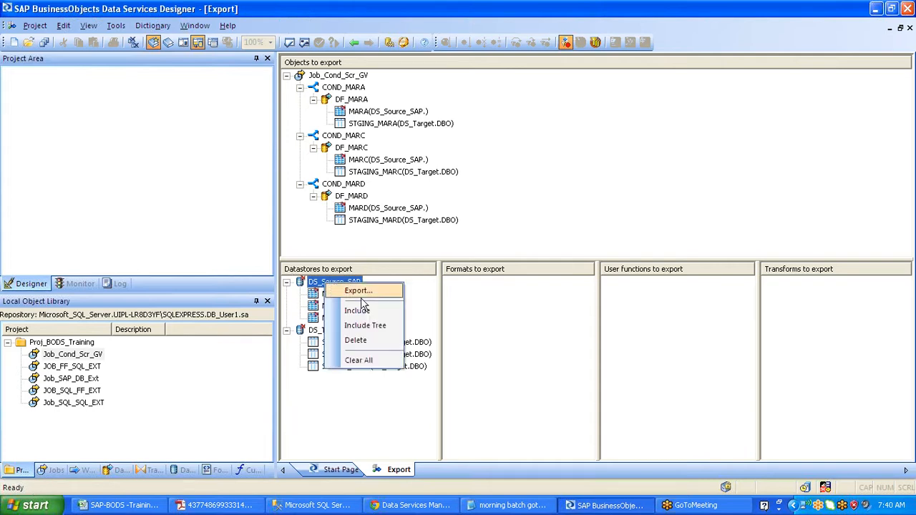
{"action": "left_click", "coordinate": [379, 324]}
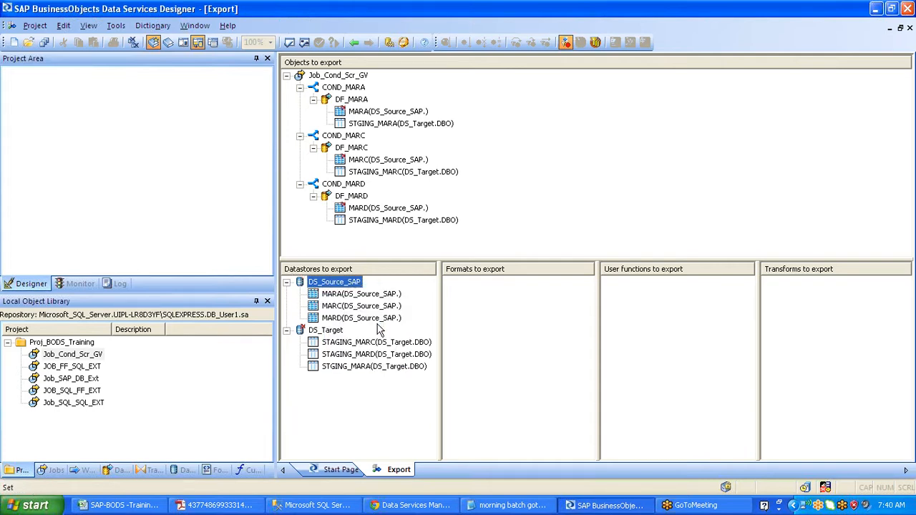
{"action": "right_click", "coordinate": [332, 282]}
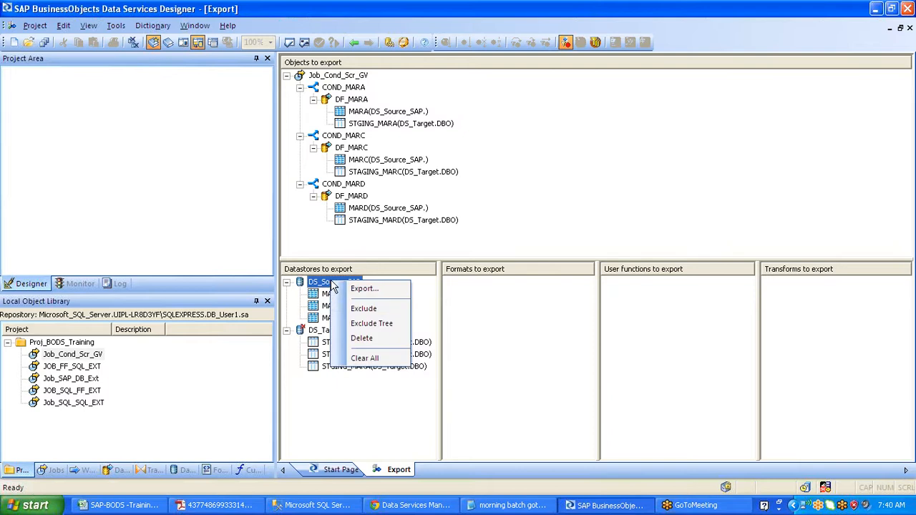
{"action": "left_click", "coordinate": [363, 308]}
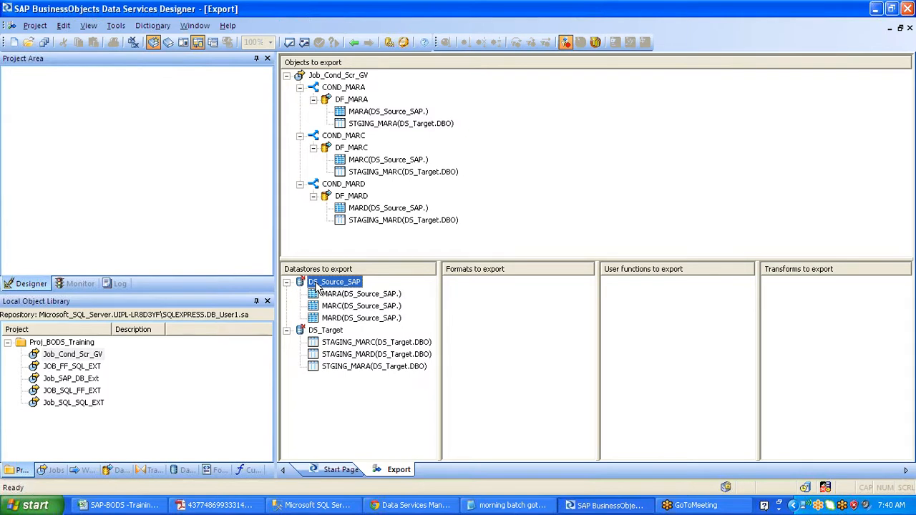
- List the library's datastores, review DS_Source_SAP's edit settings, then open the DS_Source_SAP datastore
{"action": "left_click", "coordinate": [181, 472]}
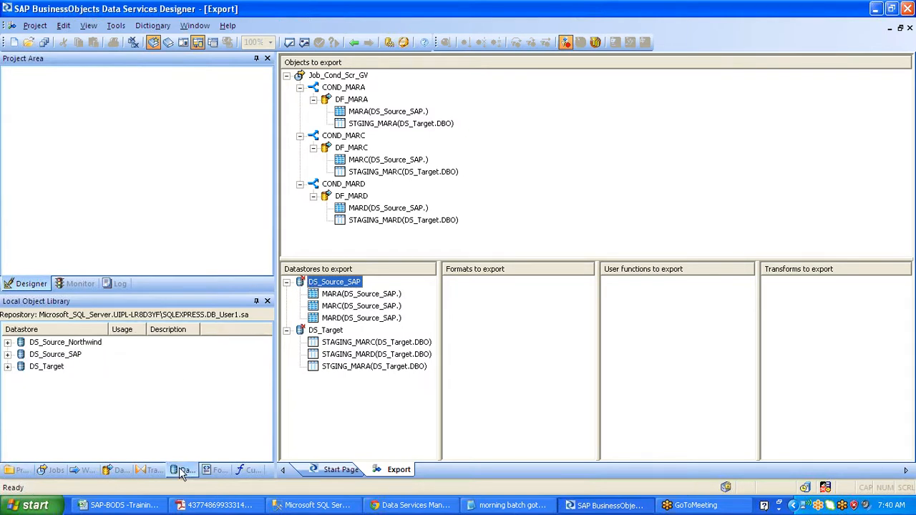
{"action": "left_click", "coordinate": [67, 357]}
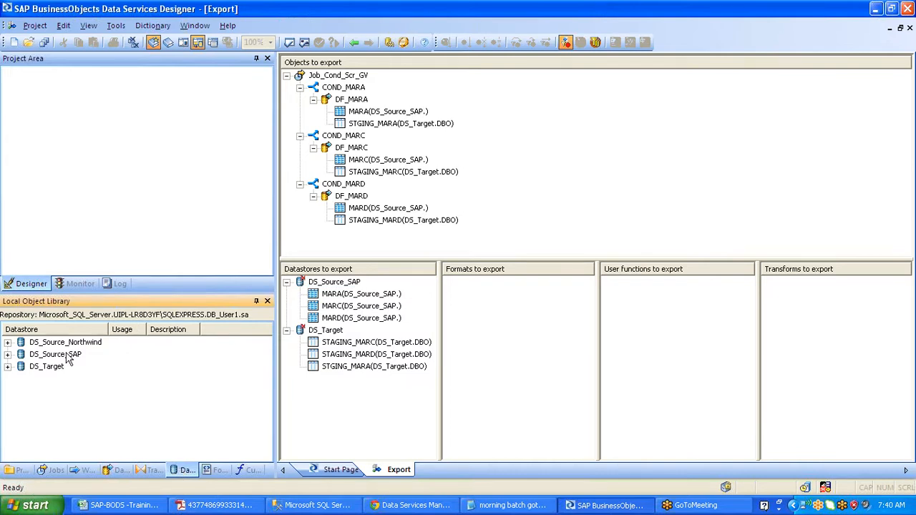
{"action": "right_click", "coordinate": [69, 357]}
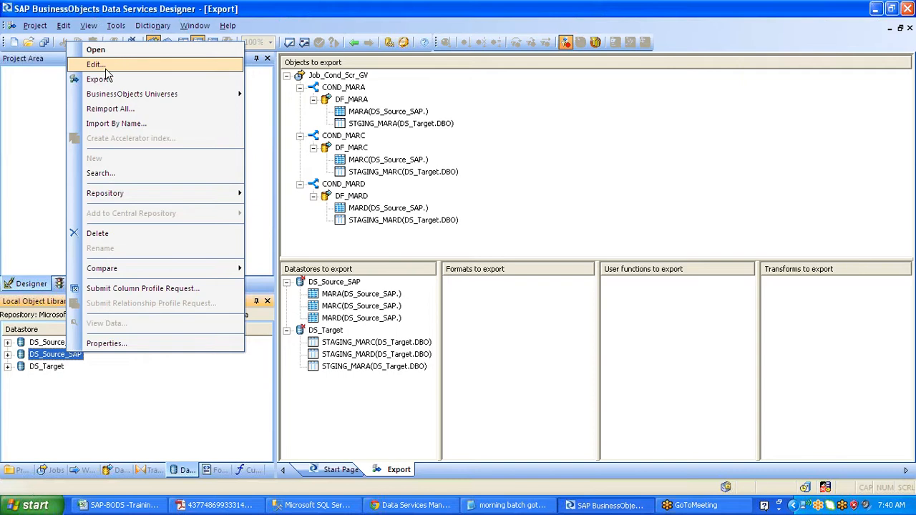
{"action": "left_click", "coordinate": [105, 68]}
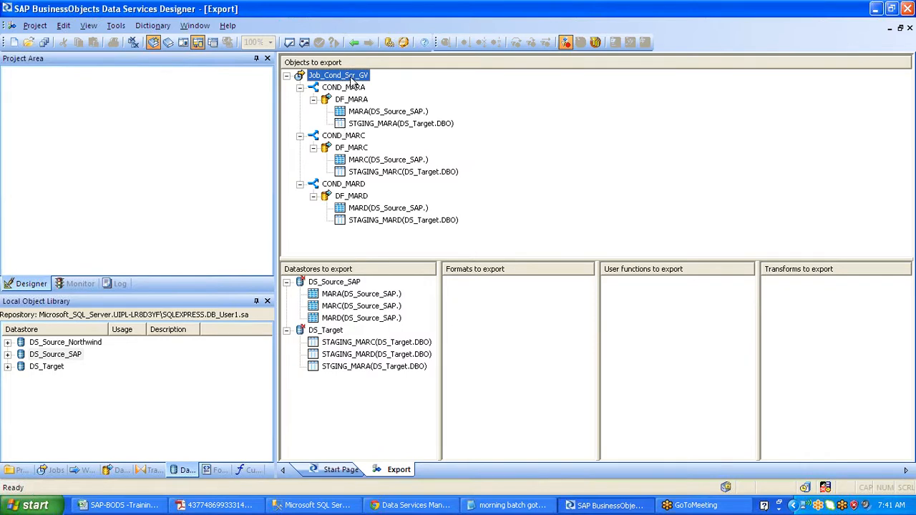
{"action": "left_click", "coordinate": [61, 355]}
{"action": "double_click", "coordinate": [60, 356]}
- Clear all Job_Cond_Scr_GV export lists and load JOB_FF_SQL_EXT from Projects for export
{"action": "right_click", "coordinate": [351, 79]}
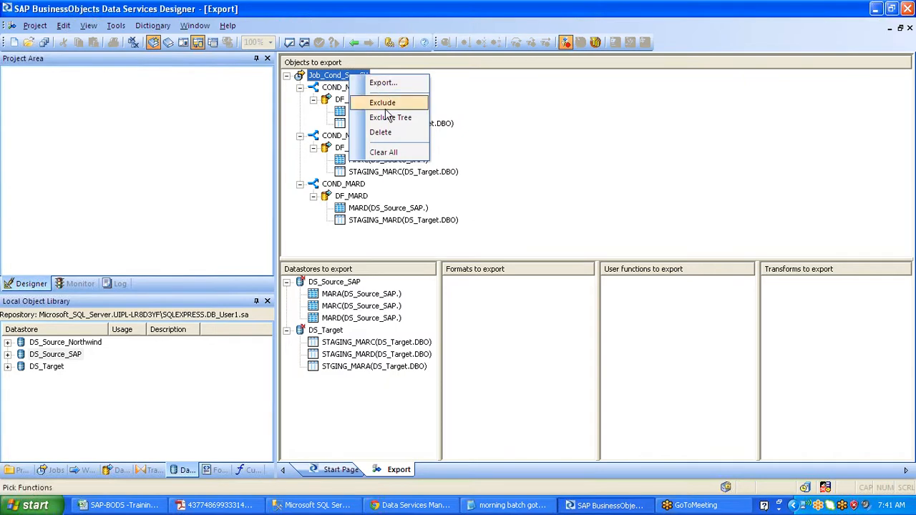
{"action": "left_click", "coordinate": [389, 156]}
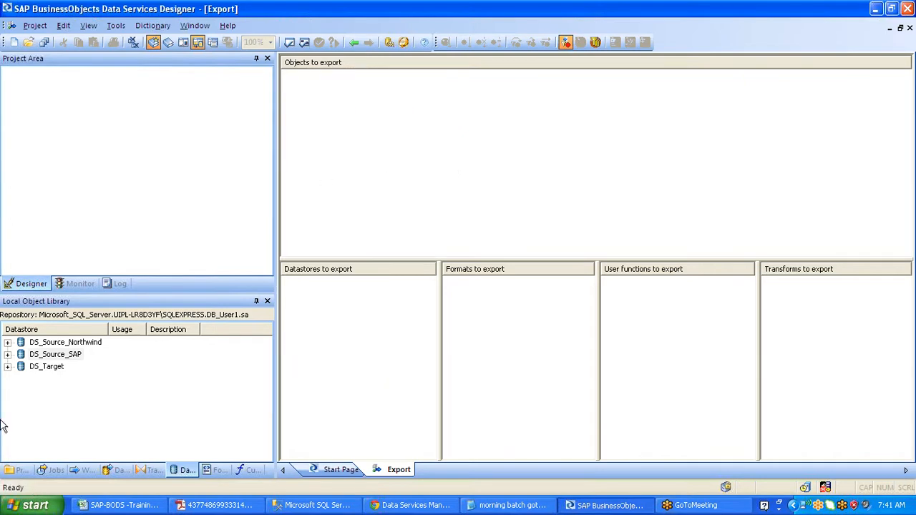
{"action": "left_click", "coordinate": [17, 470]}
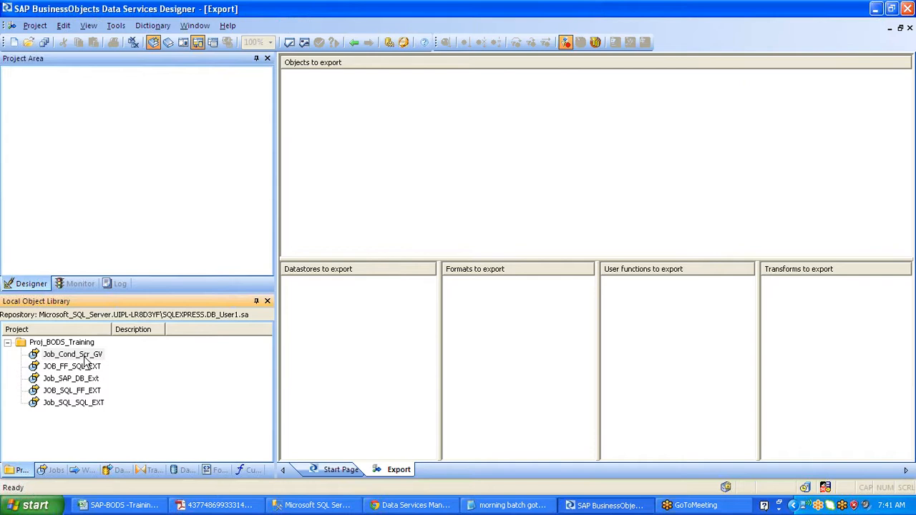
{"action": "left_click_drag", "start_coordinate": [85, 362], "coordinate": [84, 355]}
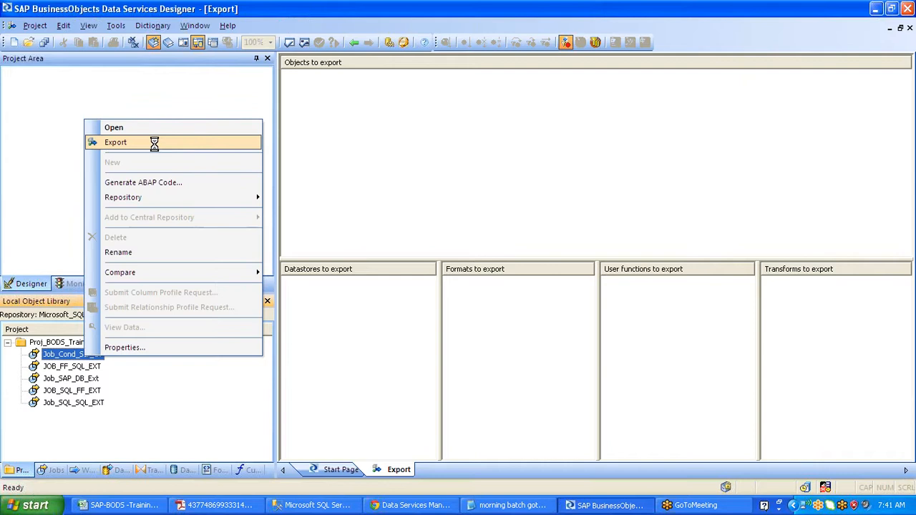
{"action": "right_click", "coordinate": [60, 365]}
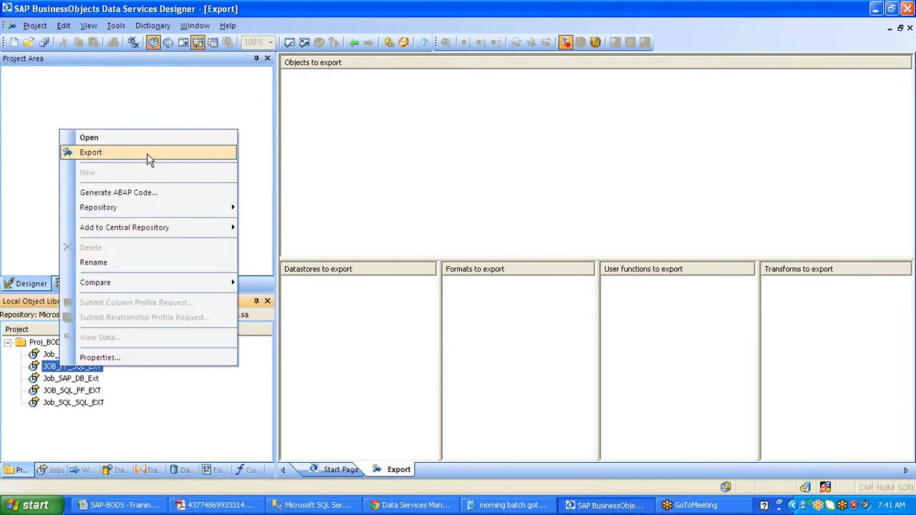
{"action": "left_click", "coordinate": [147, 153]}
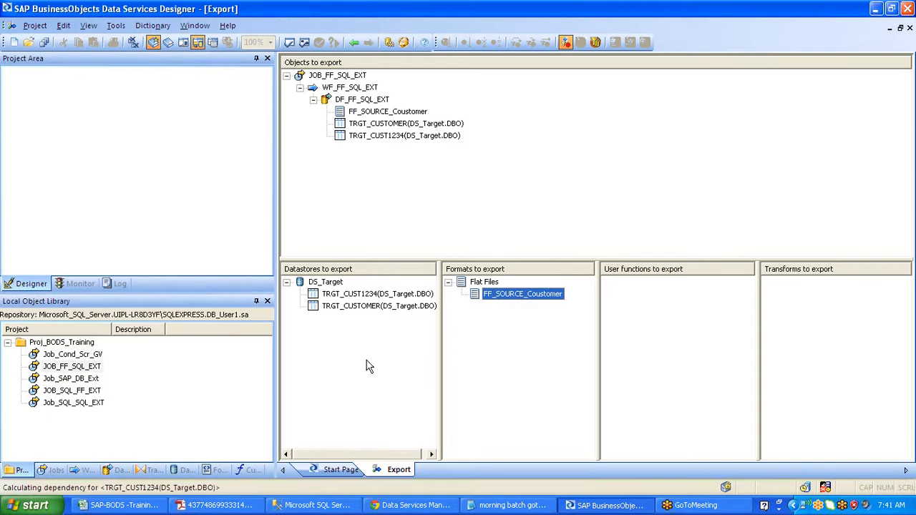
- Exclude DS_Target from the export and open JOB_FF_SQL_EXT's Export Destination dialog
{"action": "right_click", "coordinate": [315, 281]}
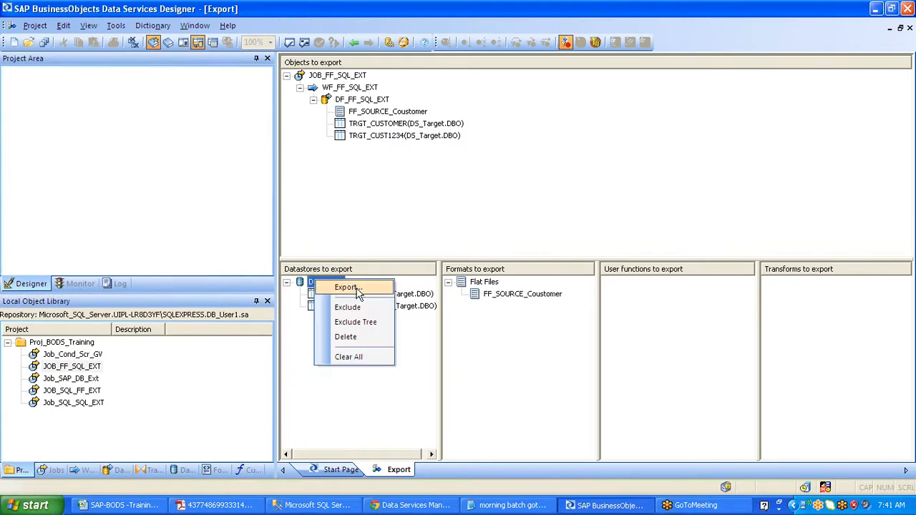
{"action": "left_click", "coordinate": [351, 307]}
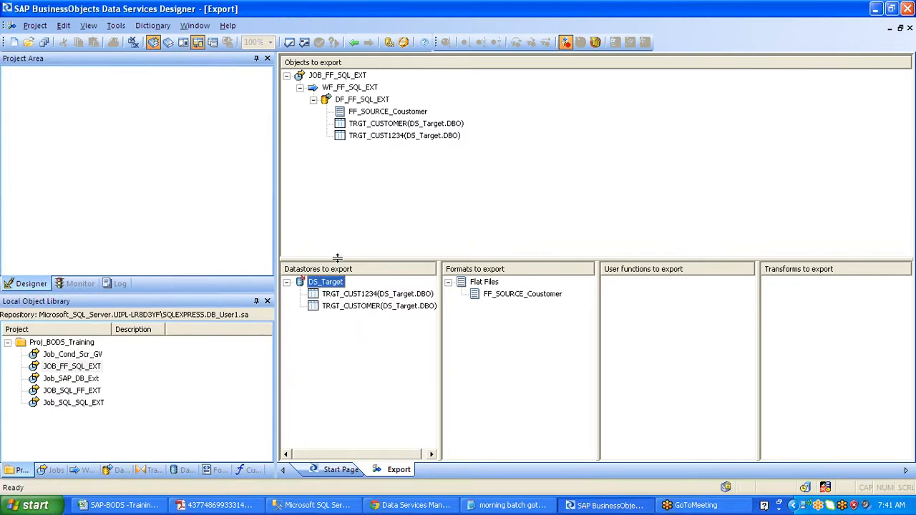
{"action": "right_click", "coordinate": [362, 77]}
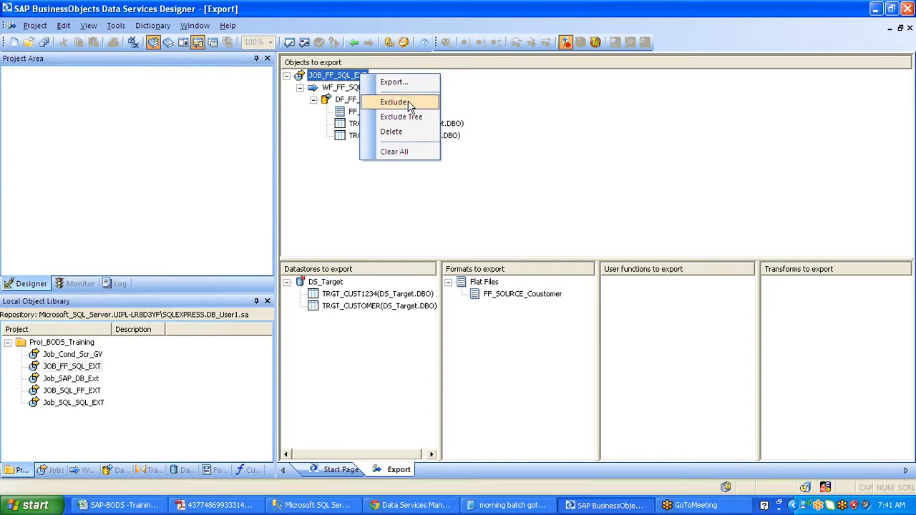
{"action": "left_click", "coordinate": [424, 84]}
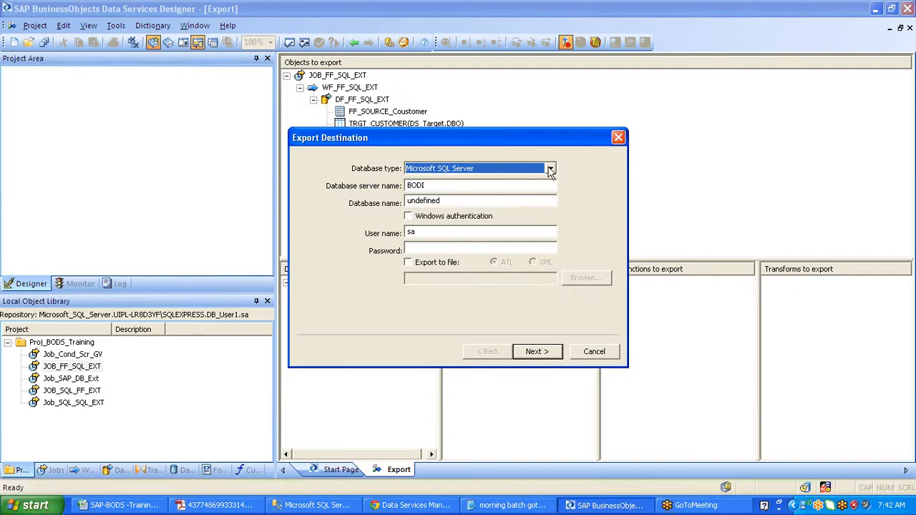
- Target Microsoft SQL Server UIPL-LR8D3YF\SQLEXPRESS, database DB_USer2, and enter the login password
{"action": "left_click", "coordinate": [550, 170]}
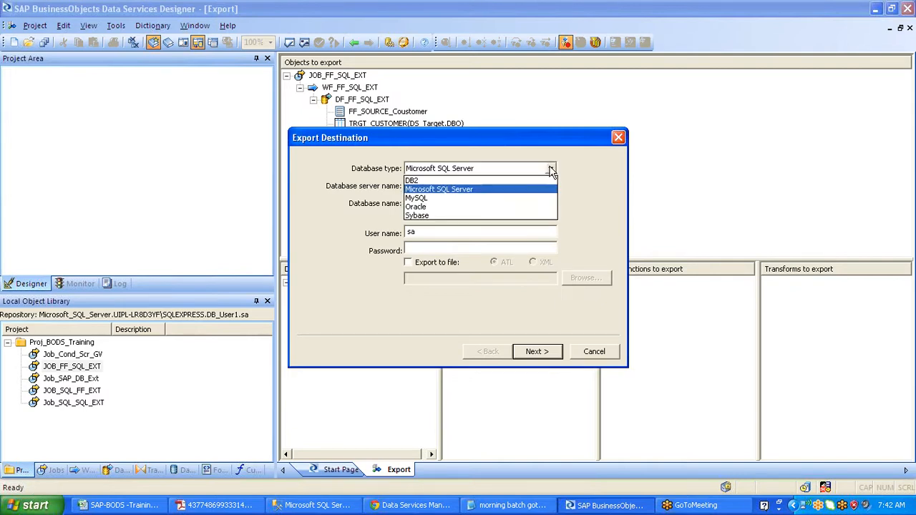
{"action": "left_click", "coordinate": [540, 189]}
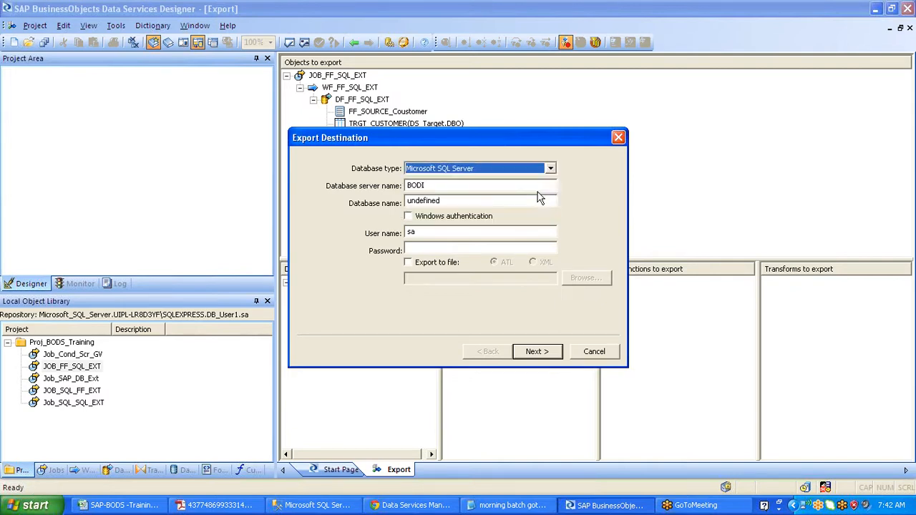
{"action": "left_click", "coordinate": [428, 185]}
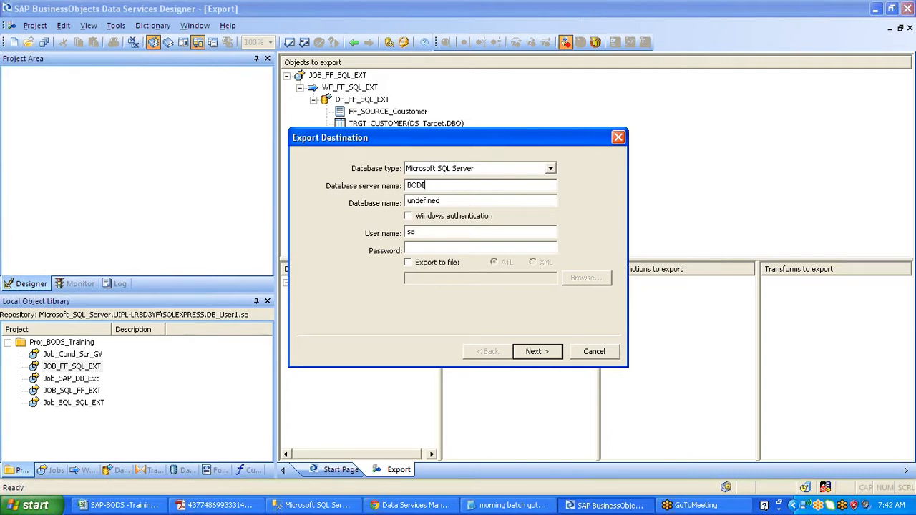
{"action": "left_click", "coordinate": [465, 201]}
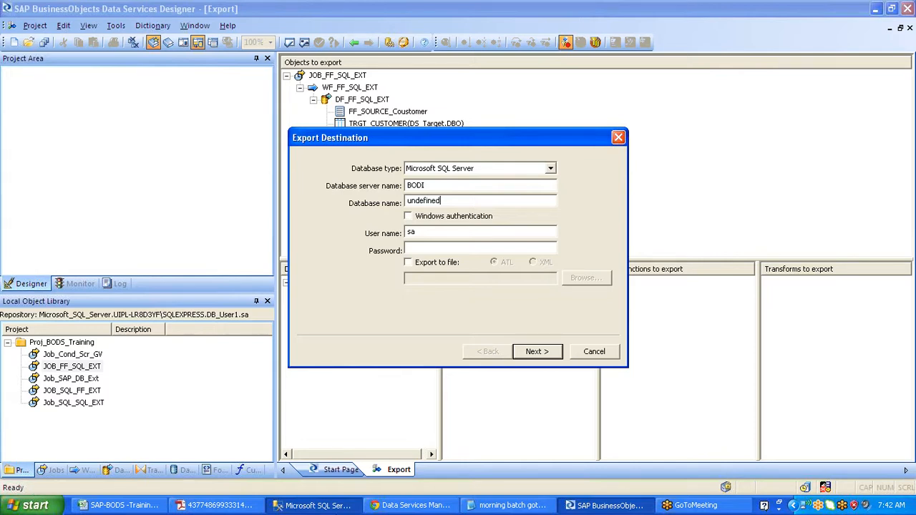
{"action": "key", "text": "shift+Tab"}
{"action": "type", "text": "UIPL-LR8D3YF\\SQLEXPRESS"}
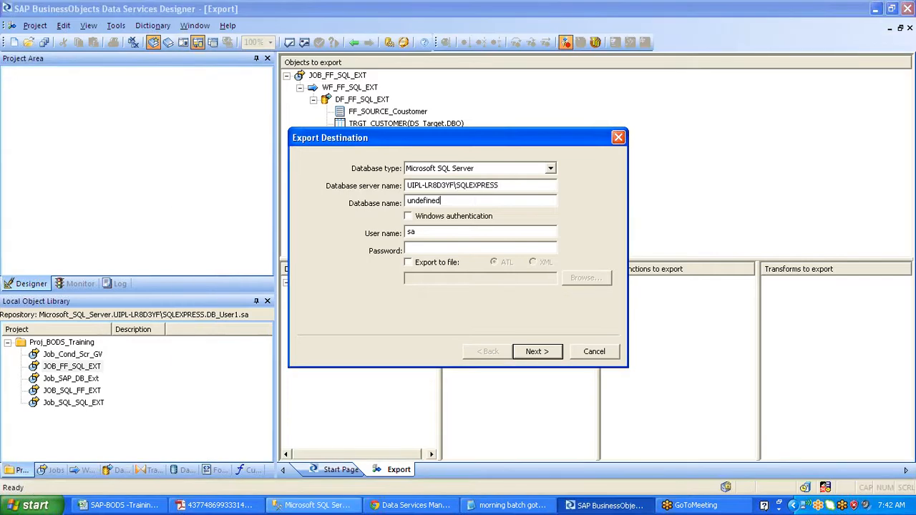
{"action": "key", "text": "Tab"}
{"action": "type", "text": "DB_USer2"}
{"action": "key", "text": "Tab"}
{"action": "key", "text": "Tab"}
{"action": "key", "text": "Tab"}
{"action": "type", "text": "*********"}
- Continue to Export Confirmation and expand Jobs, Work Flows, Data Flows, Flat Files and Tables
{"action": "left_click", "coordinate": [537, 352]}
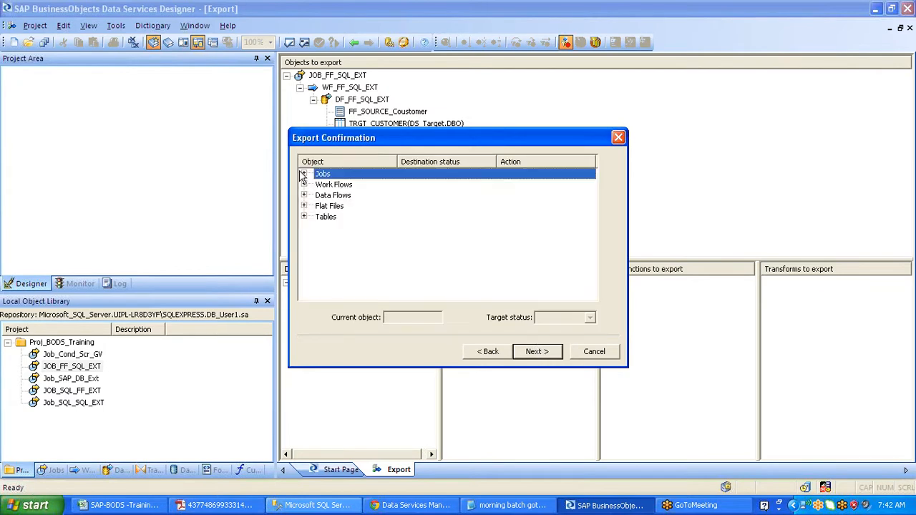
{"action": "left_click", "coordinate": [303, 175]}
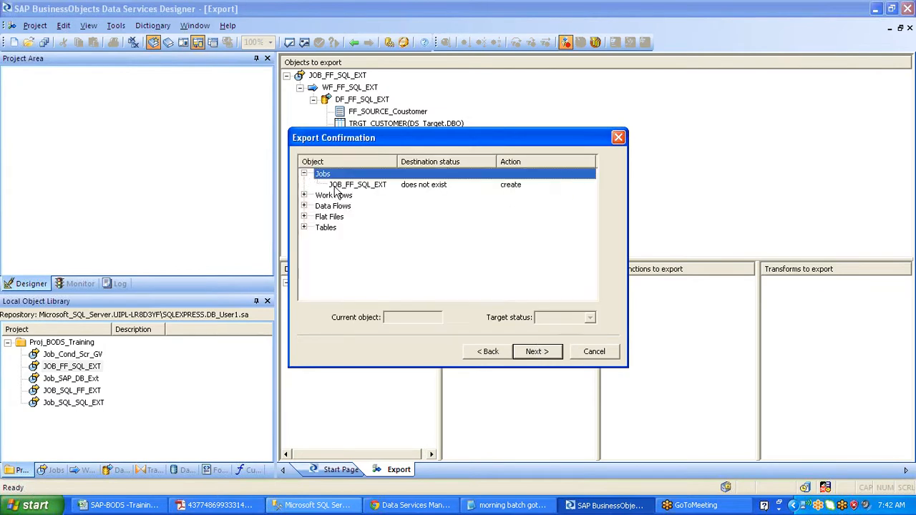
{"action": "left_click", "coordinate": [304, 196]}
{"action": "left_click", "coordinate": [303, 216]}
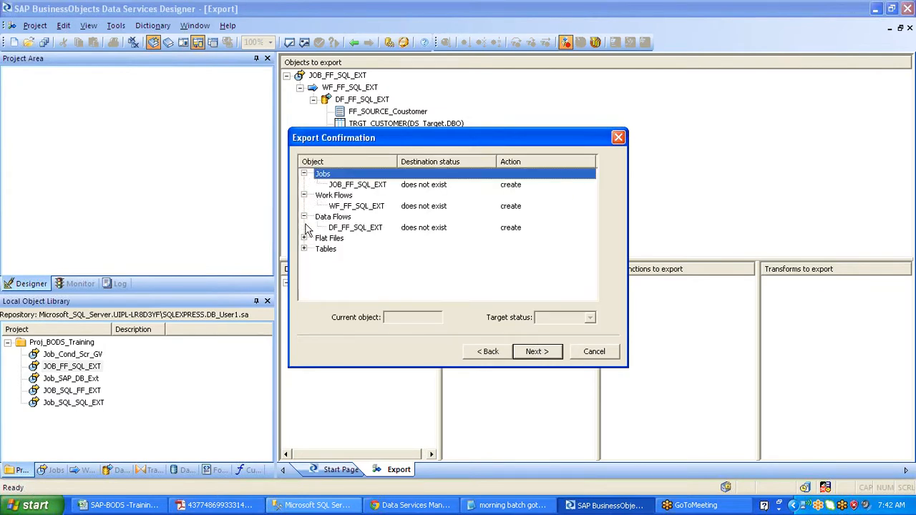
{"action": "left_click", "coordinate": [303, 237]}
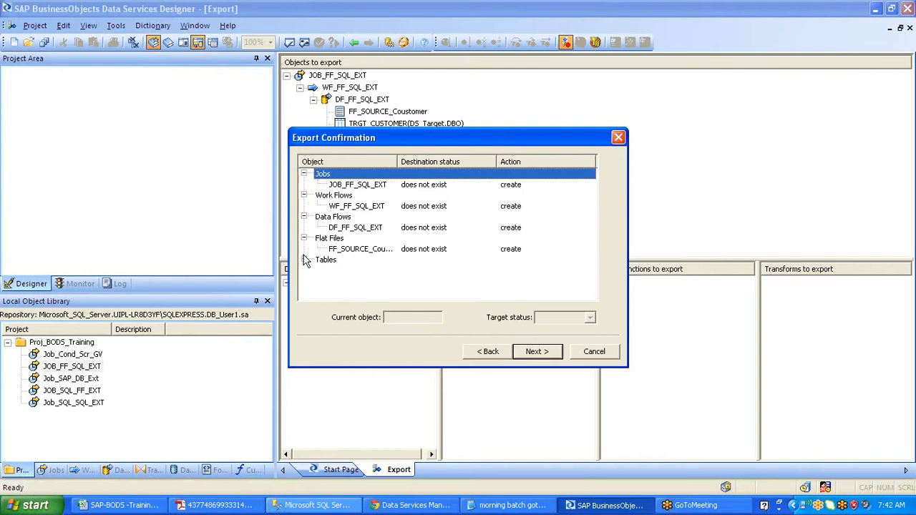
{"action": "left_click", "coordinate": [304, 259]}
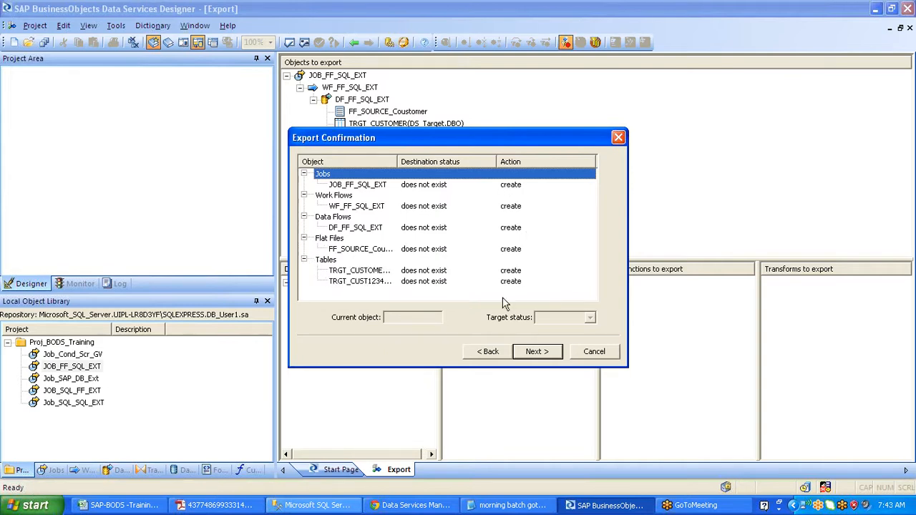
- Keep WF_FF_SQL_EXT and JOB_FF_SQL_EXT set to create, then proceed
{"action": "left_click", "coordinate": [513, 208]}
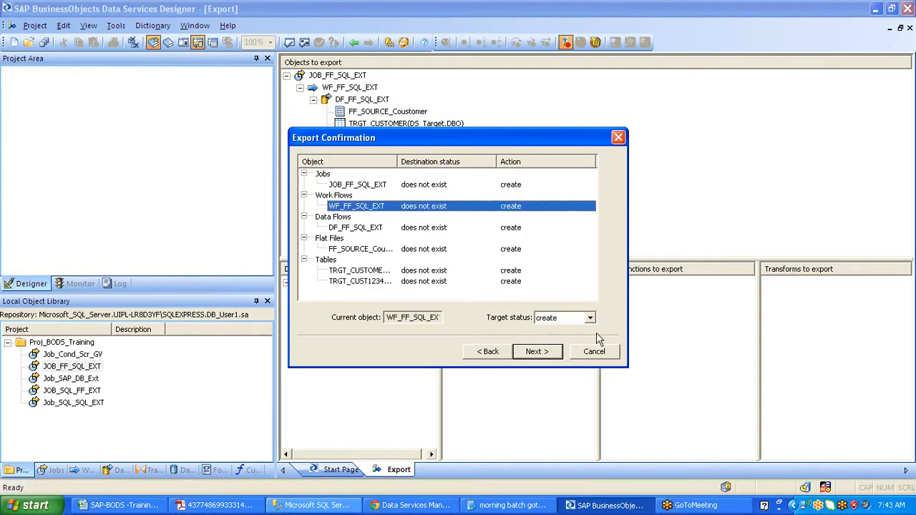
{"action": "left_click", "coordinate": [591, 319]}
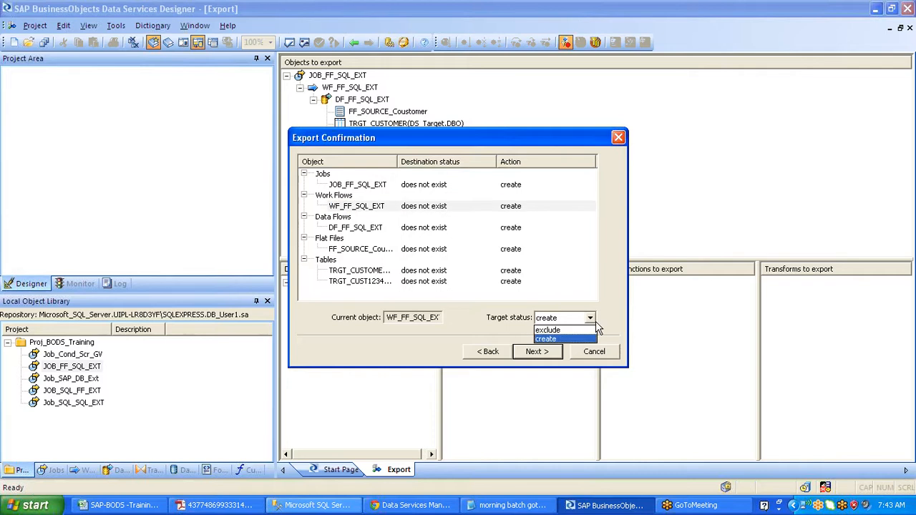
{"action": "left_click", "coordinate": [596, 323]}
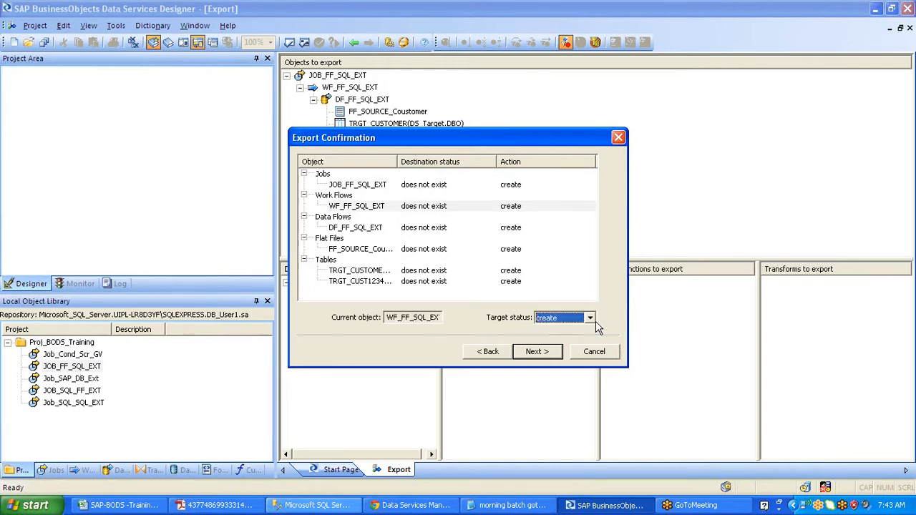
{"action": "left_click", "coordinate": [424, 184]}
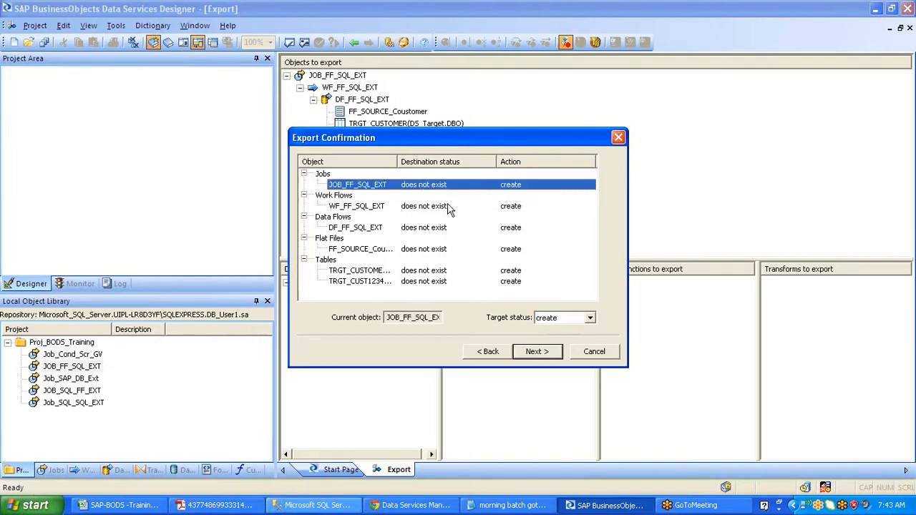
{"action": "left_click", "coordinate": [524, 351]}
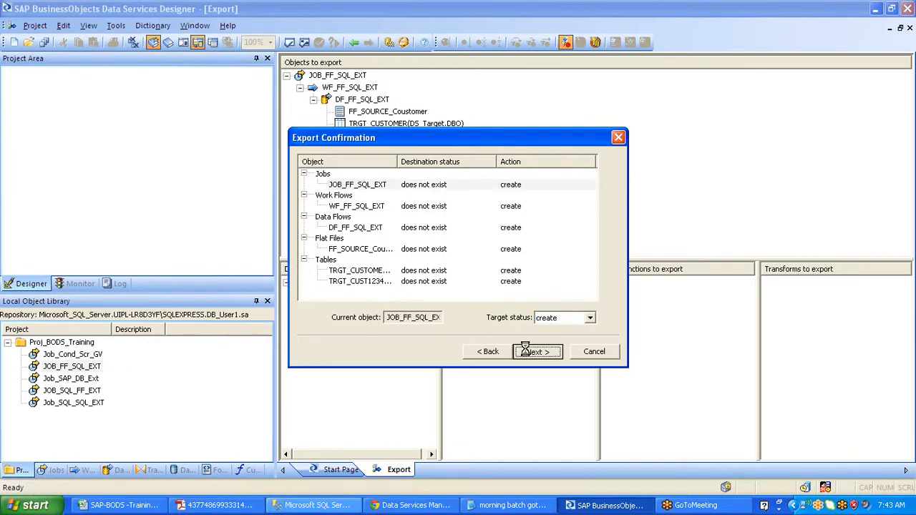
- Finish on the File Format Mapping page to export all 6 objects
{"action": "left_click", "coordinate": [548, 351]}
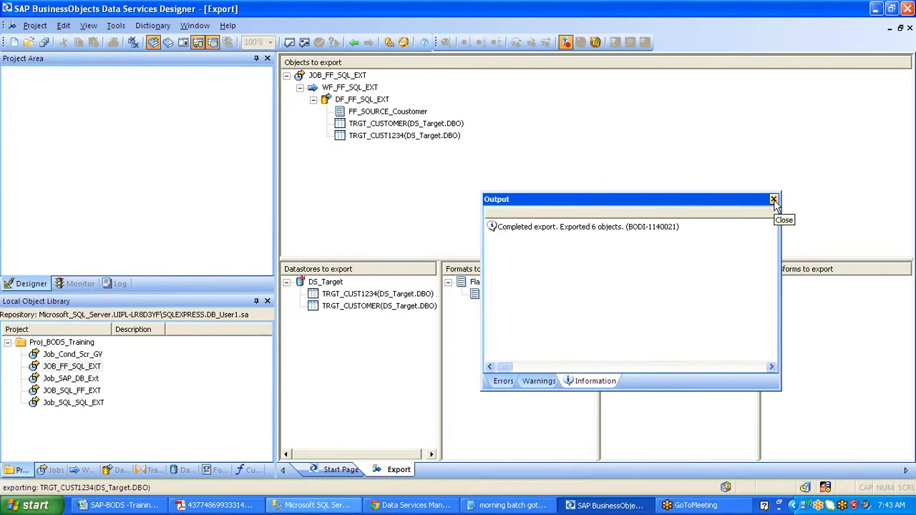
- Exit and relaunch the Designer, logging in to the DB_User2 repository
{"action": "left_click", "coordinate": [31, 28]}
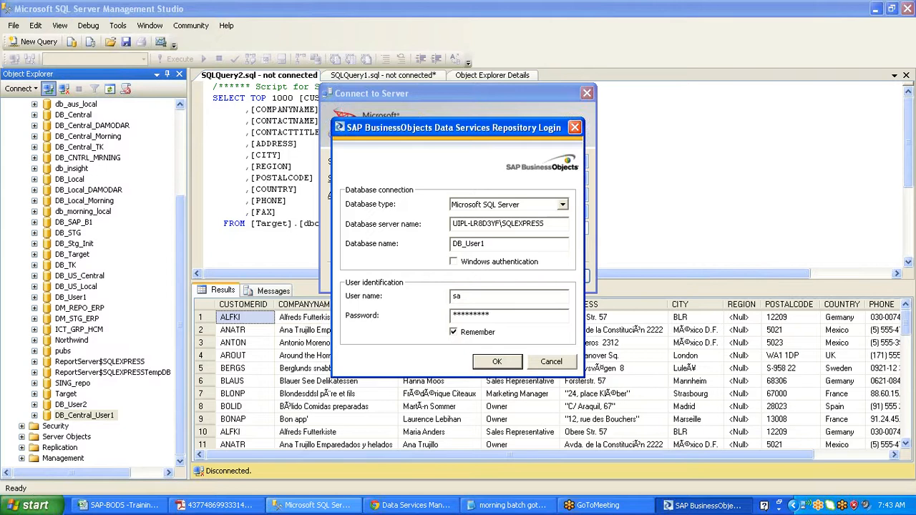
{"action": "key", "text": "Return"}
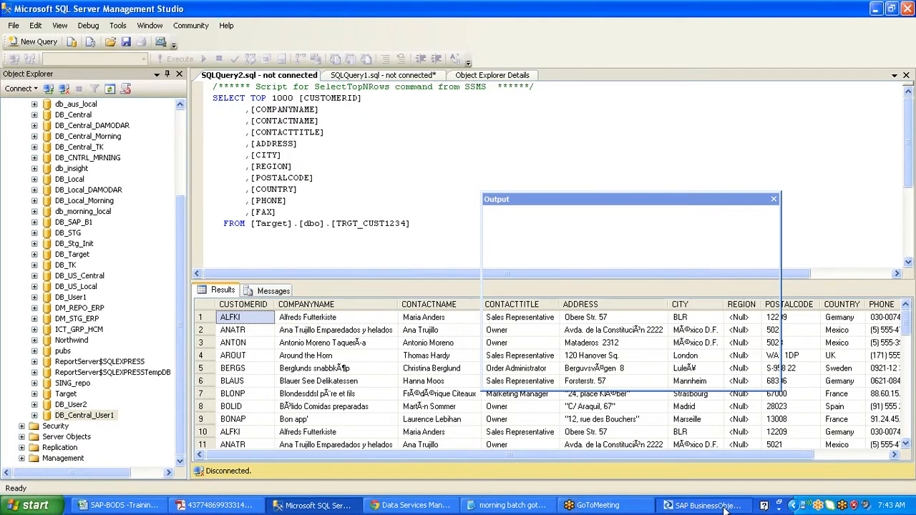
{"action": "left_click", "coordinate": [725, 506]}
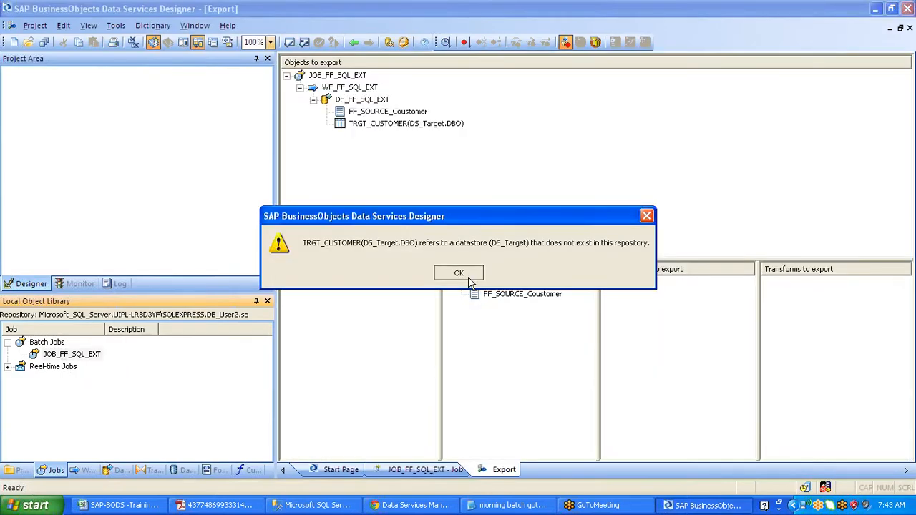
- Dismiss the missing DS_Target warning and check DB_User2's Datastores, Projects and Jobs lists
{"action": "left_click", "coordinate": [470, 279]}
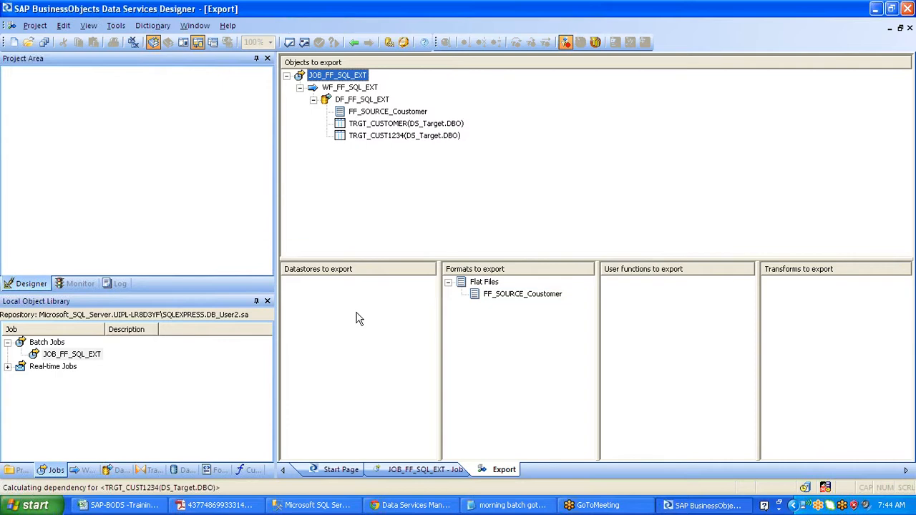
{"action": "left_click", "coordinate": [182, 469]}
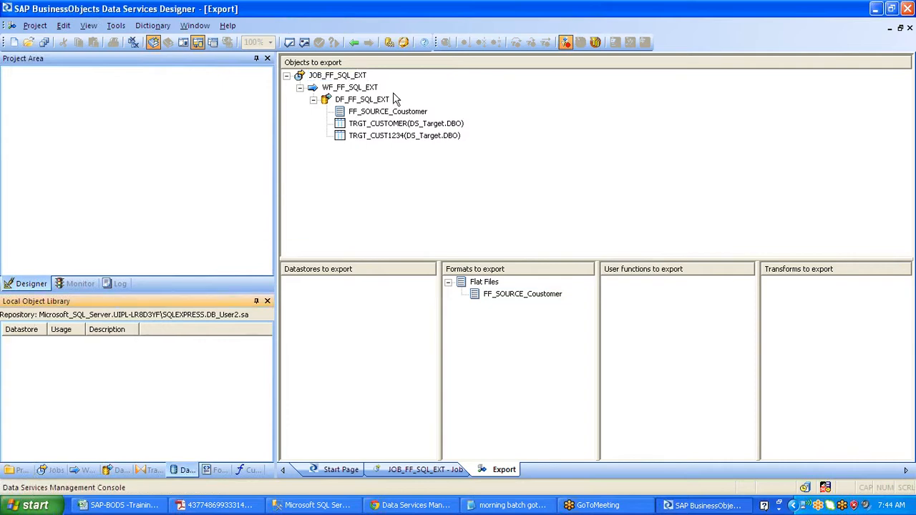
{"action": "left_click", "coordinate": [405, 136]}
{"action": "left_click", "coordinate": [909, 426]}
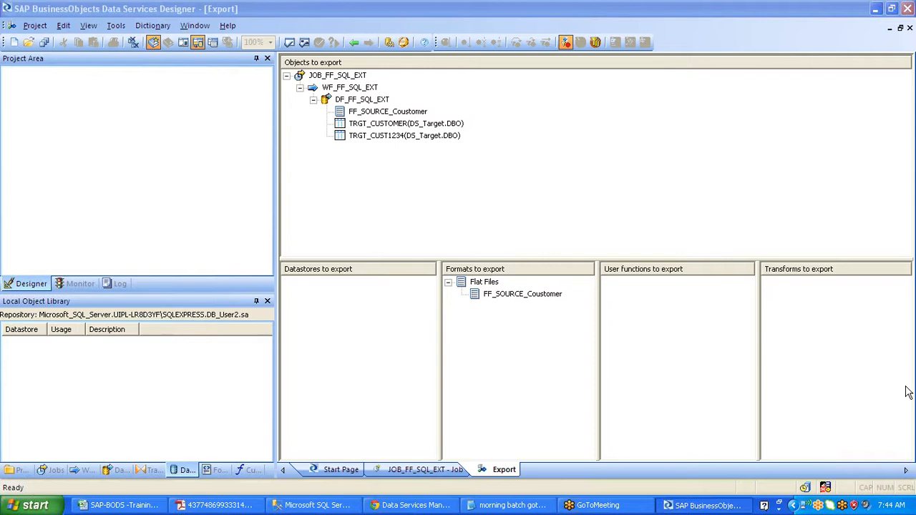
{"action": "left_click", "coordinate": [15, 470]}
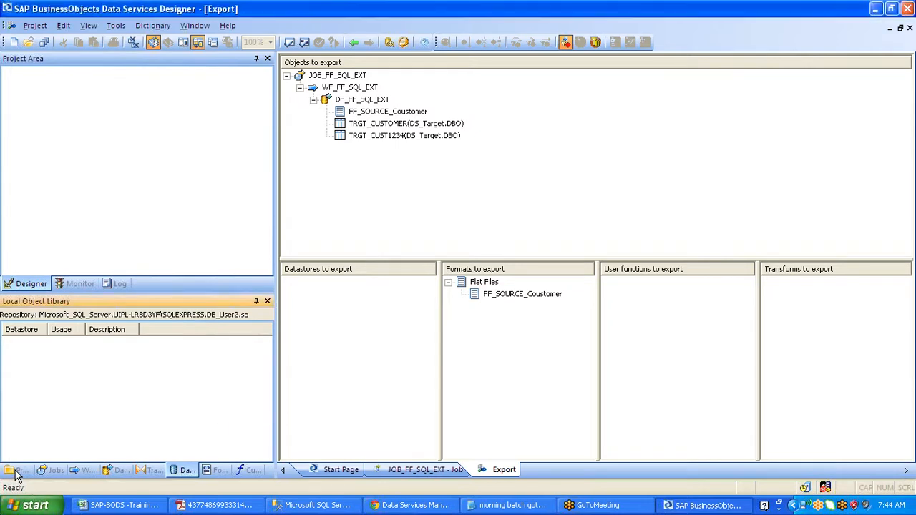
{"action": "left_click", "coordinate": [56, 470]}
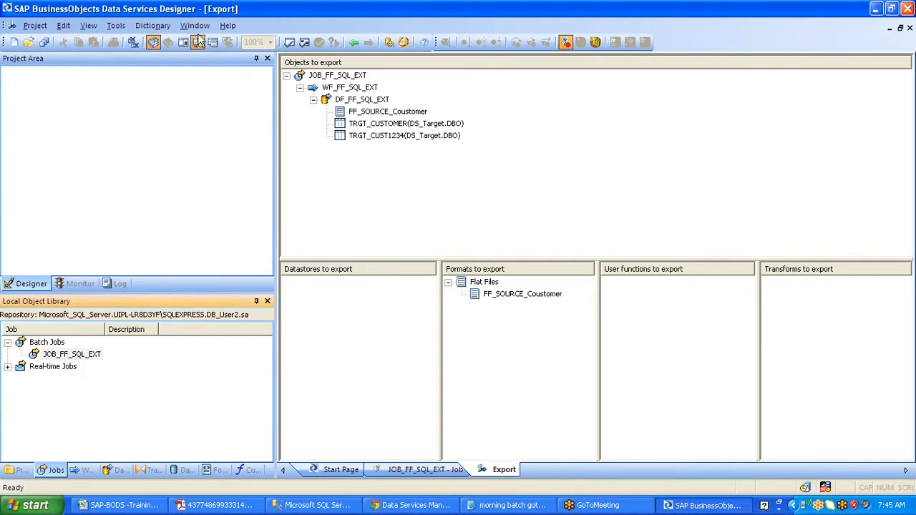
- Exit and log back in, entering and remembering the central repository password
{"action": "left_click", "coordinate": [33, 25]}
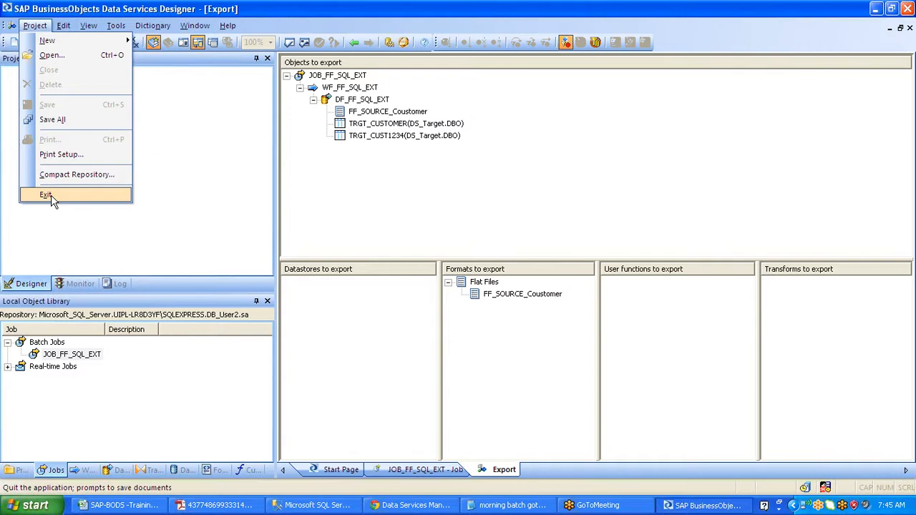
{"action": "left_click", "coordinate": [51, 194]}
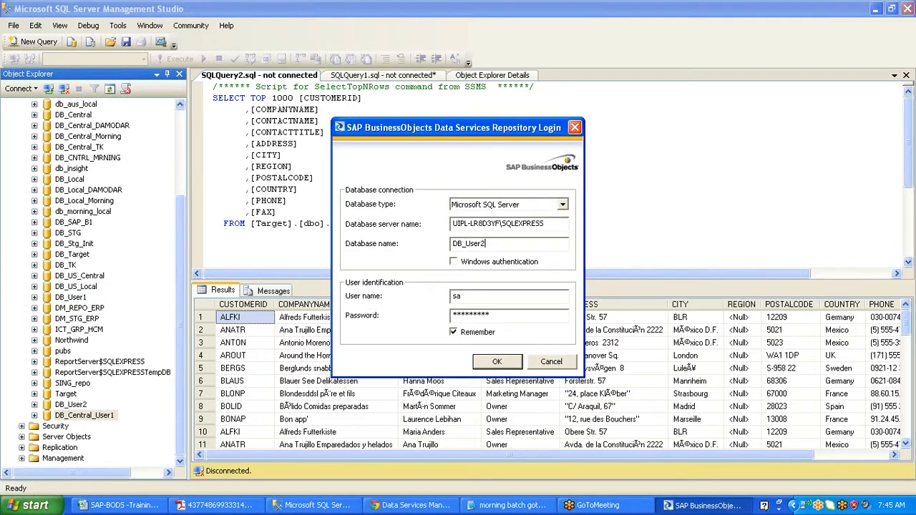
{"action": "key", "text": "Return"}
{"action": "key", "text": "Tab"}
{"action": "type", "text": "****"}
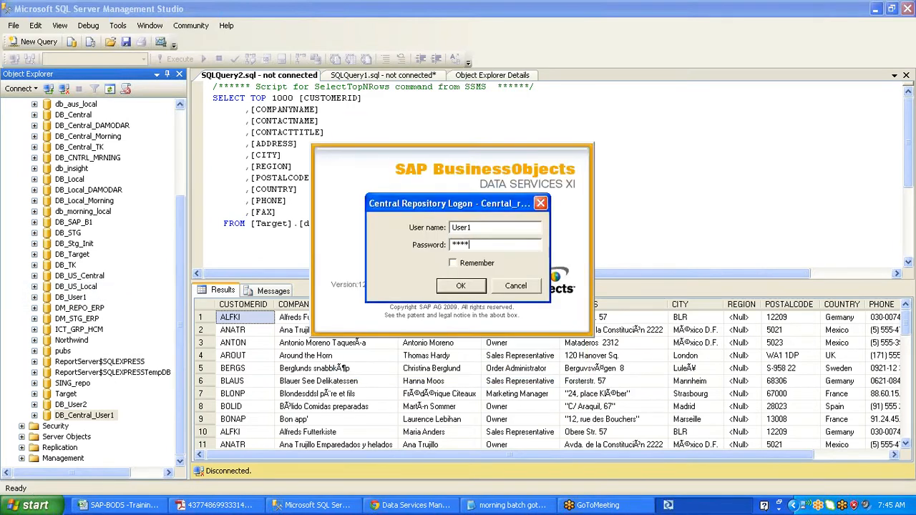
{"action": "type", "text": "*"}
{"action": "left_click", "coordinate": [453, 262]}
{"action": "left_click", "coordinate": [460, 290]}
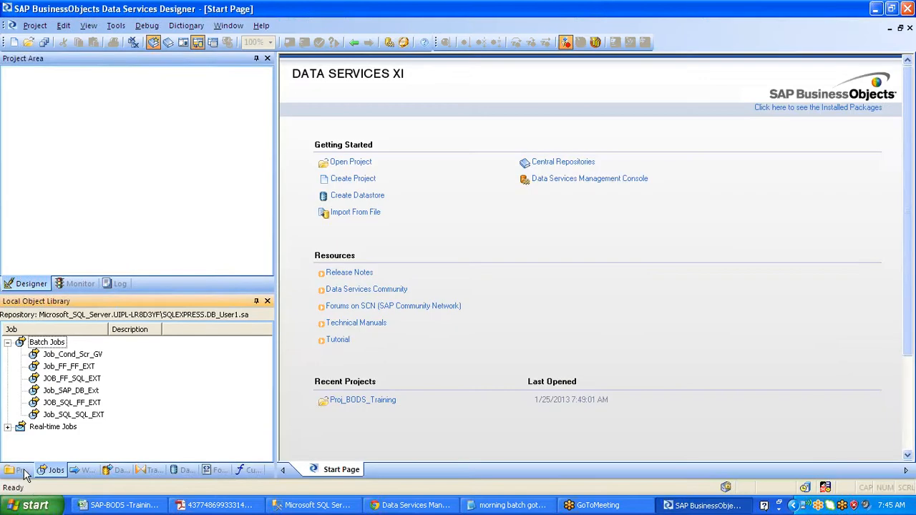
- Load Job_SAP_DB_Ext with its dependents for export and accept the DB_User2 destination
{"action": "left_click", "coordinate": [20, 470]}
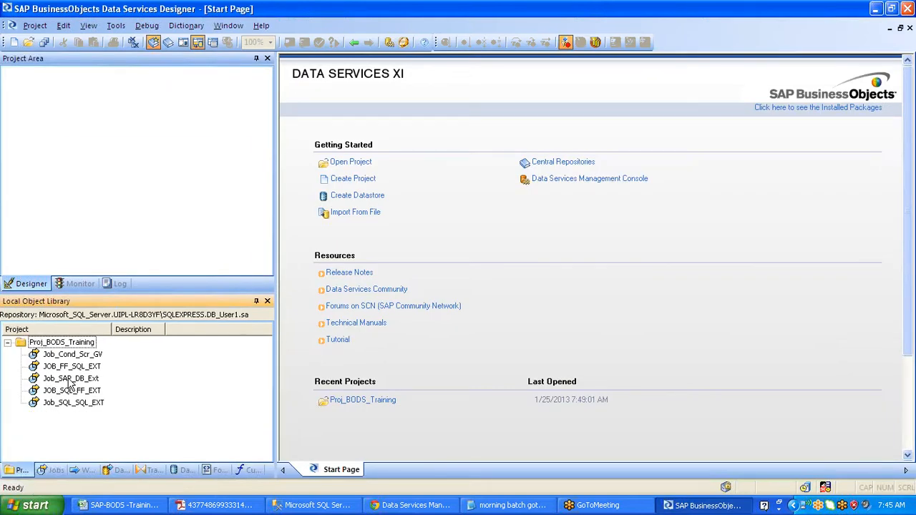
{"action": "right_click", "coordinate": [70, 382]}
{"action": "left_click", "coordinate": [123, 164]}
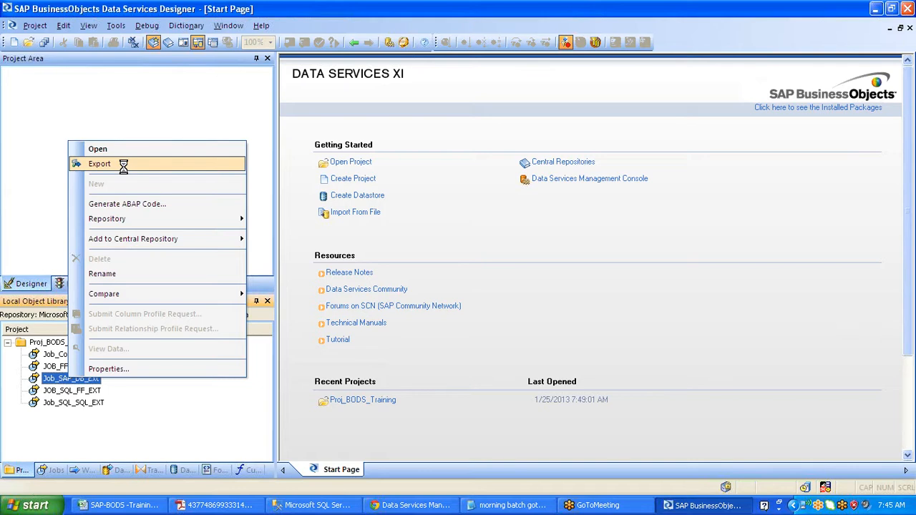
{"action": "right_click", "coordinate": [363, 76]}
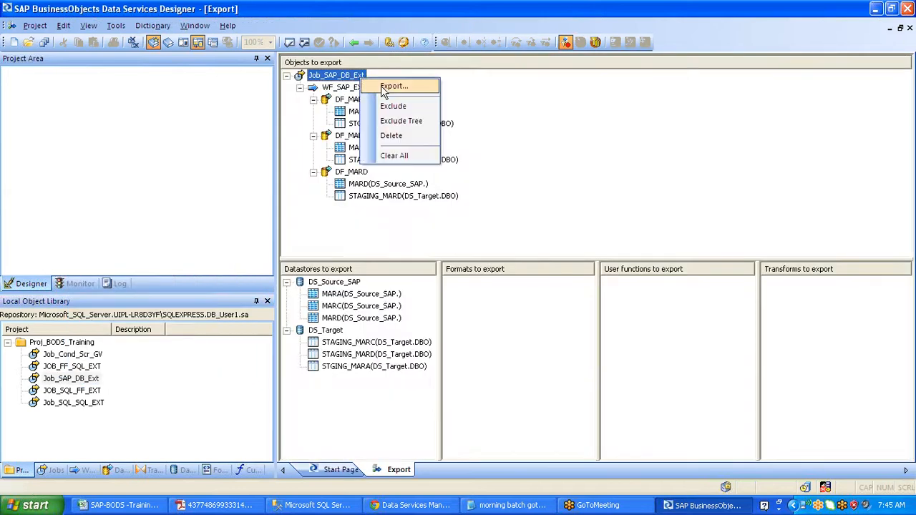
{"action": "left_click", "coordinate": [382, 87]}
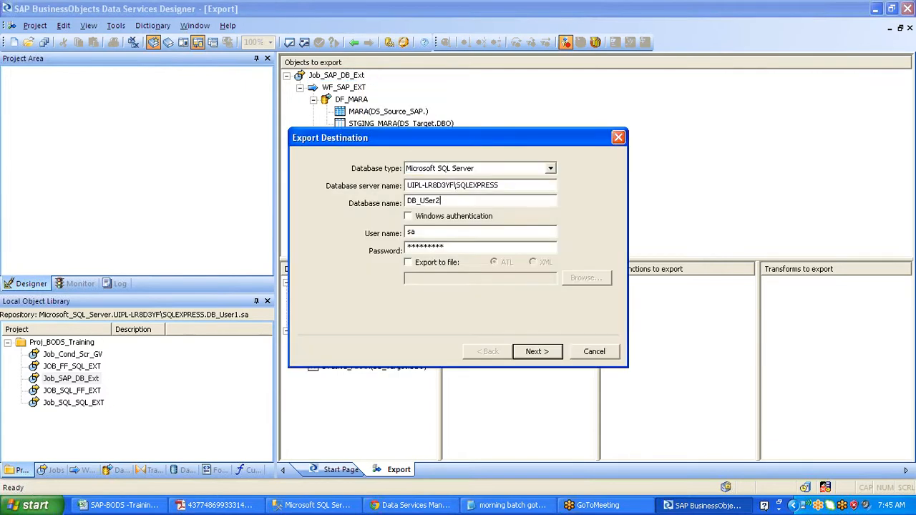
{"action": "left_click", "coordinate": [547, 355]}
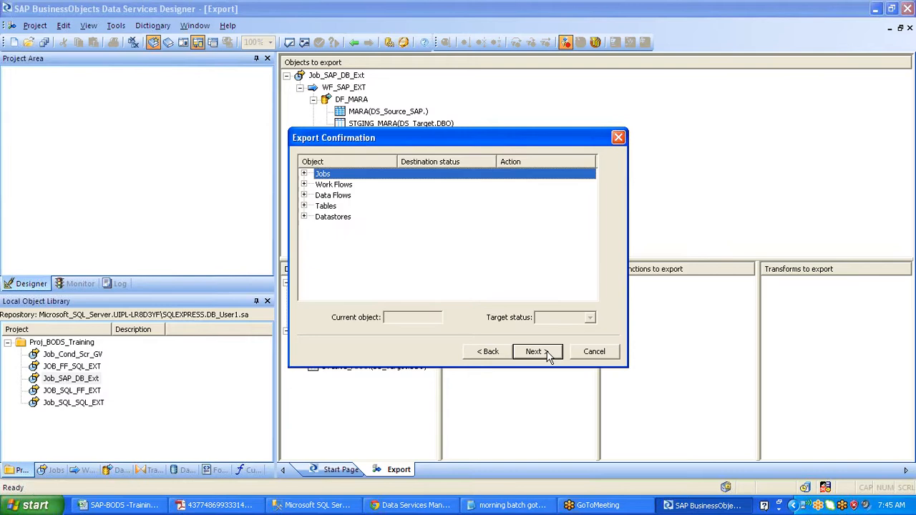
- Expand all export categories, keep Job_SAP_DB_Ext set to create, and continue to Datastore Export Options
{"action": "left_click", "coordinate": [304, 218]}
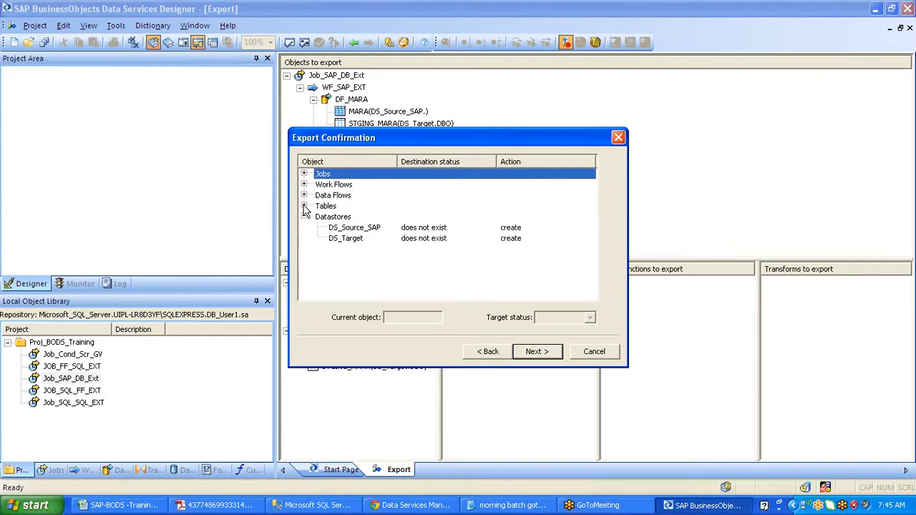
{"action": "left_click", "coordinate": [303, 206]}
{"action": "left_click", "coordinate": [303, 195]}
{"action": "left_click", "coordinate": [304, 184]}
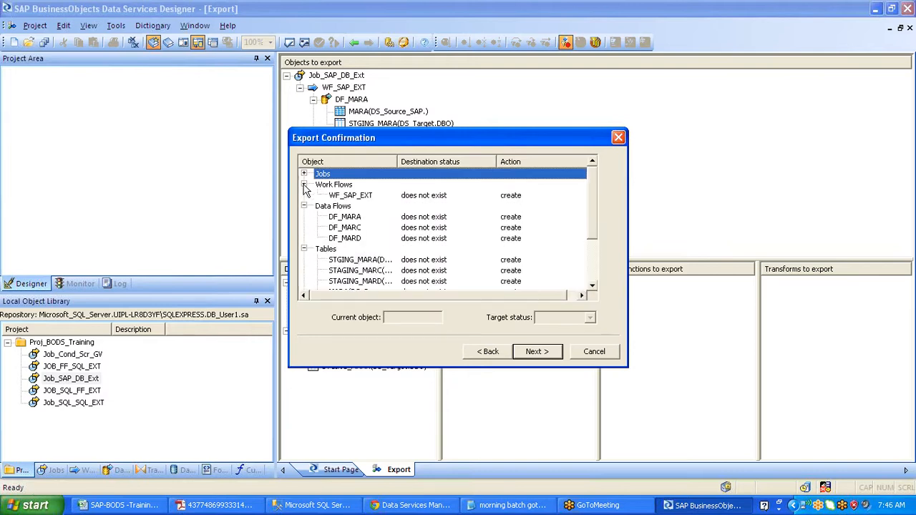
{"action": "left_click", "coordinate": [303, 174]}
{"action": "left_click", "coordinate": [423, 188]}
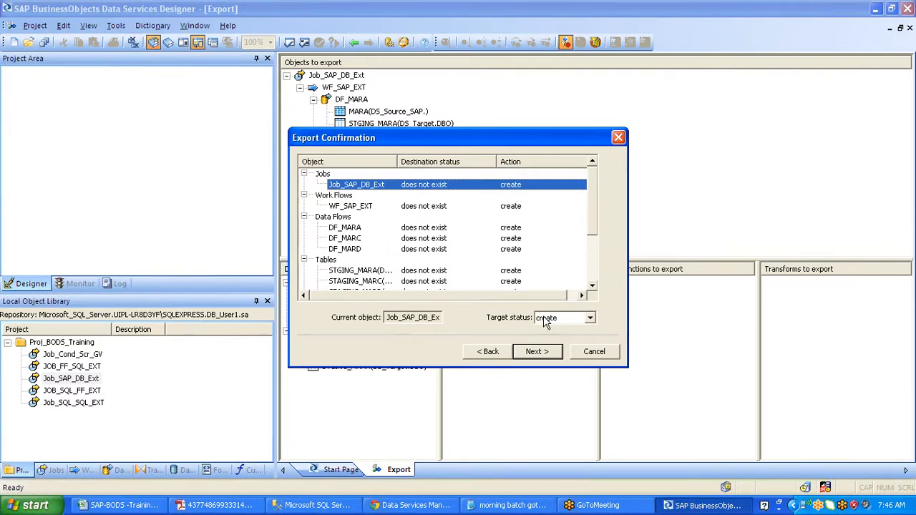
{"action": "left_click", "coordinate": [591, 318]}
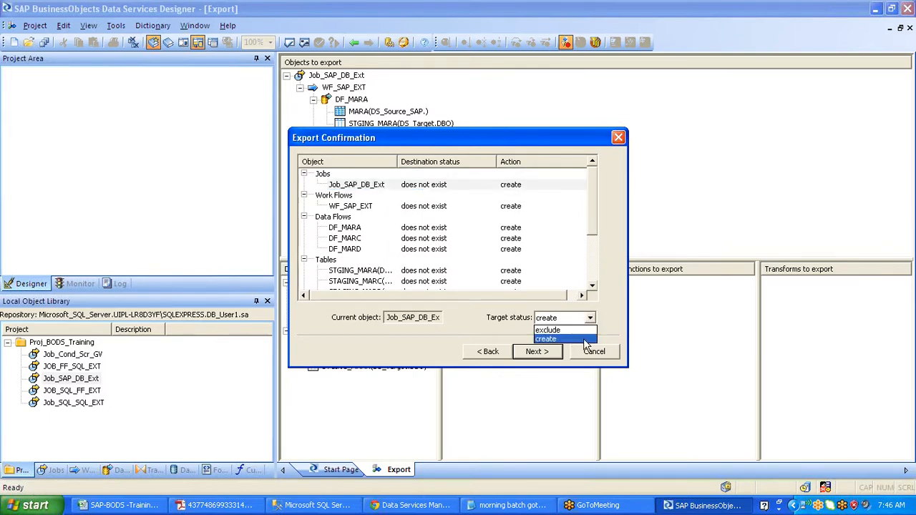
{"action": "left_click", "coordinate": [584, 338]}
{"action": "left_click", "coordinate": [552, 349]}
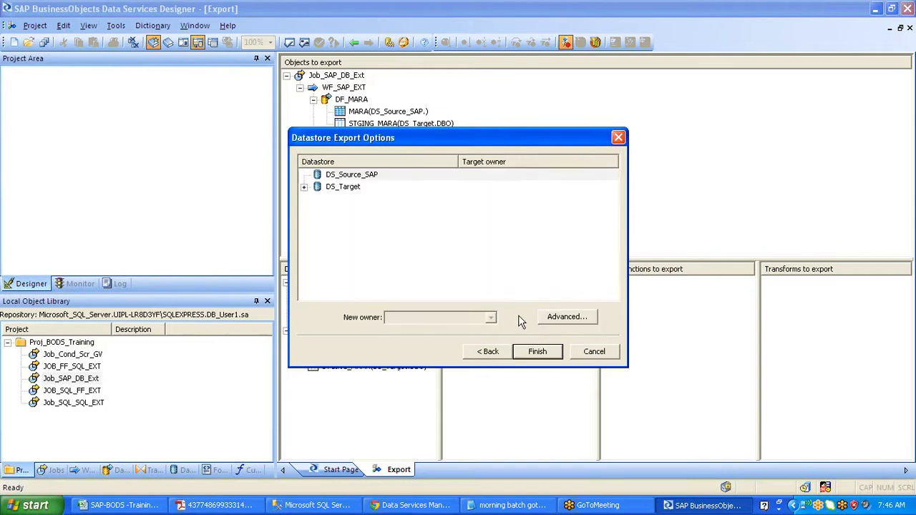
- Finish exporting the 13 objects, close the Output window, highlight DB_User1, and exit the Designer
{"action": "left_click", "coordinate": [542, 352]}
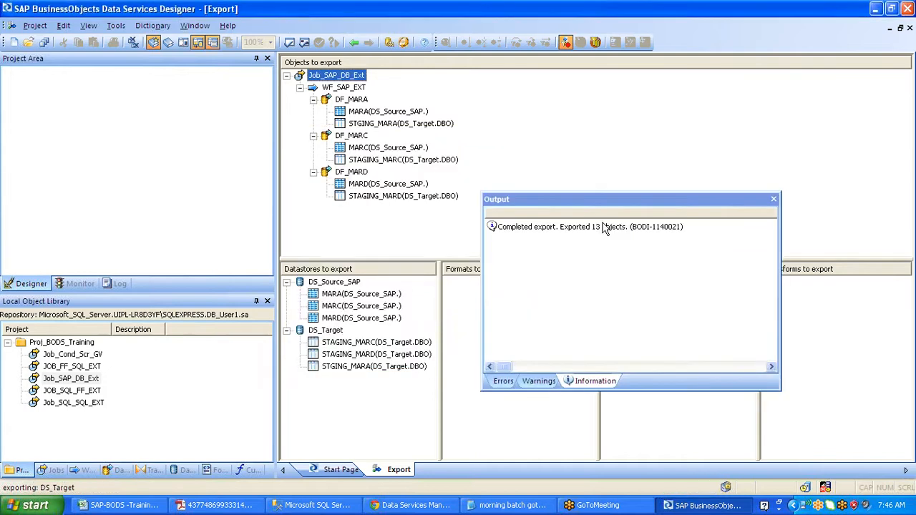
{"action": "left_click", "coordinate": [774, 200]}
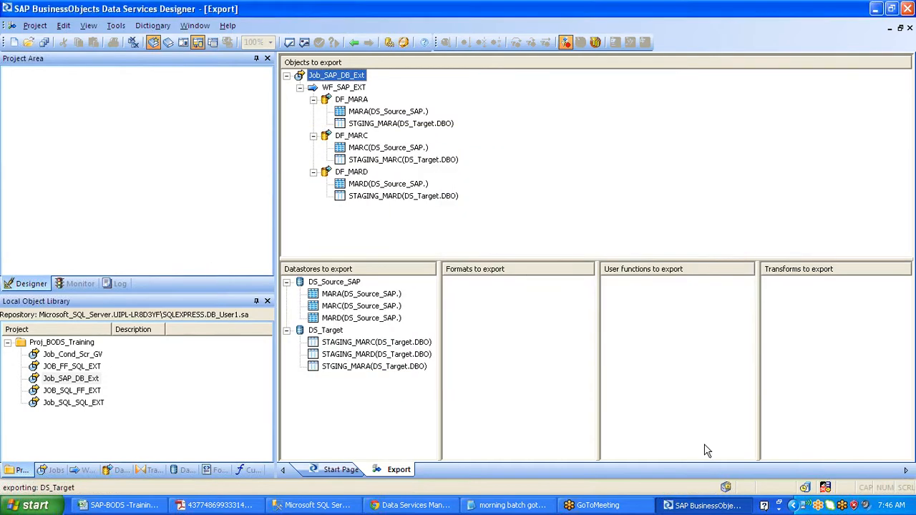
{"action": "left_click", "coordinate": [761, 313]}
{"action": "left_click_drag", "start_coordinate": [202, 317], "coordinate": [242, 317]}
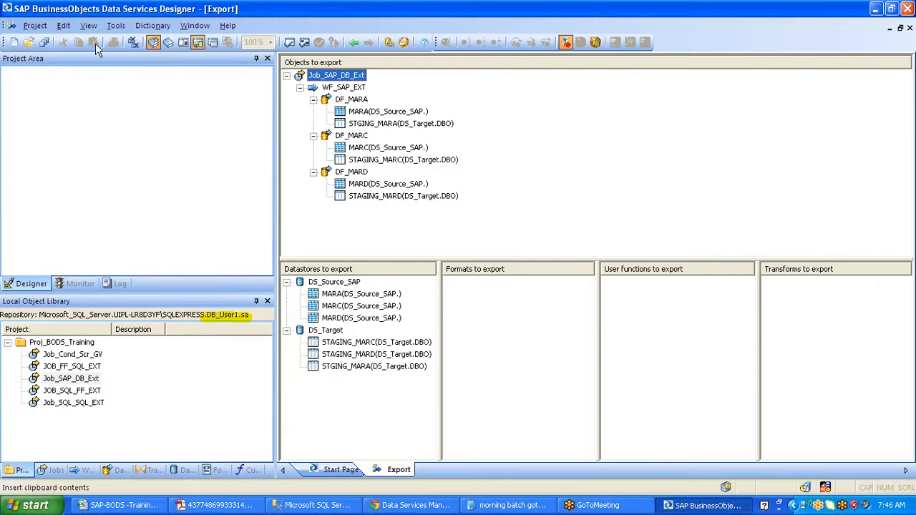
{"action": "left_click", "coordinate": [33, 26]}
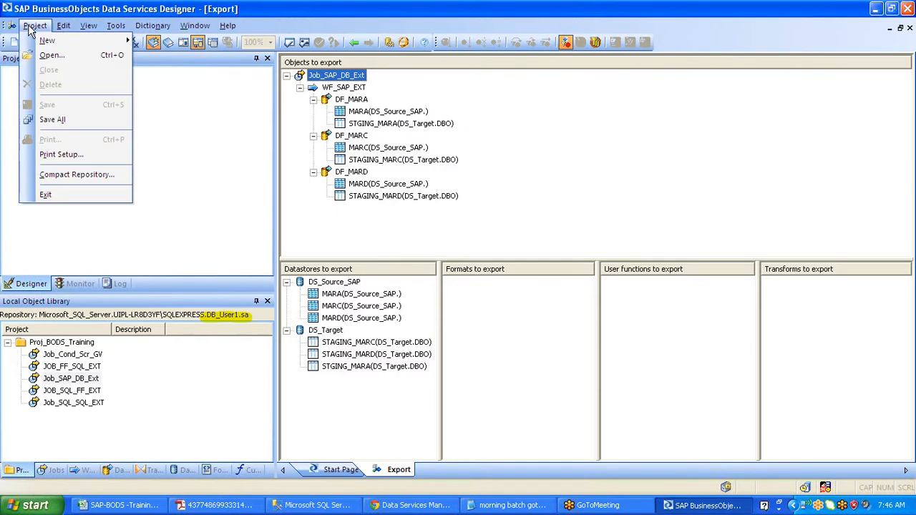
{"action": "left_click", "coordinate": [47, 196]}
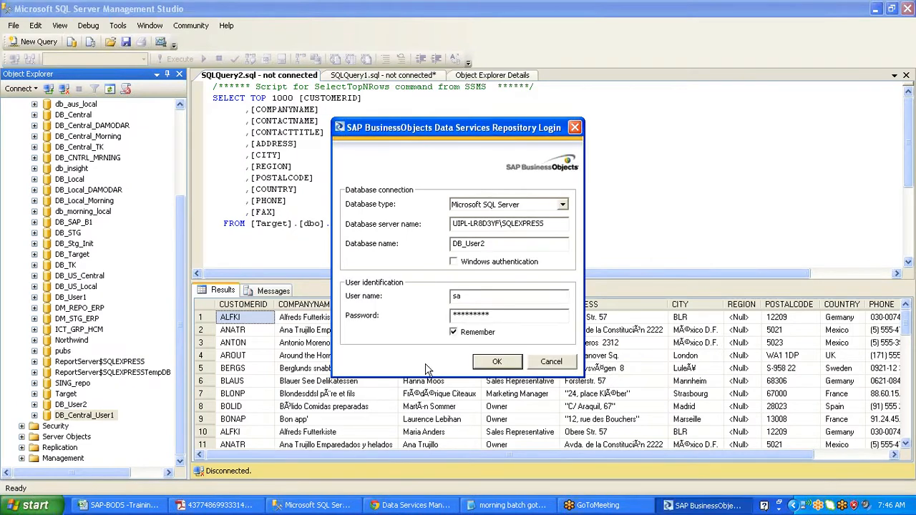
- Log in to DB_User2 and expand Batch Jobs to select Job_SAP_DB_Ext
{"action": "left_click", "coordinate": [501, 364]}
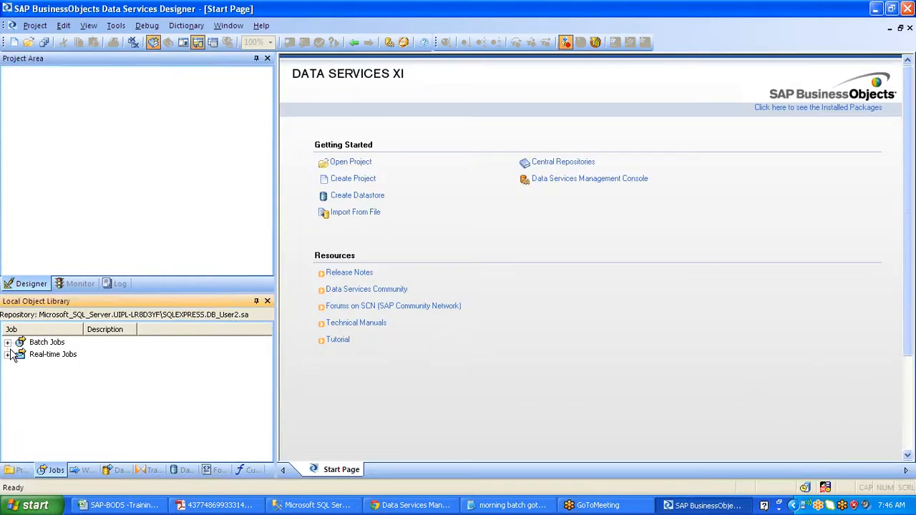
{"action": "left_click", "coordinate": [7, 342]}
{"action": "left_click", "coordinate": [71, 367]}
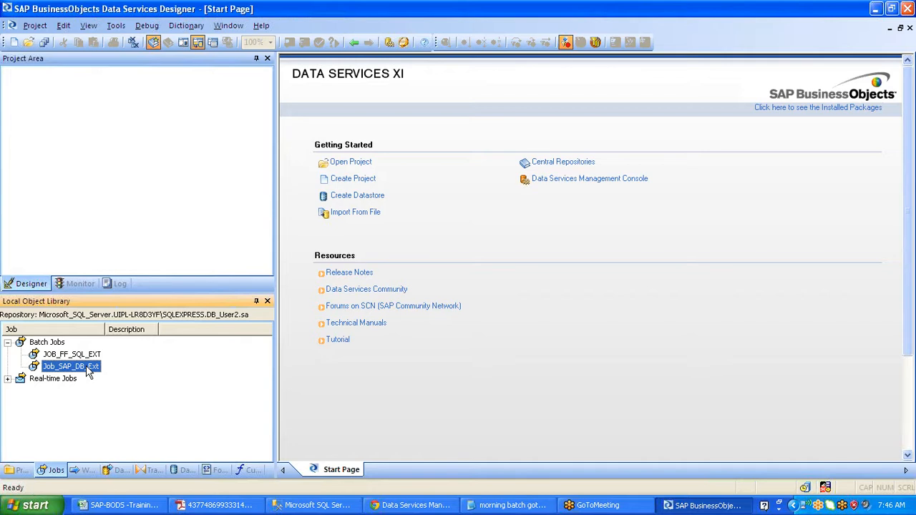
- Open Job_SAP_DB_Ext to show WF_SAP_EXT and list the DS_Source_SAP and DS_Target datastores
{"action": "double_click", "coordinate": [71, 366]}
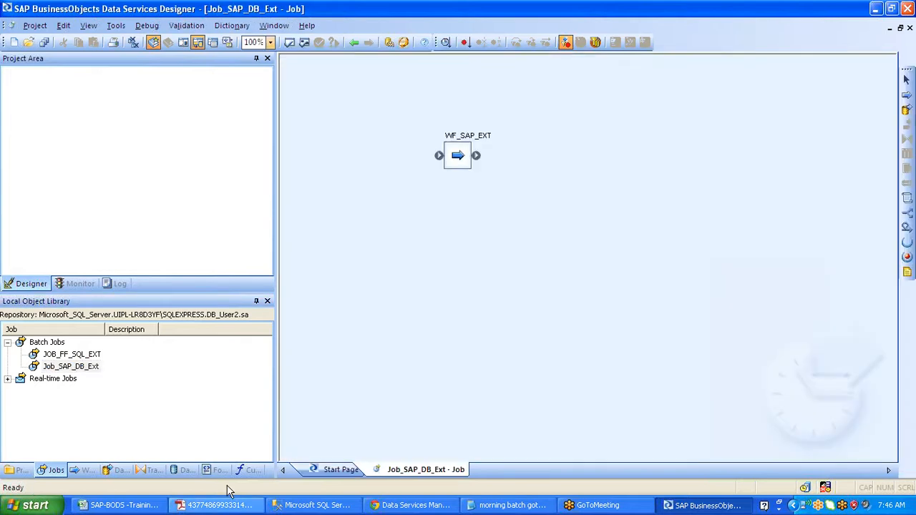
{"action": "left_click", "coordinate": [182, 470]}
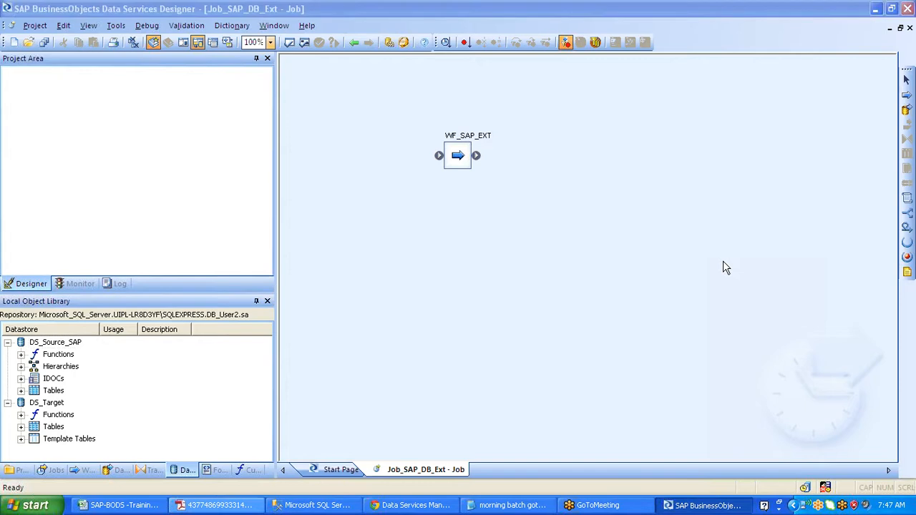
{"action": "left_click", "coordinate": [9, 510]}
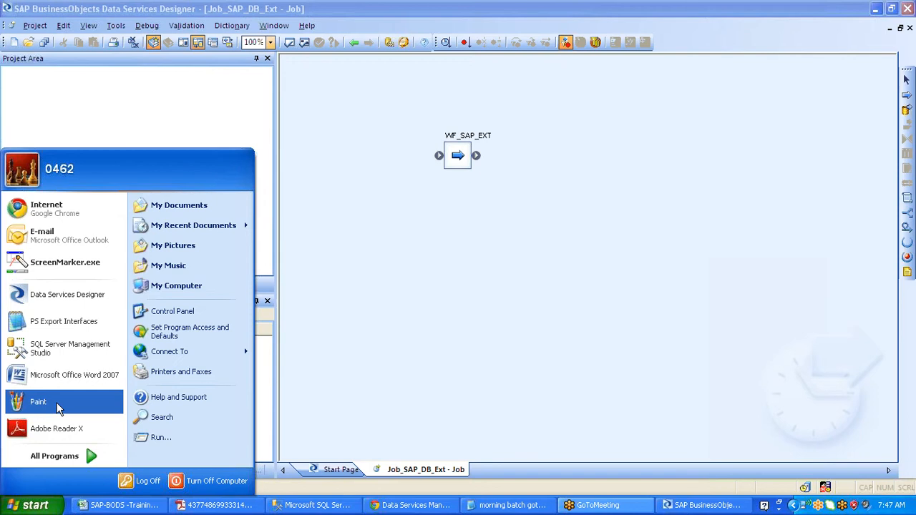
- In Paint, draw two squares, a wide rectangle above them, and a line joining the squares
{"action": "left_click", "coordinate": [57, 402]}
{"action": "left_click", "coordinate": [10, 144]}
{"action": "left_click_drag", "start_coordinate": [84, 144], "coordinate": [152, 212]}
{"action": "left_click_drag", "start_coordinate": [326, 122], "coordinate": [415, 212]}
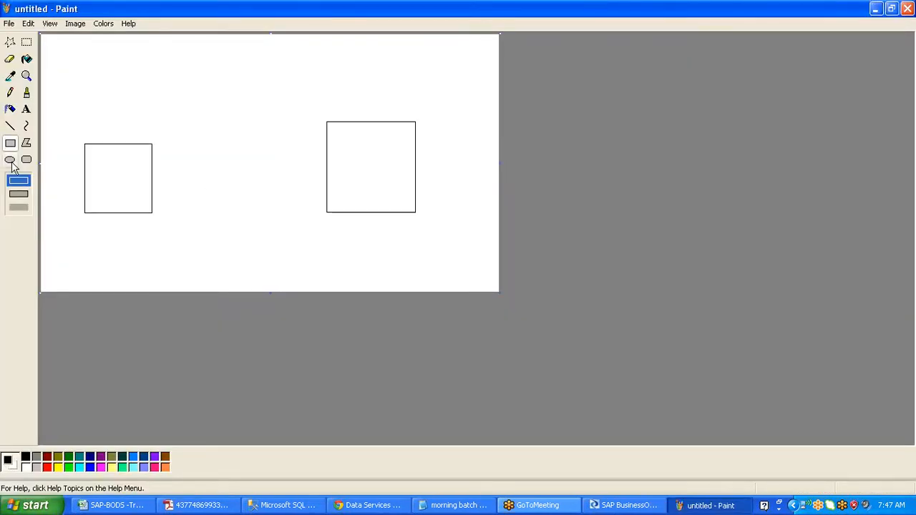
{"action": "left_click_drag", "start_coordinate": [174, 46], "coordinate": [303, 88]}
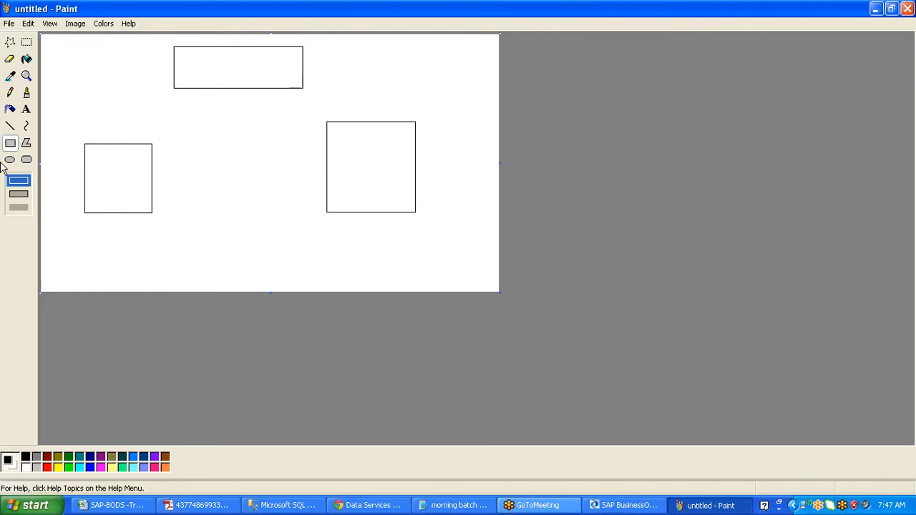
{"action": "left_click", "coordinate": [10, 125]}
{"action": "left_click_drag", "start_coordinate": [127, 176], "coordinate": [341, 161]}
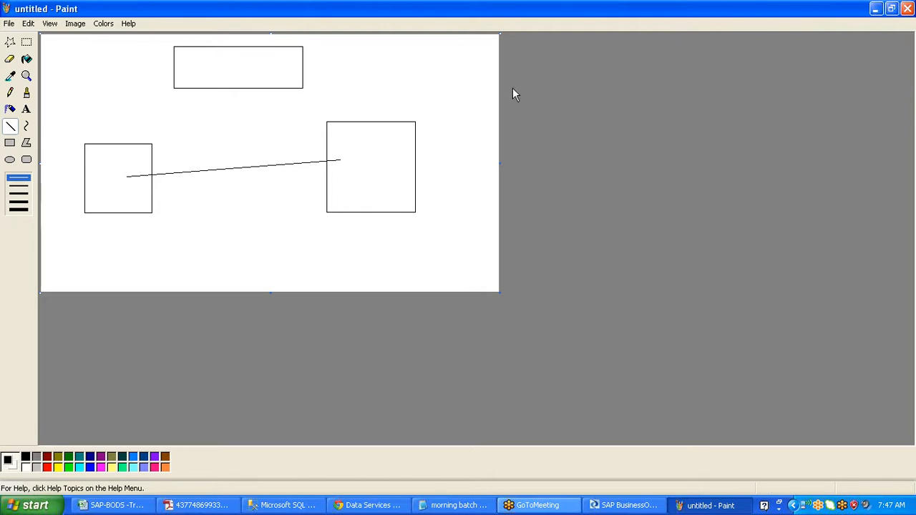
- Switch to the Data Services Designer and exit it via Project > Exit
{"action": "left_click", "coordinate": [609, 507]}
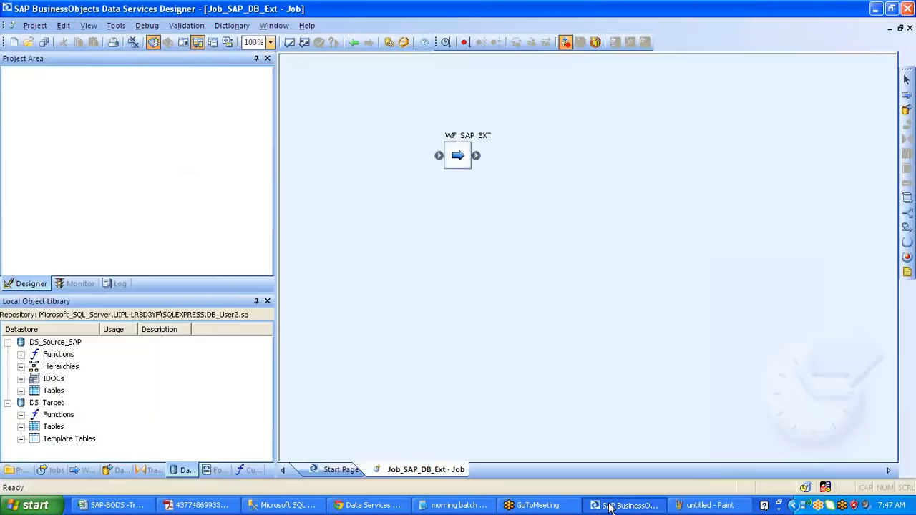
{"action": "left_click", "coordinate": [34, 26]}
{"action": "left_click", "coordinate": [46, 196]}
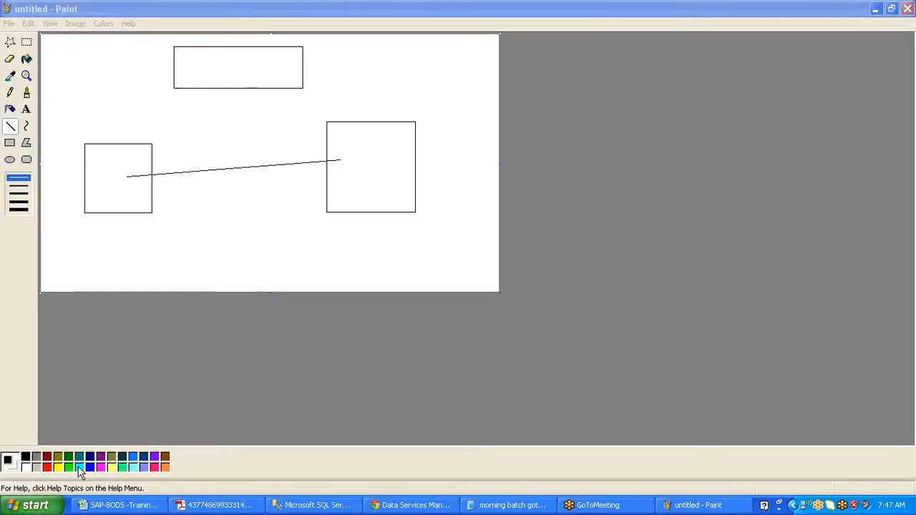
{"action": "key", "text": "super"}
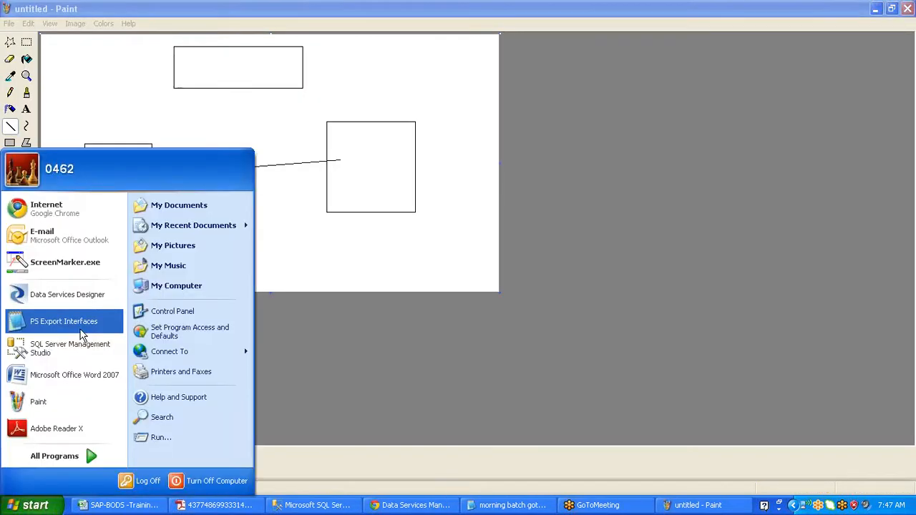
- Relaunch the Designer, log in to DB_User1, and minimise it to return to Paint
{"action": "left_click", "coordinate": [93, 295]}
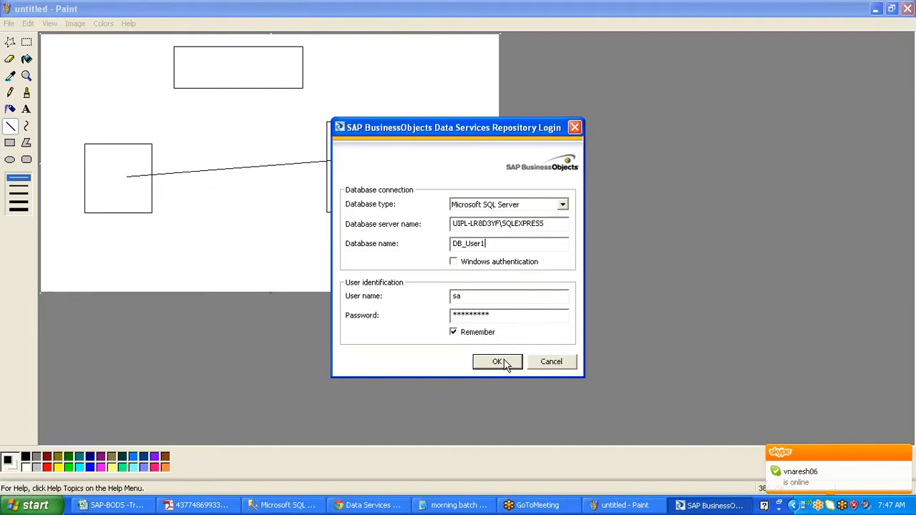
{"action": "left_click", "coordinate": [498, 362]}
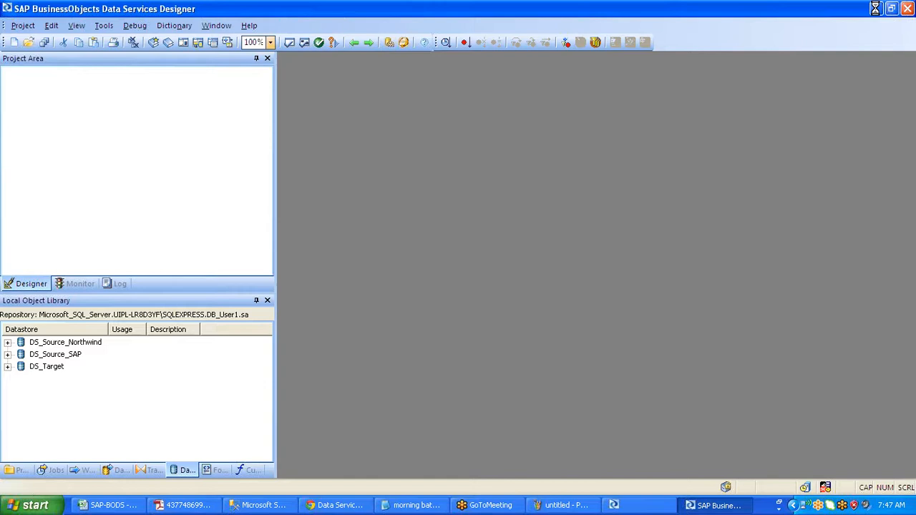
{"action": "left_click", "coordinate": [874, 9]}
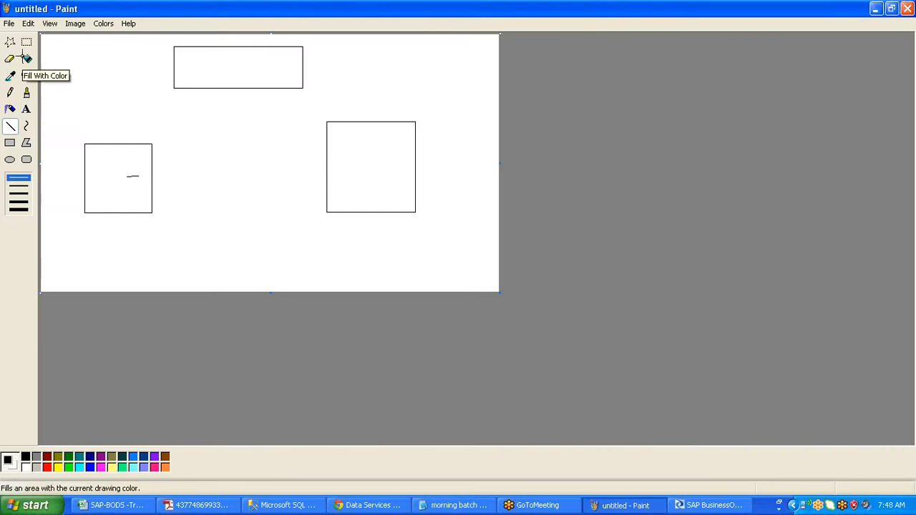
- Draw a line from the left square up-right, undoing two stray short lines
{"action": "left_click_drag", "start_coordinate": [123, 162], "coordinate": [188, 115]}
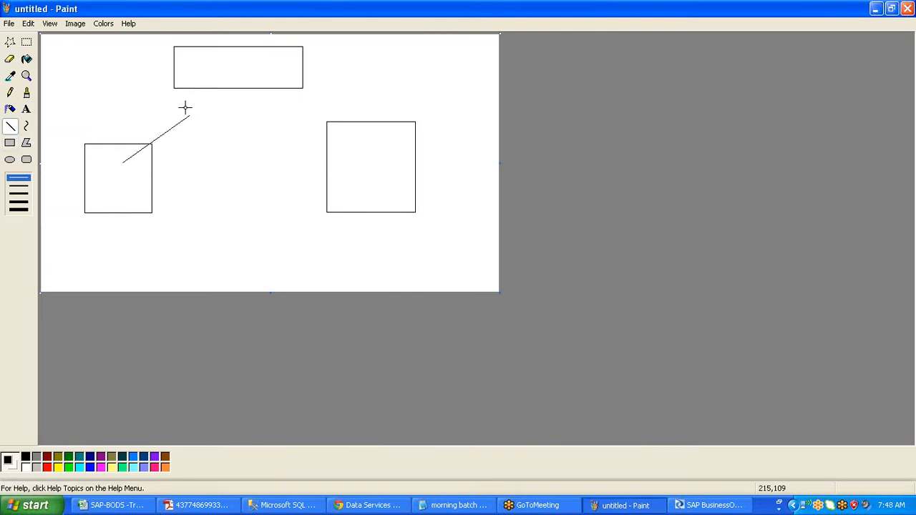
{"action": "left_click_drag", "start_coordinate": [187, 106], "coordinate": [201, 129]}
{"action": "key", "text": "ctrl+z"}
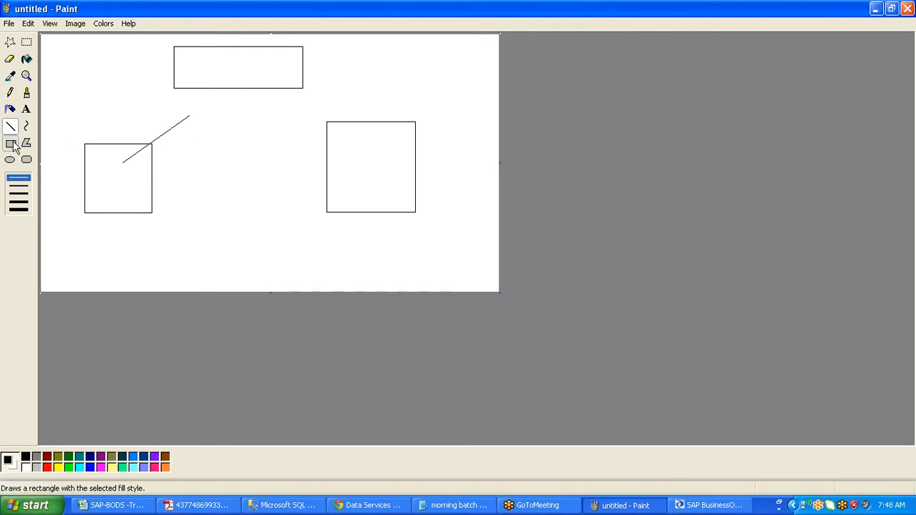
{"action": "left_click_drag", "start_coordinate": [187, 104], "coordinate": [201, 136]}
{"action": "key", "text": "ctrl+z"}
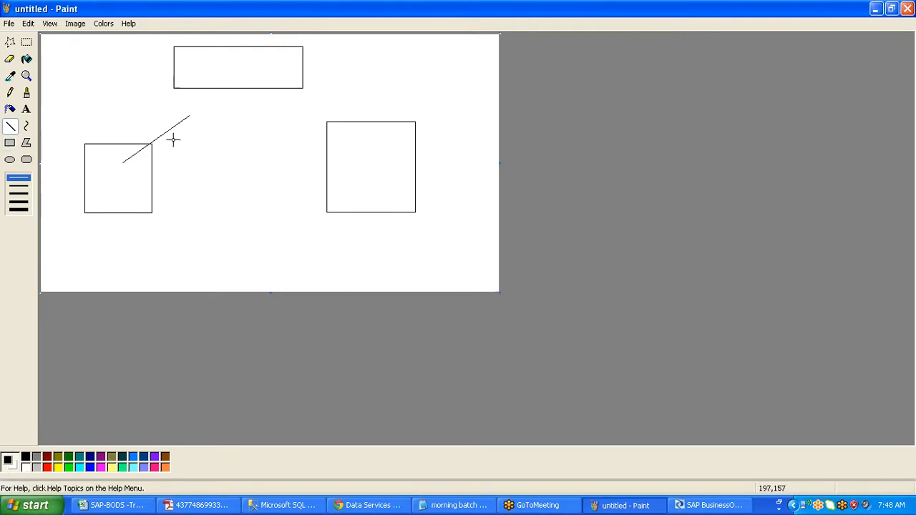
- Draw a small rectangle at the line's upper end and a line from it to the right square
{"action": "left_click", "coordinate": [10, 142]}
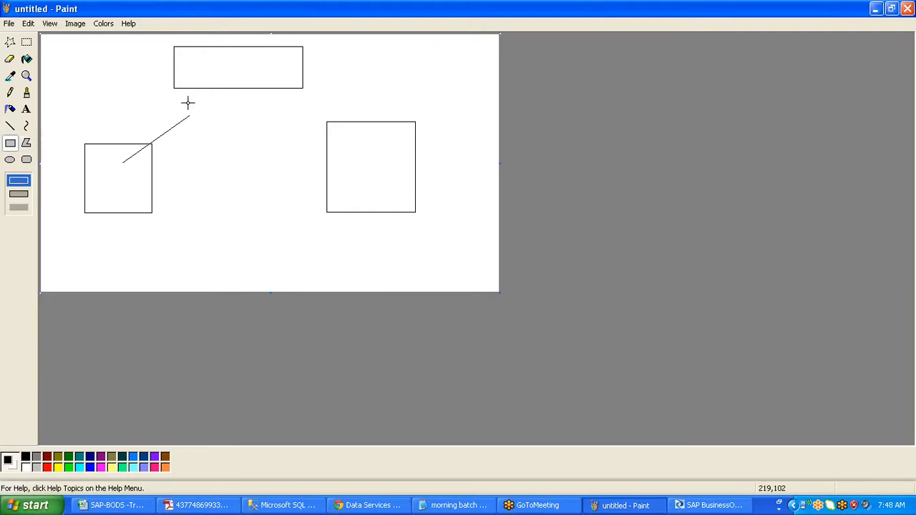
{"action": "left_click_drag", "start_coordinate": [187, 103], "coordinate": [203, 137]}
{"action": "left_click", "coordinate": [10, 125]}
{"action": "left_click_drag", "start_coordinate": [203, 112], "coordinate": [350, 185]}
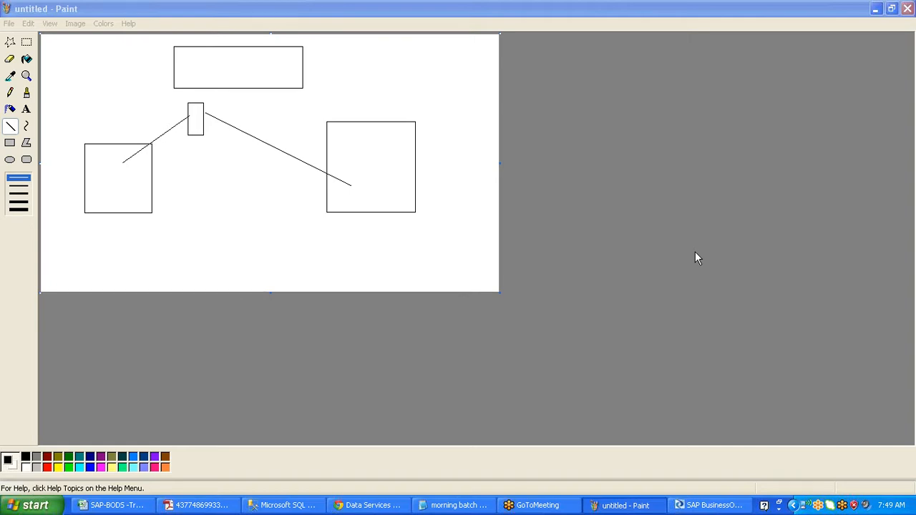
- Bring the Data Services Designer back to the front on its Start Page
{"action": "left_click", "coordinate": [704, 504]}
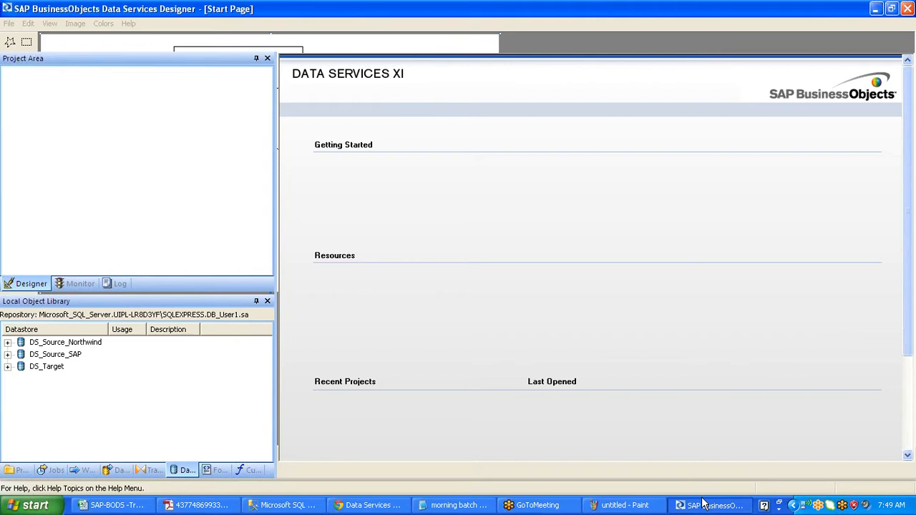
- Cancel the Dev_Central Repo entry, check databases in SSMS, and start a new US_Central_repo connection
{"action": "left_click", "coordinate": [116, 25]}
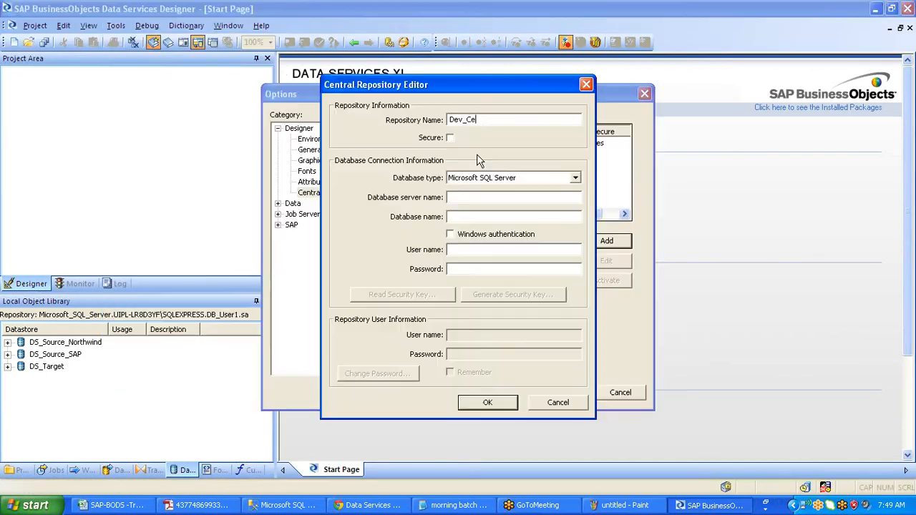
{"action": "type", "text": "ntral Repo"}
{"action": "left_click", "coordinate": [544, 406]}
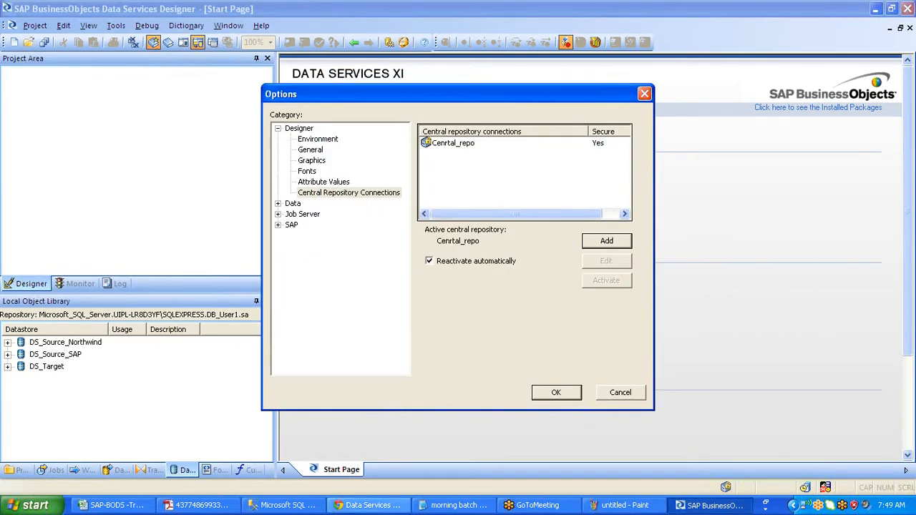
{"action": "left_click", "coordinate": [274, 511]}
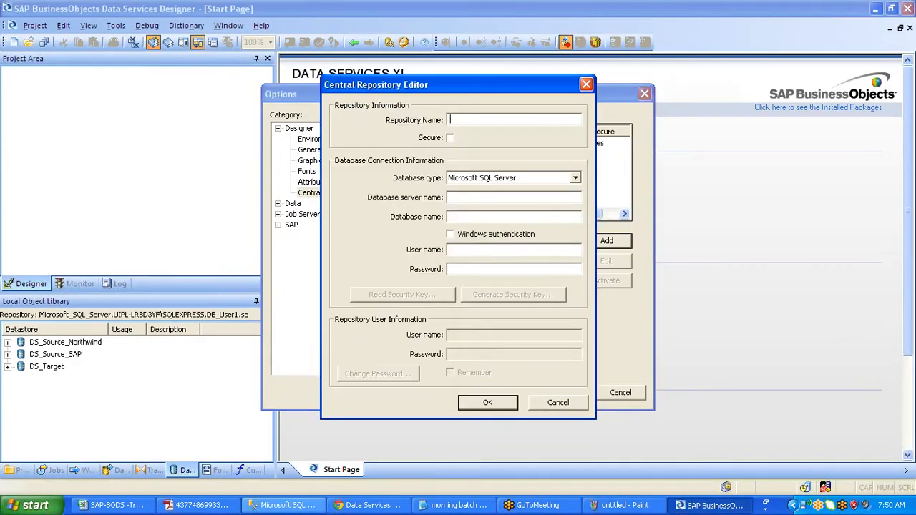
{"action": "type", "text": "US_Central_repo"}
- Paste DB_US_Central as the database name after checking the server details in SSMS
{"action": "key", "text": "Tab"}
{"action": "key", "text": "Tab"}
{"action": "key", "text": "Tab"}
{"action": "left_click", "coordinate": [465, 217]}
{"action": "type", "text": "DB_US_Central"}
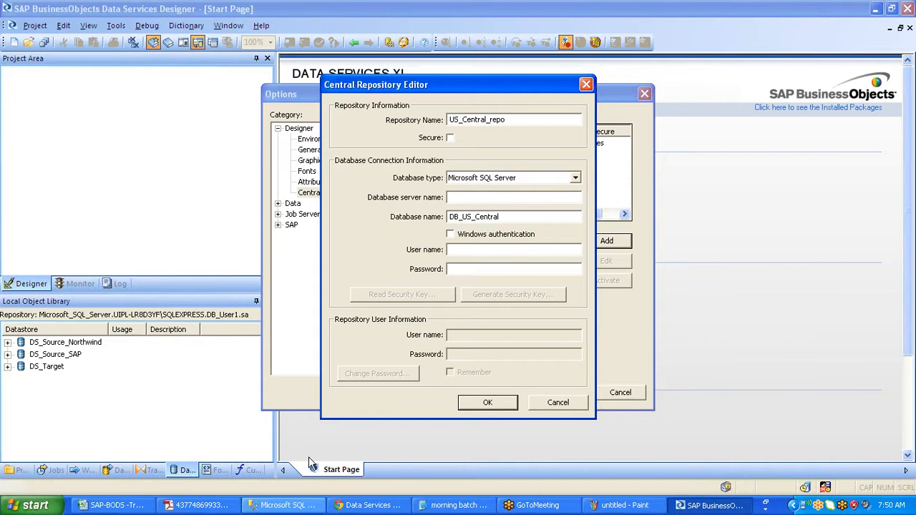
{"action": "left_click", "coordinate": [307, 507]}
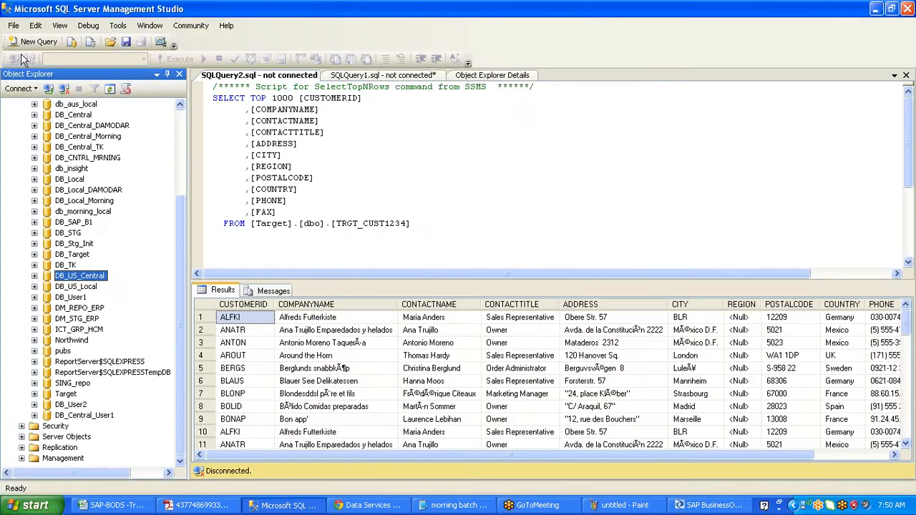
{"action": "left_click", "coordinate": [24, 59]}
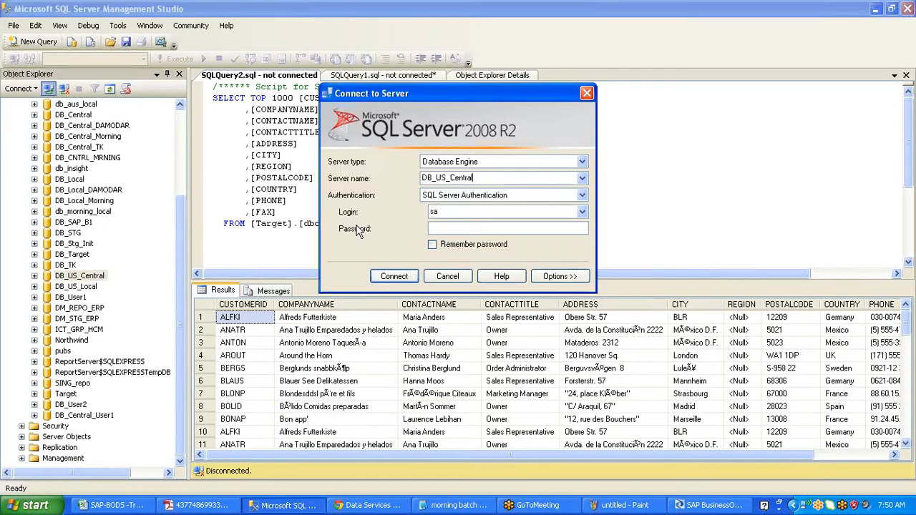
{"action": "key", "text": "alt+Tab"}
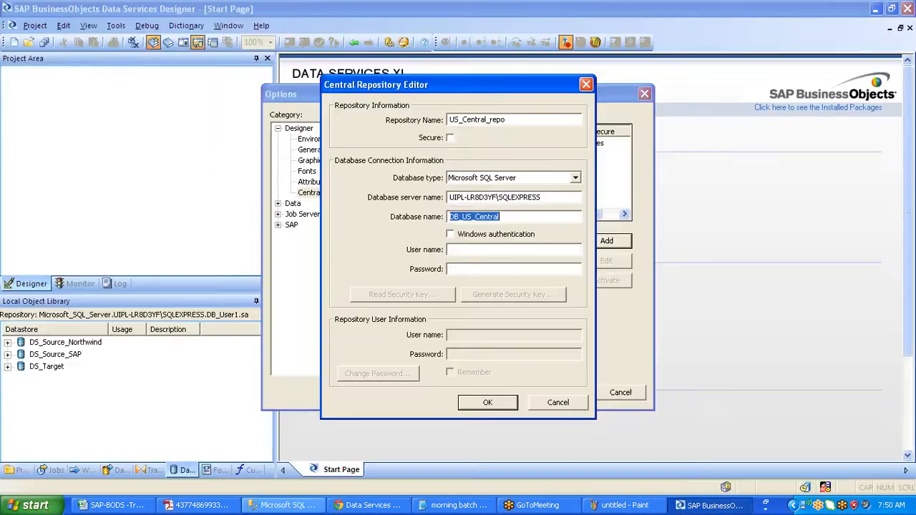
- Enter user sa and the database password, then save the connection, which is rejected as secure
{"action": "key", "text": "Tab"}
{"action": "key", "text": "Tab"}
{"action": "type", "text": "sa"}
{"action": "key", "text": "Tab"}
{"action": "type", "text": "******"}
{"action": "key", "text": "BackSpace"}
{"action": "key", "text": "BackSpace"}
{"action": "key", "text": "BackSpace"}
{"action": "key", "text": "BackSpace"}
{"action": "key", "text": "BackSpace"}
{"action": "key", "text": "BackSpace"}
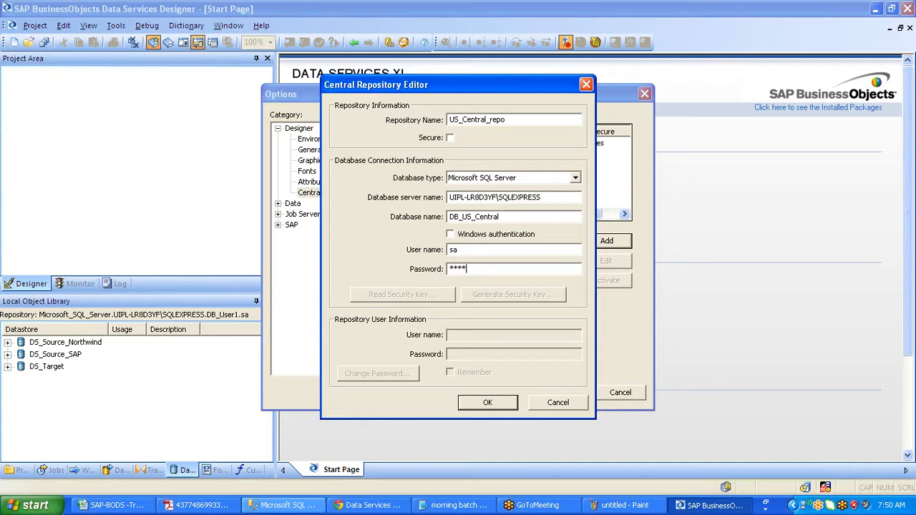
{"action": "type", "text": "*********"}
{"action": "left_click", "coordinate": [507, 401]}
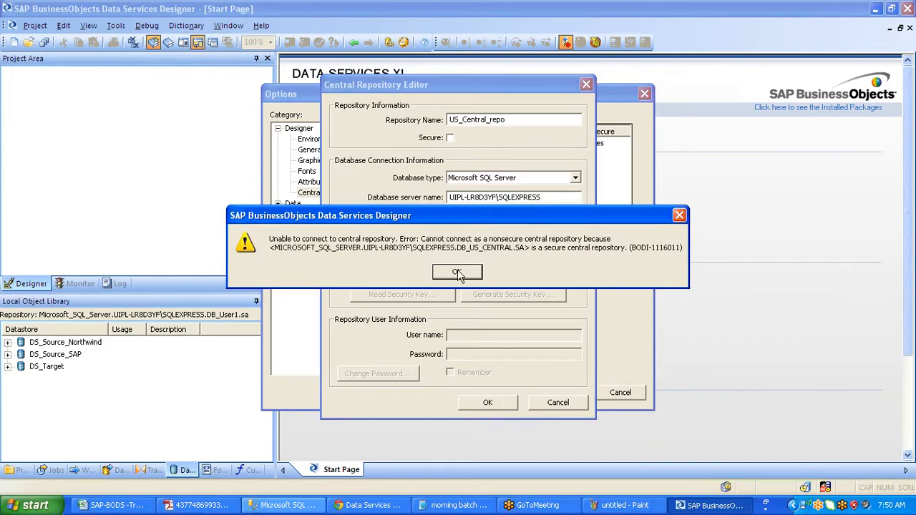
- Dismiss the error, mark US_Central_repo Secure, and review REPO_US_Central's users in the Management Console
{"action": "left_click", "coordinate": [457, 273]}
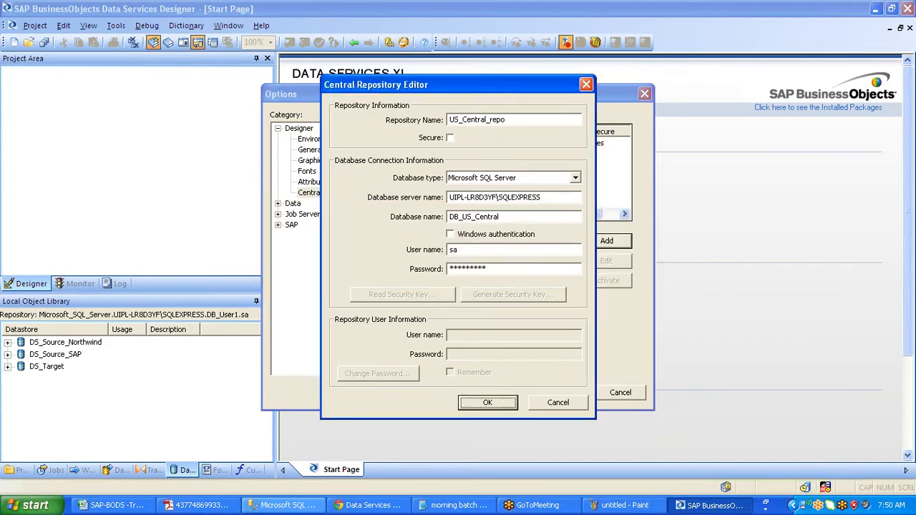
{"action": "left_click", "coordinate": [450, 139]}
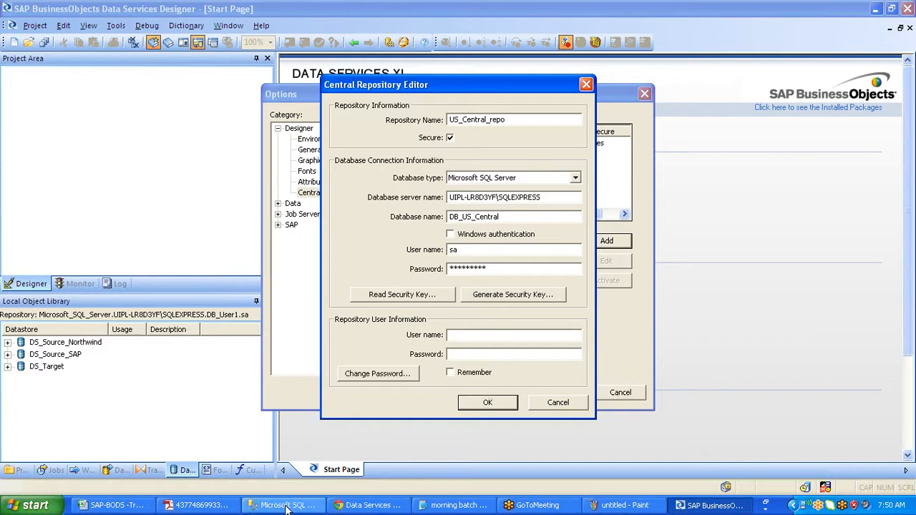
{"action": "left_click", "coordinate": [332, 509]}
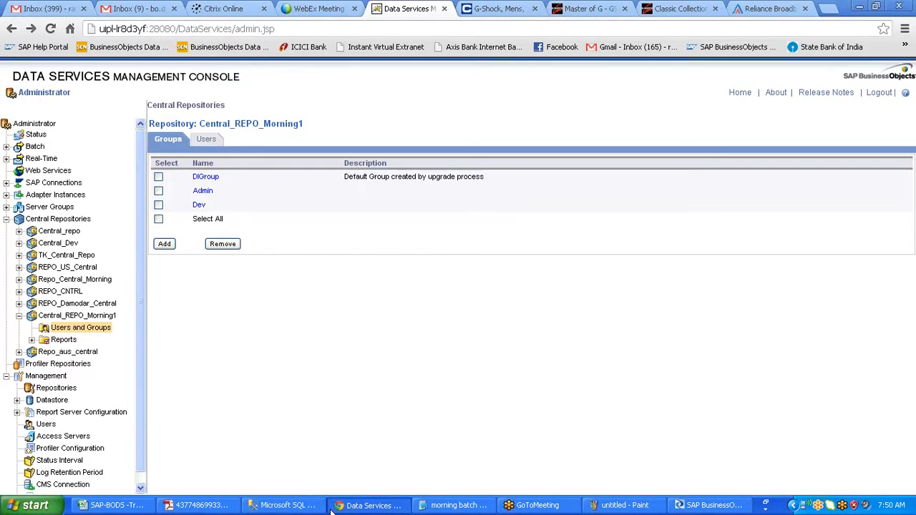
{"action": "left_click", "coordinate": [67, 267]}
{"action": "left_click", "coordinate": [55, 280]}
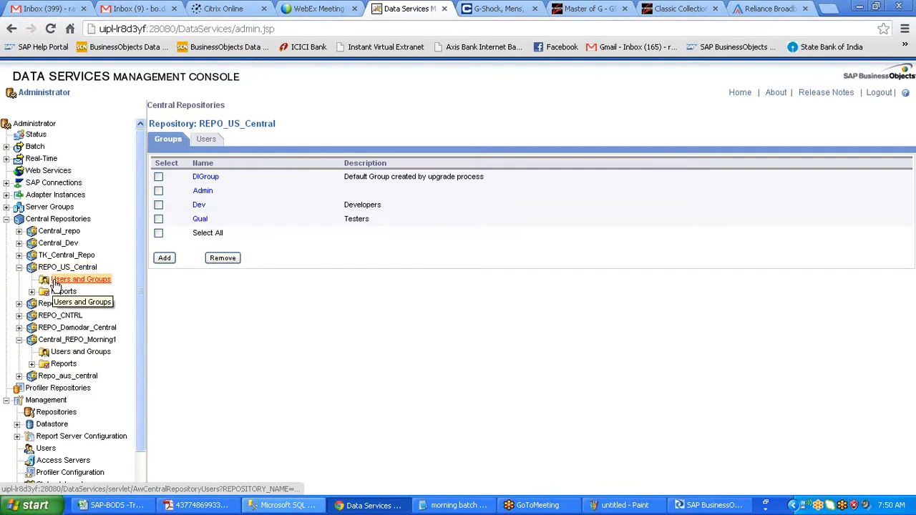
{"action": "left_click", "coordinate": [206, 140]}
{"action": "key", "text": "alt+Tab"}
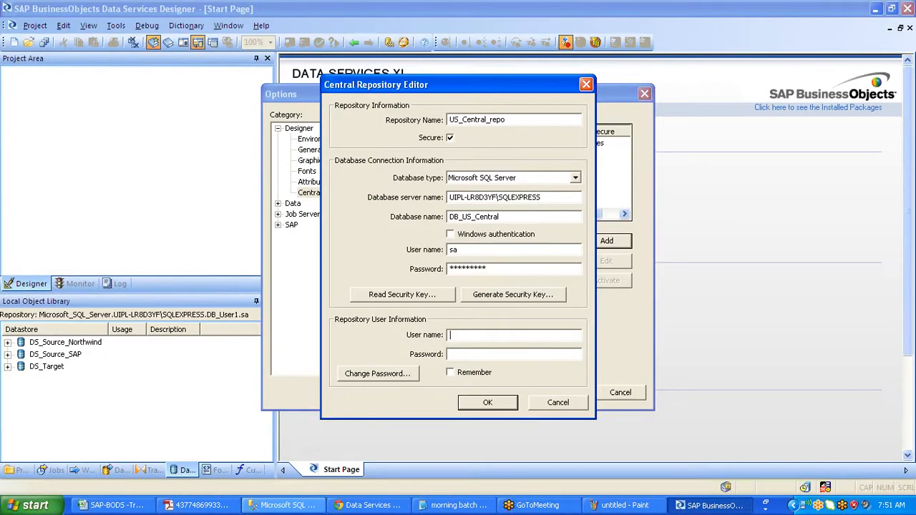
- Enter the repository user name and password and save the secure US_Central_repo connection
{"action": "type", "text": "User1"}
{"action": "key", "text": "Tab"}
{"action": "type", "text": "*****"}
{"action": "left_click", "coordinate": [498, 410]}
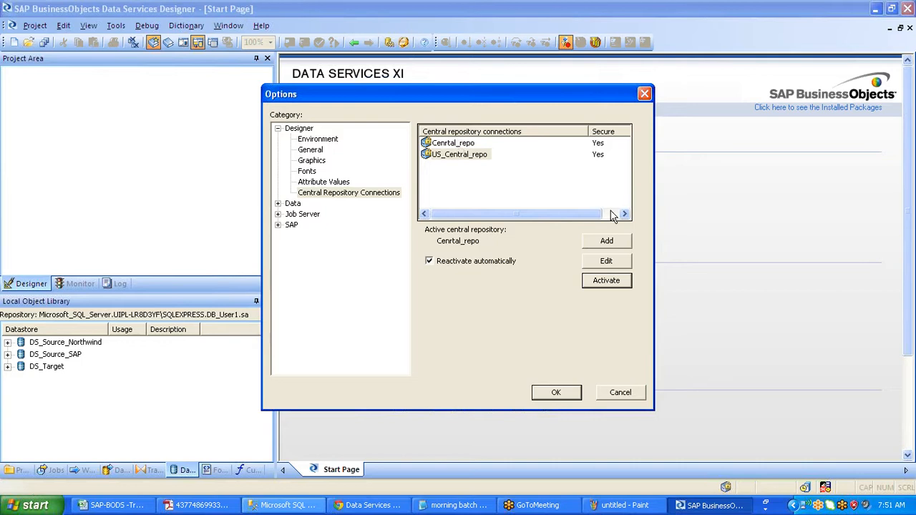
{"action": "left_click", "coordinate": [905, 342]}
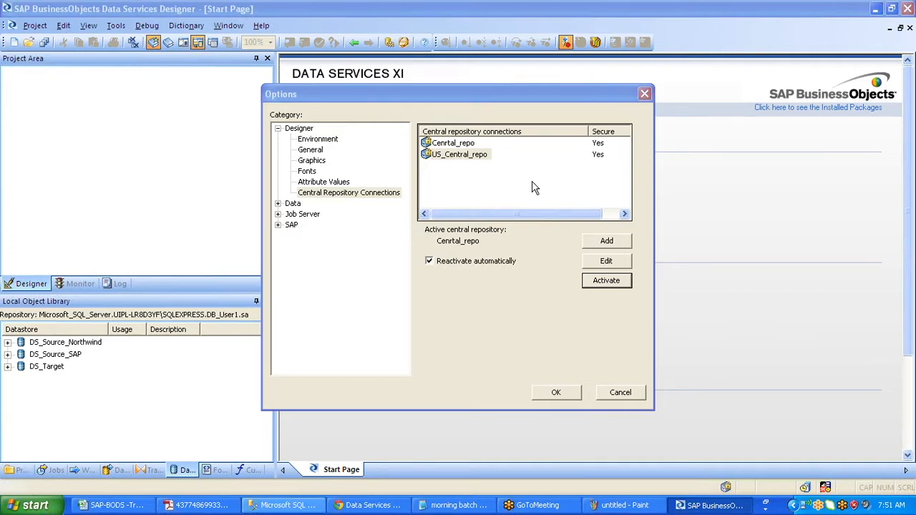
- Activate US_Central_repo as the central repository, logging on with a remembered password
{"action": "left_click", "coordinate": [465, 154]}
{"action": "left_click", "coordinate": [600, 282]}
{"action": "left_click", "coordinate": [598, 282]}
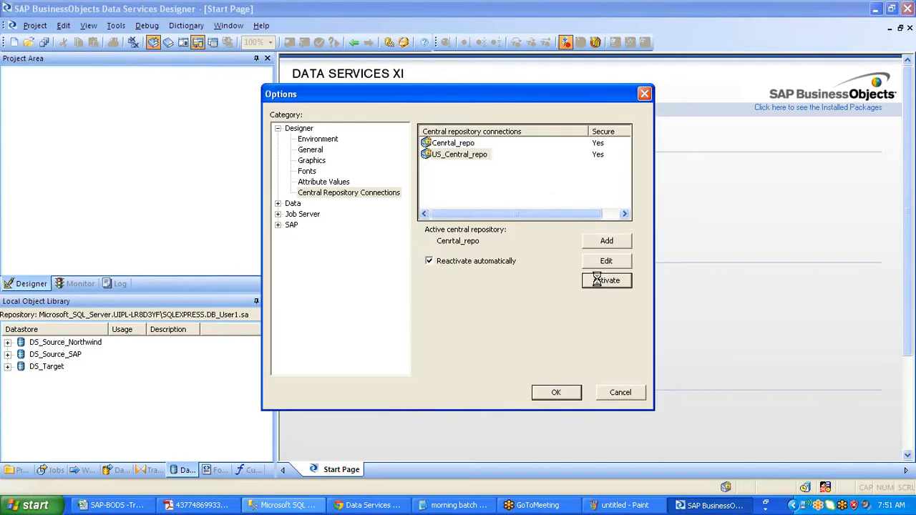
{"action": "key", "text": "Tab"}
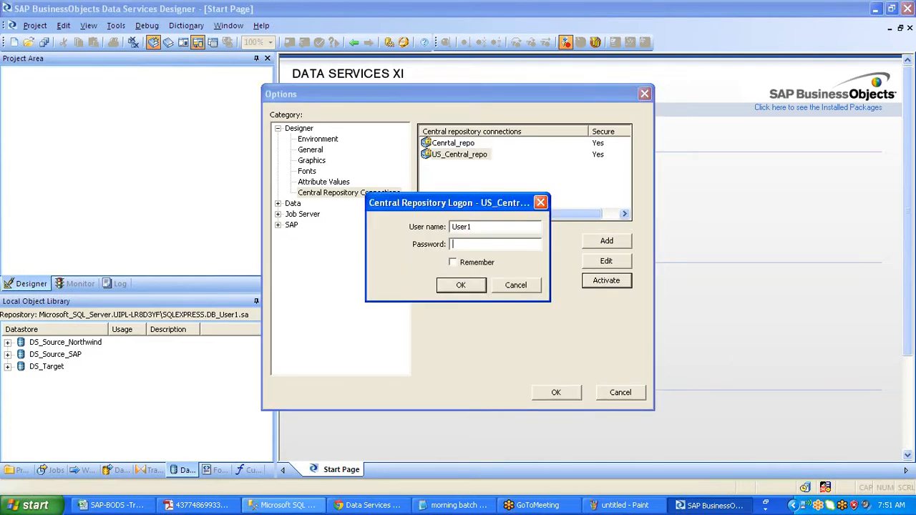
{"action": "type", "text": "*****"}
{"action": "left_click", "coordinate": [453, 262]}
{"action": "left_click", "coordinate": [458, 284]}
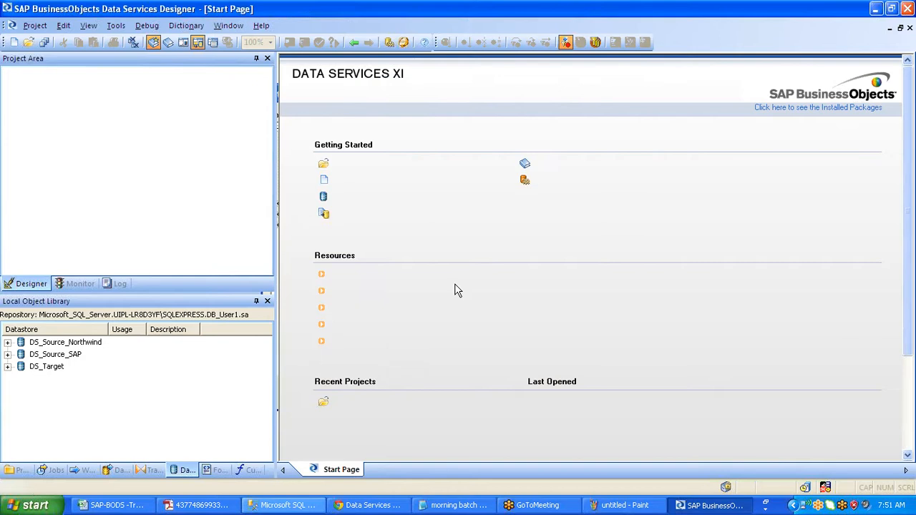
- Show the Central Object Library's projects and inspect the US_Corp_Training project's actions
{"action": "left_click", "coordinate": [168, 43]}
{"action": "left_click", "coordinate": [511, 362]}
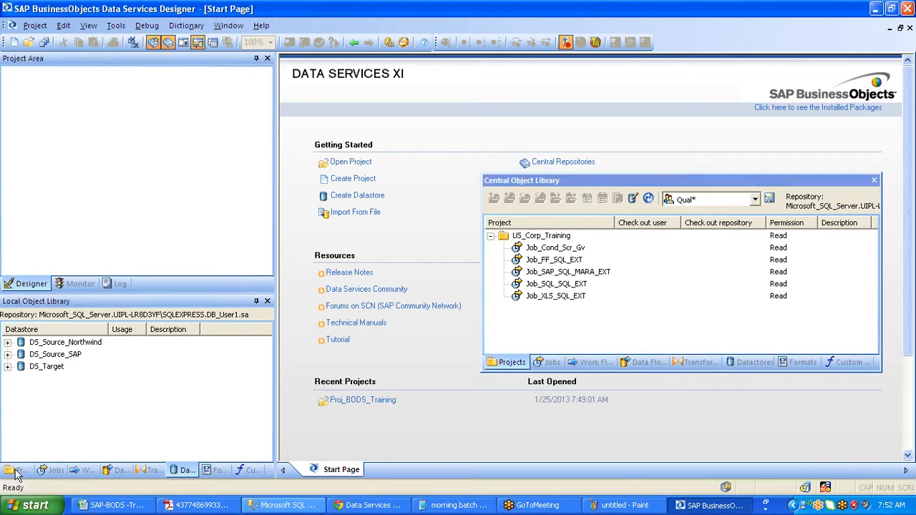
{"action": "left_click", "coordinate": [16, 470]}
{"action": "left_click", "coordinate": [559, 235]}
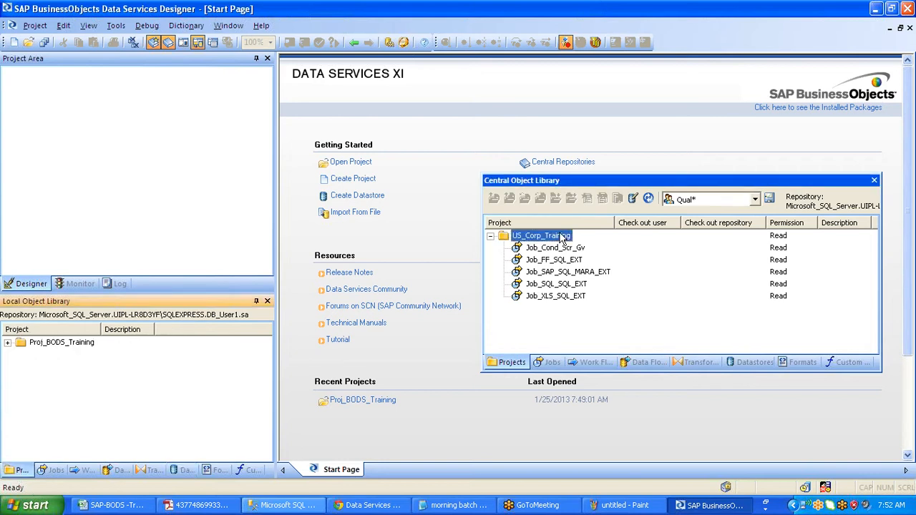
{"action": "right_click", "coordinate": [560, 236]}
{"action": "mouse_move", "coordinate": [611, 285]}
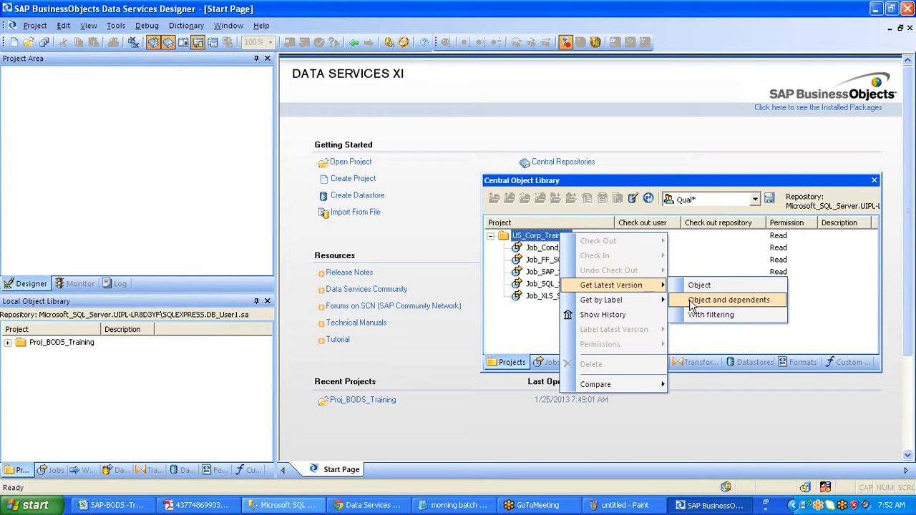
- Dismiss the project menu, reposition the Central Object Library panel, and close it
{"action": "left_click", "coordinate": [908, 343]}
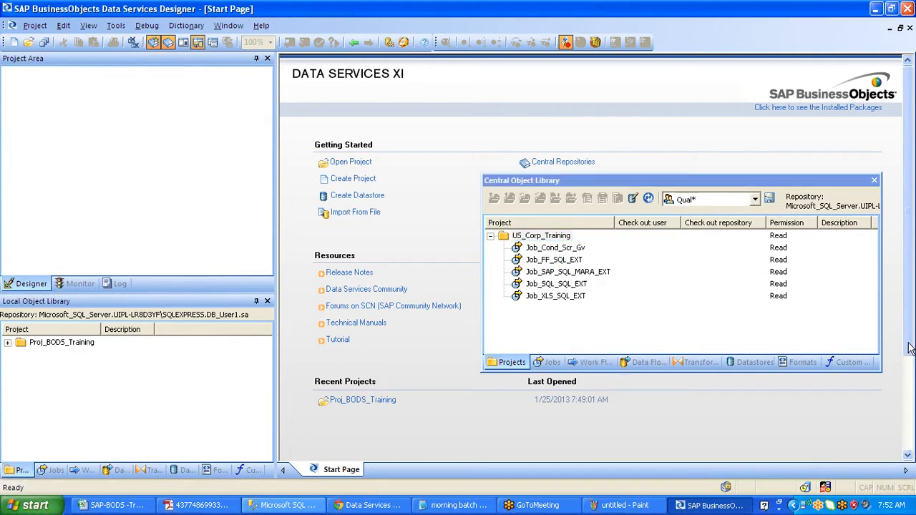
{"action": "left_click", "coordinate": [648, 183]}
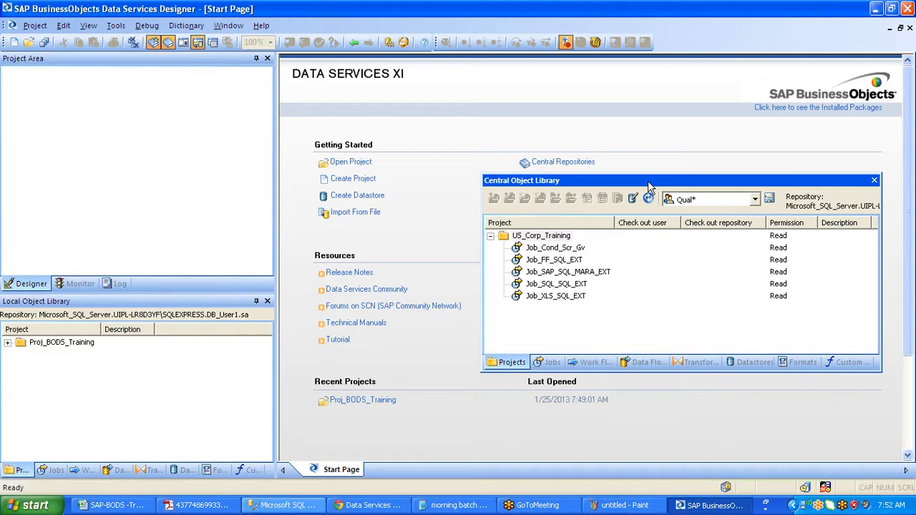
{"action": "left_click_drag", "start_coordinate": [649, 187], "coordinate": [453, 190]}
{"action": "left_click", "coordinate": [687, 186]}
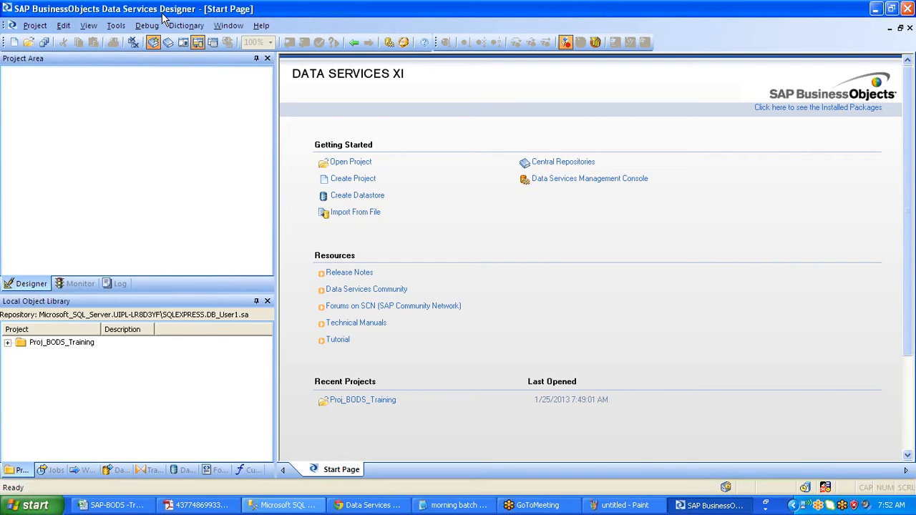
{"action": "left_click", "coordinate": [115, 25]}
{"action": "left_click", "coordinate": [143, 323]}
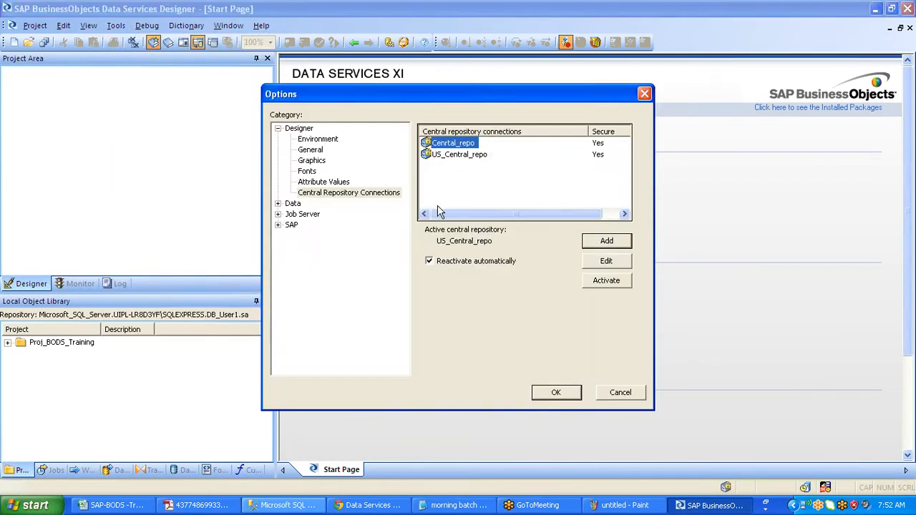
{"action": "left_click", "coordinate": [464, 159]}
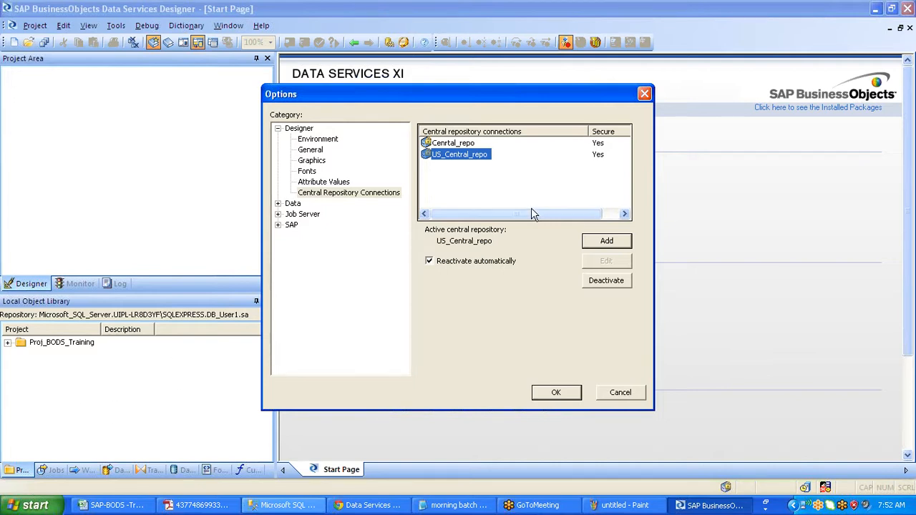
{"action": "left_click", "coordinate": [908, 394]}
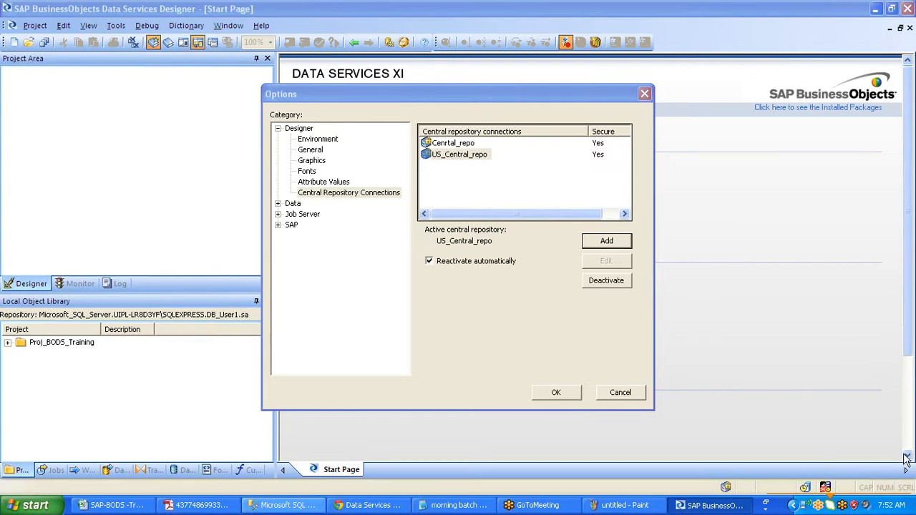
{"action": "left_click", "coordinate": [620, 393]}
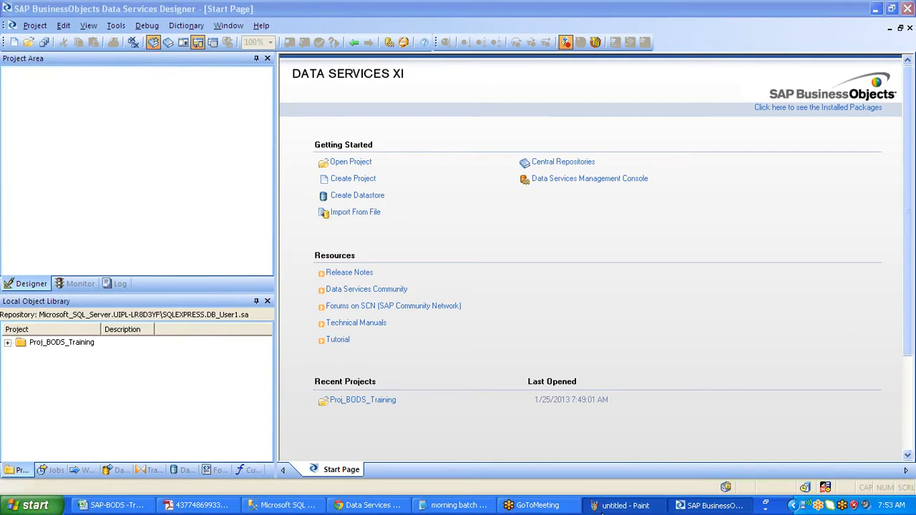
{"action": "left_click", "coordinate": [621, 505]}
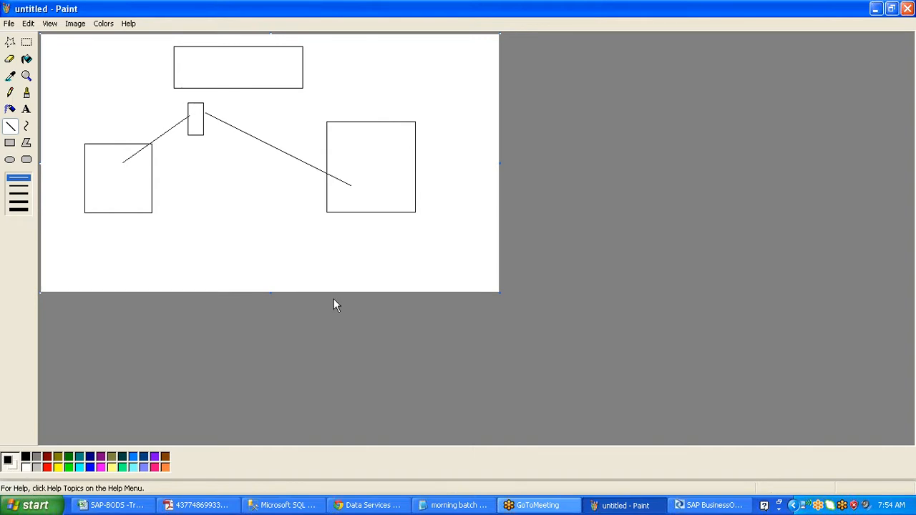
{"action": "left_click", "coordinate": [689, 507]}
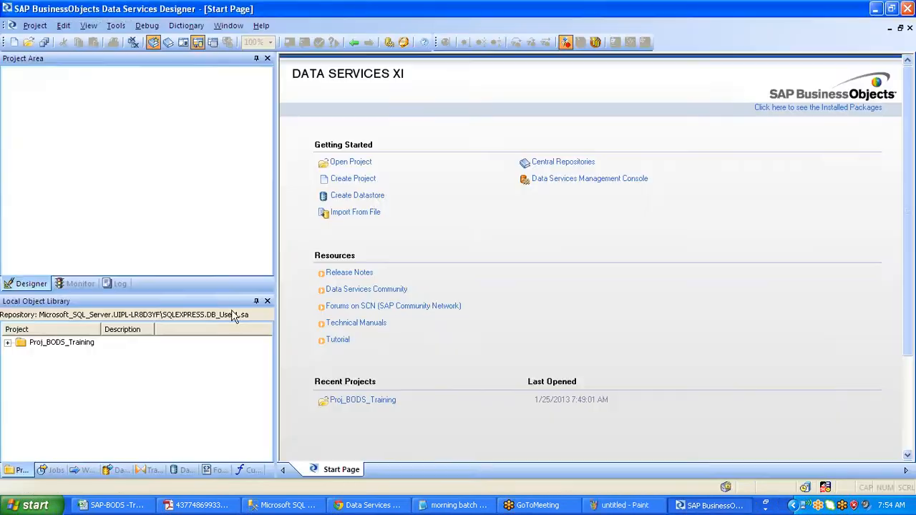
- Add Proj_BODS_Training to the Export tab and launch Export... for the whole project
{"action": "double_click", "coordinate": [63, 343]}
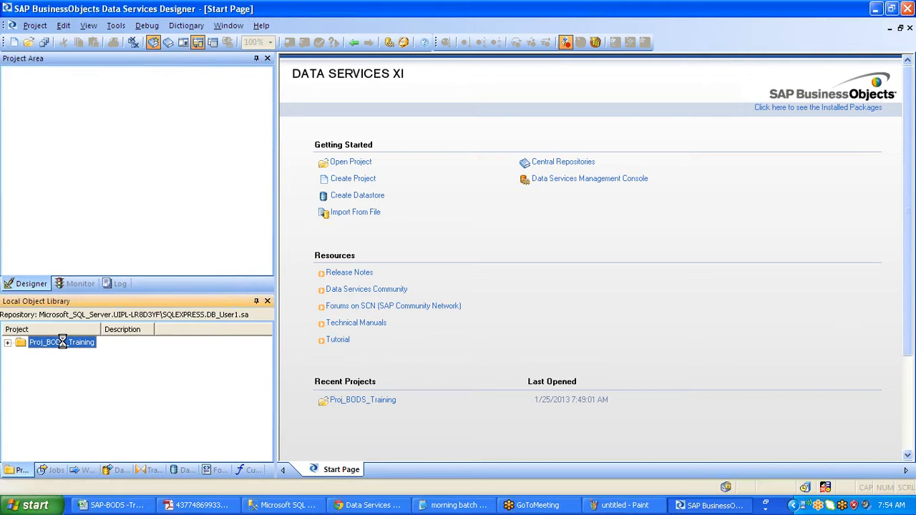
{"action": "right_click", "coordinate": [63, 342]}
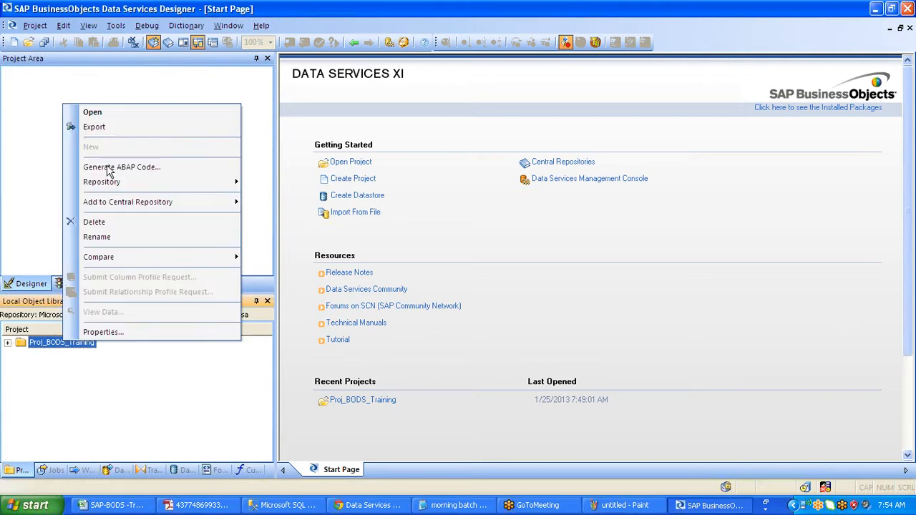
{"action": "left_click", "coordinate": [136, 128]}
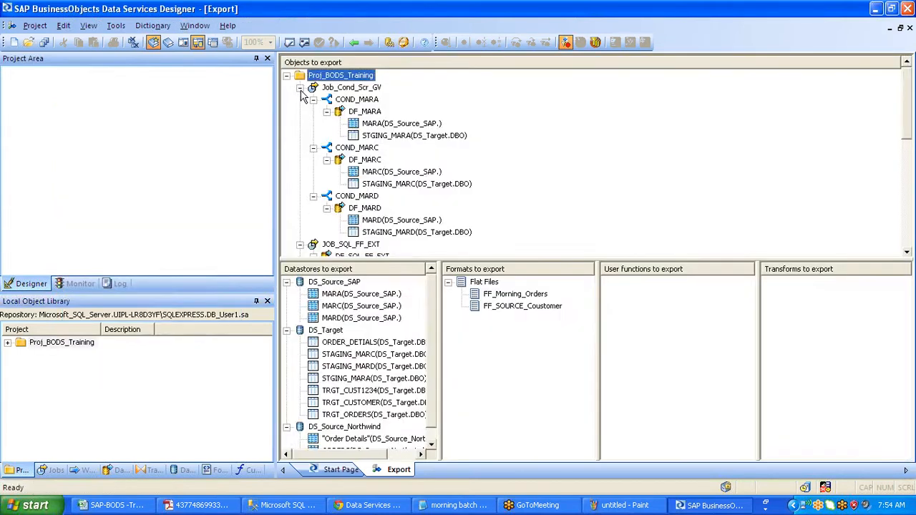
{"action": "right_click", "coordinate": [364, 76]}
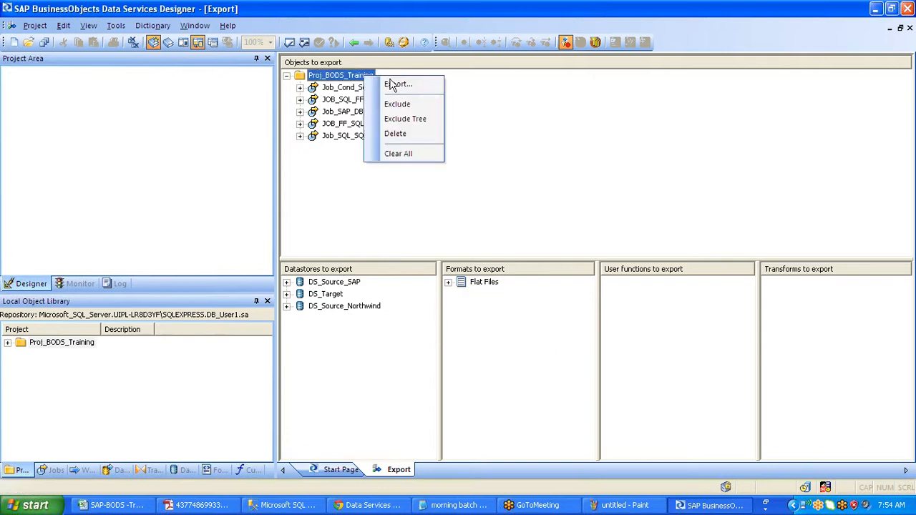
{"action": "left_click", "coordinate": [391, 84]}
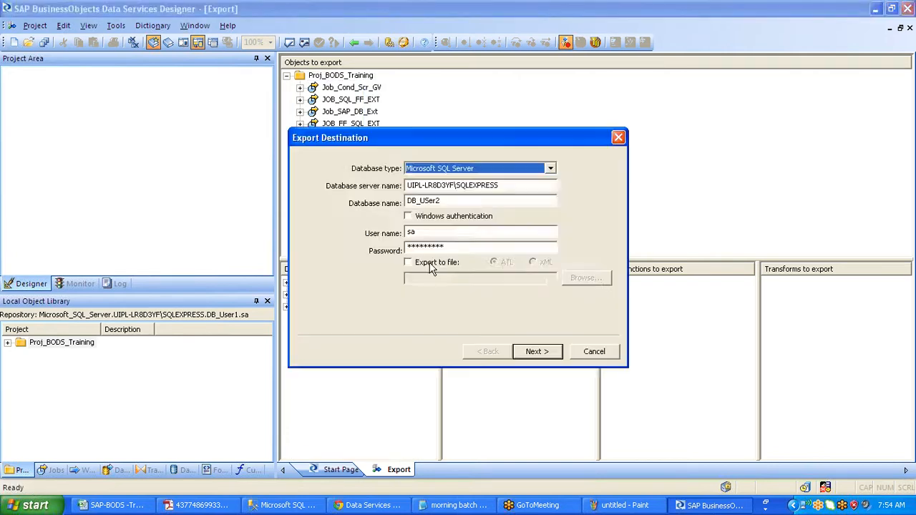
- Switch the export to an ATL file and save it as MOrning_Training on the Desktop
{"action": "left_click", "coordinate": [430, 264]}
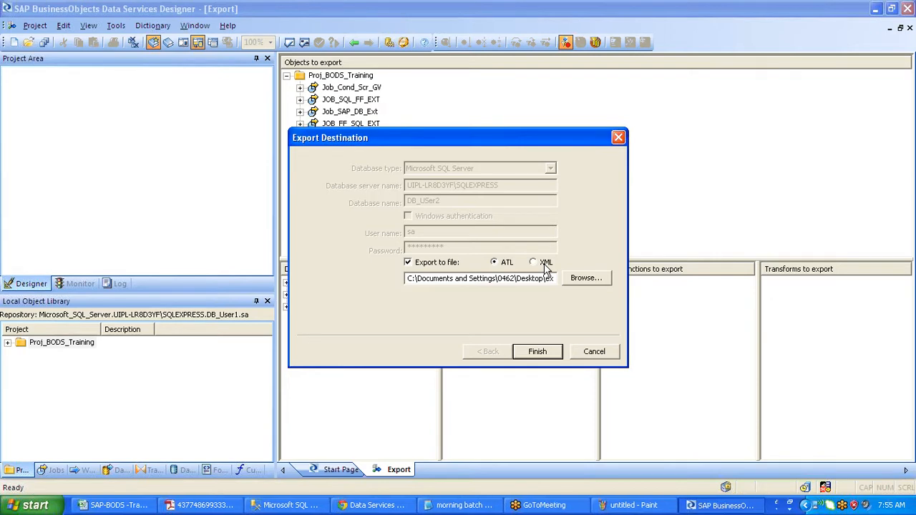
{"action": "left_click", "coordinate": [584, 280]}
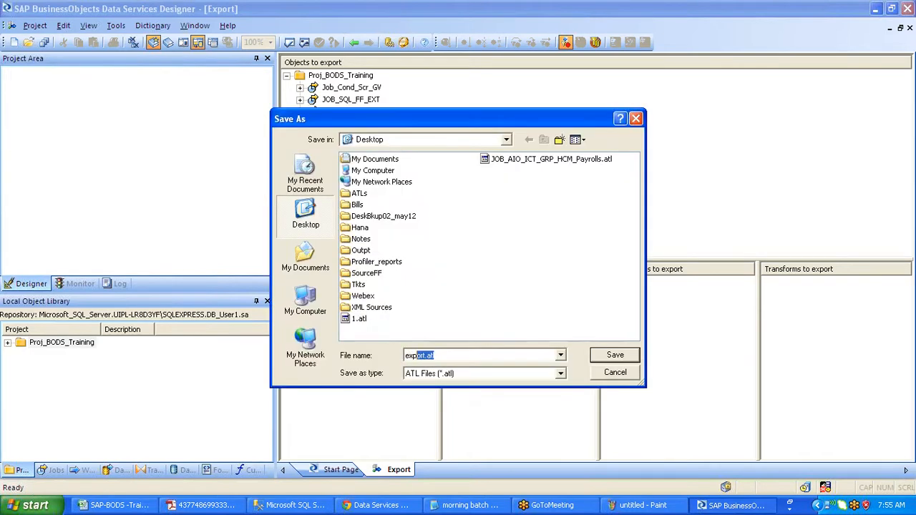
{"action": "type", "text": "MOrnin"}
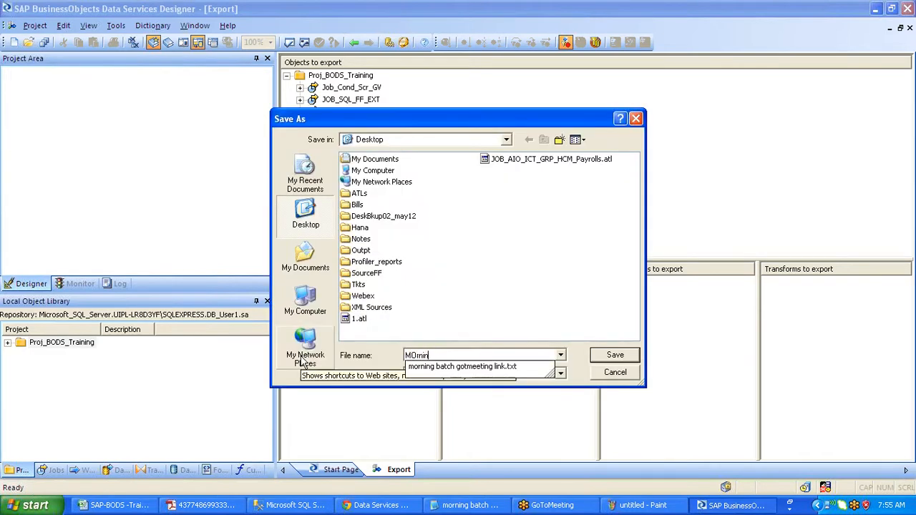
{"action": "type", "text": "g_"}
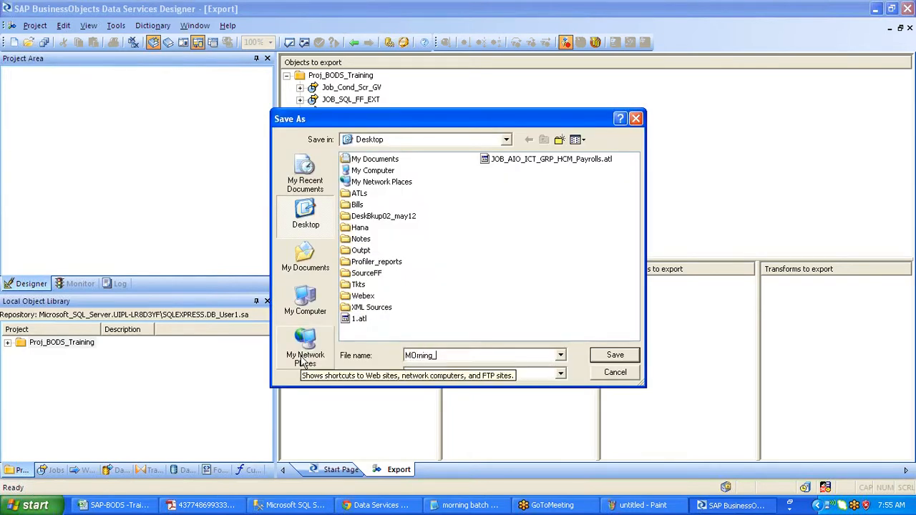
{"action": "type", "text": "Training"}
{"action": "key", "text": "BackSpace"}
{"action": "key", "text": "BackSpace"}
{"action": "key", "text": "BackSpace"}
{"action": "key", "text": "BackSpace"}
{"action": "key", "text": "BackSpace"}
{"action": "key", "text": "BackSpace"}
{"action": "key", "text": "BackSpace"}
{"action": "type", "text": "rai"}
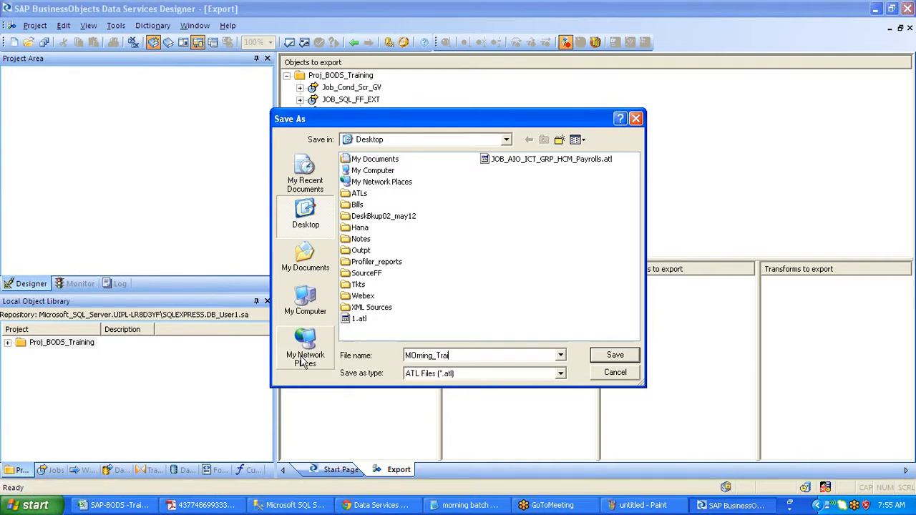
{"action": "type", "text": "ning"}
{"action": "left_click", "coordinate": [624, 362]}
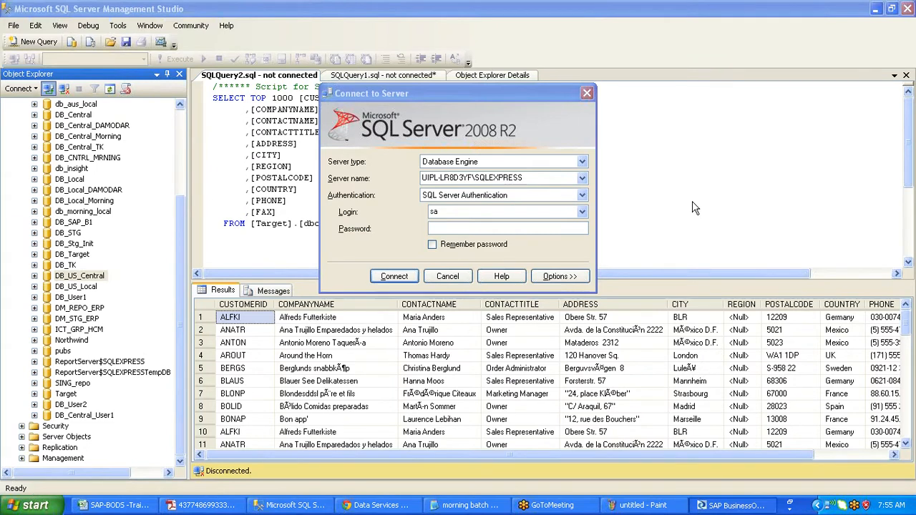
- Restore the Designer, exit it via Project > Exit, and bring up the Start menu
{"action": "key", "text": "super+d"}
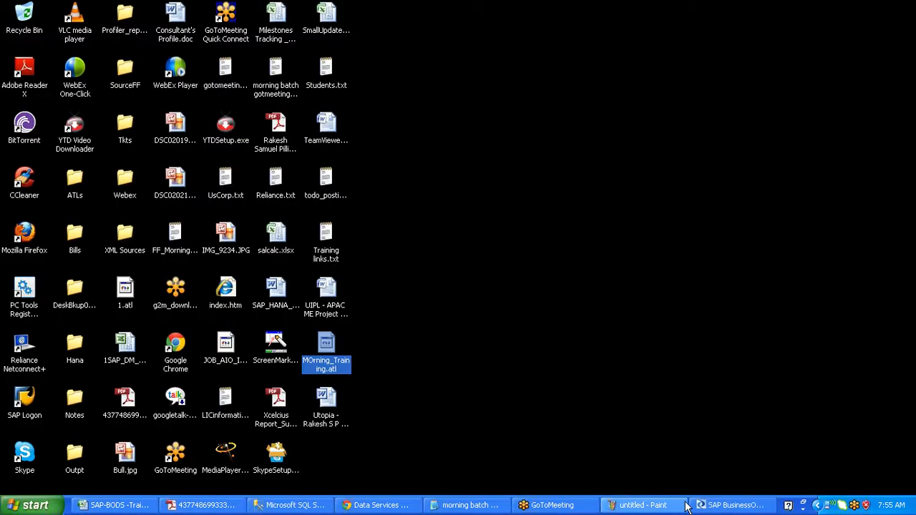
{"action": "left_click", "coordinate": [694, 505]}
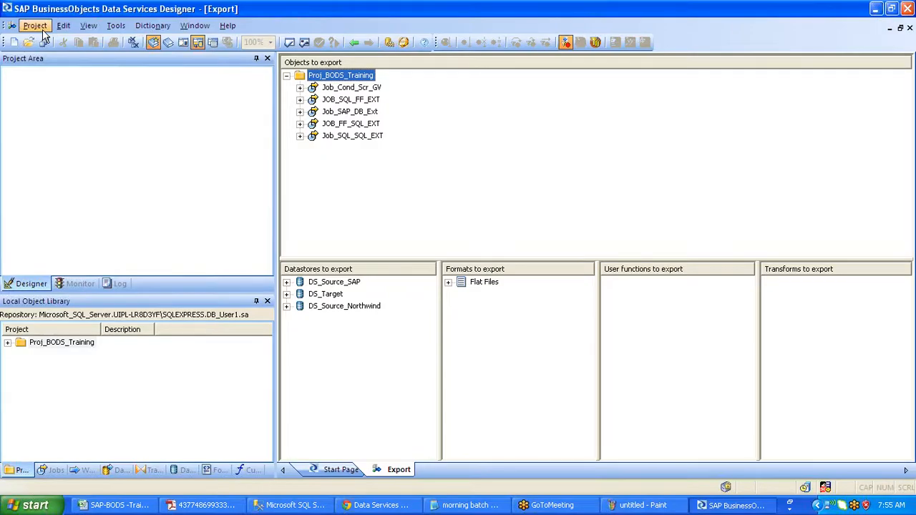
{"action": "left_click", "coordinate": [35, 26]}
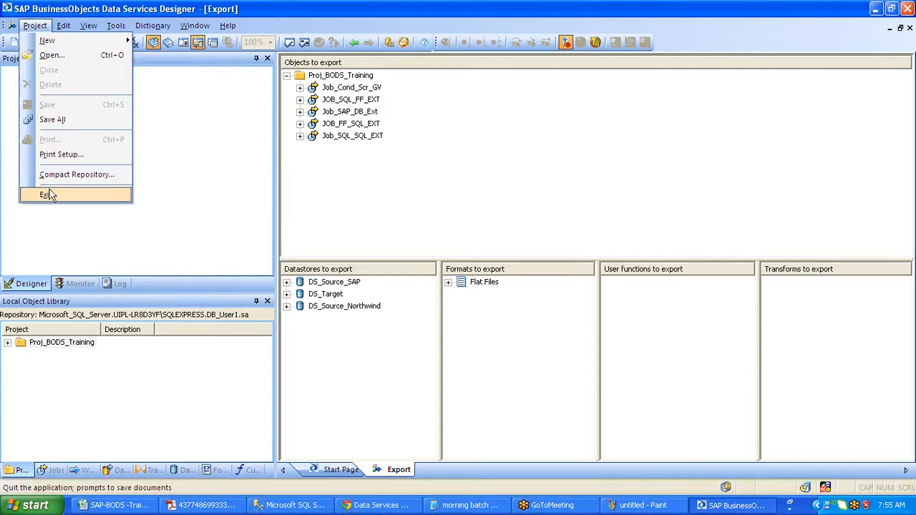
{"action": "left_click", "coordinate": [48, 194]}
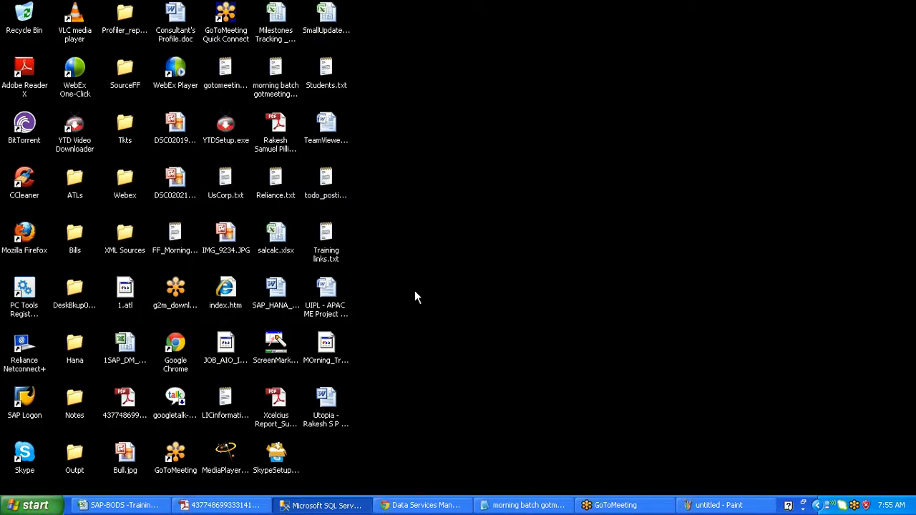
{"action": "key", "text": "super"}
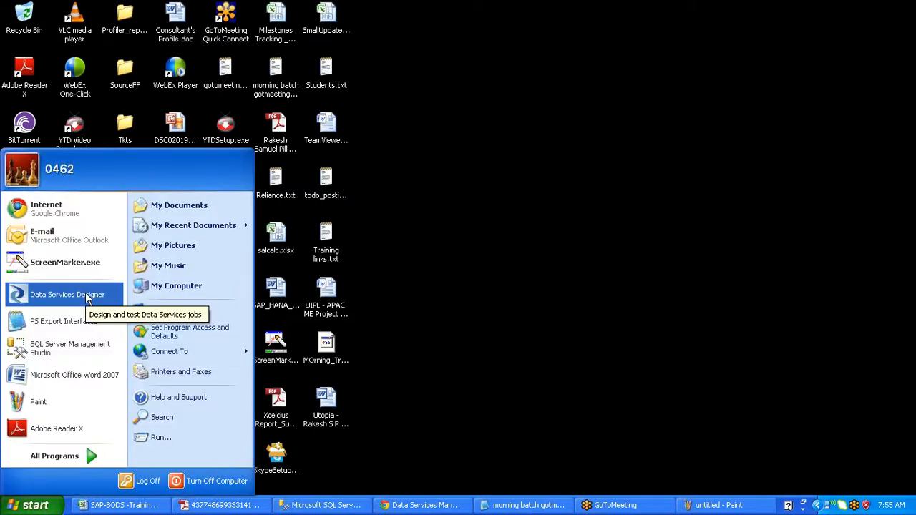
- Relaunch Data Services Designer, log in to DB_User2, and list its jobs
{"action": "left_click", "coordinate": [86, 295]}
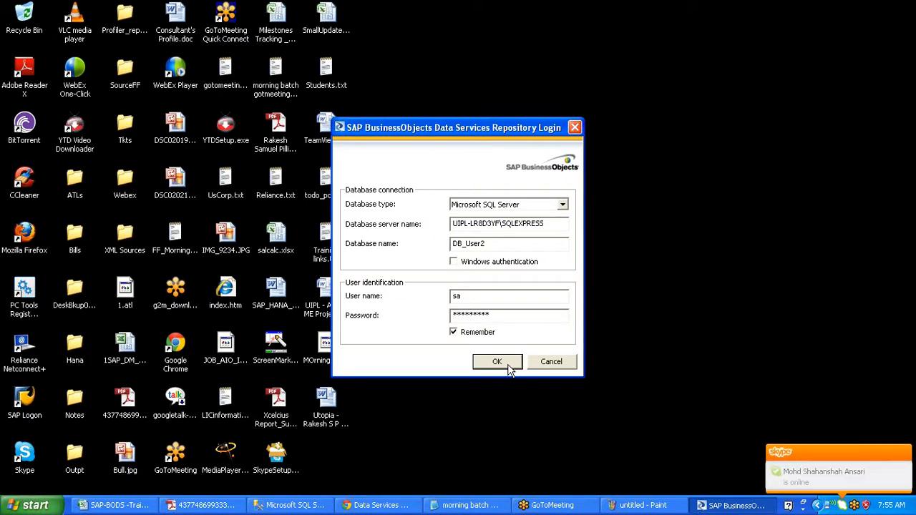
{"action": "left_click", "coordinate": [497, 362]}
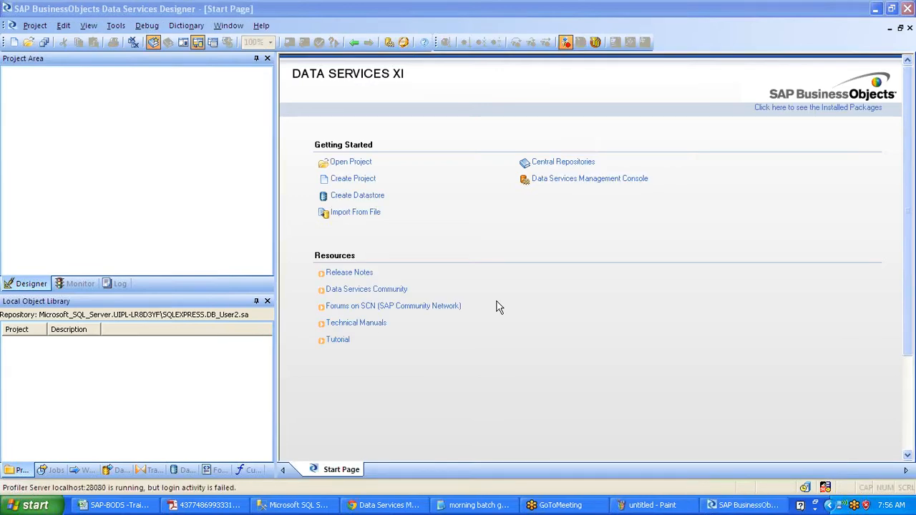
{"action": "left_click", "coordinate": [51, 470]}
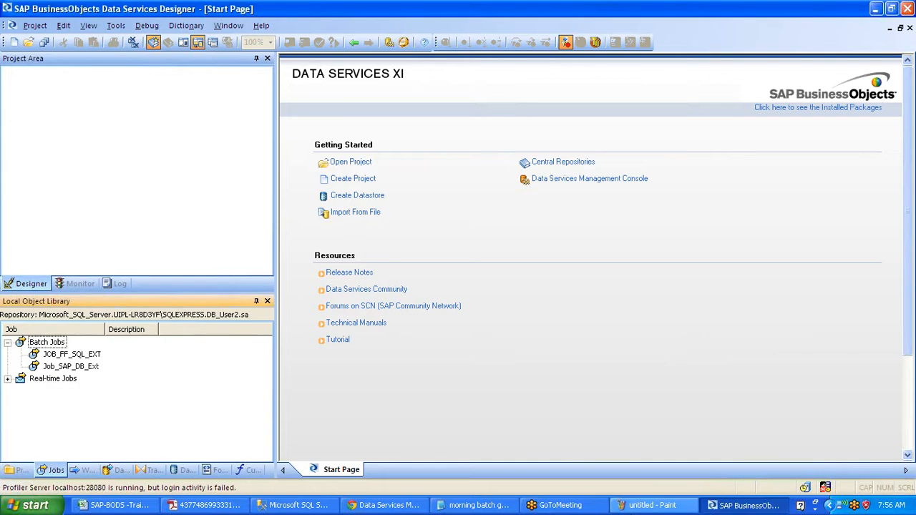
- Draw yellow check marks over the small rectangle and right square in Paint
{"action": "left_click", "coordinate": [652, 506]}
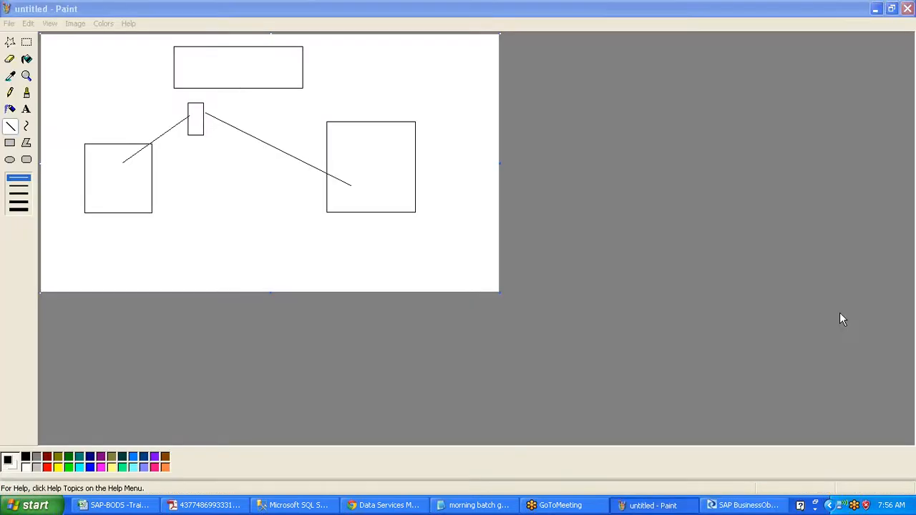
{"action": "left_click_drag", "start_coordinate": [169, 126], "coordinate": [217, 115]}
{"action": "mouse_move", "coordinate": [337, 187]}
{"action": "left_mouse_down"}
{"action": "mouse_move", "coordinate": [360, 192]}
{"action": "mouse_move", "coordinate": [414, 151]}
{"action": "left_mouse_up"}
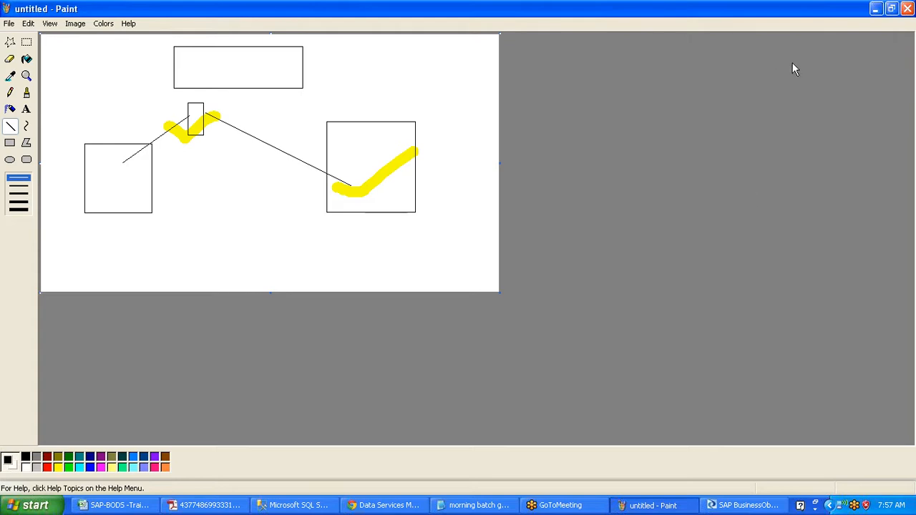
- Import Morning_Training.atl into the repository and expand Proj_BODS_Training to show its five jobs
{"action": "left_click", "coordinate": [877, 8]}
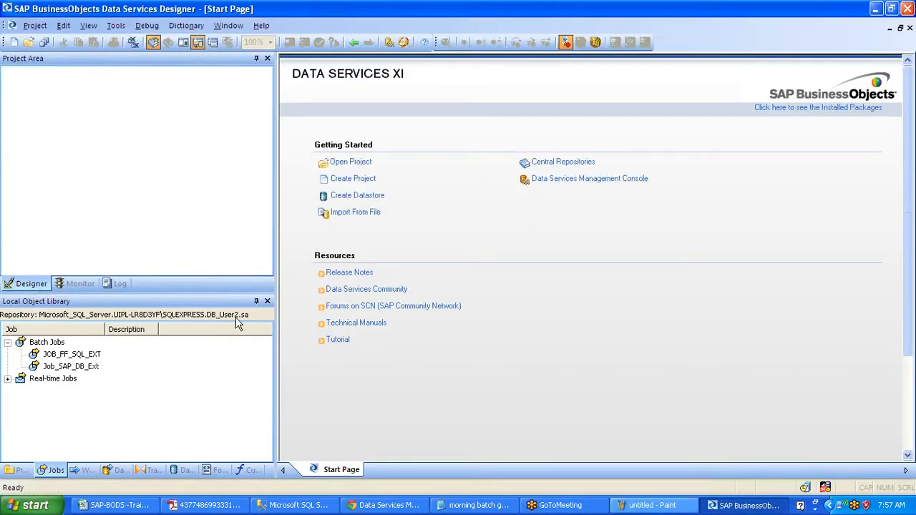
{"action": "left_click", "coordinate": [366, 218]}
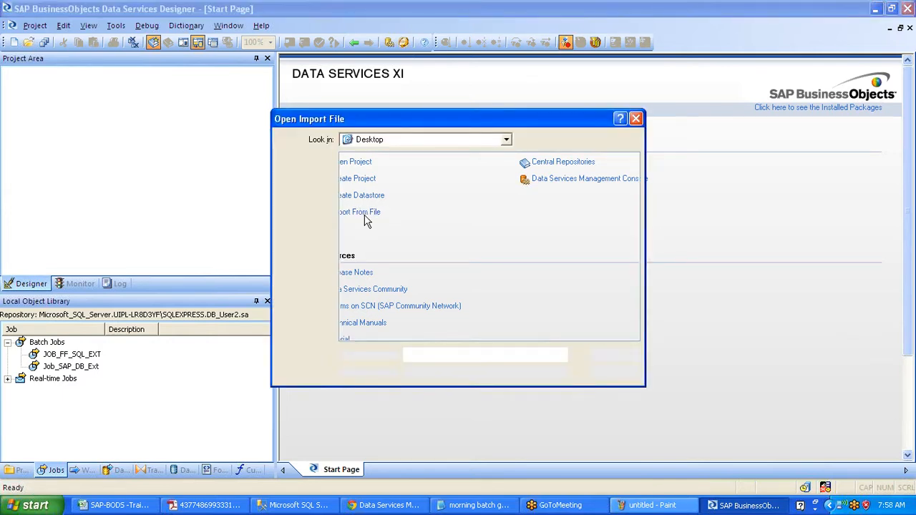
{"action": "left_click", "coordinate": [519, 171]}
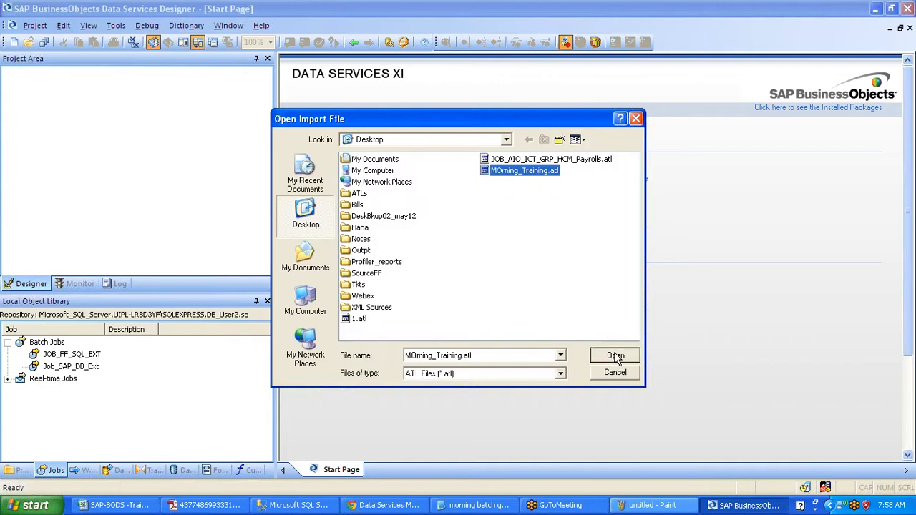
{"action": "left_click", "coordinate": [670, 354]}
{"action": "left_click", "coordinate": [432, 273]}
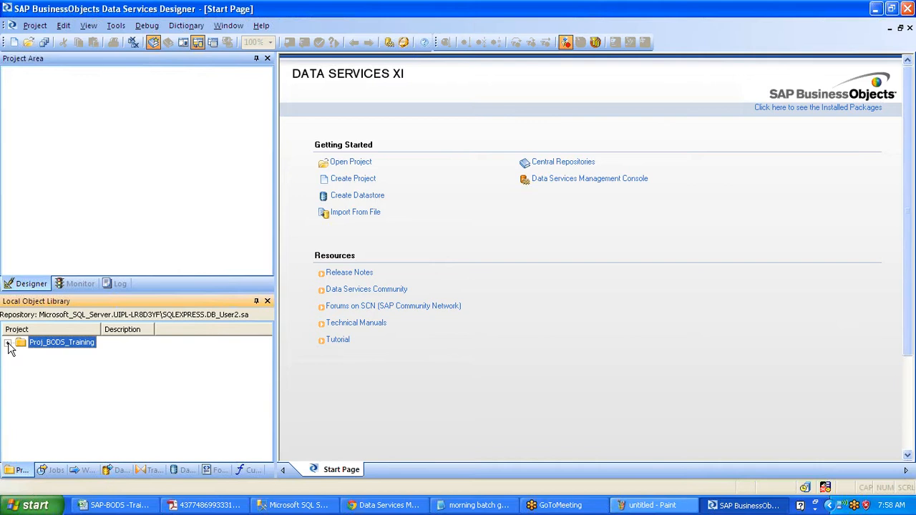
{"action": "left_click", "coordinate": [8, 344]}
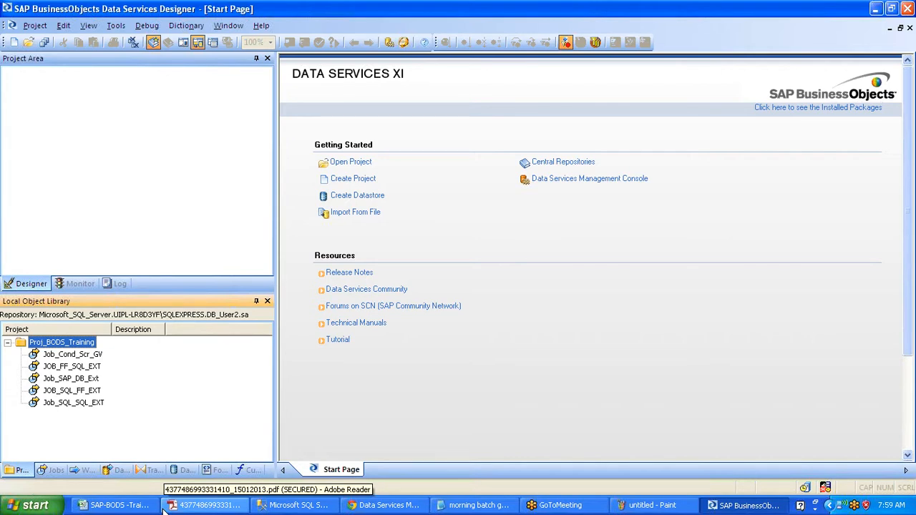
- In the training schedule workbook, select the Day 4 topics in column E and the Day 3 topics in column D
{"action": "left_click", "coordinate": [114, 505]}
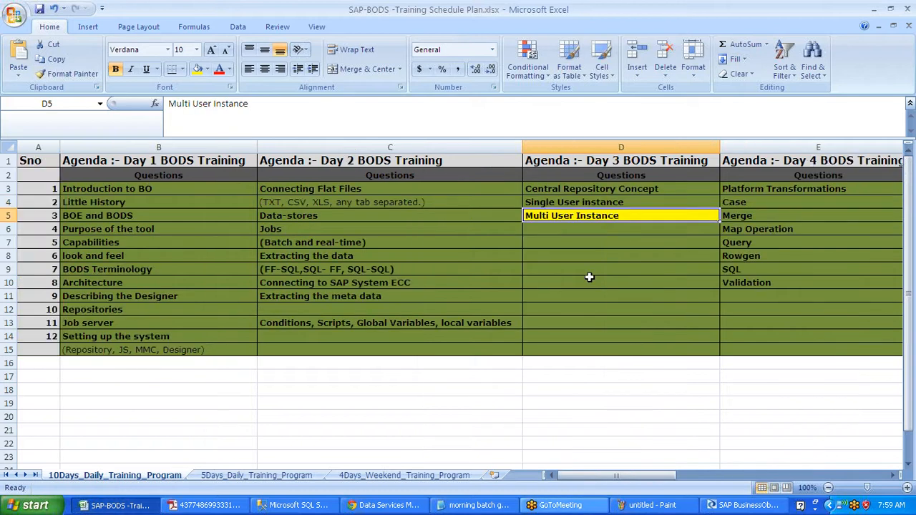
{"action": "left_click", "coordinate": [604, 278]}
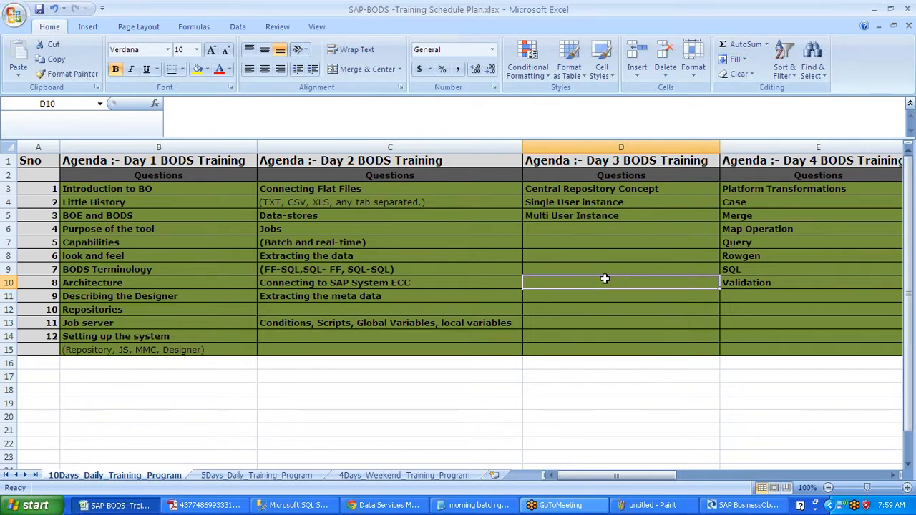
{"action": "scroll", "coordinate": [745, 185], "scroll_direction": "right", "scroll_amount": 1}
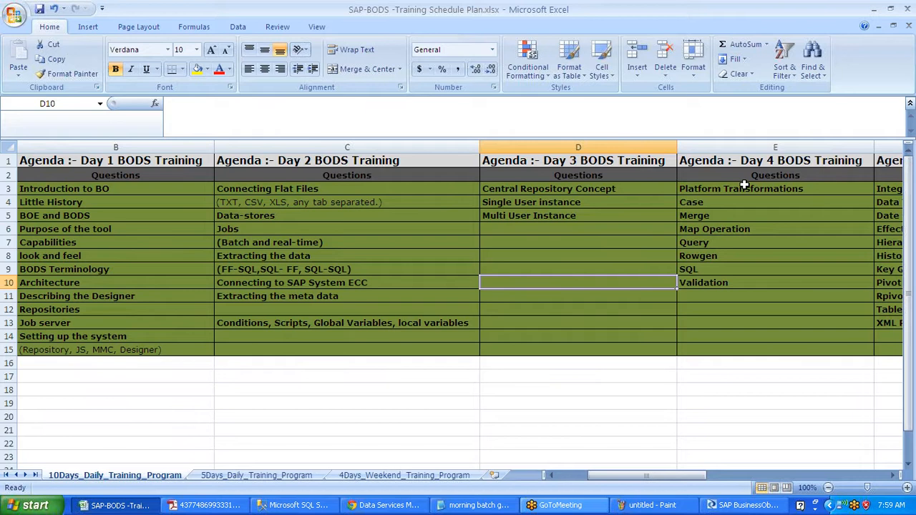
{"action": "left_click", "coordinate": [744, 188]}
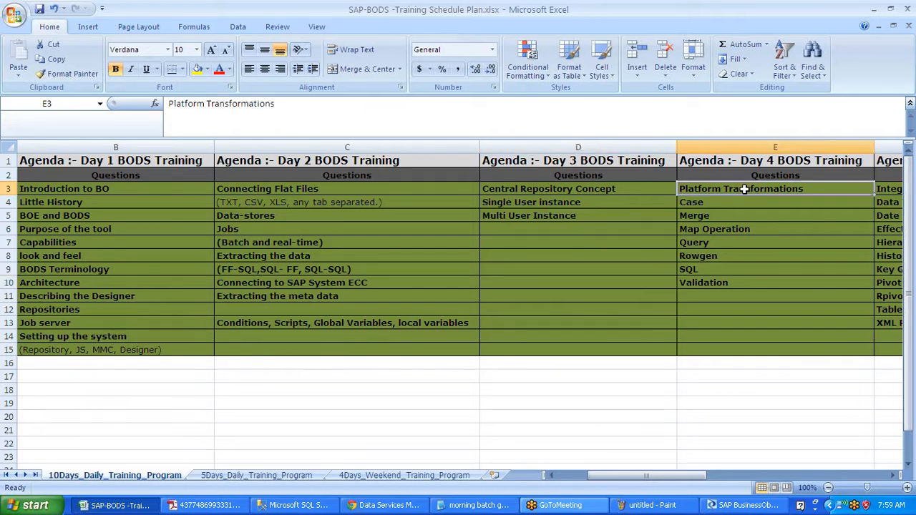
{"action": "left_click_drag", "start_coordinate": [745, 189], "coordinate": [751, 345]}
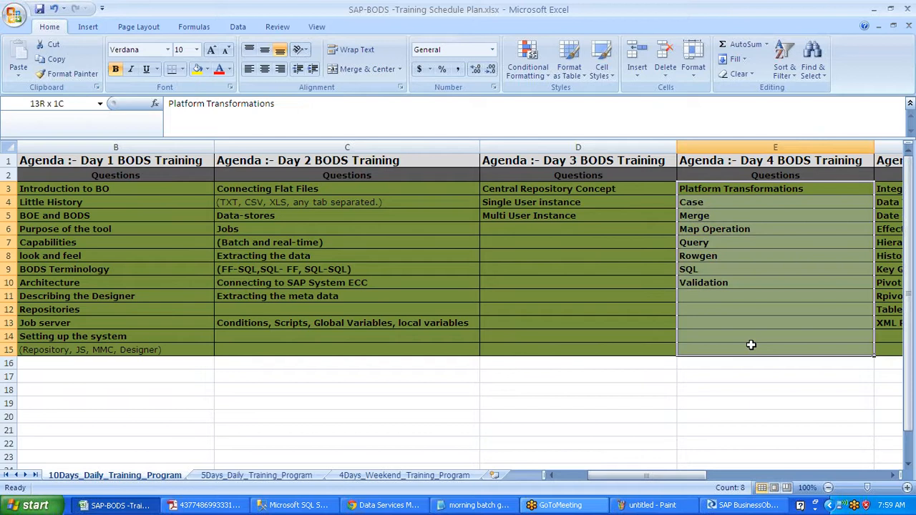
{"action": "left_click_drag", "start_coordinate": [551, 189], "coordinate": [659, 336]}
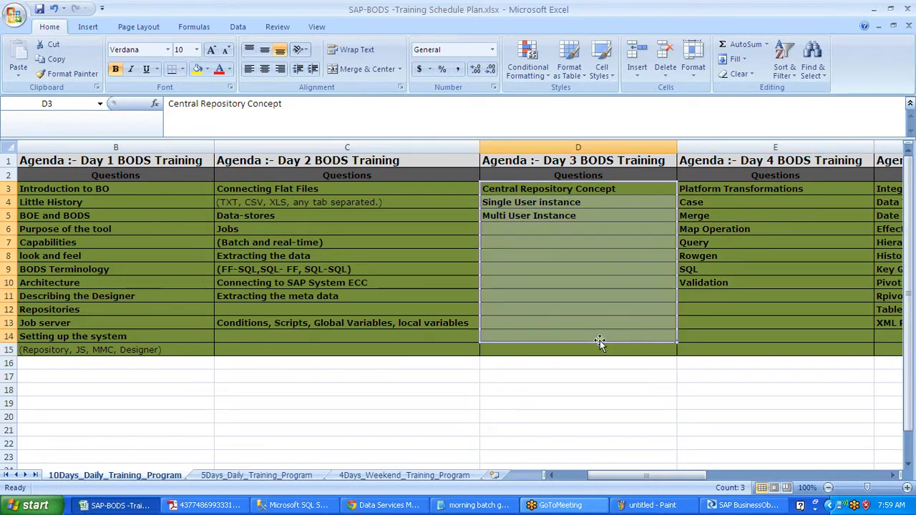
{"action": "left_click", "coordinate": [907, 267]}
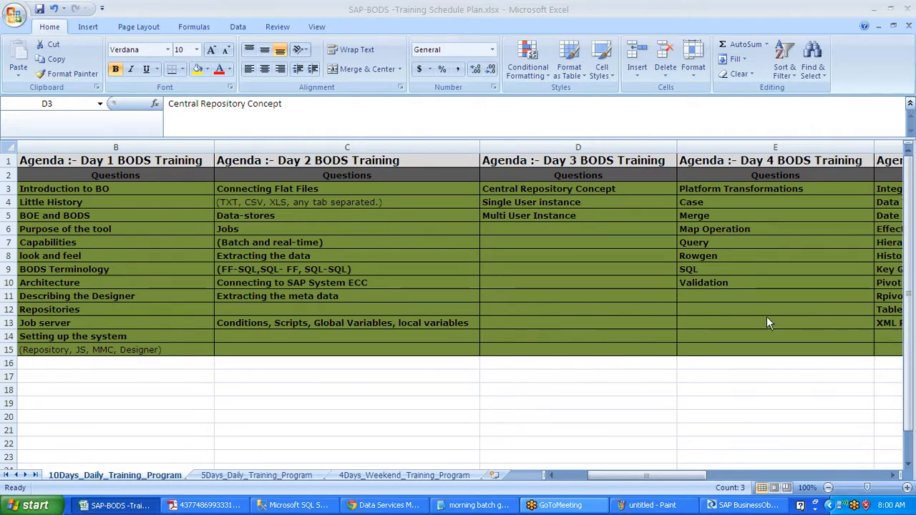
- Reselect the Day 3 topics in column D and the first Day 4 topics in column E, then return to Designer
{"action": "left_click", "coordinate": [635, 285]}
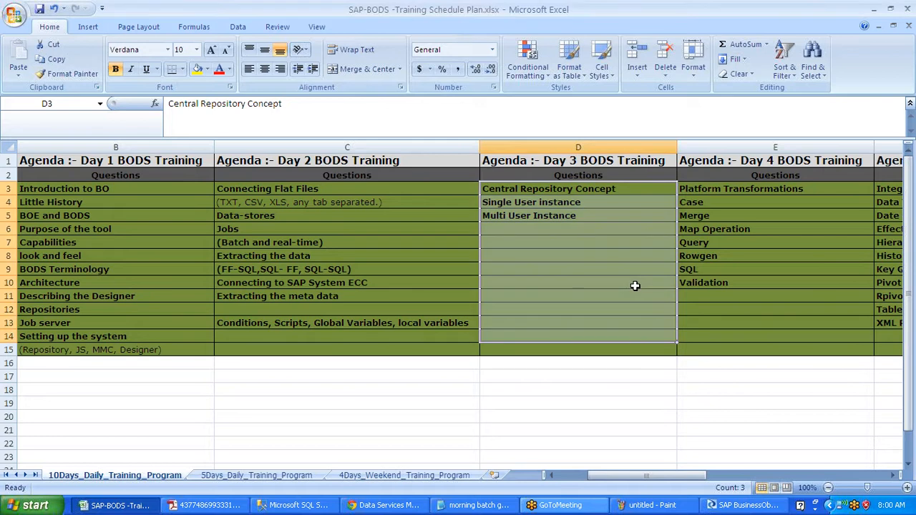
{"action": "left_click", "coordinate": [617, 226]}
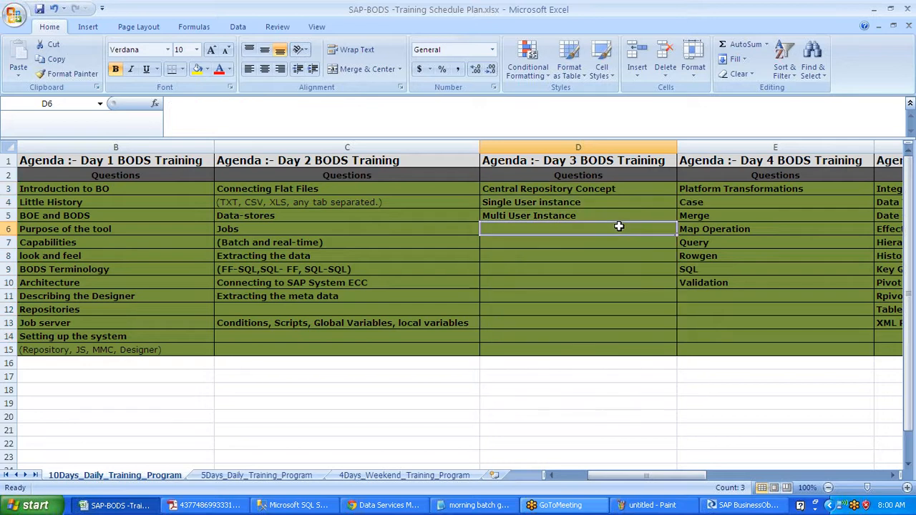
{"action": "left_click_drag", "start_coordinate": [601, 185], "coordinate": [637, 224]}
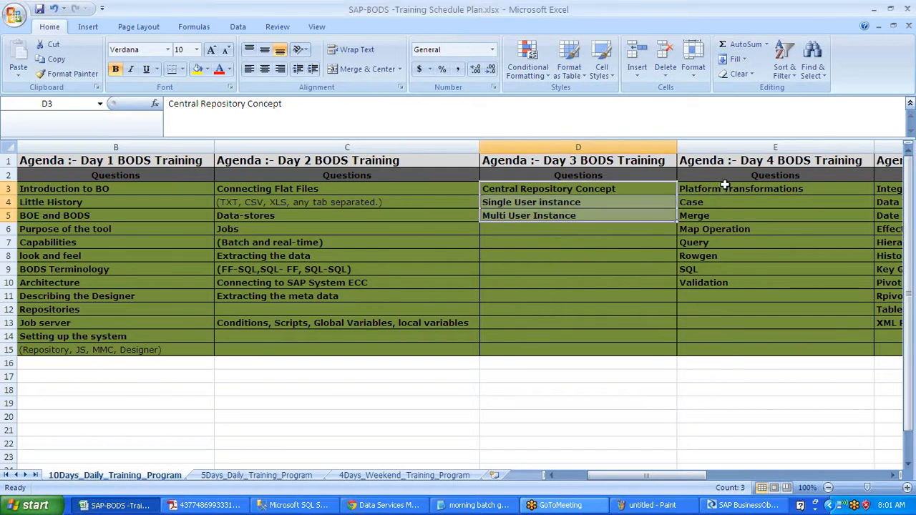
{"action": "left_click_drag", "start_coordinate": [725, 184], "coordinate": [757, 352]}
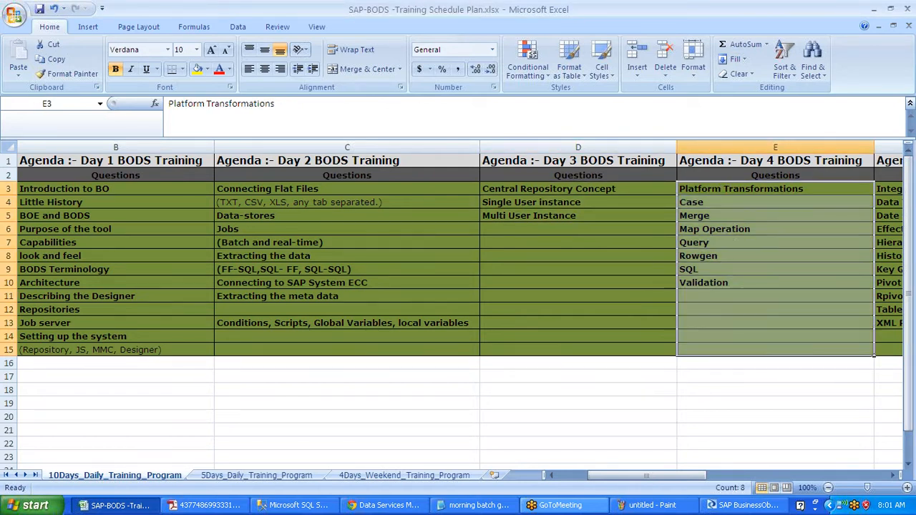
{"action": "left_click", "coordinate": [749, 506]}
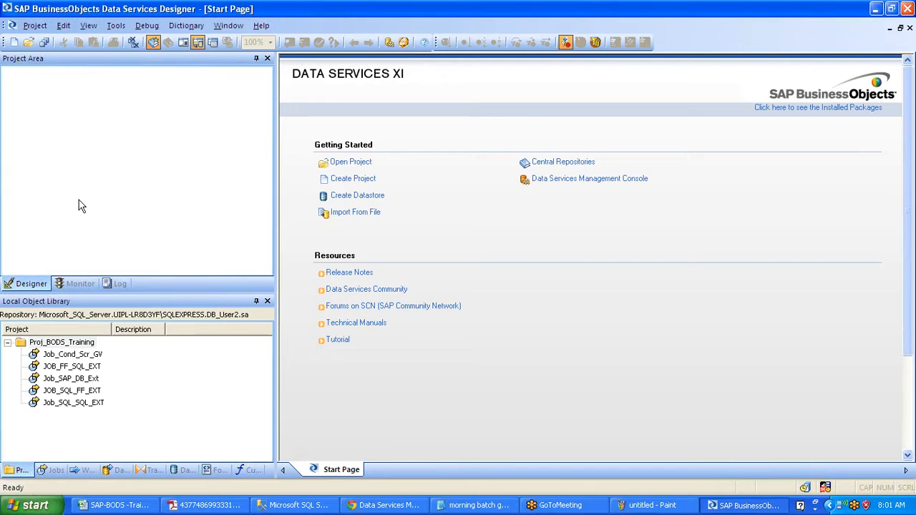
- Close and relaunch Designer, logging in with the repository database name set to DB_User1
{"action": "key", "text": "alt+Tab"}
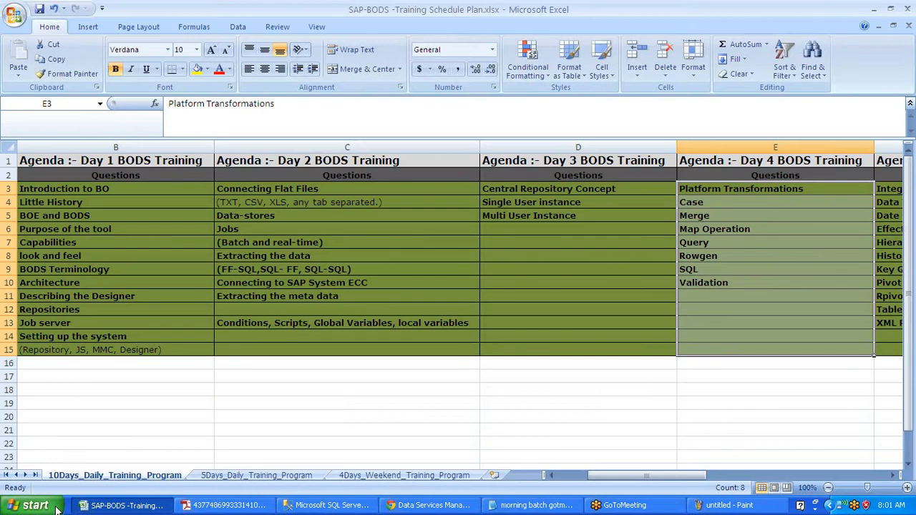
{"action": "key", "text": "alt+Tab"}
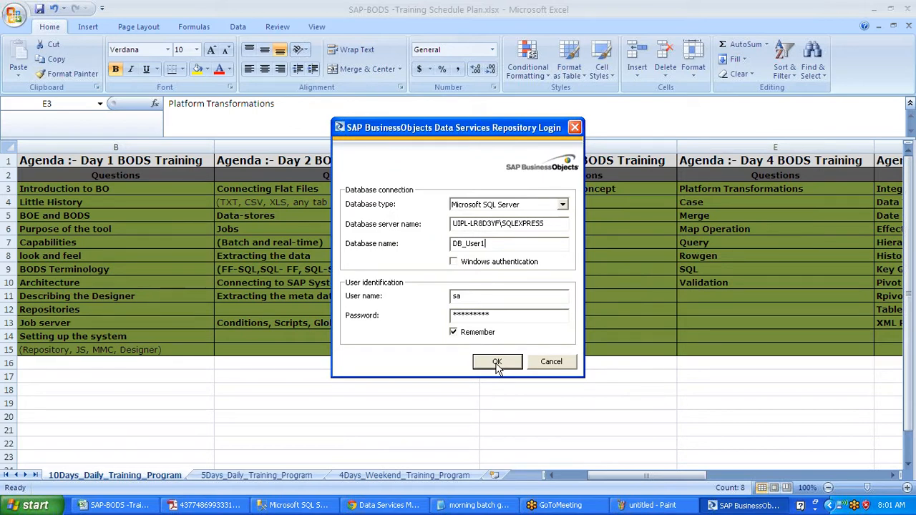
{"action": "left_click", "coordinate": [497, 362]}
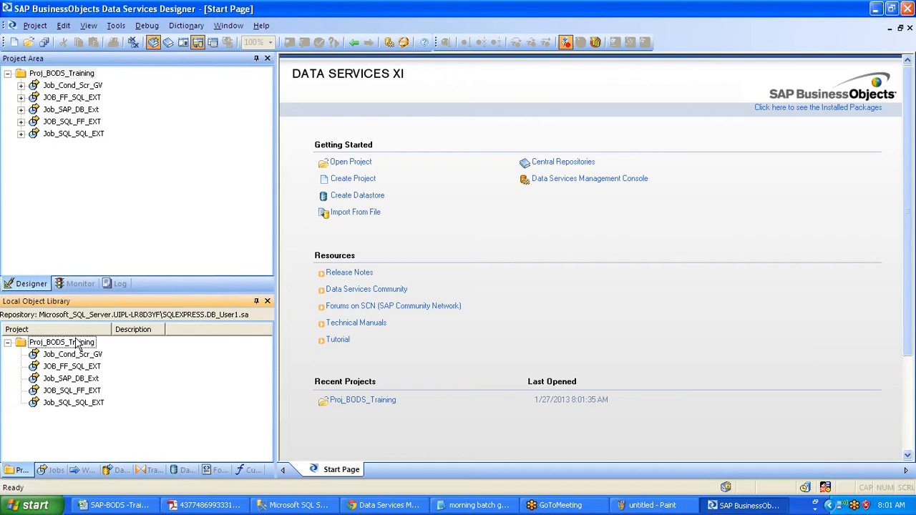
- Expand the Platform transforms, widen the name column and enlarge the library to show Case through Validation
{"action": "left_click", "coordinate": [139, 471]}
{"action": "left_click", "coordinate": [43, 368]}
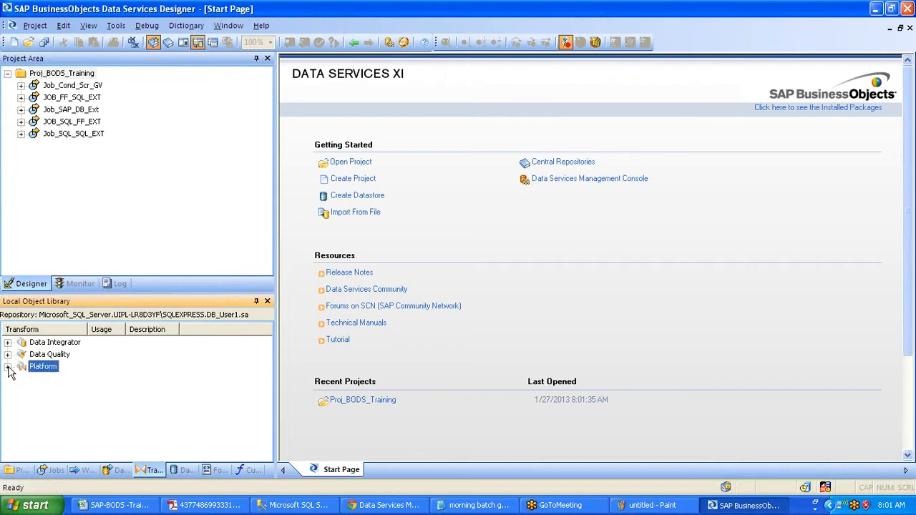
{"action": "left_click", "coordinate": [8, 367]}
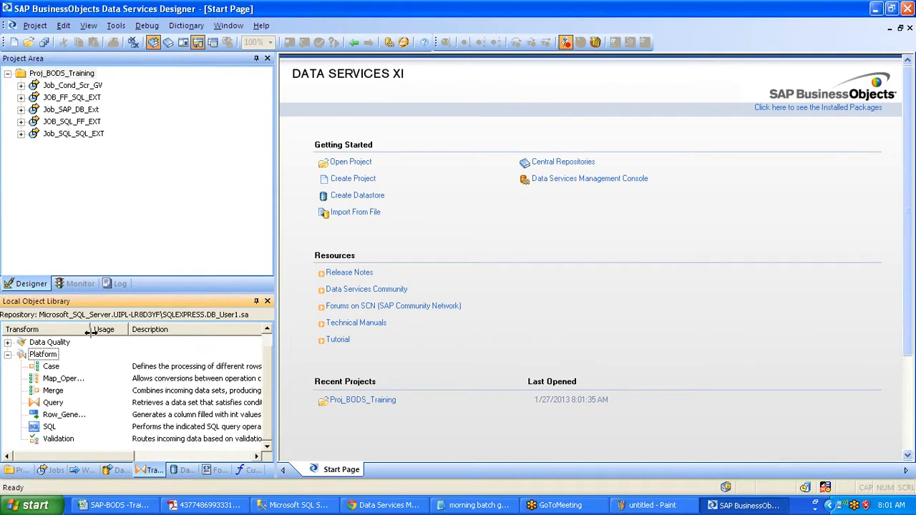
{"action": "left_click_drag", "start_coordinate": [91, 333], "coordinate": [112, 333]}
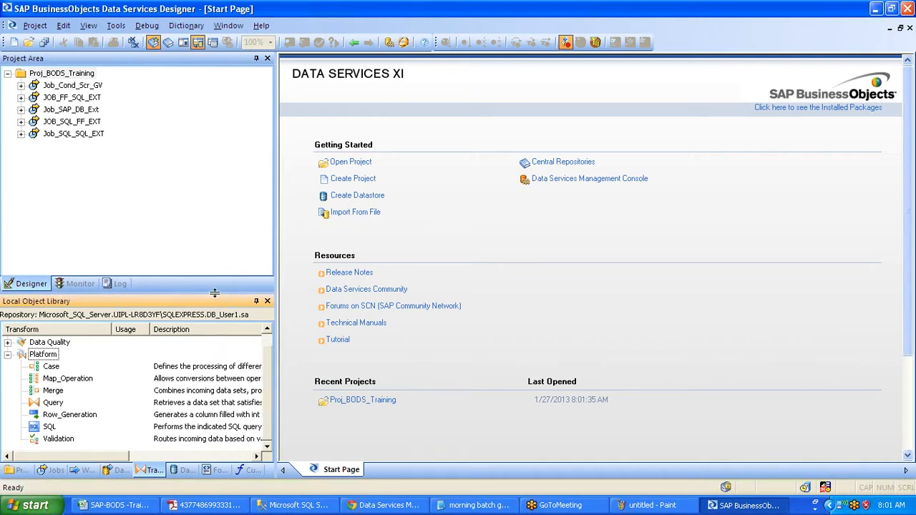
{"action": "left_click_drag", "start_coordinate": [215, 294], "coordinate": [214, 292]}
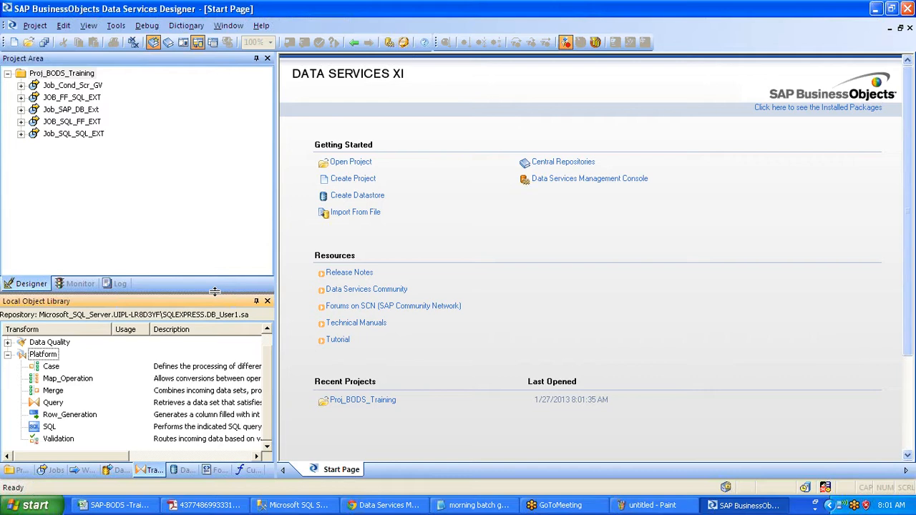
{"action": "left_click_drag", "start_coordinate": [214, 292], "coordinate": [223, 232]}
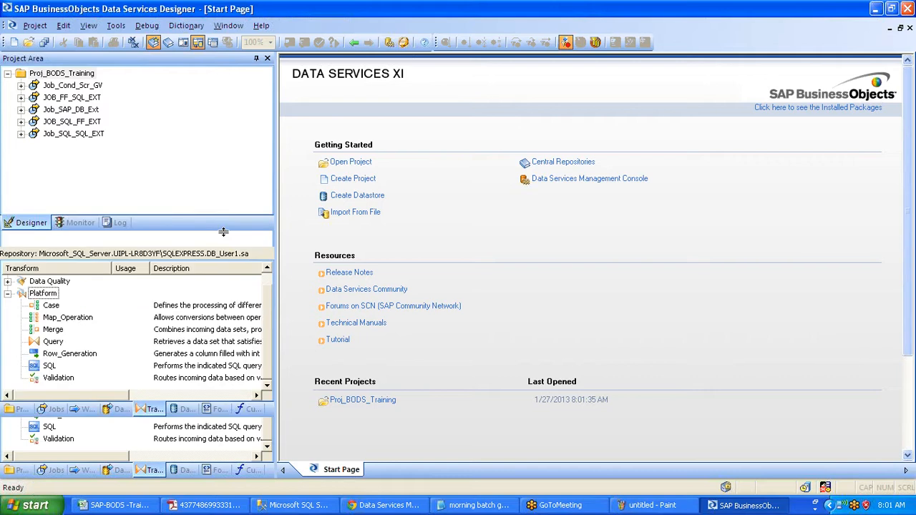
{"action": "left_click", "coordinate": [51, 317]}
{"action": "left_click", "coordinate": [61, 393], "text": "shift"}
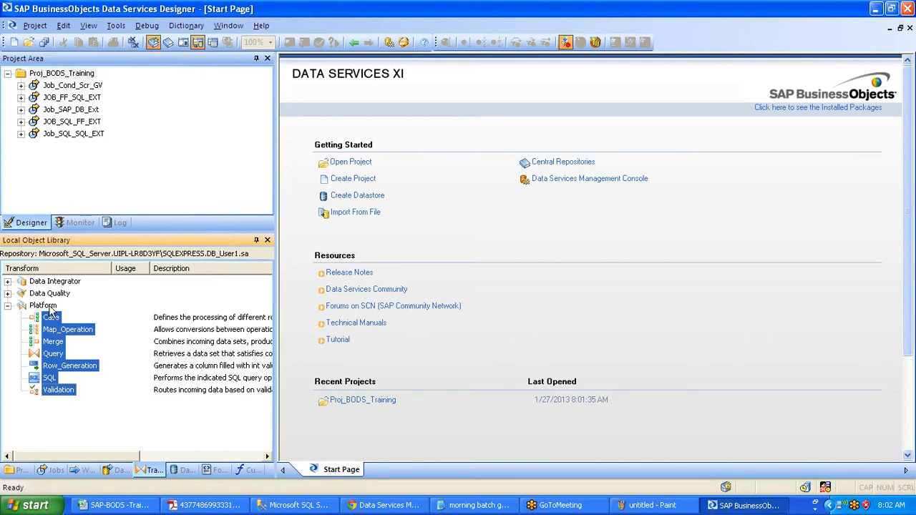
{"action": "left_click", "coordinate": [7, 282]}
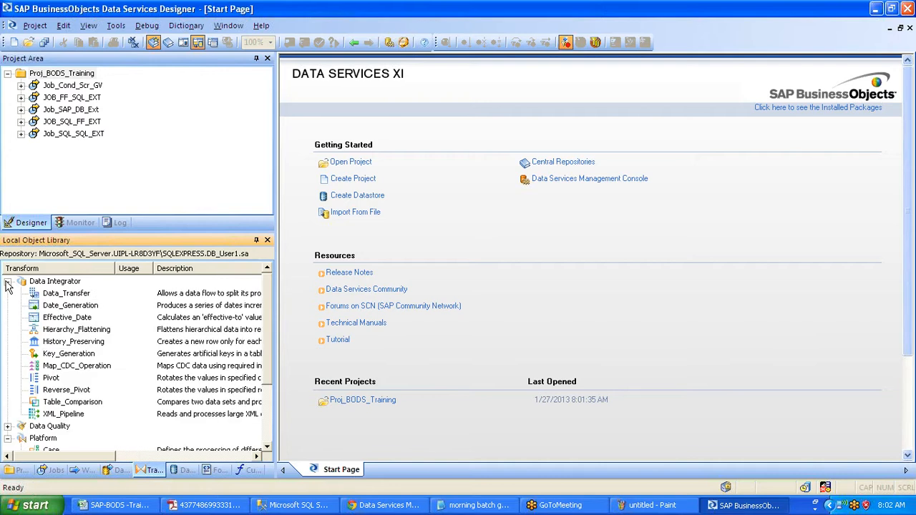
{"action": "left_click", "coordinate": [8, 284]}
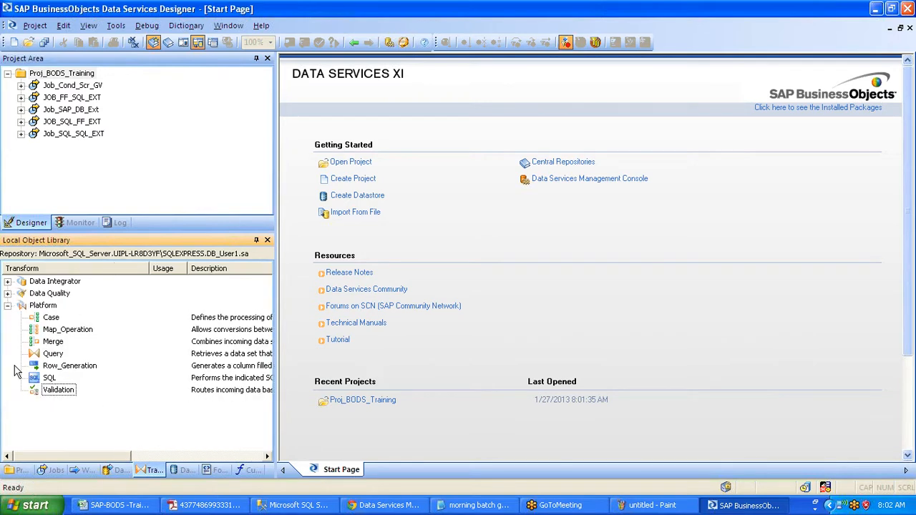
{"action": "left_click", "coordinate": [49, 308]}
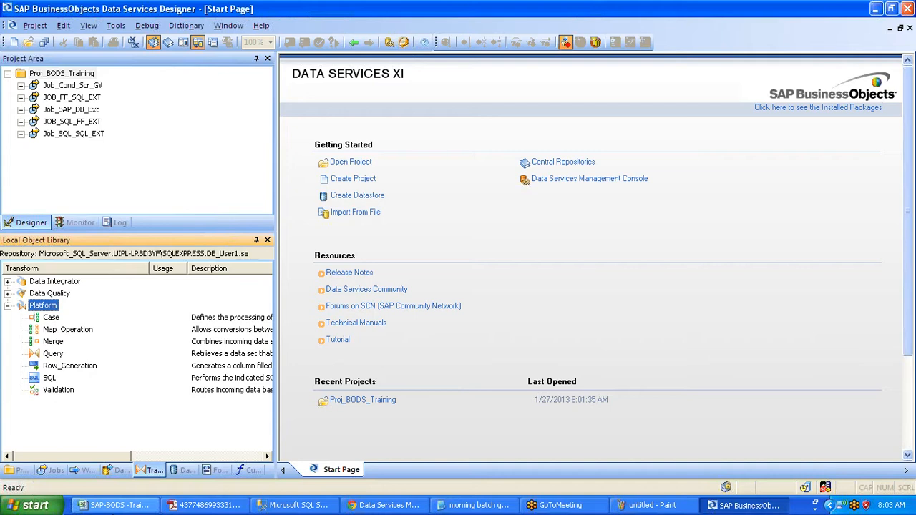
{"action": "left_click", "coordinate": [116, 505]}
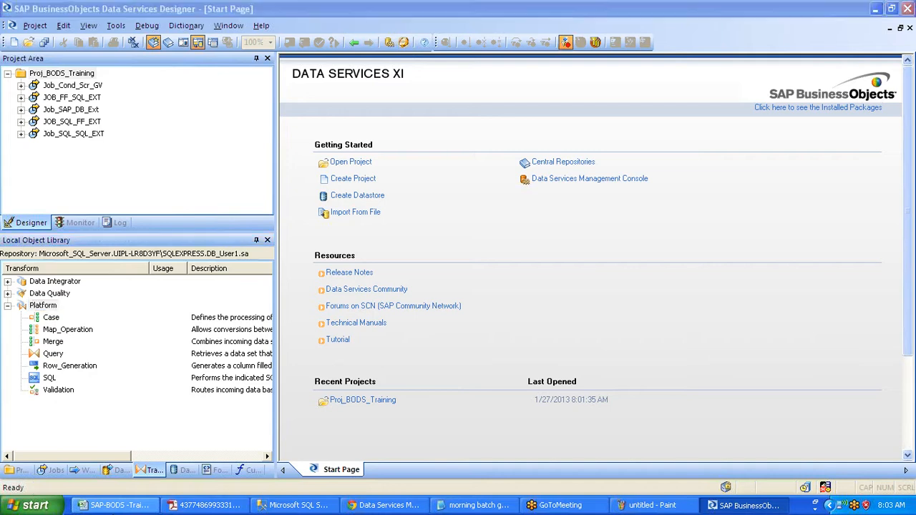
- Launch Notepad from the Windows Run dialog
{"action": "key", "text": "super+r"}
{"action": "type", "text": "no"}
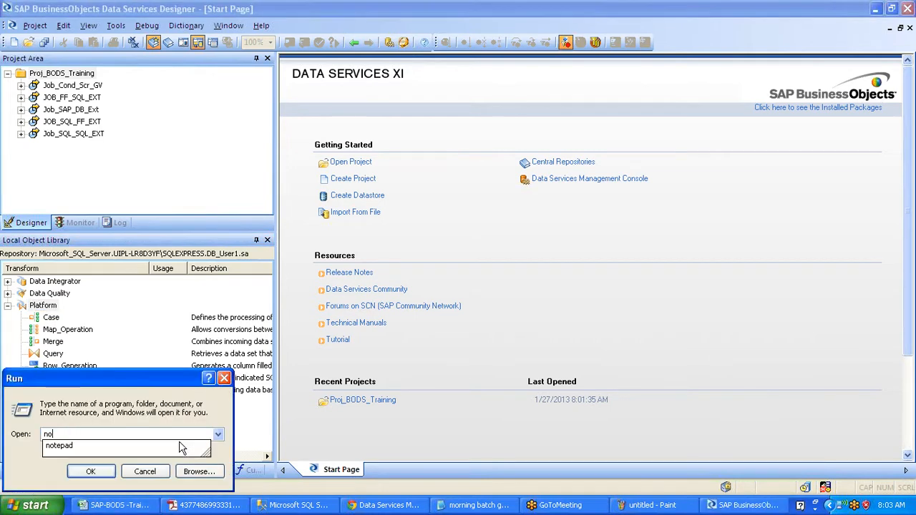
{"action": "type", "text": "te"}
{"action": "left_click", "coordinate": [181, 448]}
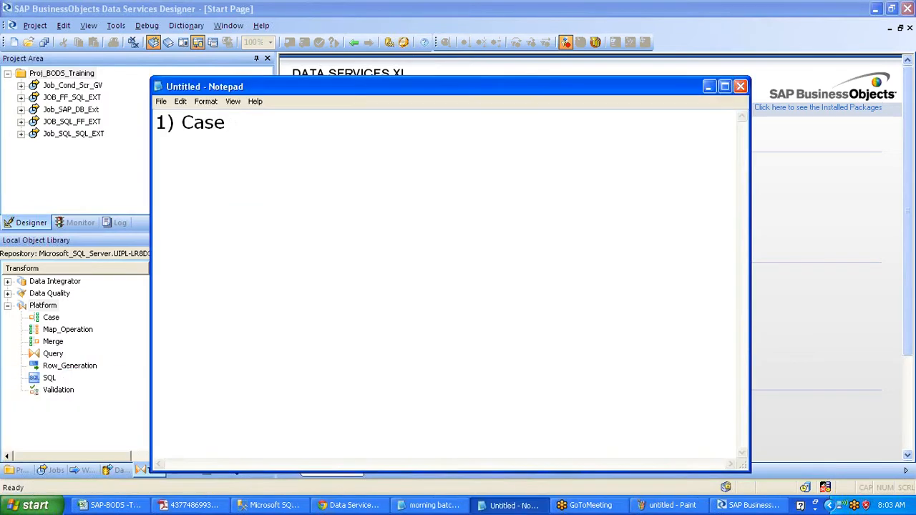
- Write '1) Case:-' followed by the line 'Data from diff regions (Tax)'
{"action": "type", "text": ":-"}
{"action": "key", "text": "Return"}
{"action": "type", "text": "Data fri="}
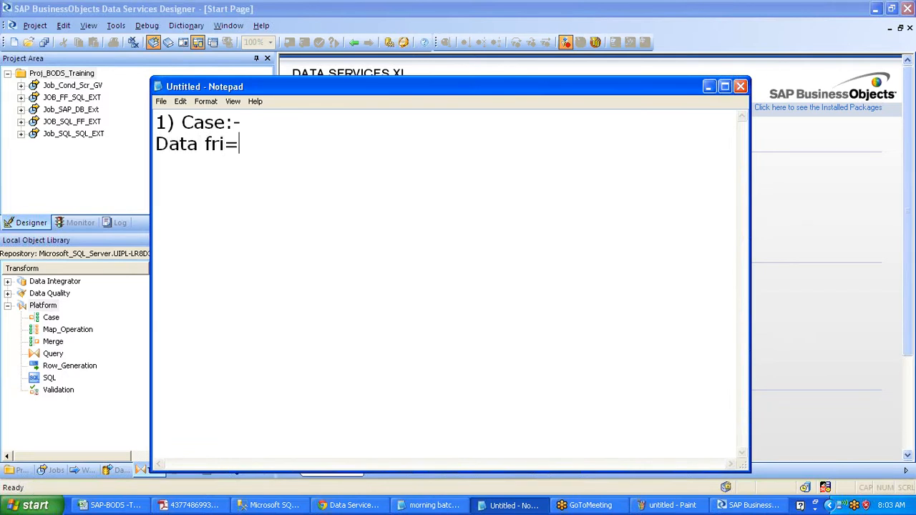
{"action": "key", "text": "BackSpace"}
{"action": "key", "text": "BackSpace"}
{"action": "type", "text": "om diff regions"}
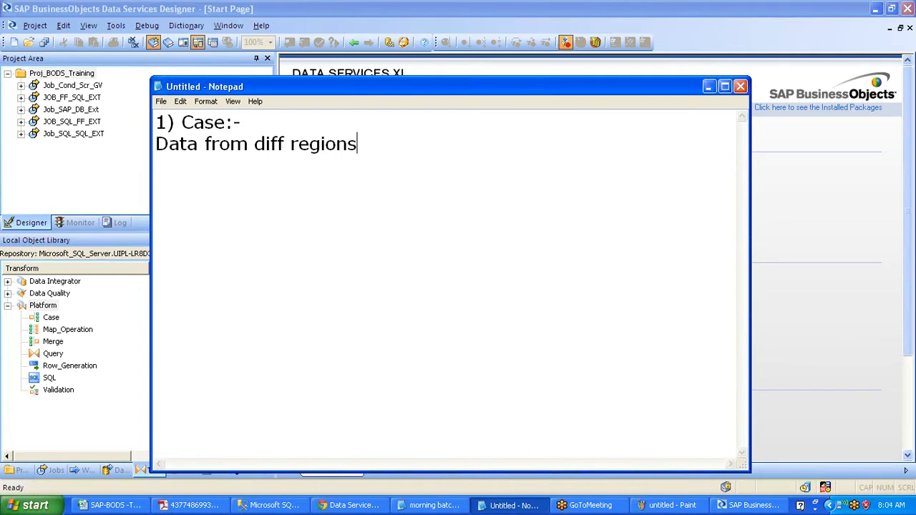
{"action": "type", "text": "9"}
{"action": "key", "text": "BackSpace"}
{"action": "type", "text": "(Tax)"}
{"action": "left_click_drag", "start_coordinate": [364, 144], "coordinate": [414, 144]}
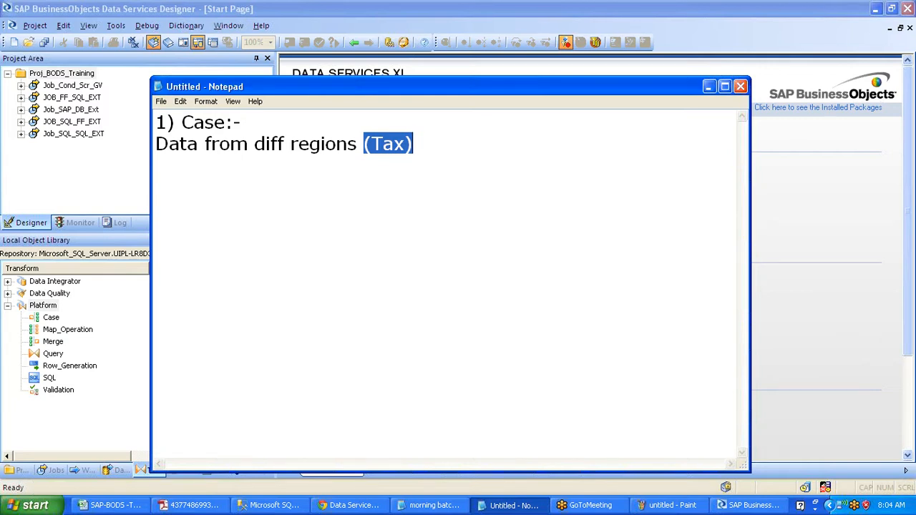
{"action": "left_click", "coordinate": [414, 144]}
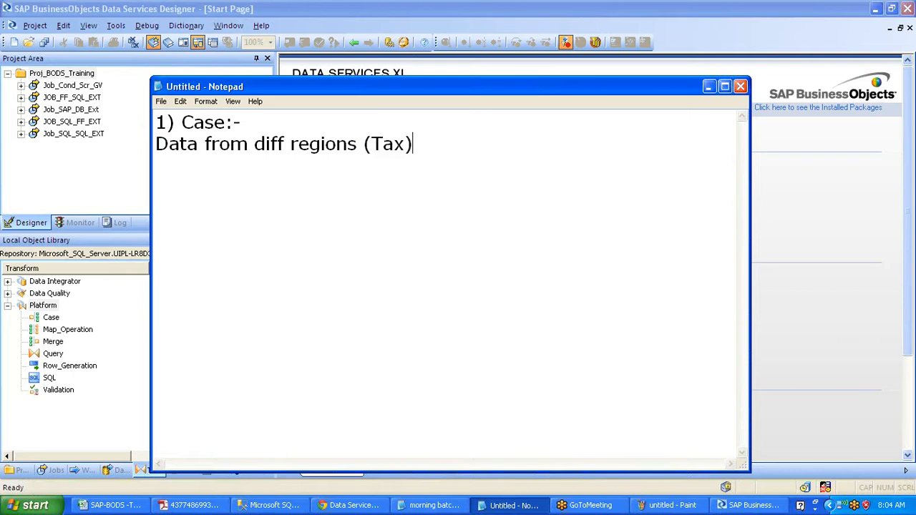
- Add the line '2) Merge:-' below the Tax example
{"action": "key", "text": "Return"}
{"action": "type", "text": "2) Merge"}
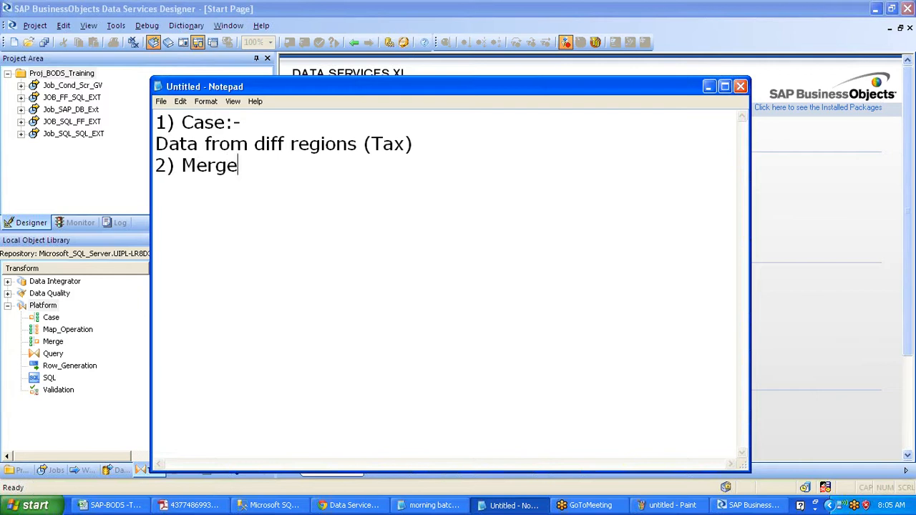
{"action": "type", "text": ":-"}
{"action": "key", "text": "shift+Left"}
{"action": "key", "text": "shift+Left"}
{"action": "key", "text": "shift+Left"}
{"action": "key", "text": "shift+Left"}
{"action": "key", "text": "shift+Left"}
{"action": "key", "text": "shift+Left"}
{"action": "key", "text": "shift+Left"}
{"action": "key", "text": "shift+Left"}
{"action": "key", "text": "shift+Left"}
{"action": "key", "text": "shift+Left"}
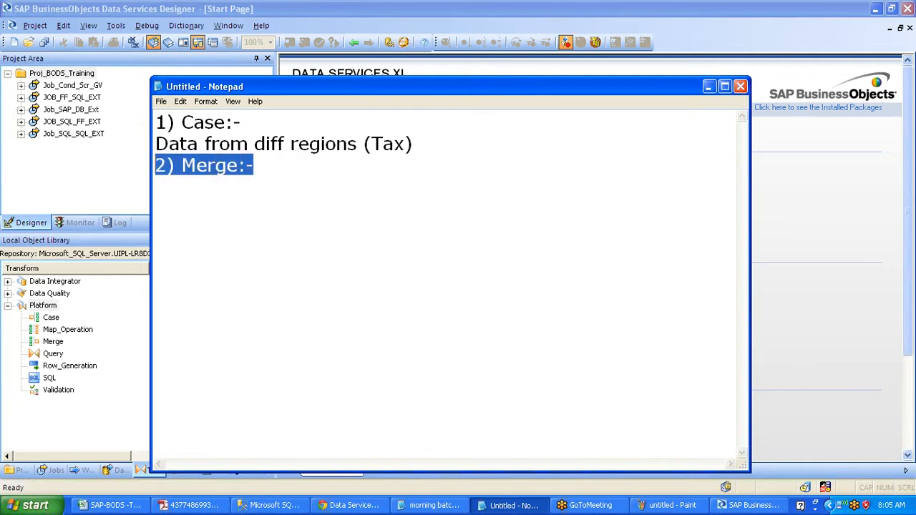
{"action": "key", "text": "End"}
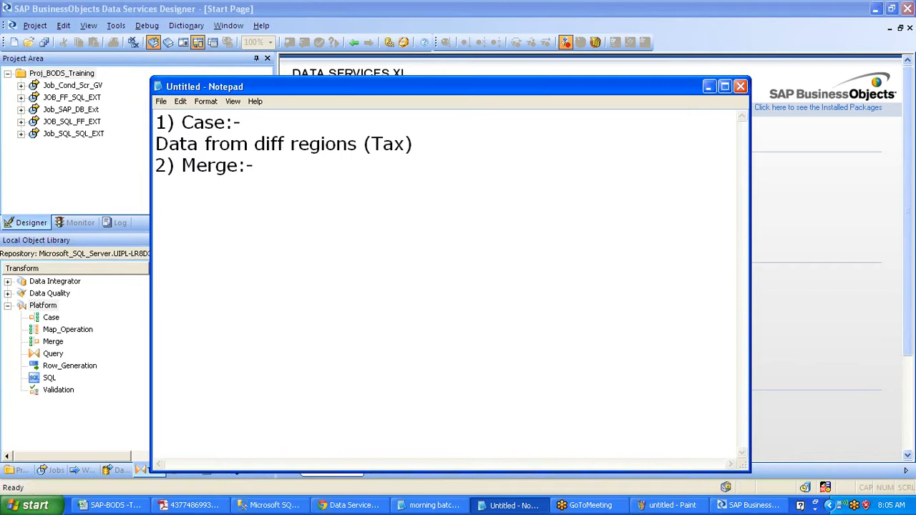
- Minimize Notepad and open the context menu of Proj_BODS_Training in the Project Area
{"action": "left_click", "coordinate": [706, 89]}
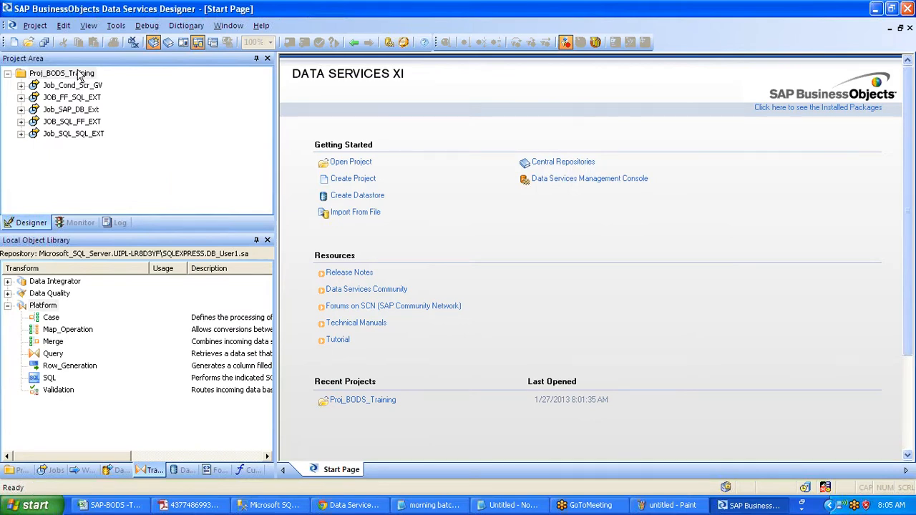
{"action": "right_click", "coordinate": [80, 74]}
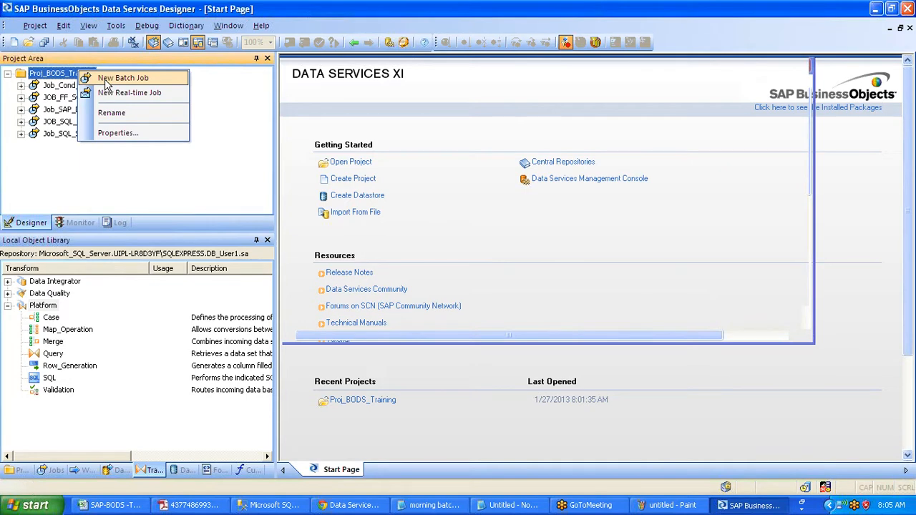
- Create a new batch job named Job_Case_Merge in Proj_BODS_Training
{"action": "left_click", "coordinate": [108, 78]}
{"action": "type", "text": "Job_Case"}
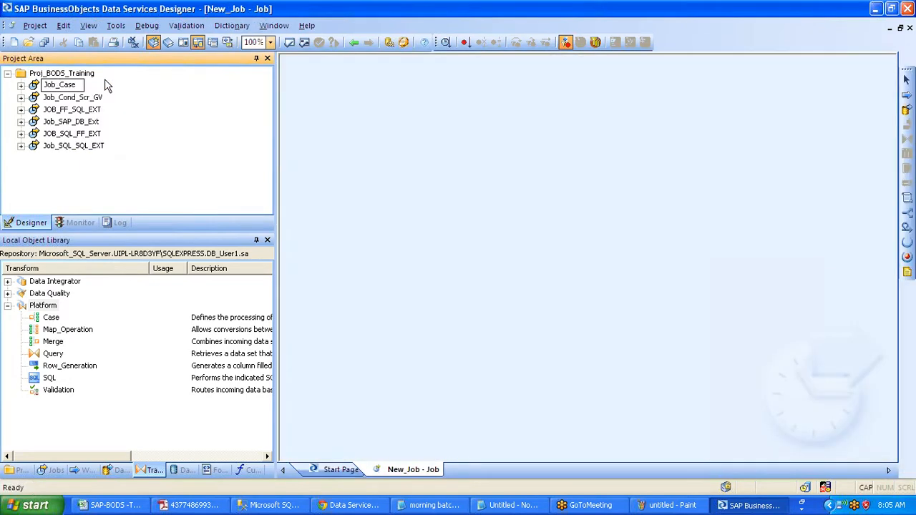
{"action": "type", "text": "_"}
{"action": "key", "text": "Caps_Lock"}
{"action": "key", "text": "Return"}
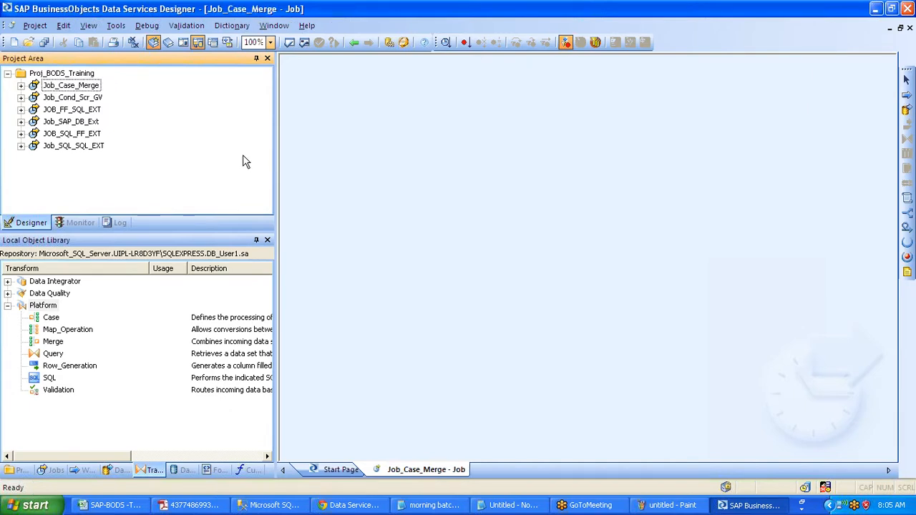
- Add a data flow named DF_Case to the job and open it
{"action": "left_click", "coordinate": [907, 108]}
{"action": "left_click", "coordinate": [378, 165]}
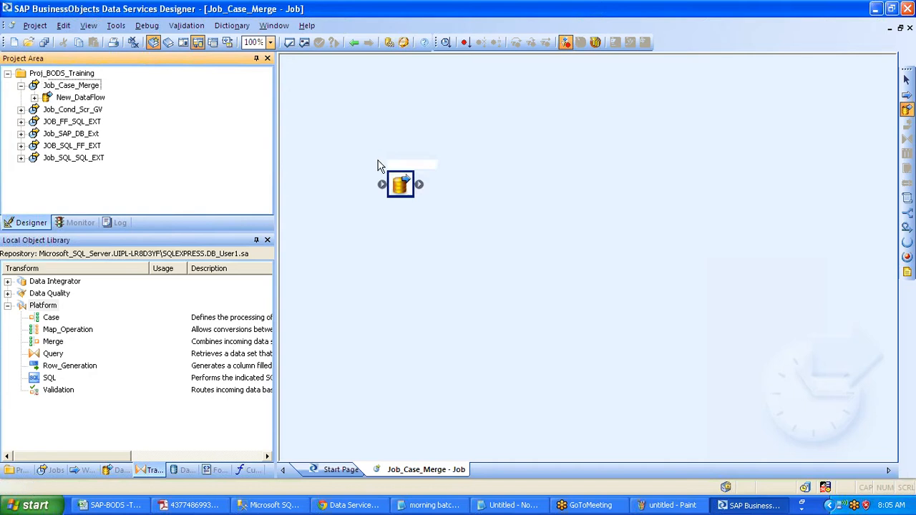
{"action": "type", "text": "DF_Case"}
{"action": "key", "text": "Return"}
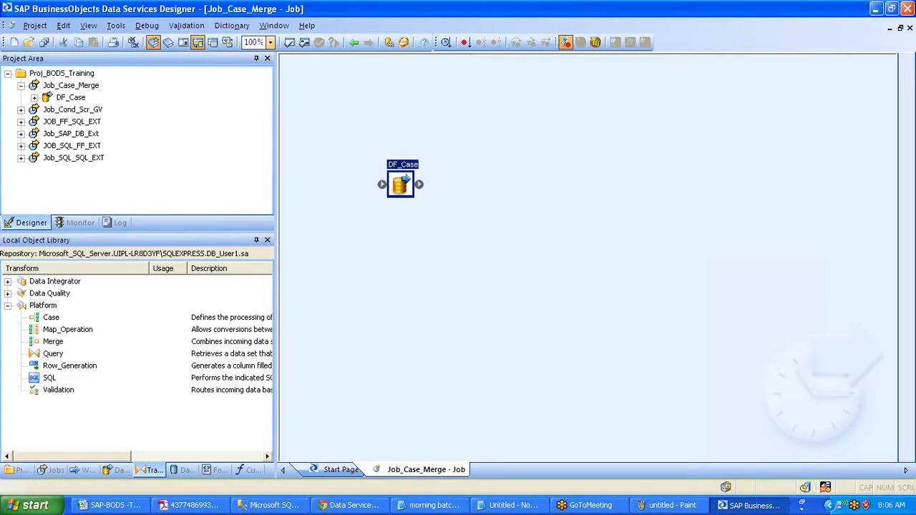
{"action": "double_click", "coordinate": [401, 185]}
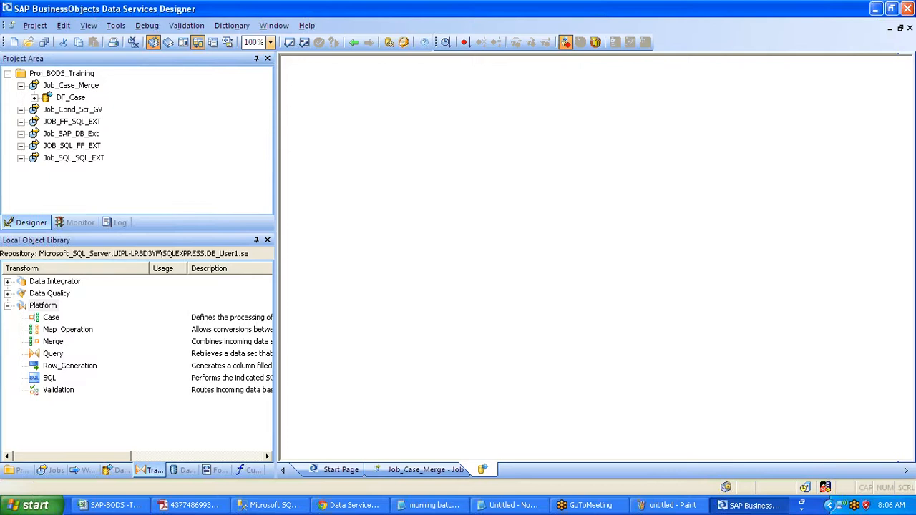
- Expand the DS_Source_Northwind tables and preview the ORDERS data
{"action": "left_click", "coordinate": [182, 469]}
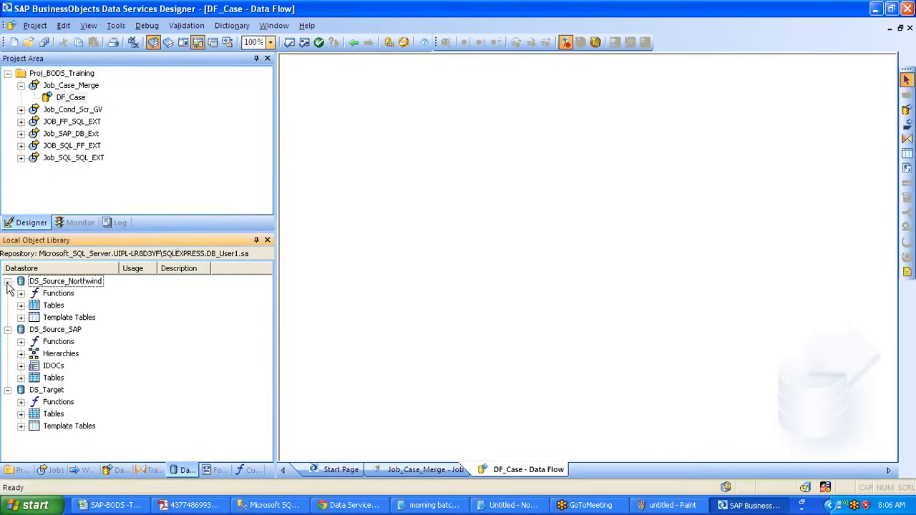
{"action": "left_click", "coordinate": [21, 305]}
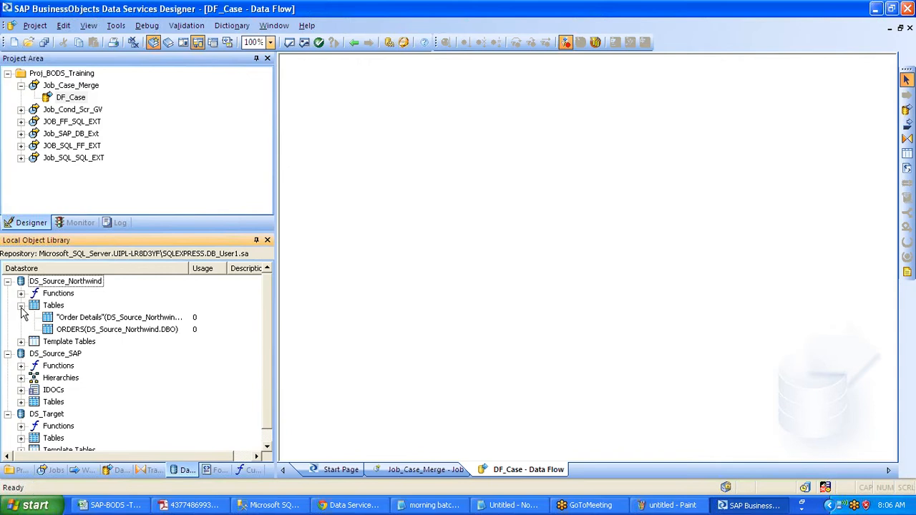
{"action": "right_click", "coordinate": [74, 330]}
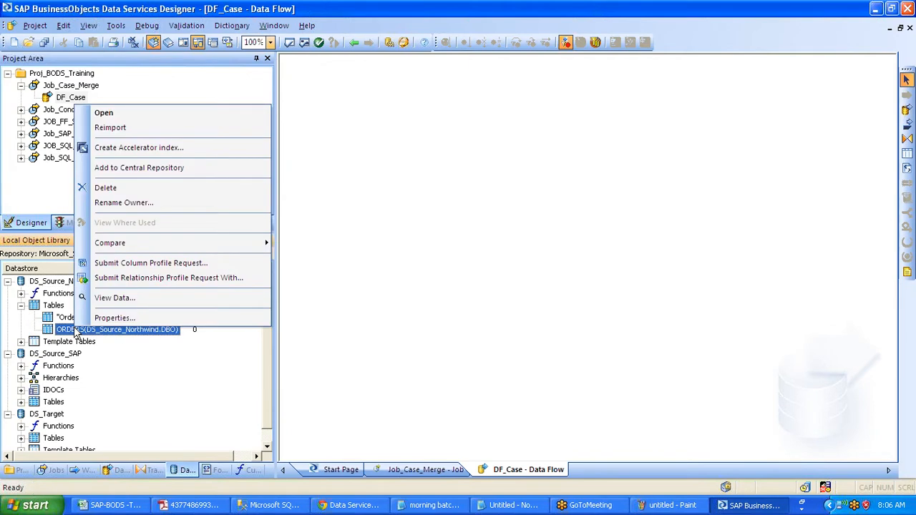
{"action": "left_click", "coordinate": [115, 298]}
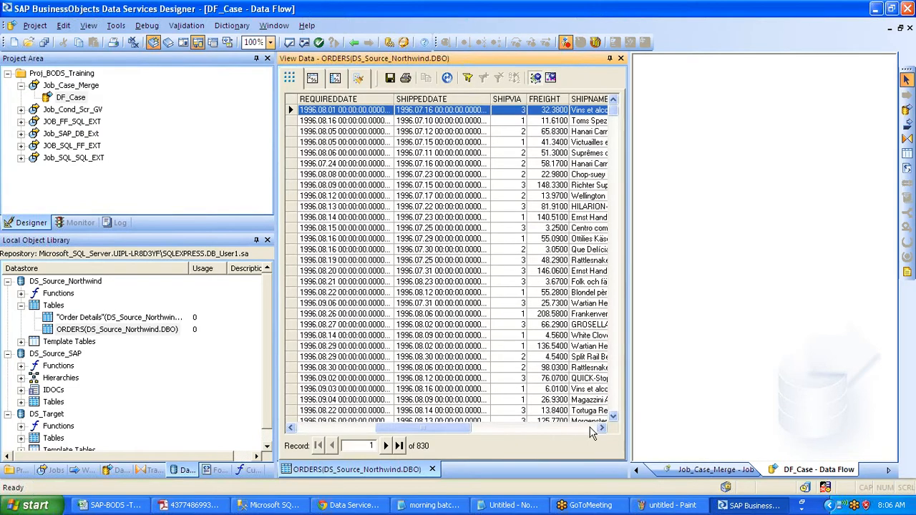
- Filter the ORDERS preview to exclude SHIPVIA 1 and 3, then remove the filters and close it
{"action": "right_click", "coordinate": [515, 120]}
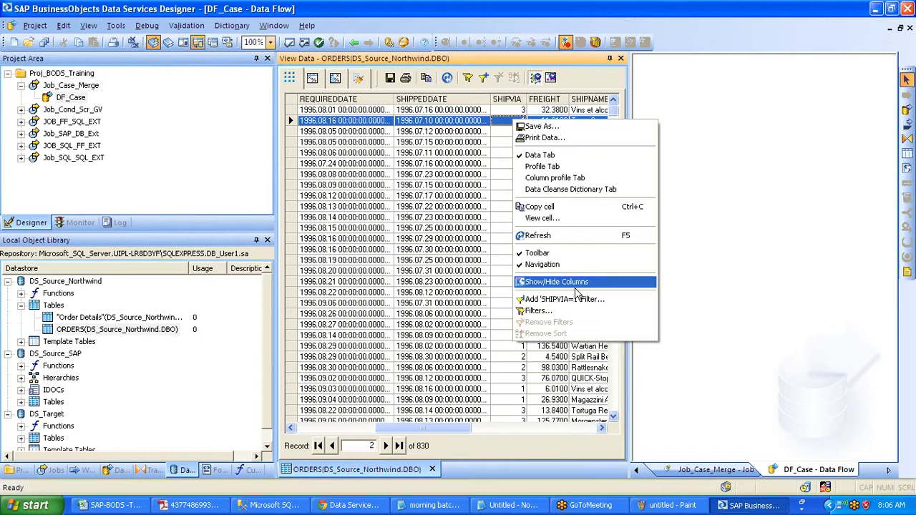
{"action": "left_click", "coordinate": [576, 299]}
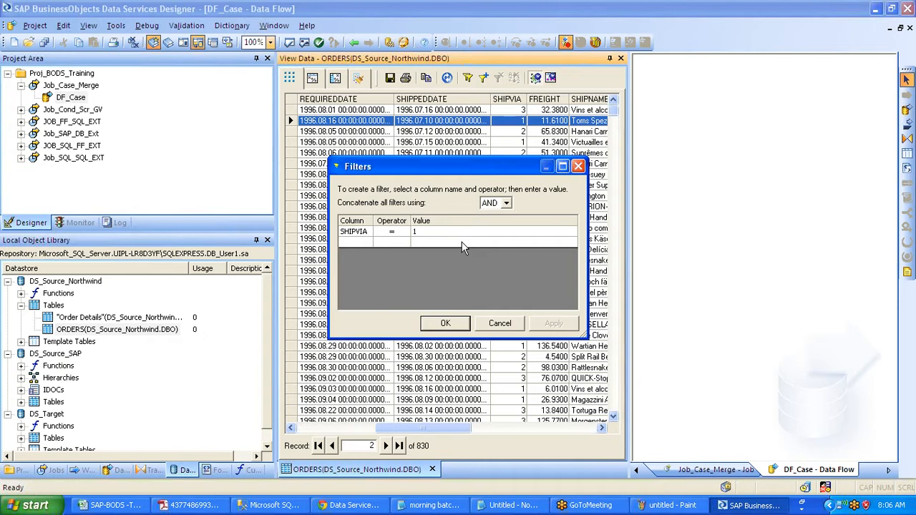
{"action": "key", "text": "Return"}
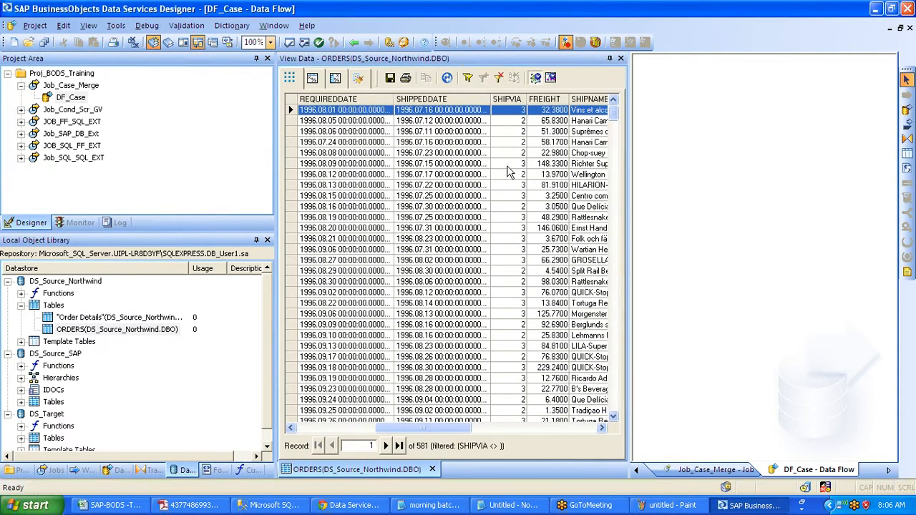
{"action": "right_click", "coordinate": [520, 228]}
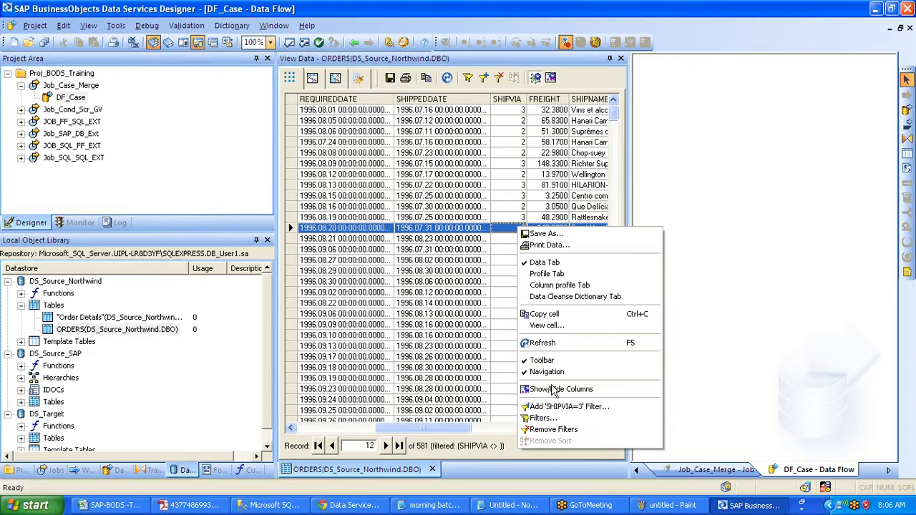
{"action": "left_click", "coordinate": [565, 406]}
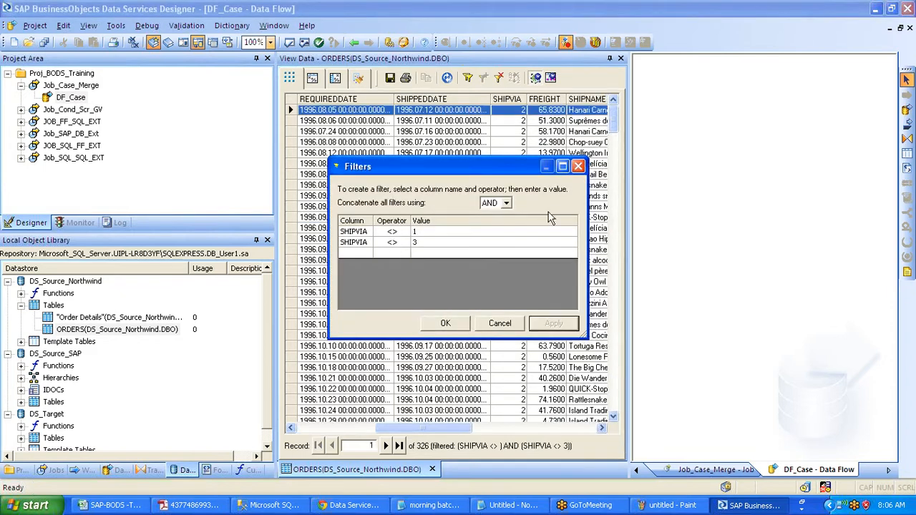
{"action": "left_click", "coordinate": [579, 166]}
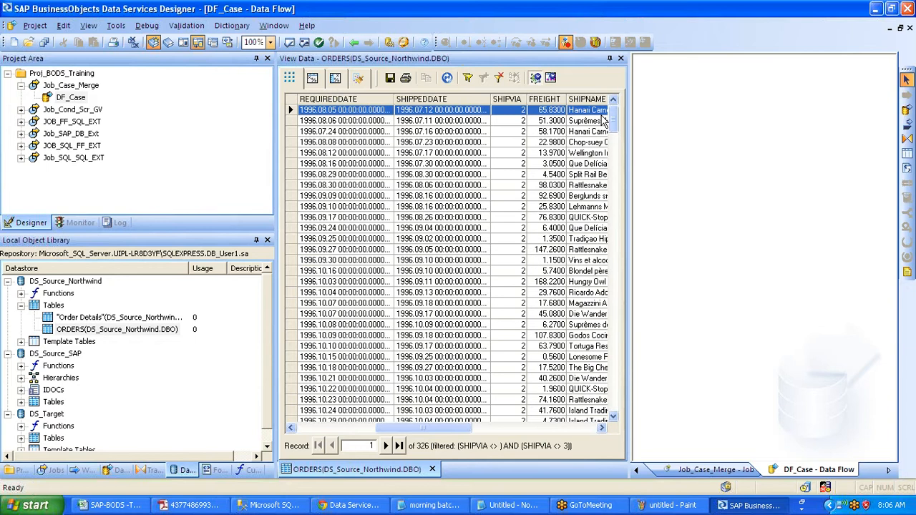
{"action": "left_click_drag", "start_coordinate": [613, 121], "coordinate": [621, 415]}
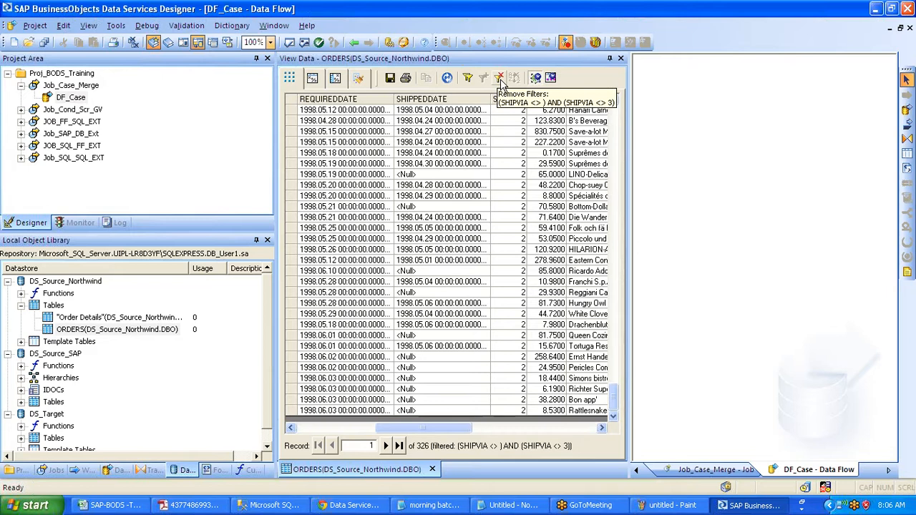
{"action": "left_click", "coordinate": [501, 80]}
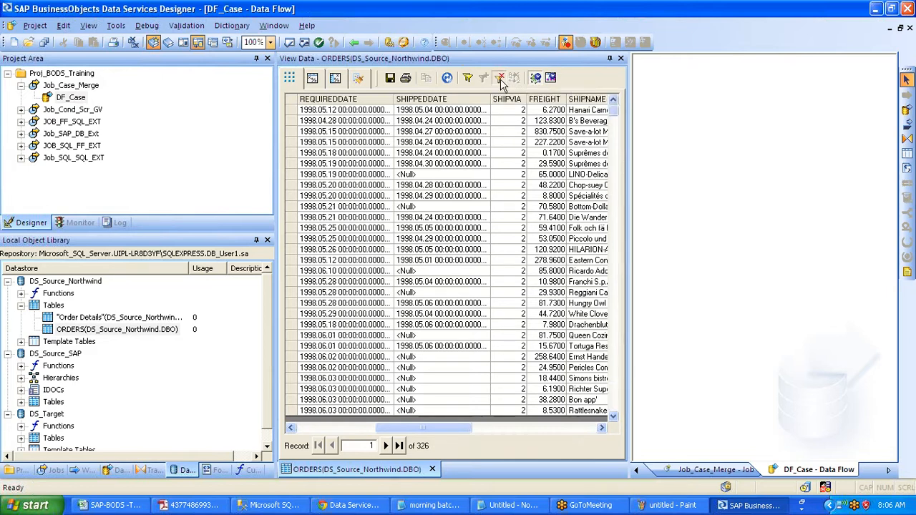
{"action": "left_click", "coordinate": [448, 78]}
{"action": "left_click", "coordinate": [620, 58]}
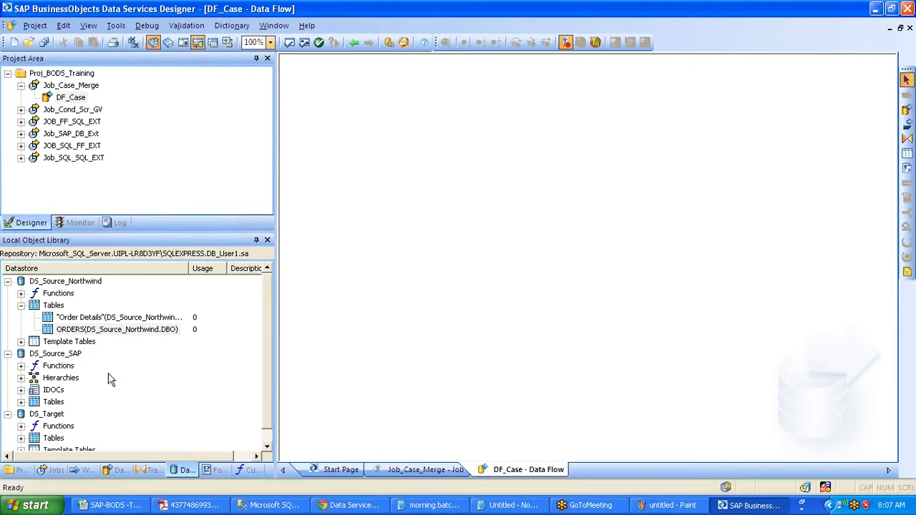
- Make ORDERS the DF_Case source and link it into a new Platform Case transform
{"action": "left_click_drag", "start_coordinate": [71, 330], "coordinate": [329, 145]}
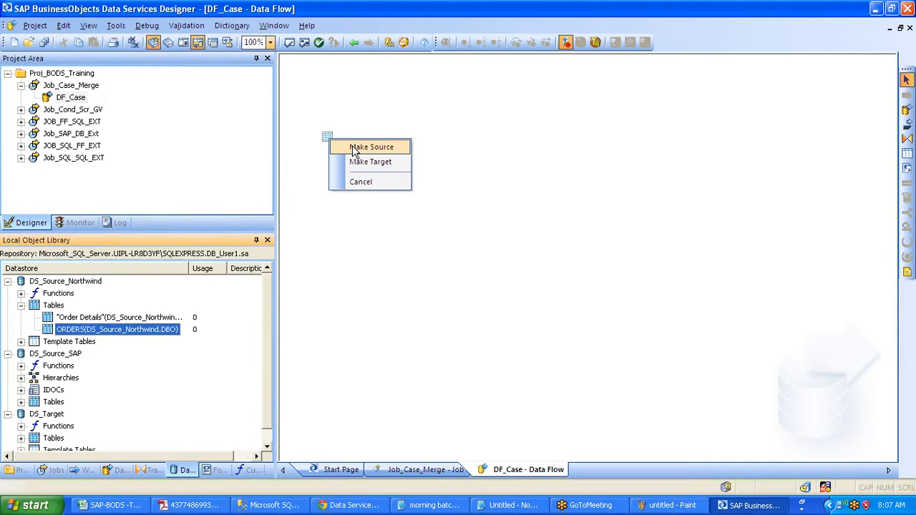
{"action": "left_click", "coordinate": [353, 149]}
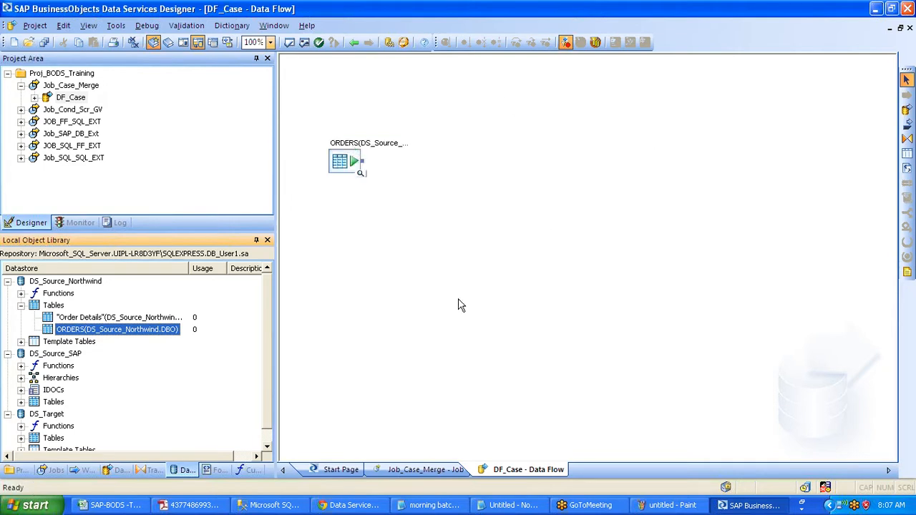
{"action": "left_click", "coordinate": [152, 470]}
{"action": "left_click", "coordinate": [51, 319]}
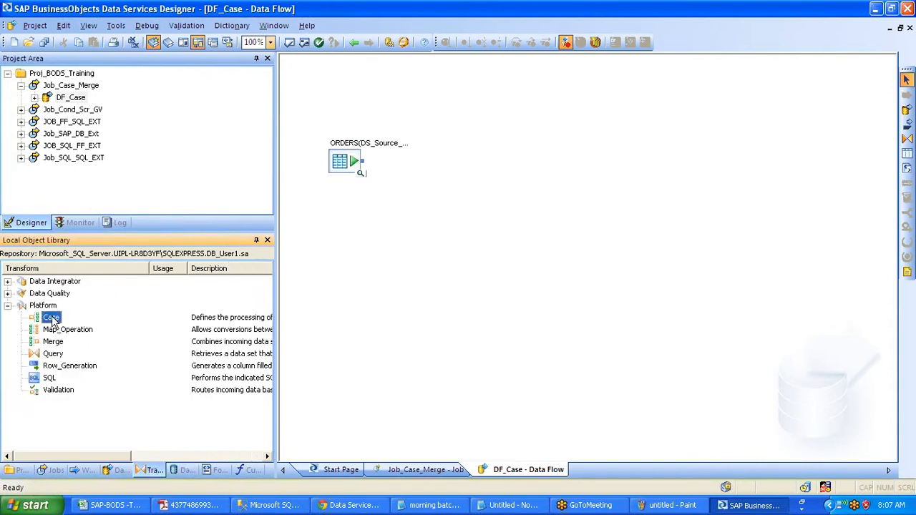
{"action": "left_click_drag", "start_coordinate": [52, 320], "coordinate": [456, 143]}
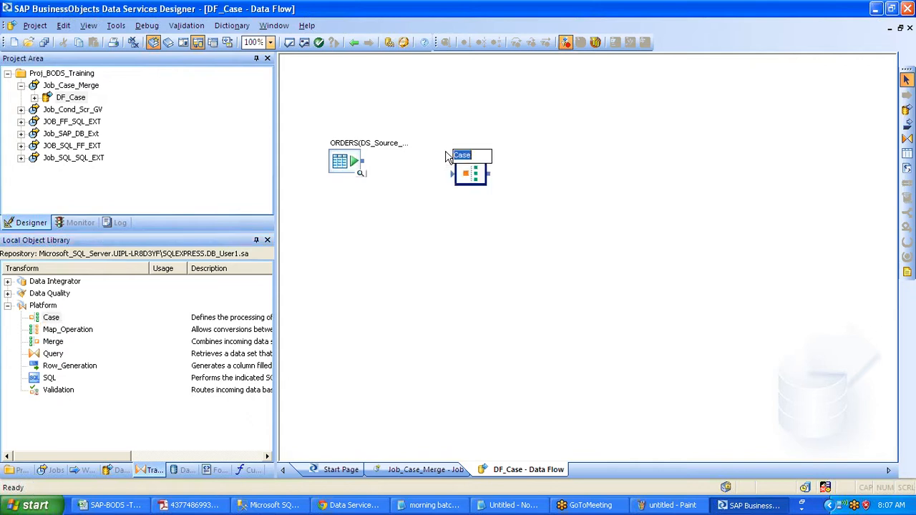
{"action": "left_click_drag", "start_coordinate": [363, 162], "coordinate": [459, 167]}
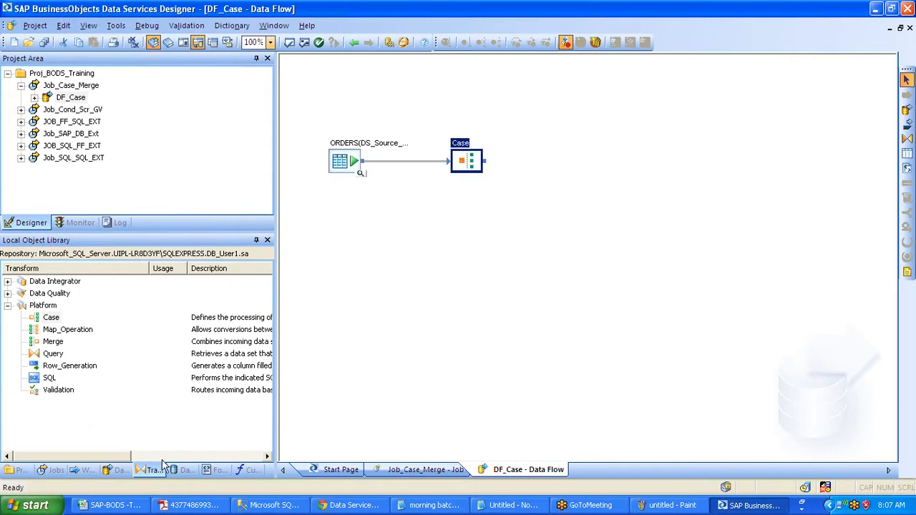
- Browse the library back to the ORDERS table, then return to the Transforms list
{"action": "left_click", "coordinate": [184, 473]}
{"action": "left_click", "coordinate": [64, 330]}
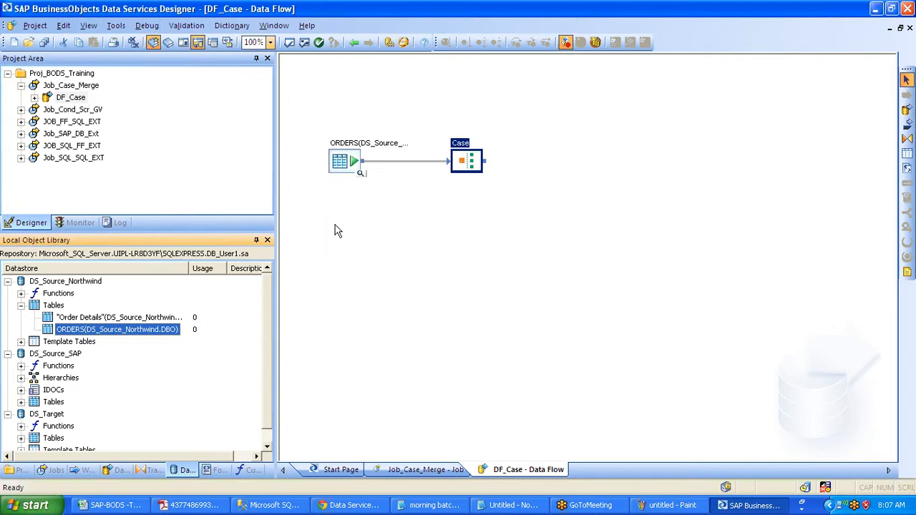
{"action": "left_click", "coordinate": [136, 472]}
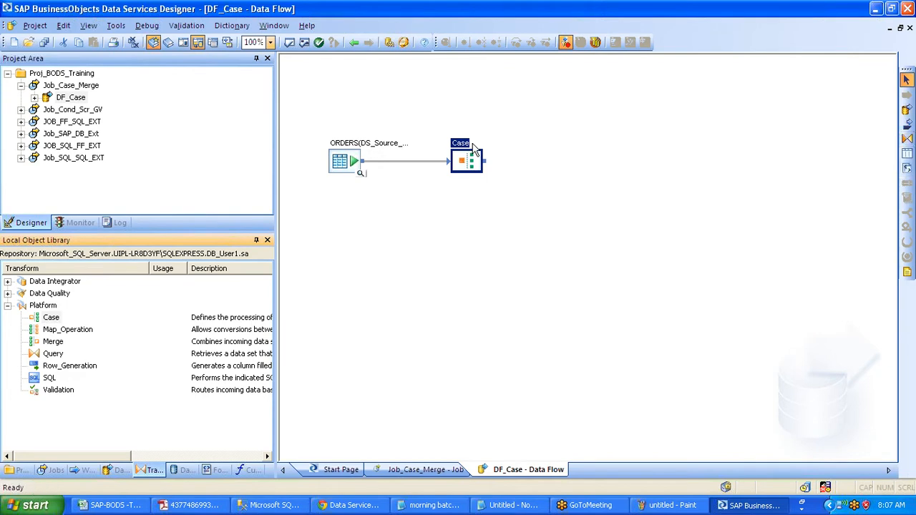
- Create template table Via1 in DS_Target to the right of the Case transform
{"action": "left_click", "coordinate": [907, 153]}
{"action": "left_click", "coordinate": [612, 113]}
{"action": "type", "text": "Via1"}
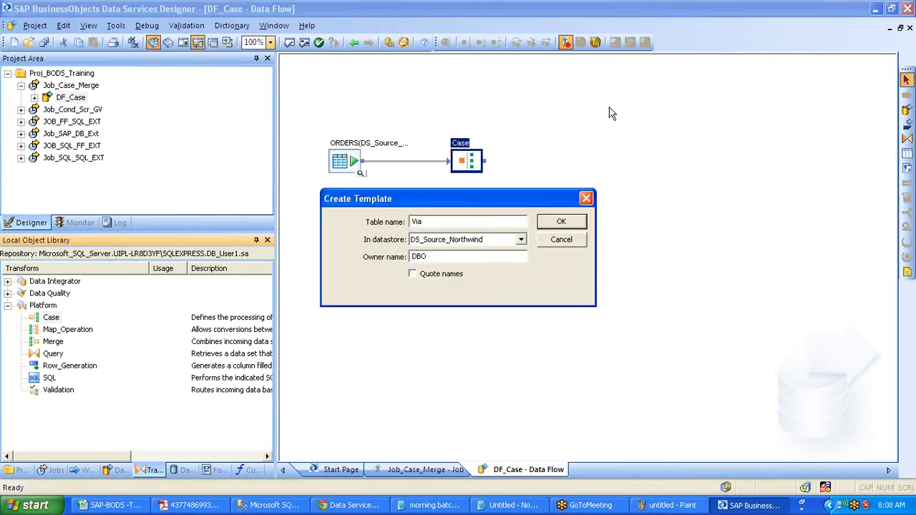
{"action": "key", "text": "Tab"}
{"action": "key", "text": "Down"}
{"action": "key", "text": "Return"}
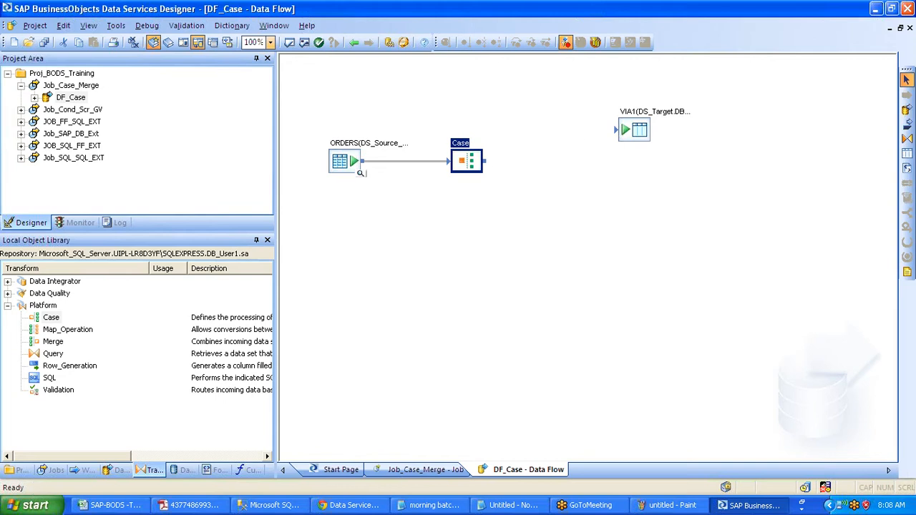
{"action": "left_click_drag", "start_coordinate": [485, 161], "coordinate": [642, 131]}
{"action": "left_click", "coordinate": [637, 130]}
- Create template tables Via2 and Via3 in DS_Target below Via1
{"action": "left_click", "coordinate": [907, 154]}
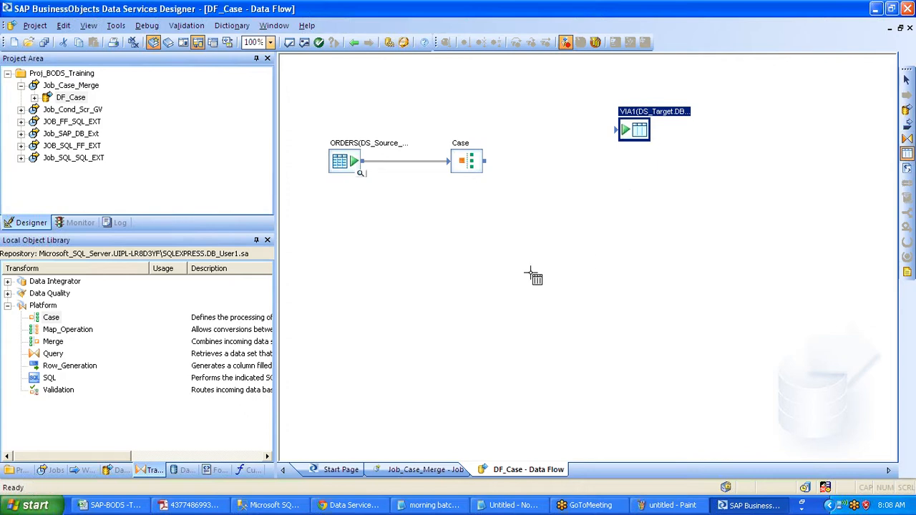
{"action": "left_click", "coordinate": [639, 193]}
{"action": "type", "text": "V"}
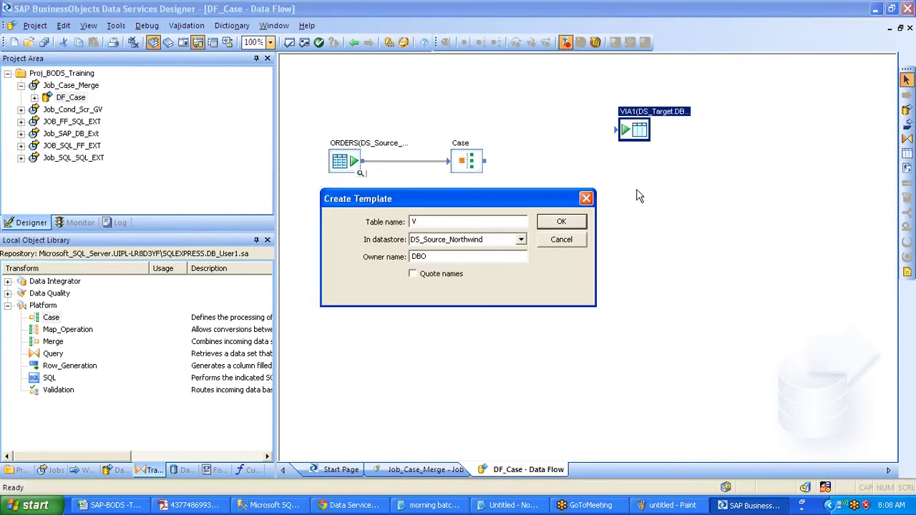
{"action": "type", "text": "ia2"}
{"action": "key", "text": "Tab"}
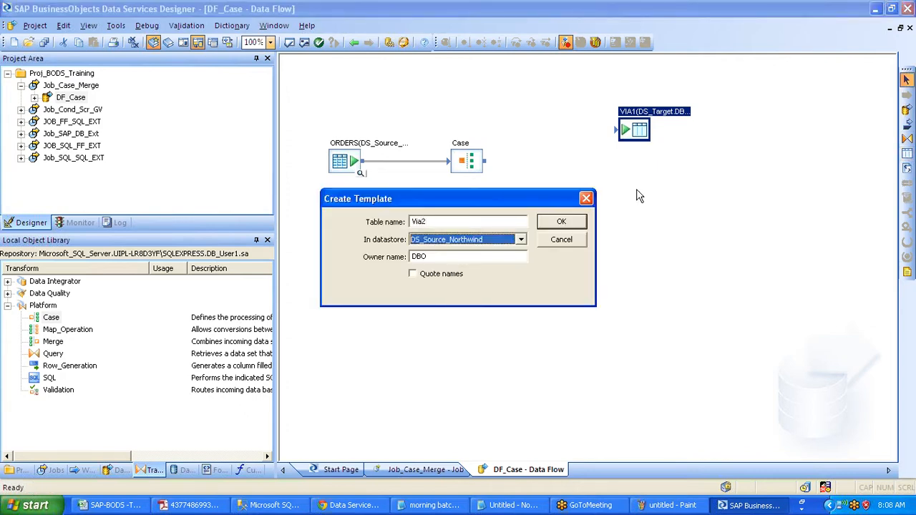
{"action": "key", "text": "Down"}
{"action": "key", "text": "Return"}
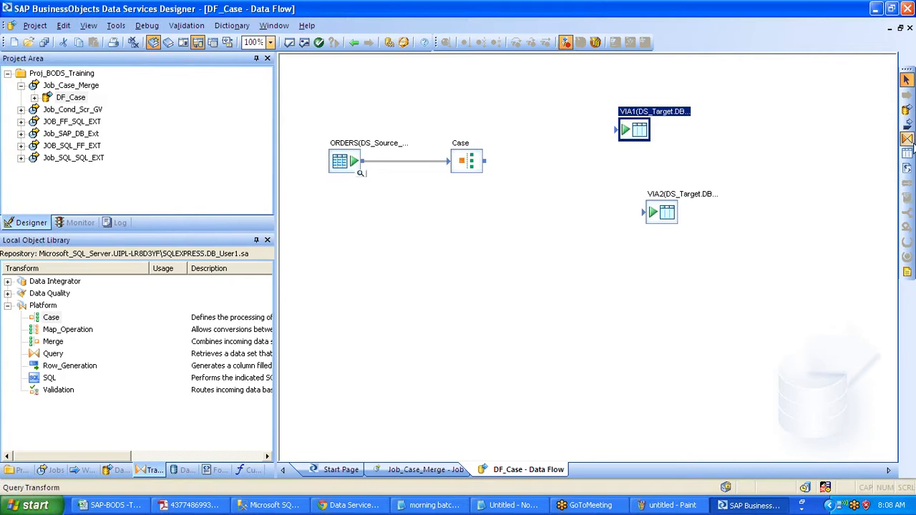
{"action": "left_click", "coordinate": [907, 153]}
{"action": "left_click", "coordinate": [643, 268]}
{"action": "type", "text": "Vi"}
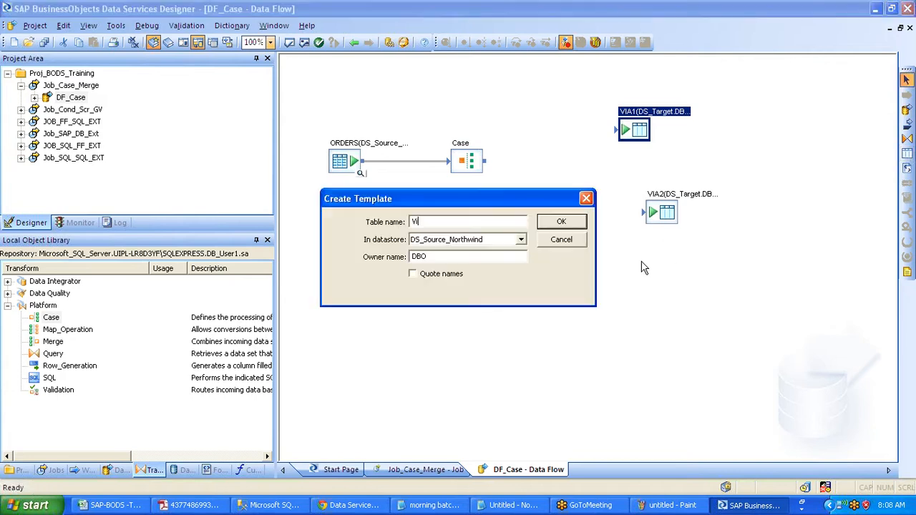
{"action": "type", "text": "a3"}
{"action": "key", "text": "Tab"}
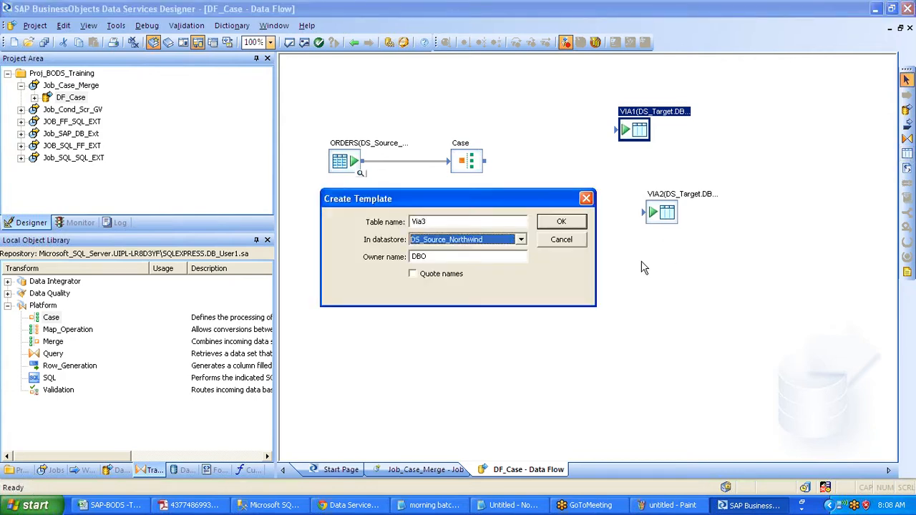
{"action": "key", "text": "Down"}
{"action": "key", "text": "Return"}
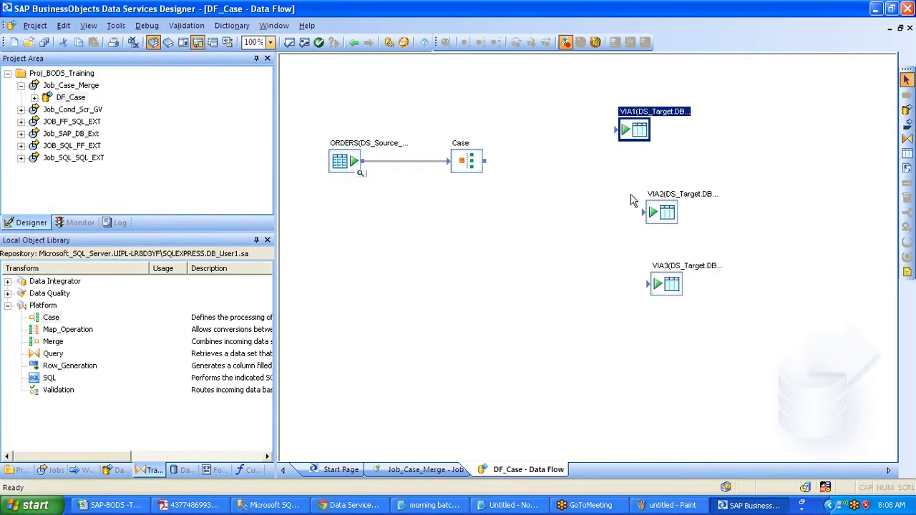
- Stack the targets vertically, moving VIA1 higher and VIA3 below VIA2
{"action": "left_click_drag", "start_coordinate": [639, 126], "coordinate": [653, 101]}
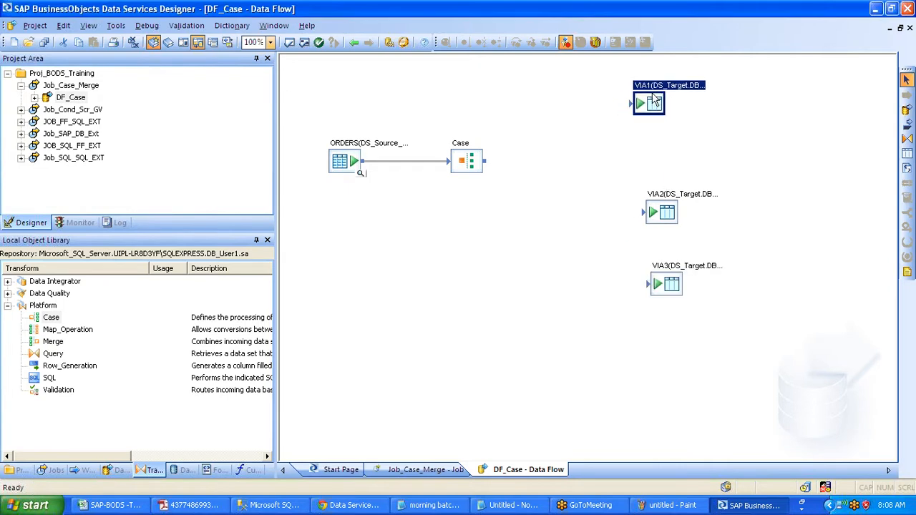
{"action": "double_click", "coordinate": [653, 99]}
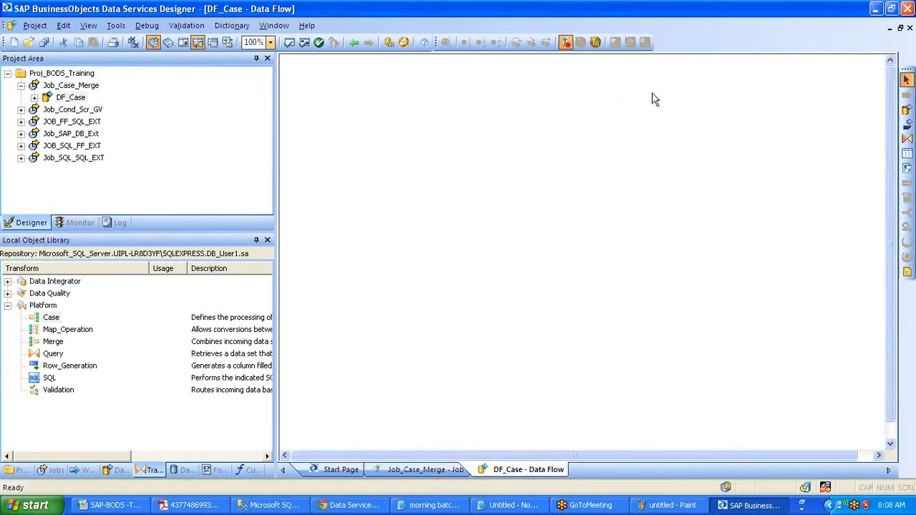
{"action": "left_click_drag", "start_coordinate": [662, 175], "coordinate": [664, 254]}
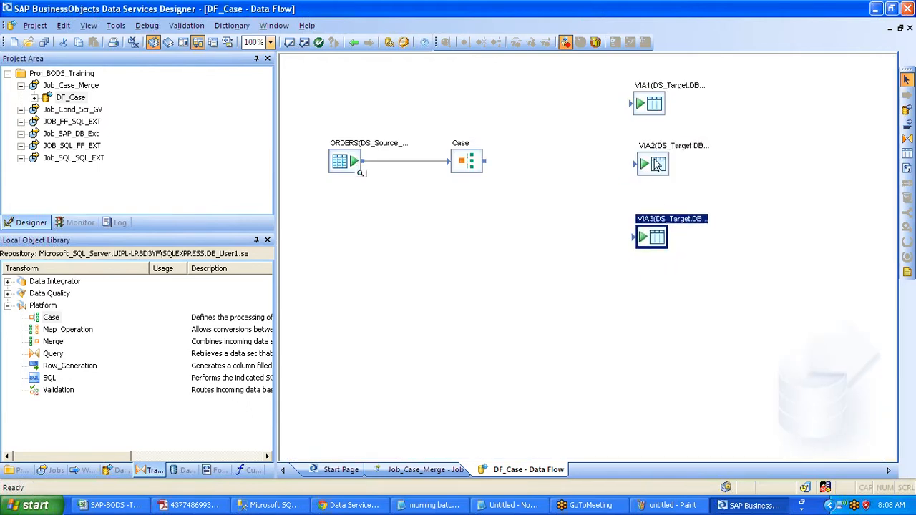
{"action": "left_click", "coordinate": [654, 165]}
- Align VIA2 with the other targets, then open the ORDERS Source Table Editor
{"action": "left_click_drag", "start_coordinate": [654, 166], "coordinate": [653, 165]}
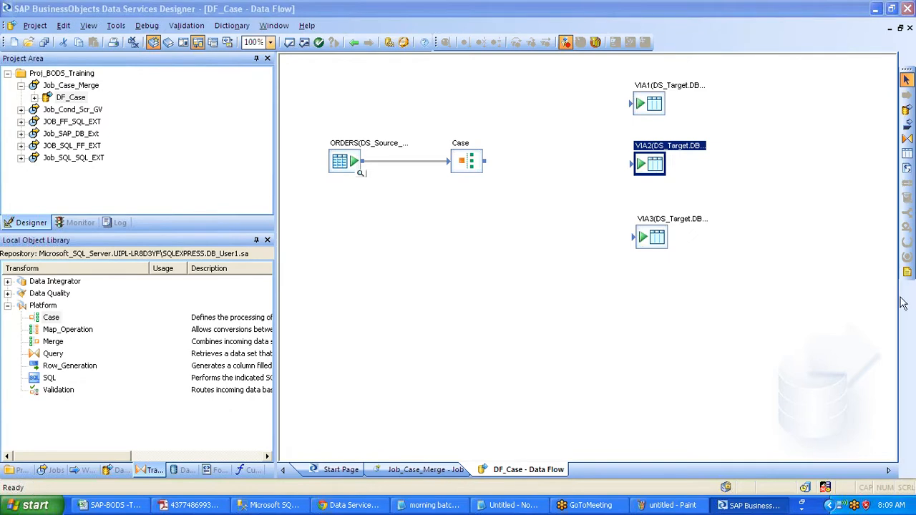
{"action": "left_click", "coordinate": [352, 160]}
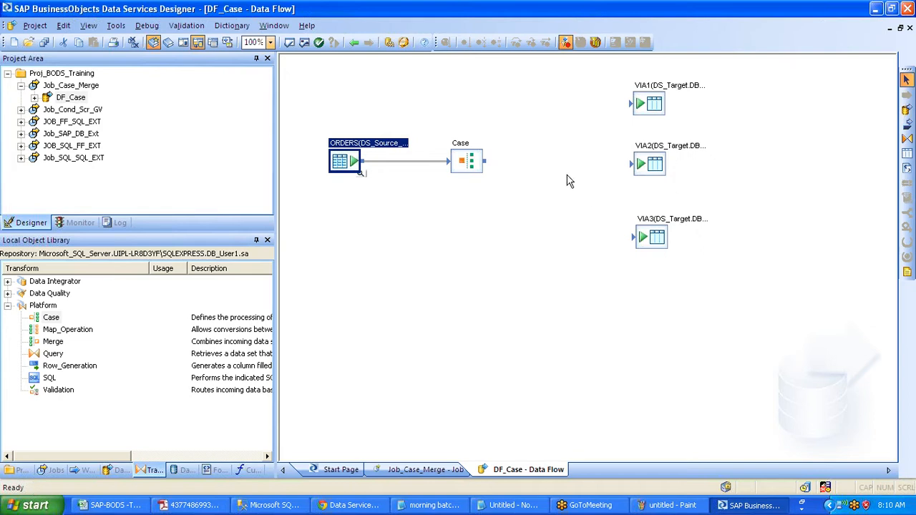
{"action": "double_click", "coordinate": [346, 161]}
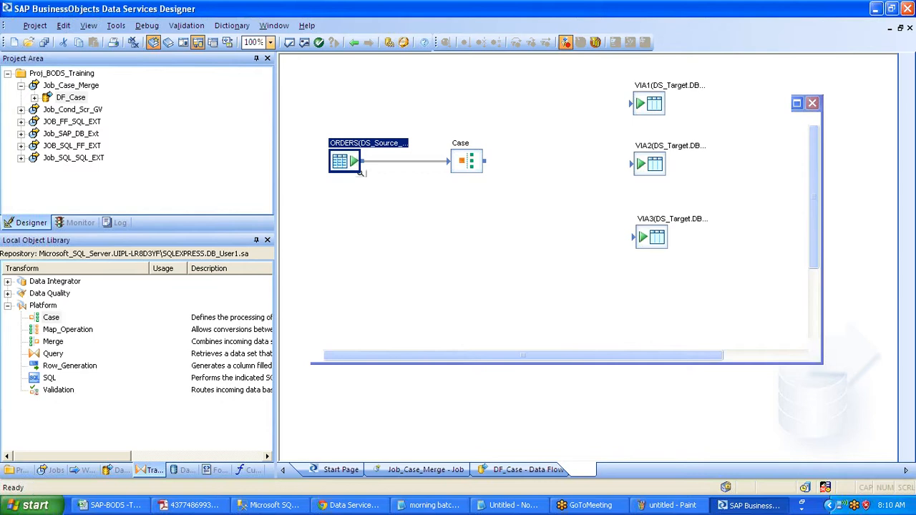
- Check the ORDERS column details, go back to DF_Case, and marquee-select VIA1, VIA2 and VIA3
{"action": "double_click", "coordinate": [361, 171]}
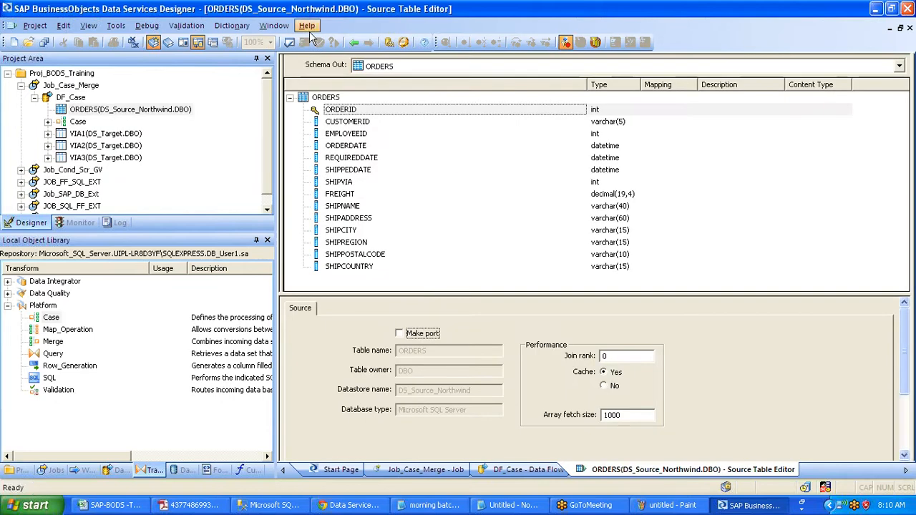
{"action": "left_click", "coordinate": [355, 42]}
{"action": "left_click_drag", "start_coordinate": [597, 60], "coordinate": [741, 313]}
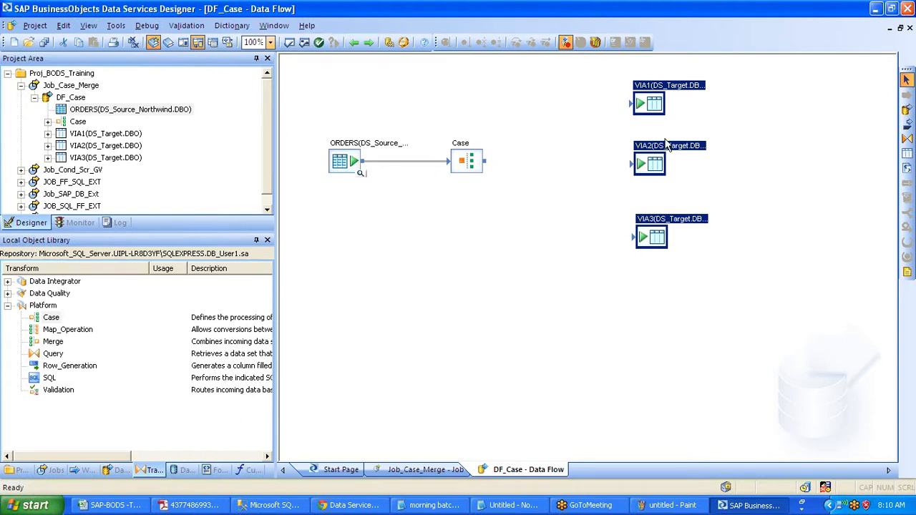
- Deselect the three VIA target tables by clicking empty canvas
{"action": "left_click", "coordinate": [559, 160]}
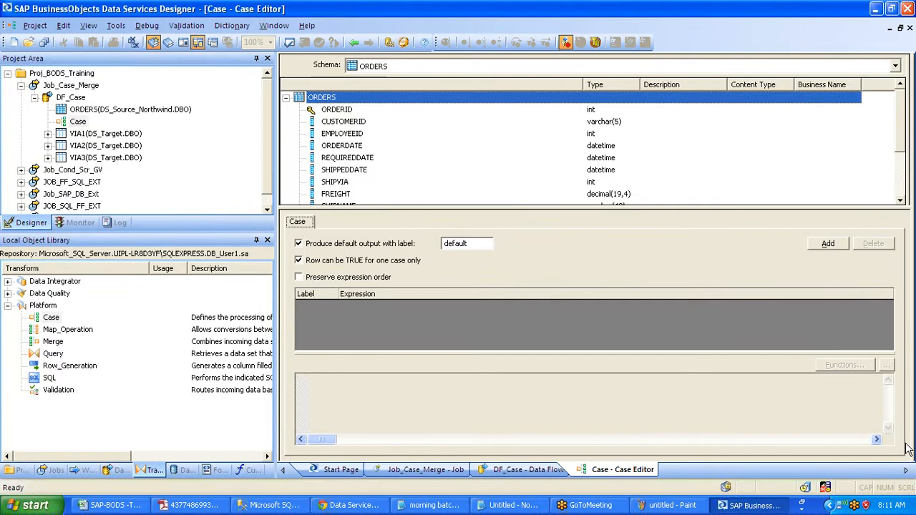
{"action": "mouse_move", "coordinate": [284, 221]}
{"action": "left_mouse_down"}
{"action": "mouse_move", "coordinate": [302, 231]}
{"action": "mouse_move", "coordinate": [333, 207]}
{"action": "left_mouse_up"}
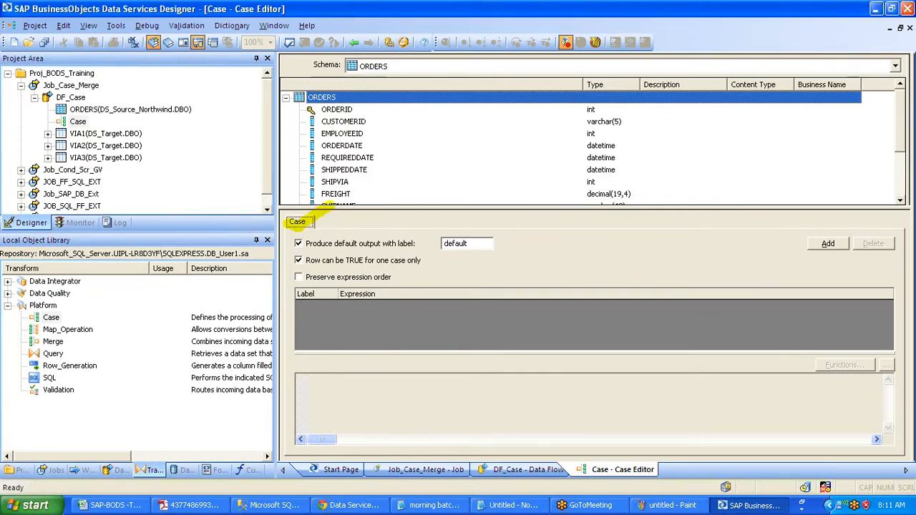
{"action": "mouse_move", "coordinate": [801, 244]}
{"action": "left_mouse_down"}
{"action": "mouse_move", "coordinate": [817, 249]}
{"action": "mouse_move", "coordinate": [843, 228]}
{"action": "left_mouse_up"}
{"action": "mouse_move", "coordinate": [342, 331]}
{"action": "left_mouse_down"}
{"action": "mouse_move", "coordinate": [361, 345]}
{"action": "mouse_move", "coordinate": [412, 310]}
{"action": "left_mouse_up"}
{"action": "mouse_move", "coordinate": [364, 412]}
{"action": "left_mouse_down"}
{"action": "mouse_move", "coordinate": [402, 434]}
{"action": "mouse_move", "coordinate": [456, 389]}
{"action": "mouse_move", "coordinate": [472, 390]}
{"action": "left_mouse_up"}
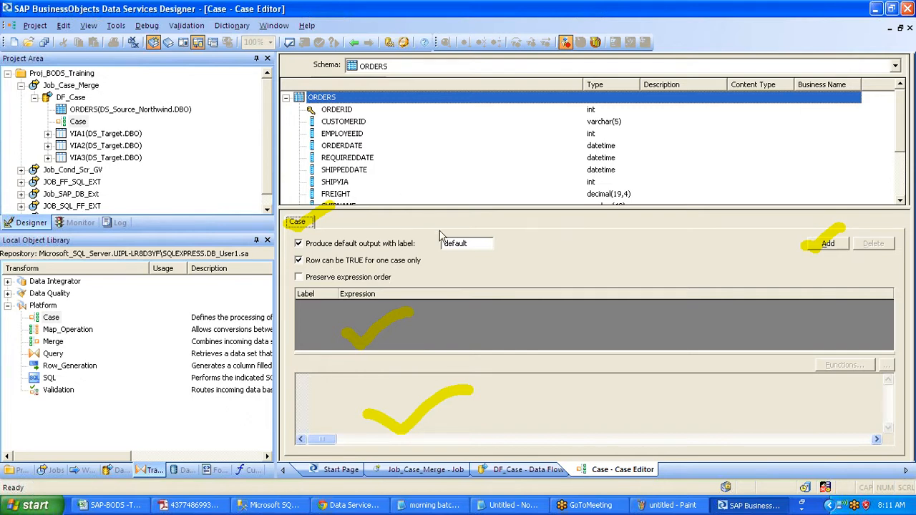
{"action": "left_click", "coordinate": [469, 244]}
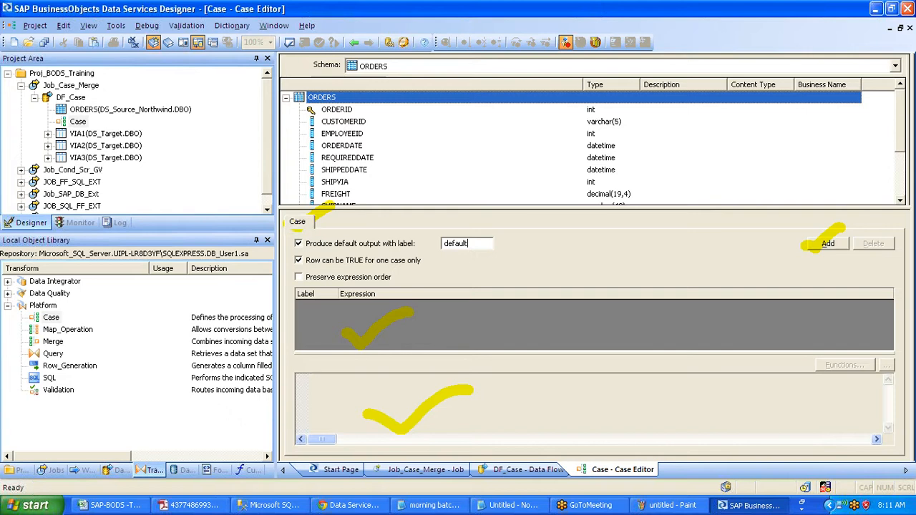
{"action": "left_click_drag", "start_coordinate": [469, 244], "coordinate": [427, 244]}
{"action": "left_click", "coordinate": [478, 244]}
{"action": "left_click_drag", "start_coordinate": [472, 244], "coordinate": [422, 248]}
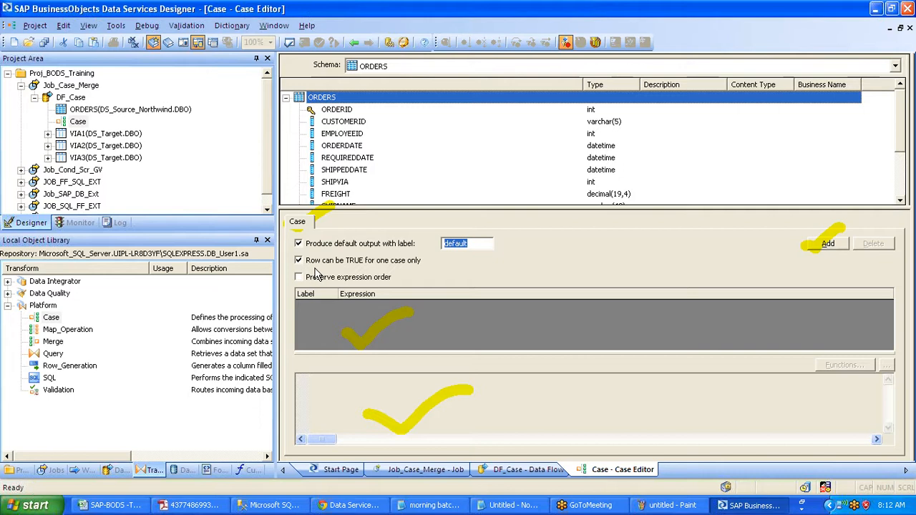
- Add a trial Case_1 transform fed by ORDERS, delete it, and reopen the original Case editor
{"action": "left_click", "coordinate": [354, 43]}
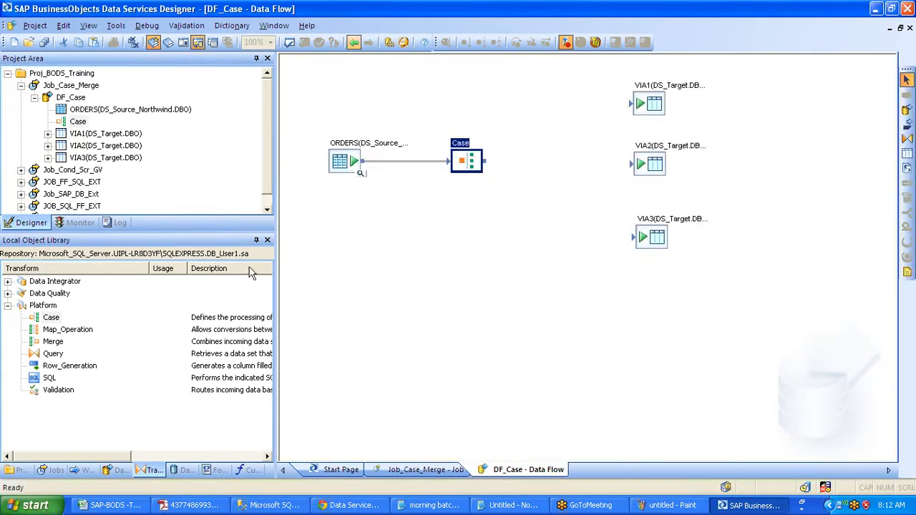
{"action": "left_click_drag", "start_coordinate": [250, 272], "coordinate": [483, 243]}
{"action": "left_click_drag", "start_coordinate": [361, 161], "coordinate": [469, 246]}
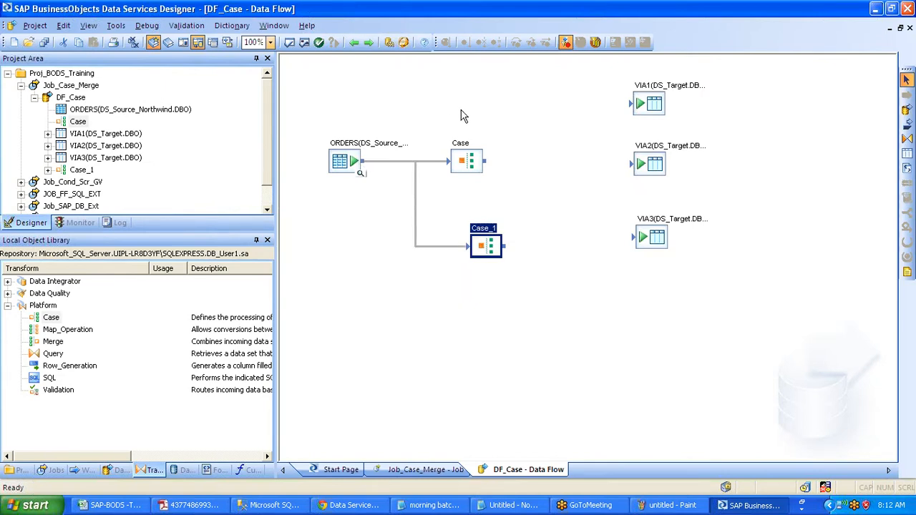
{"action": "left_click", "coordinate": [471, 166]}
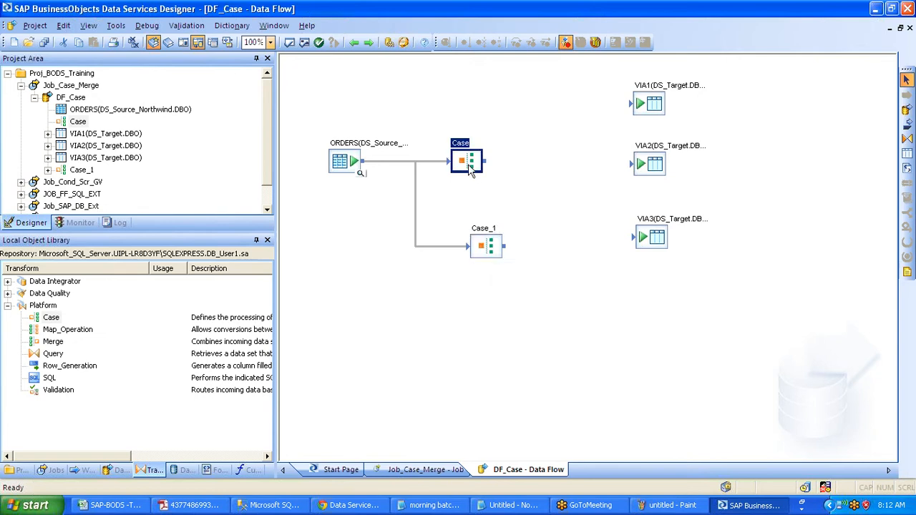
{"action": "left_click", "coordinate": [482, 245]}
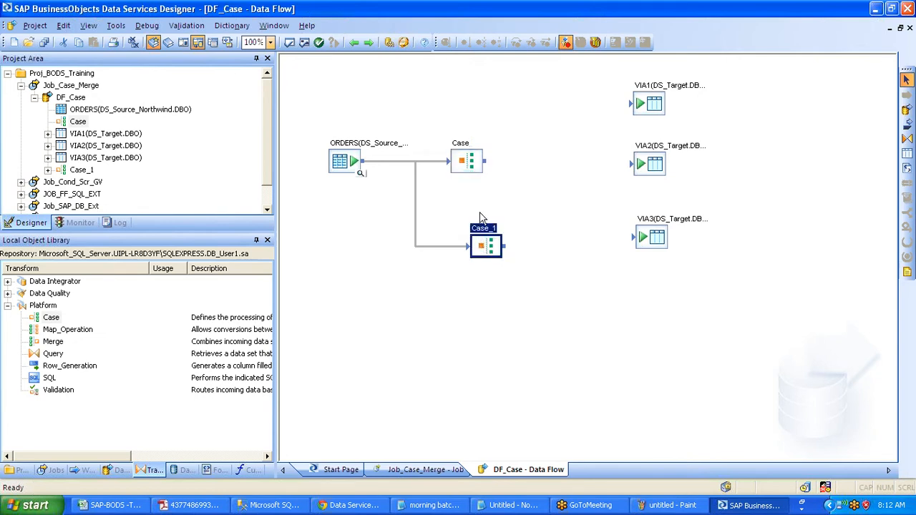
{"action": "left_click", "coordinate": [647, 101]}
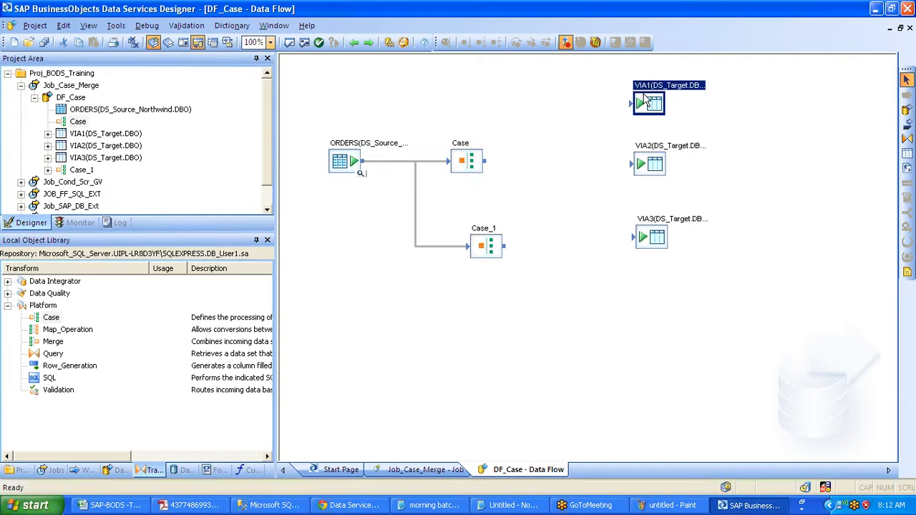
{"action": "left_click", "coordinate": [499, 245]}
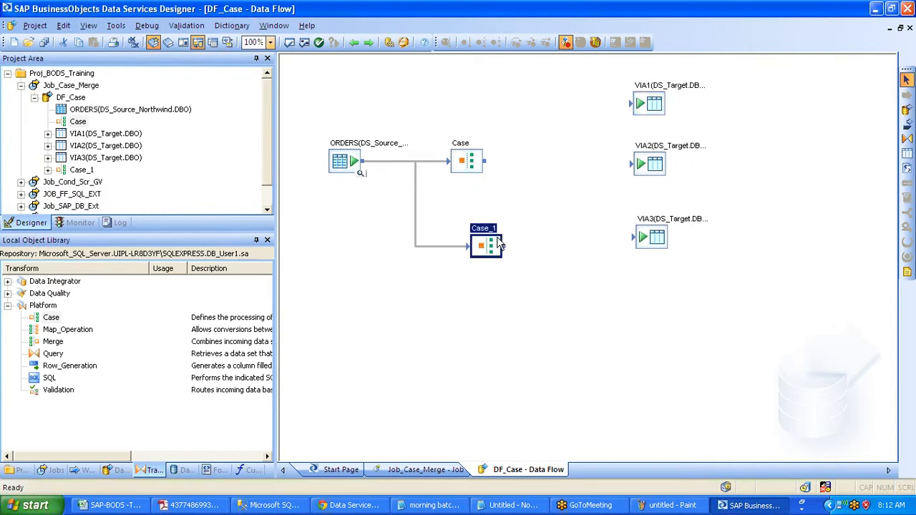
{"action": "key", "text": "Delete"}
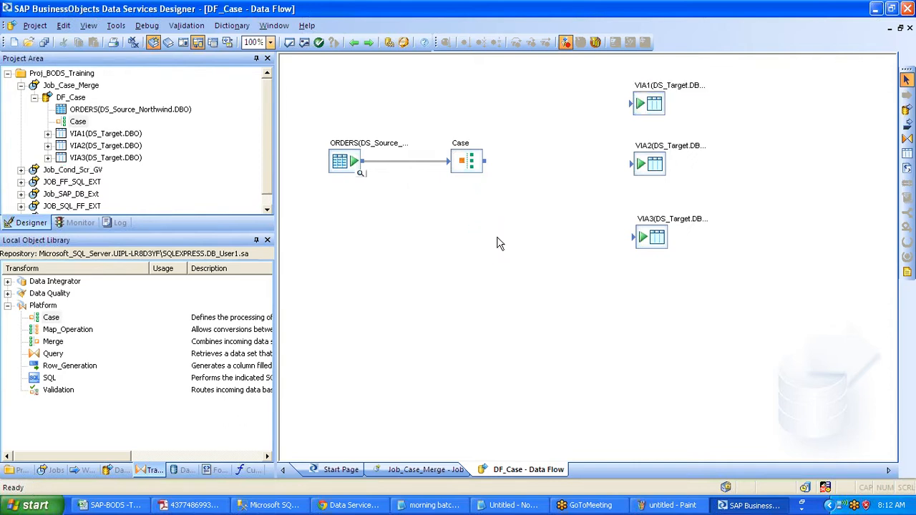
{"action": "double_click", "coordinate": [462, 159]}
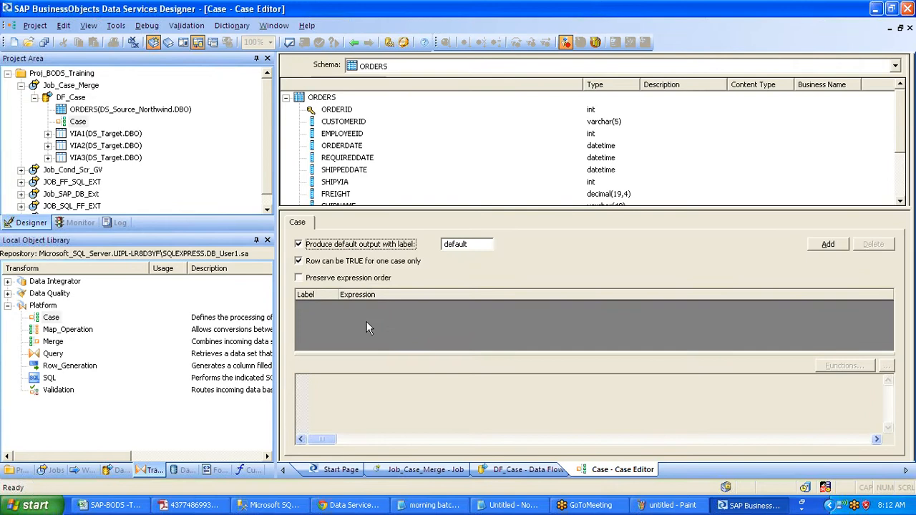
- Turn on Preserve expression order and add a case expression labelled Via1
{"action": "left_click", "coordinate": [298, 280]}
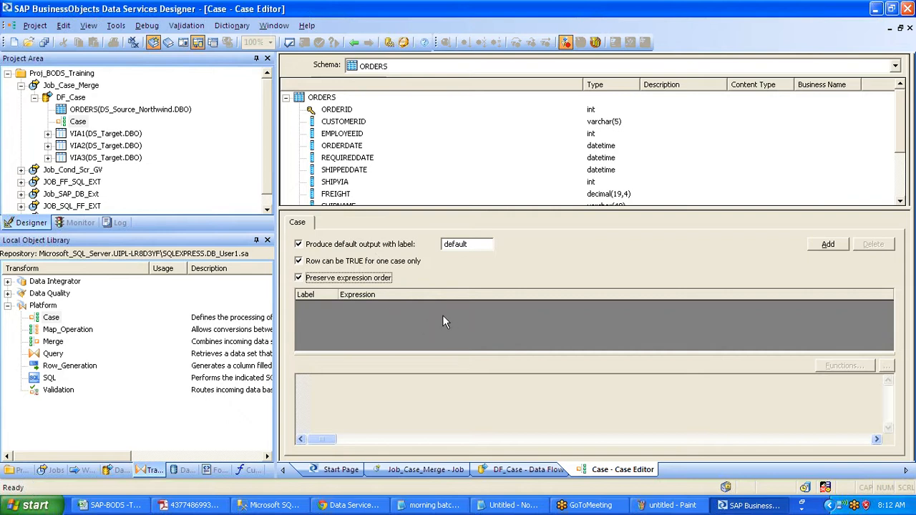
{"action": "left_click", "coordinate": [824, 245]}
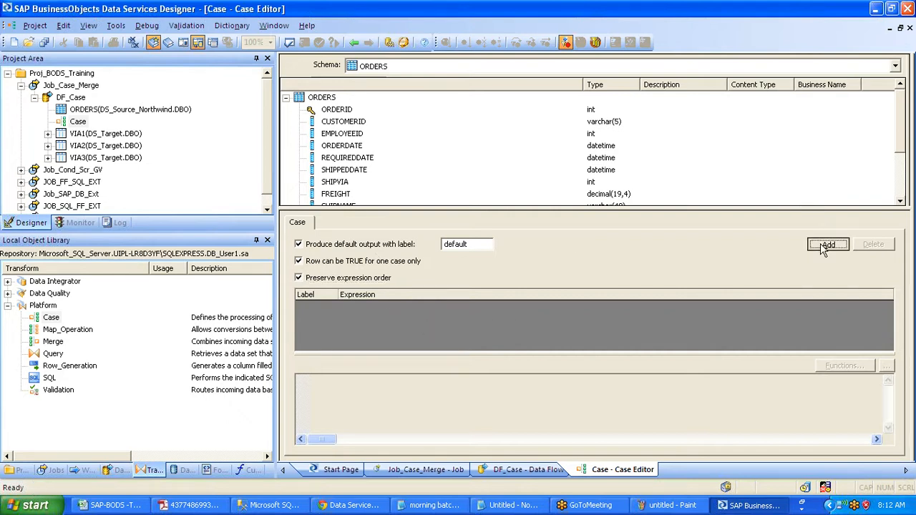
{"action": "right_click", "coordinate": [756, 302]}
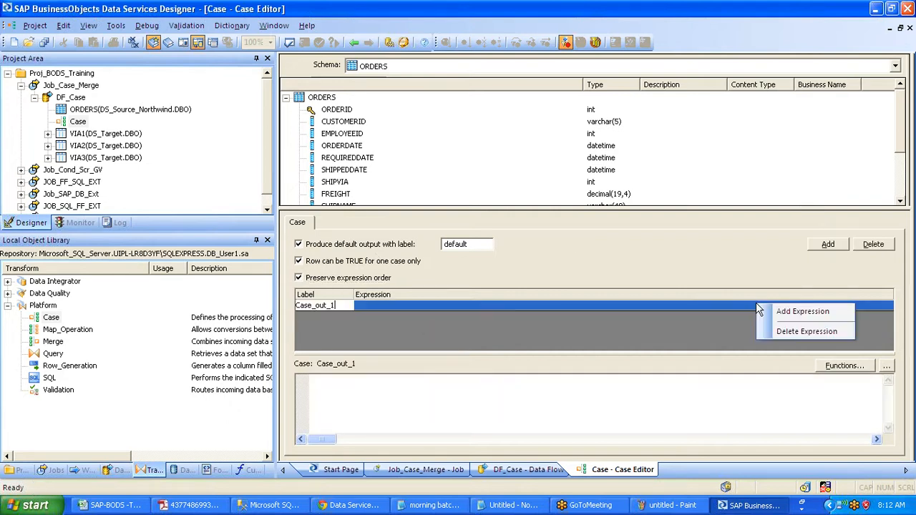
{"action": "left_click", "coordinate": [794, 331]}
{"action": "right_click", "coordinate": [725, 338]}
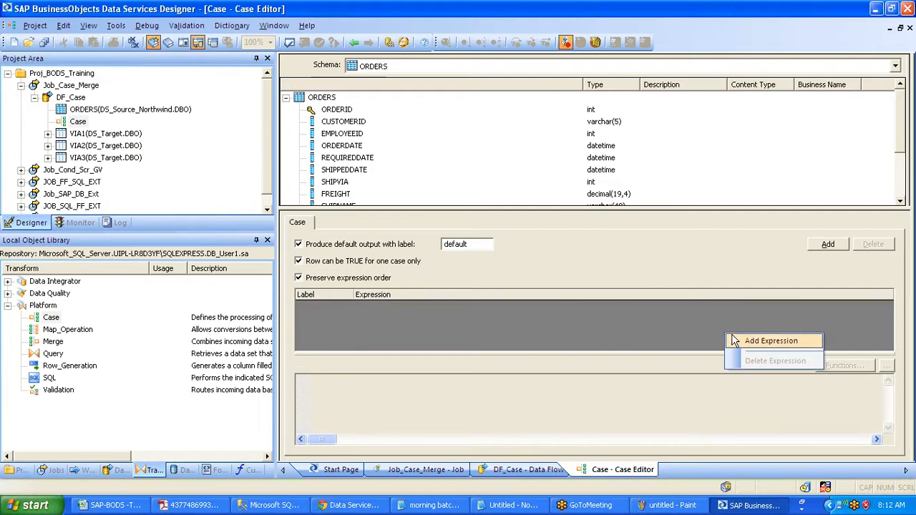
{"action": "left_click", "coordinate": [774, 341]}
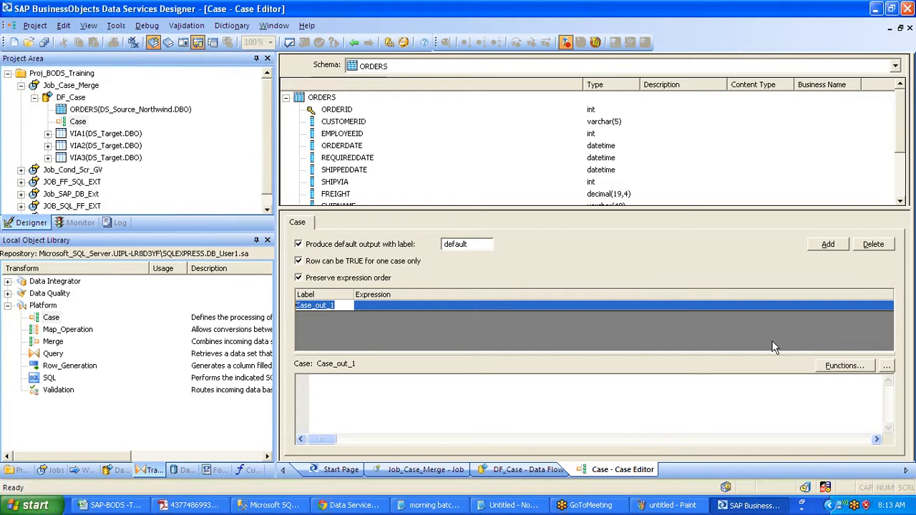
{"action": "type", "text": "Via1"}
{"action": "key", "text": "Return"}
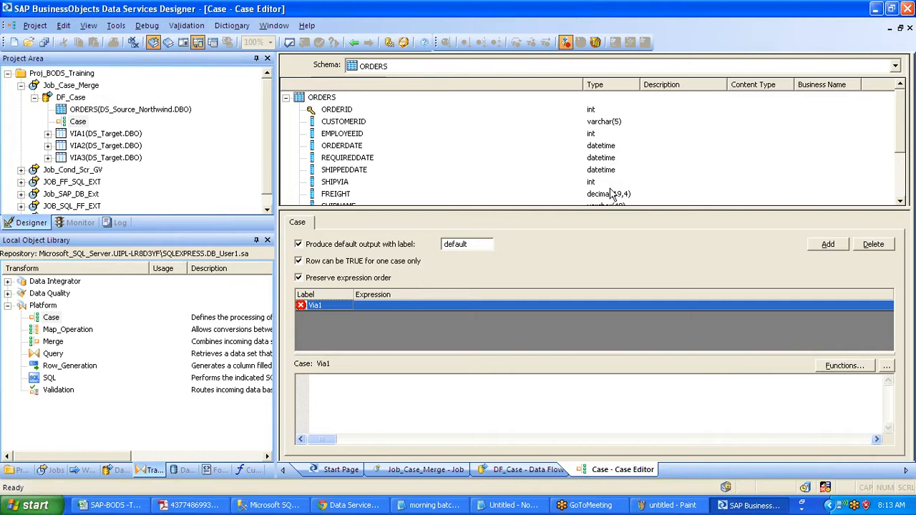
- Set the Via1 condition to ORDERS.SHIPVIA = 1 and validate the Case transform
{"action": "left_click", "coordinate": [342, 183]}
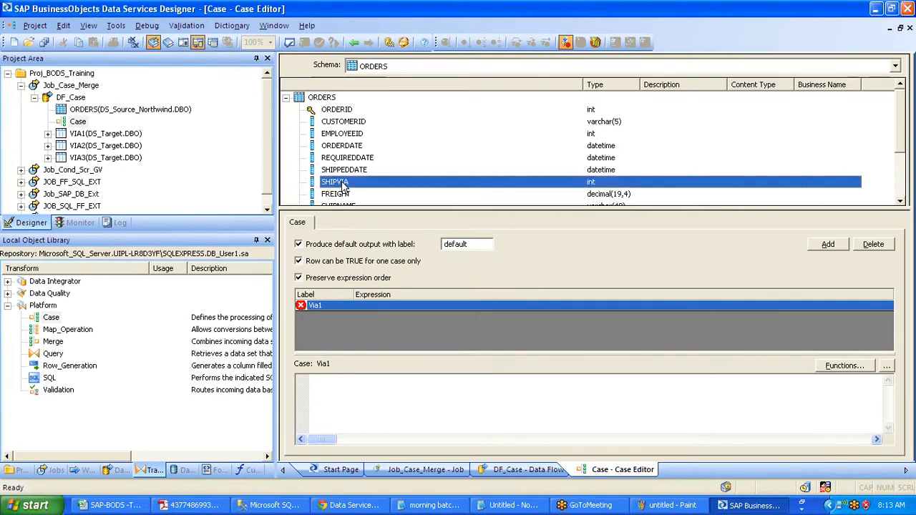
{"action": "left_click_drag", "start_coordinate": [342, 182], "coordinate": [387, 390]}
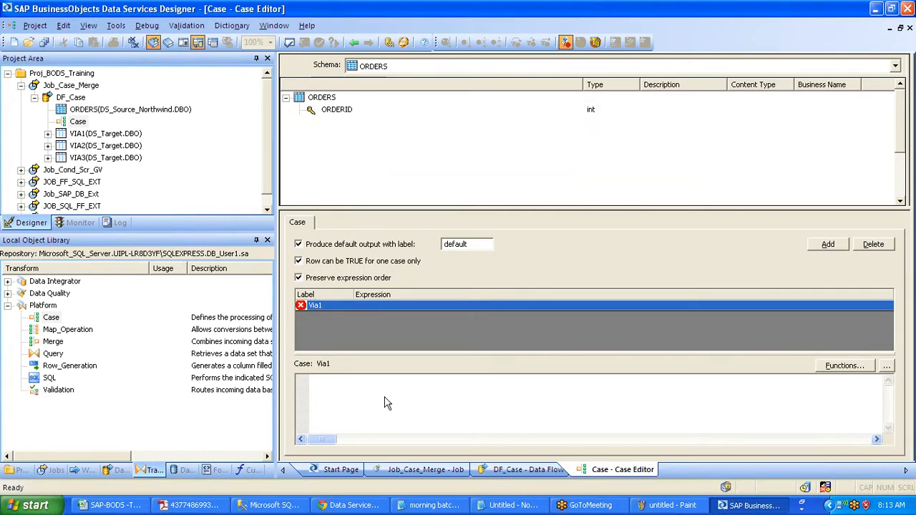
{"action": "type", "text": "= 1"}
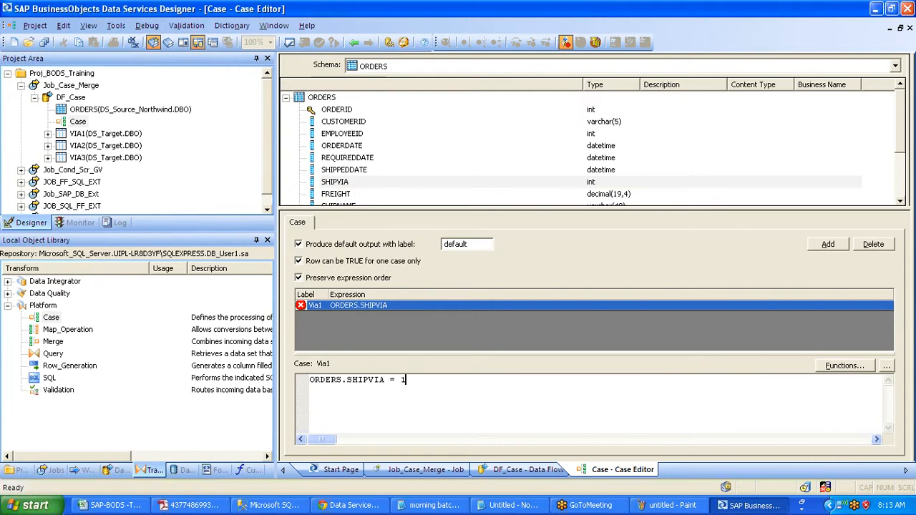
{"action": "left_click", "coordinate": [719, 308]}
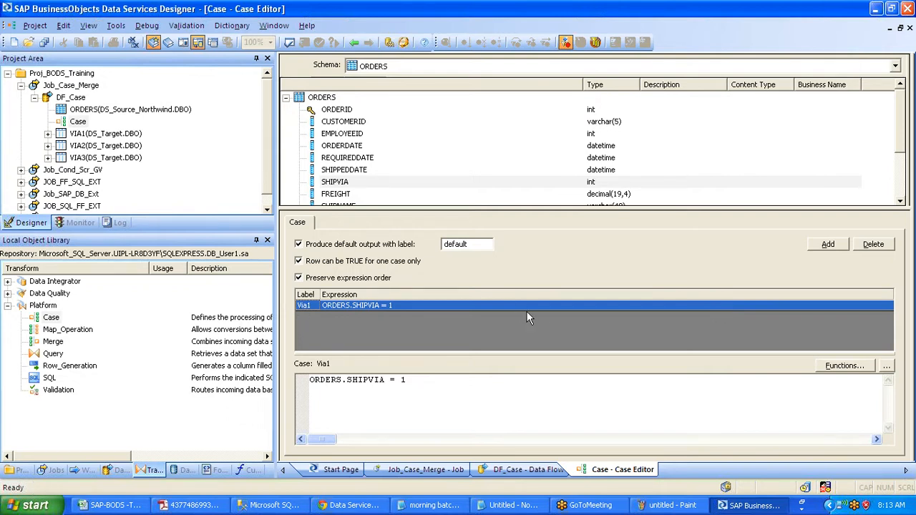
{"action": "left_click", "coordinate": [289, 44]}
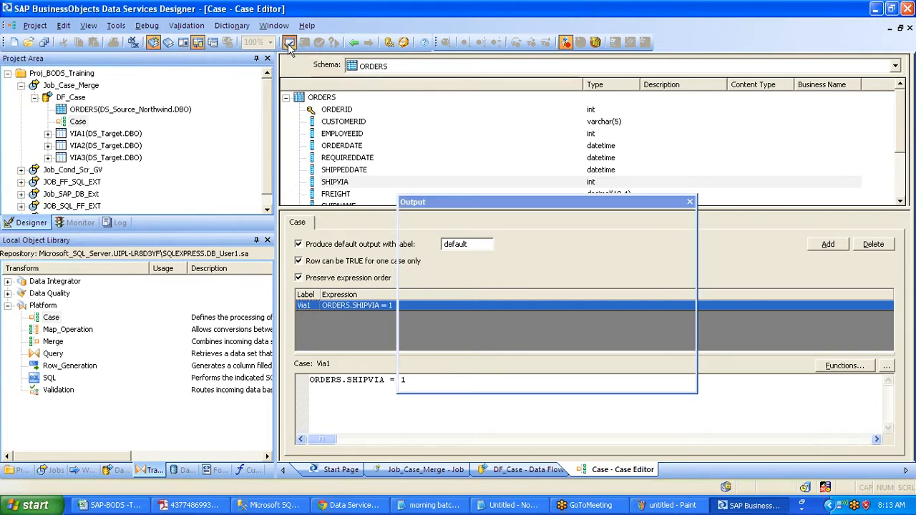
{"action": "left_click", "coordinate": [690, 202]}
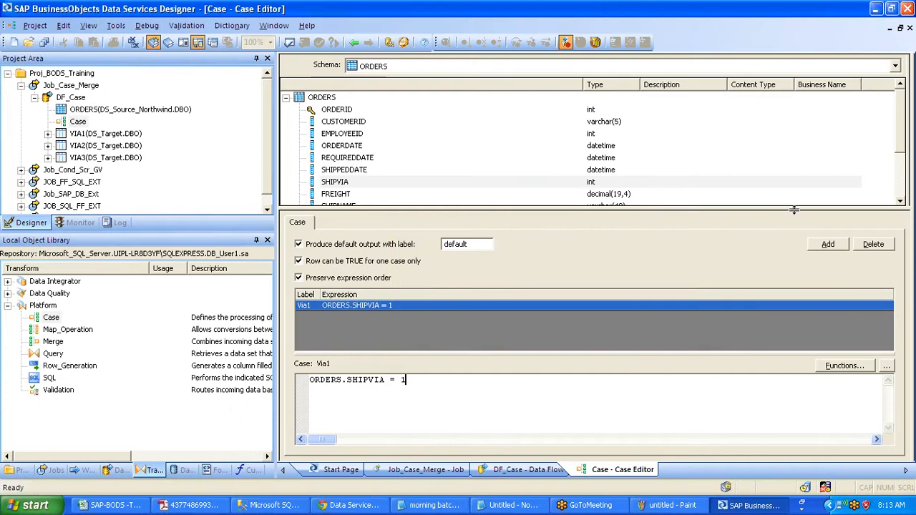
- Add a second case labelled Via2 with condition ORDERS.SHIPVIA = 2
{"action": "right_click", "coordinate": [739, 326]}
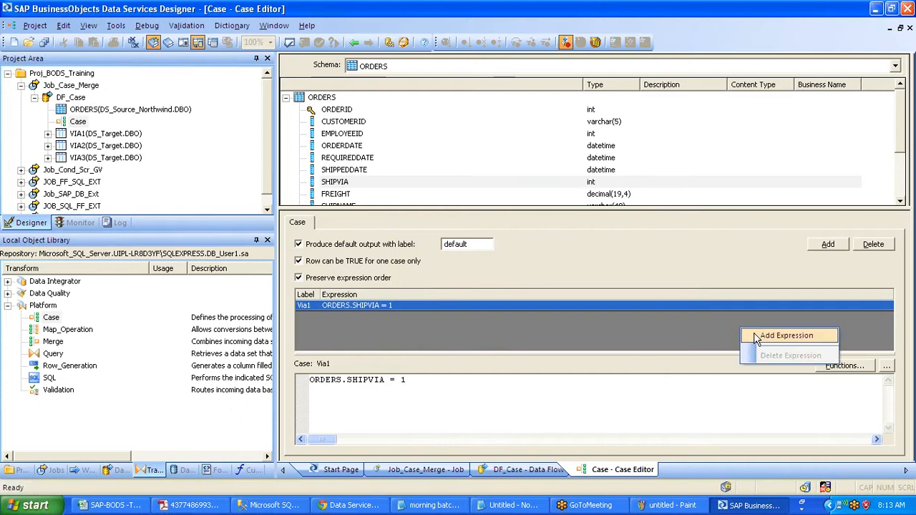
{"action": "left_click", "coordinate": [753, 332]}
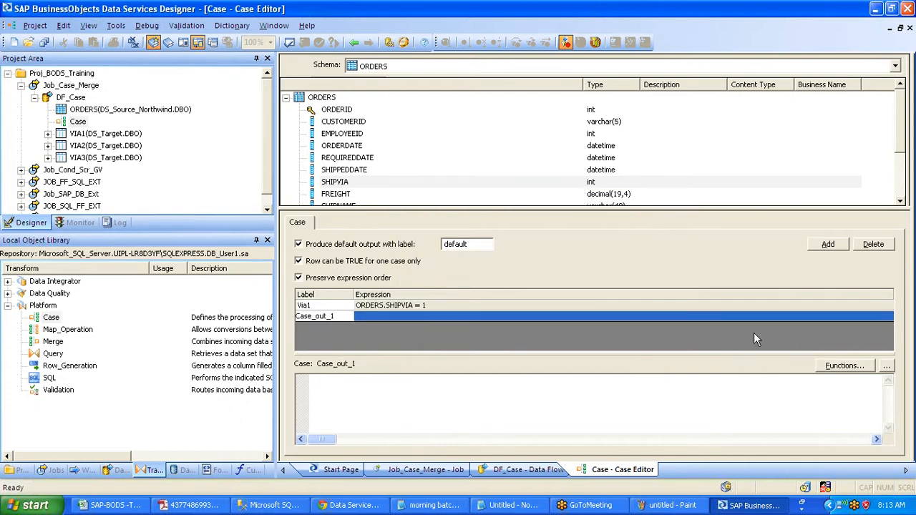
{"action": "key", "text": "shift+Home"}
{"action": "type", "text": "Via2"}
{"action": "key", "text": "Return"}
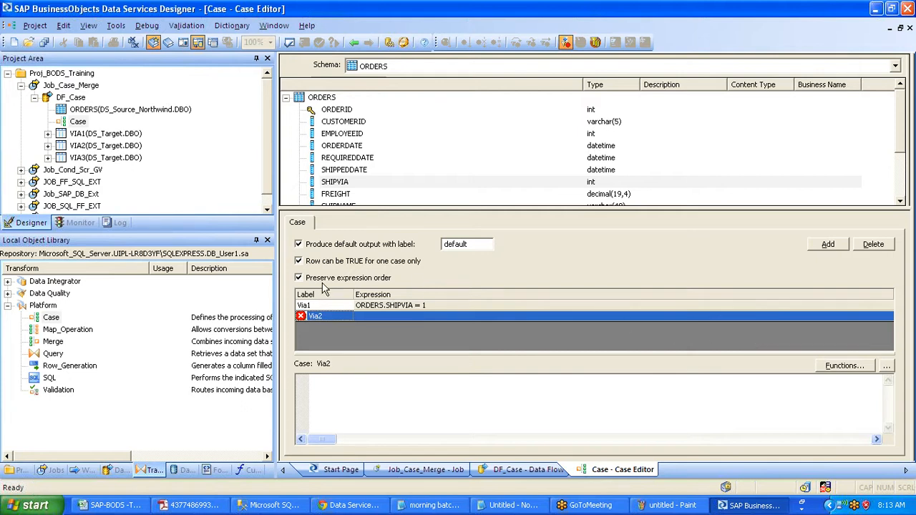
{"action": "left_click", "coordinate": [345, 182]}
{"action": "left_click_drag", "start_coordinate": [347, 184], "coordinate": [372, 396]}
{"action": "type", "text": "= 2"}
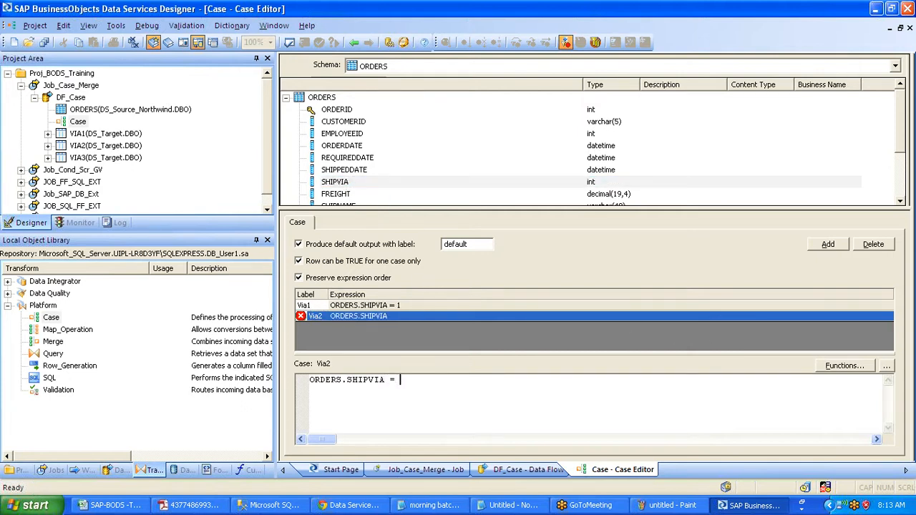
- Uncheck Preserve expression order, rename the default output to Via3, and return to DF_Case
{"action": "left_click", "coordinate": [457, 282]}
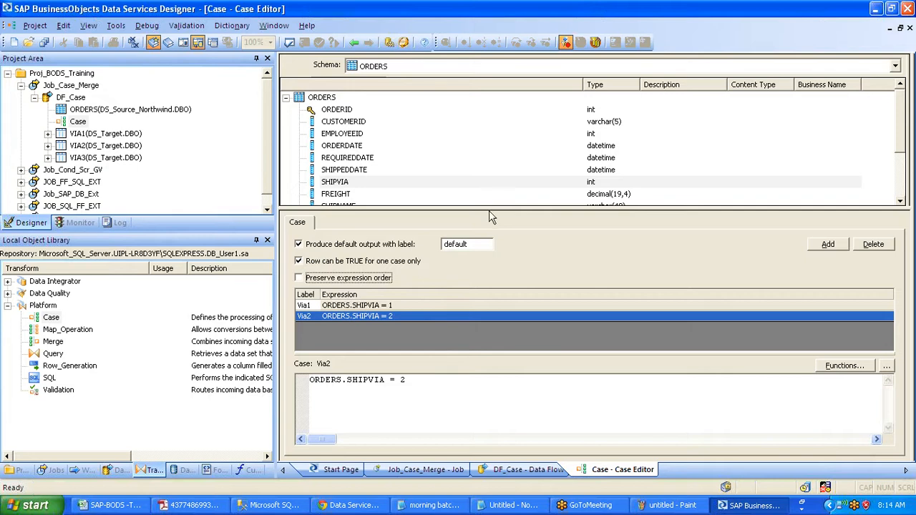
{"action": "double_click", "coordinate": [455, 244]}
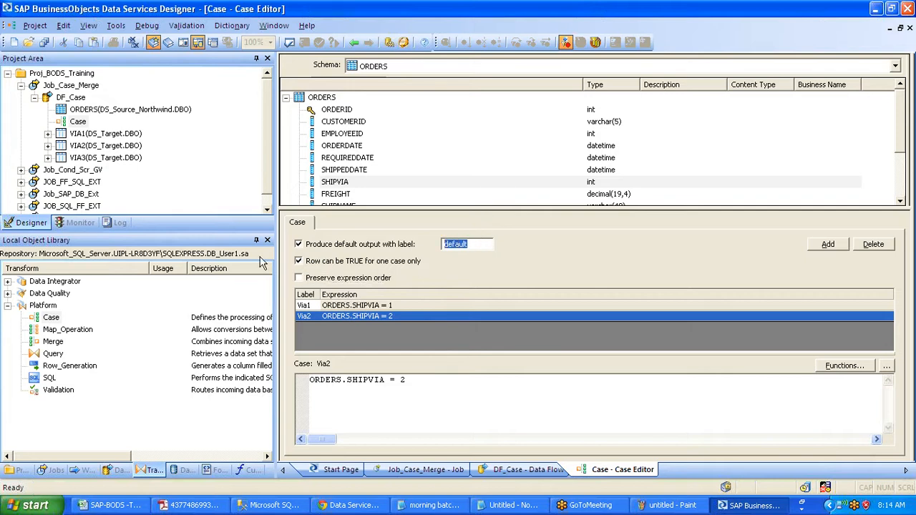
{"action": "type", "text": "Via3"}
{"action": "left_click", "coordinate": [356, 43]}
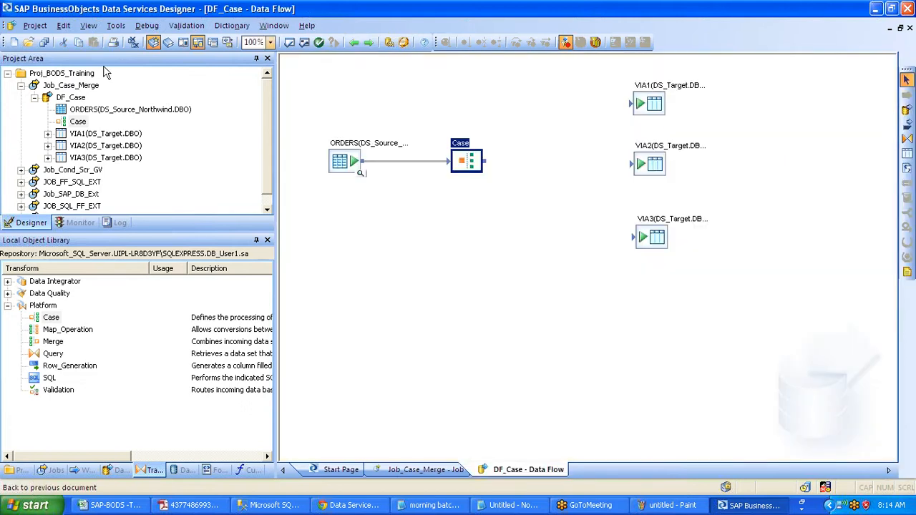
- Link Case outputs Via1, Via2 and Via3 to targets VIA1, VIA2 and VIA3
{"action": "left_click_drag", "start_coordinate": [484, 161], "coordinate": [641, 104]}
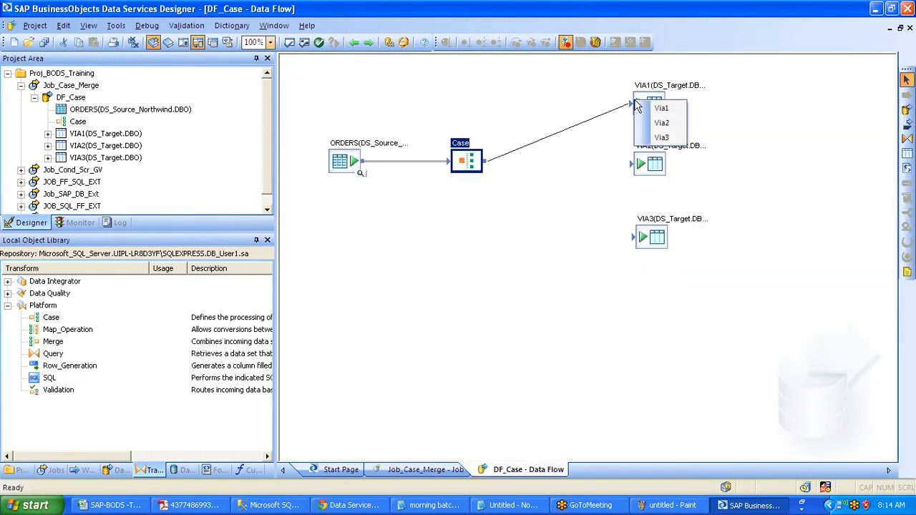
{"action": "left_click", "coordinate": [680, 108]}
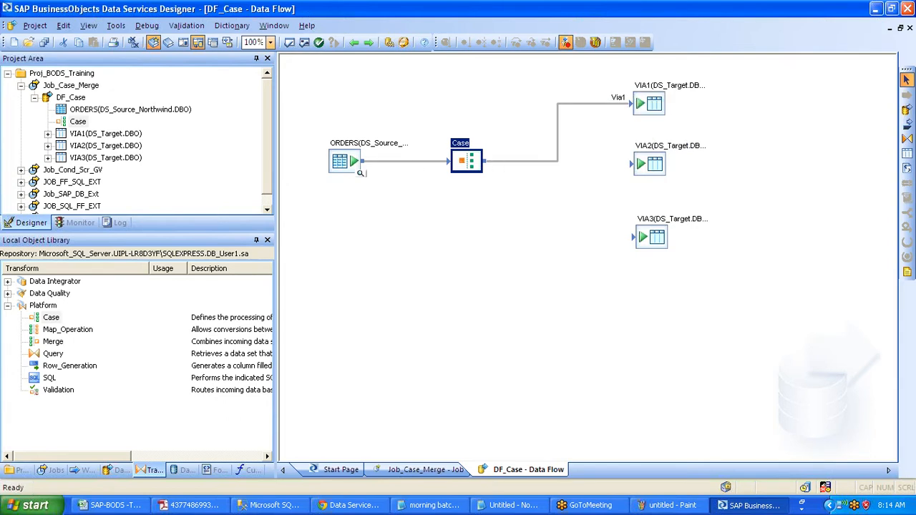
{"action": "left_click_drag", "start_coordinate": [484, 160], "coordinate": [631, 176]}
{"action": "left_click", "coordinate": [656, 193]}
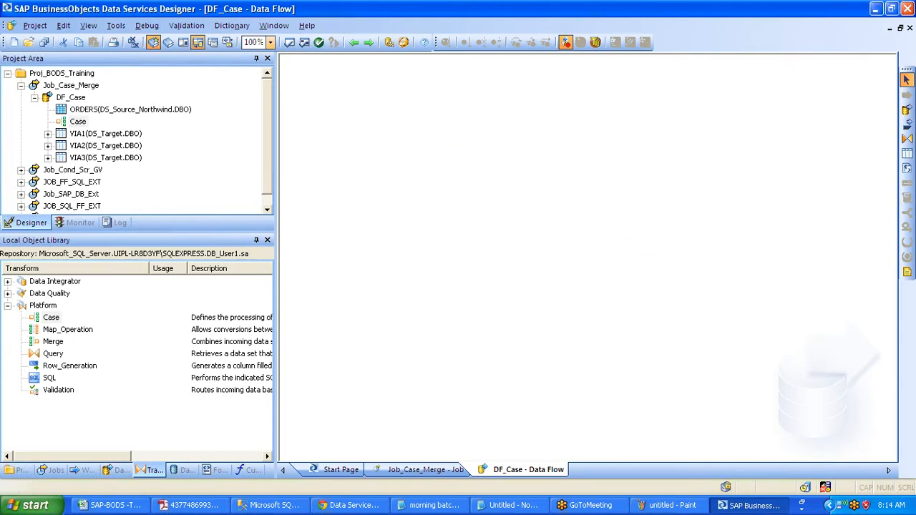
{"action": "left_click_drag", "start_coordinate": [484, 160], "coordinate": [634, 238]}
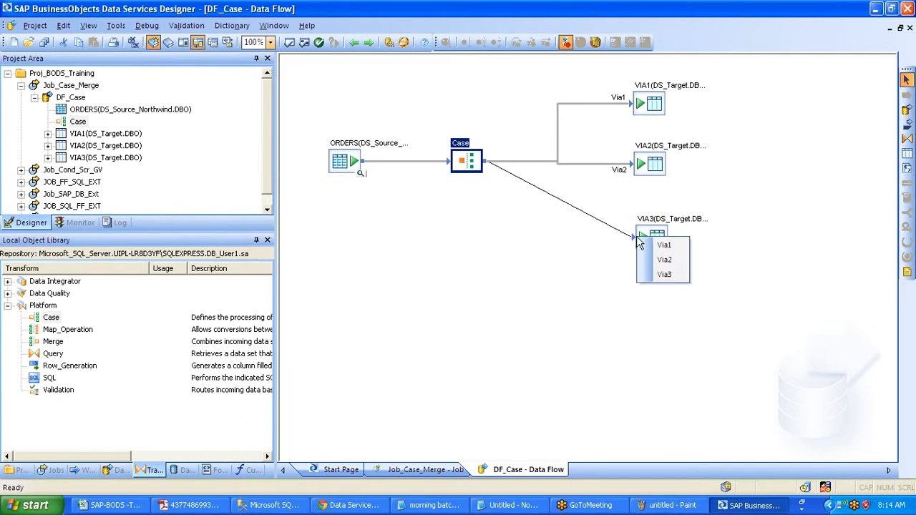
{"action": "left_click", "coordinate": [662, 274]}
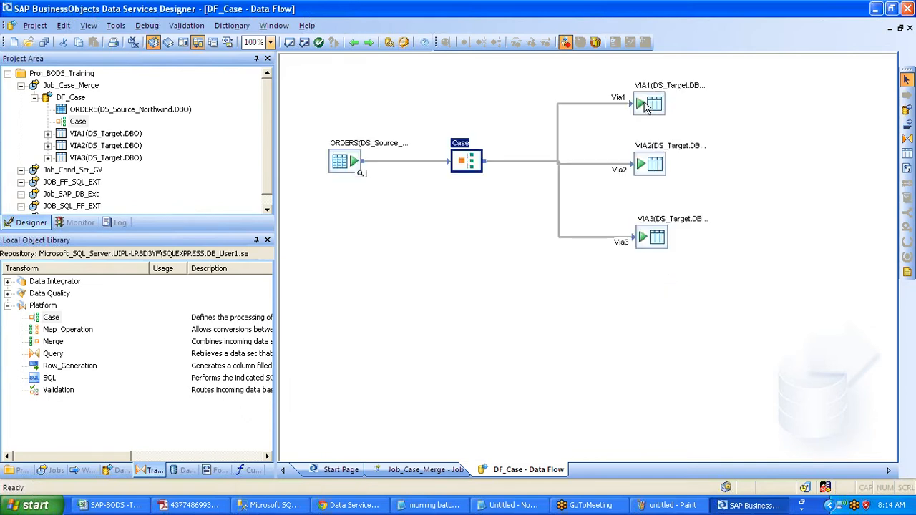
- Nudge the VIA3 table into position and save all project changes
{"action": "left_click", "coordinate": [657, 163]}
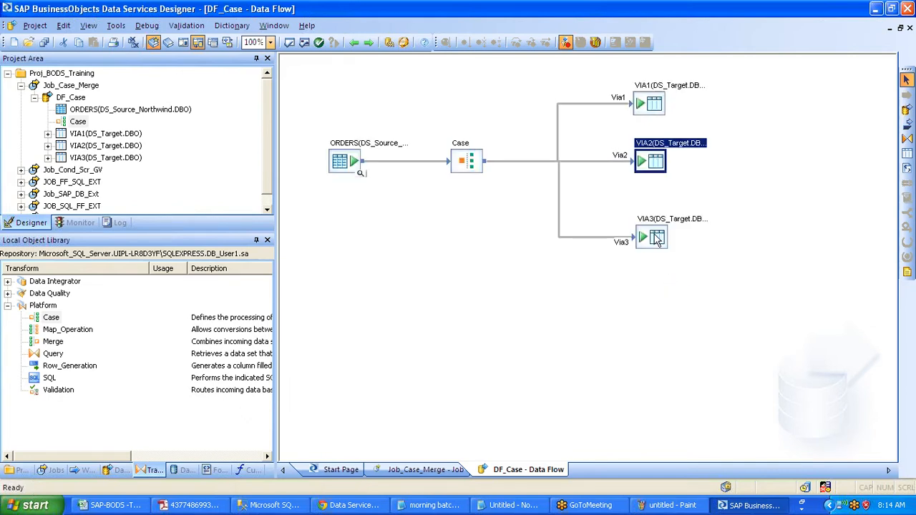
{"action": "left_click_drag", "start_coordinate": [657, 239], "coordinate": [656, 239]}
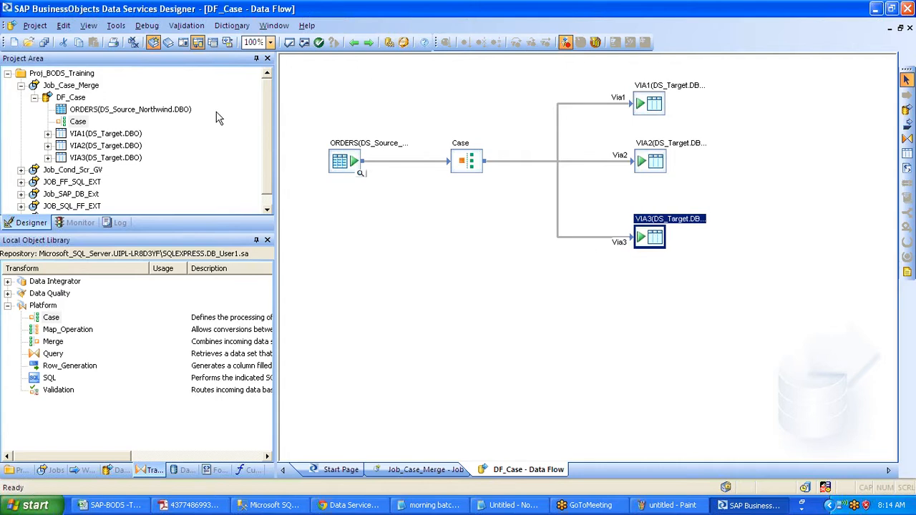
{"action": "left_click", "coordinate": [42, 43]}
- Review the VIA1 target table's columns, then return to the Job_Case_Merge job
{"action": "left_click", "coordinate": [653, 86]}
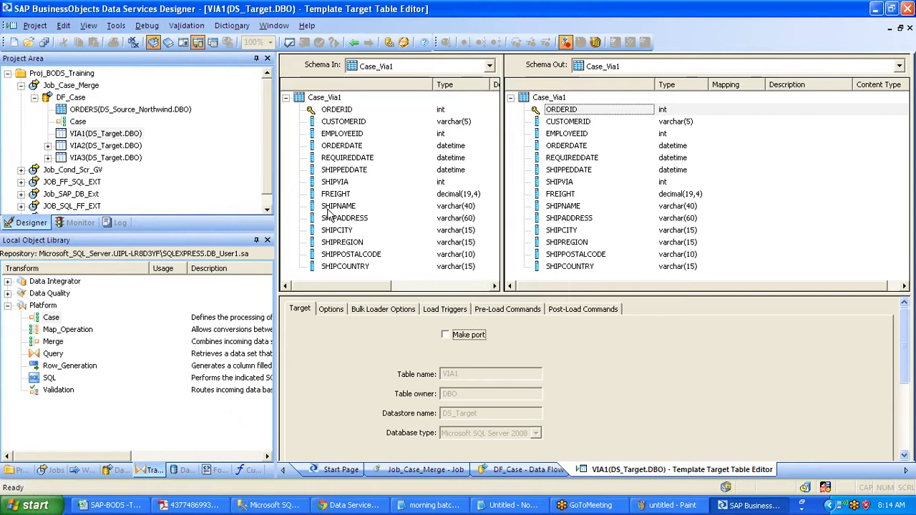
{"action": "right_click", "coordinate": [77, 86]}
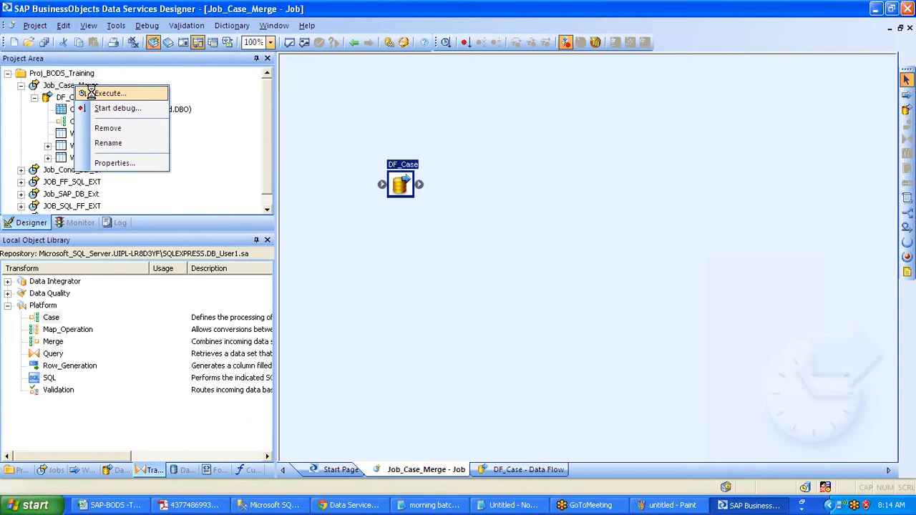
- Execute Job_Case_Merge, verify the 830 orders split 249/326/255 into VIA1–VIA3, and open DF_Case
{"action": "left_click", "coordinate": [107, 93]}
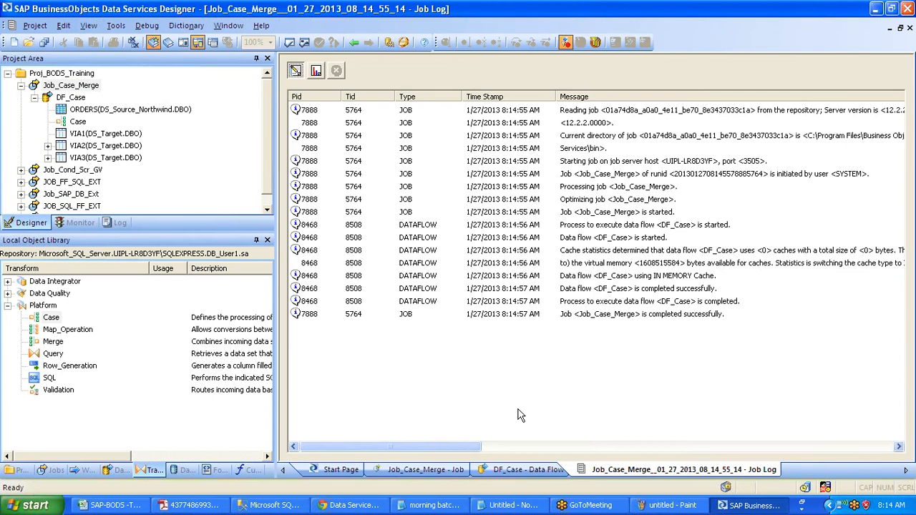
{"action": "left_click", "coordinate": [316, 70]}
{"action": "left_click", "coordinate": [623, 148]}
{"action": "left_click", "coordinate": [623, 136]}
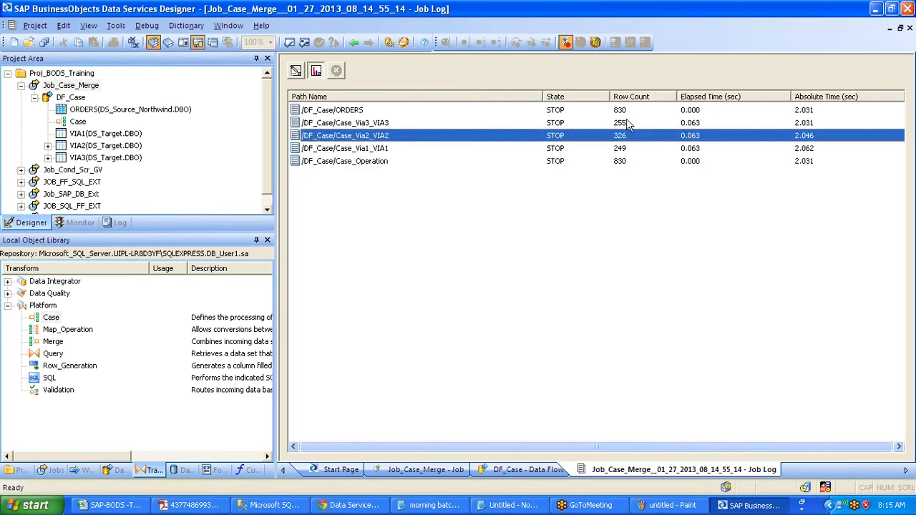
{"action": "left_click", "coordinate": [634, 123]}
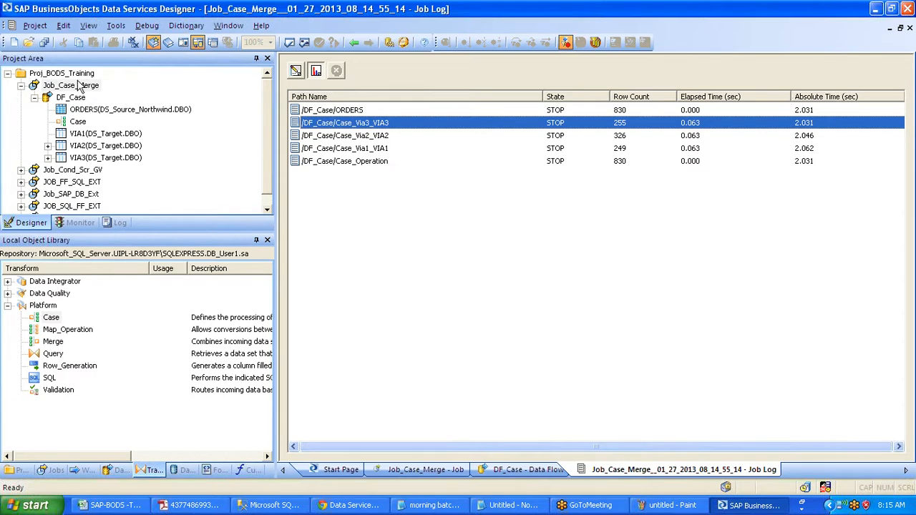
{"action": "left_click", "coordinate": [76, 98]}
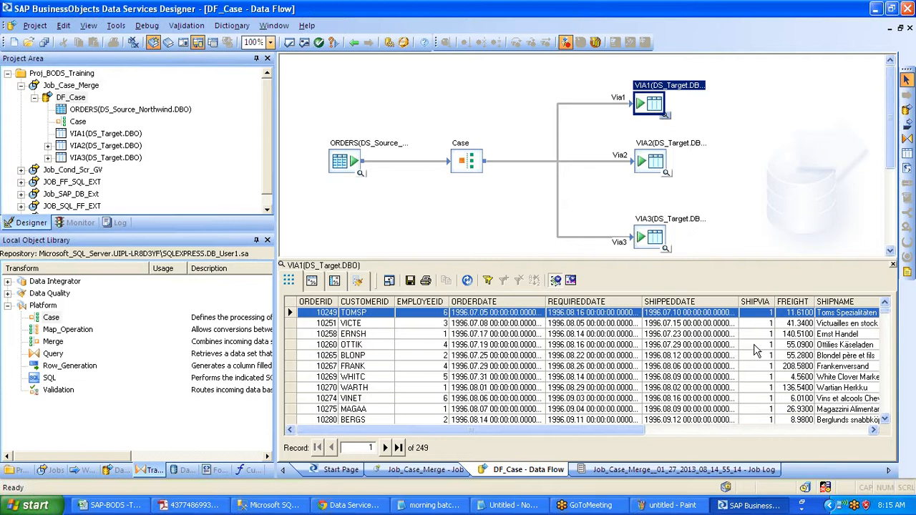
- Check the SHIPVIA = 1 filter on VIA1's data view and refresh it
{"action": "left_click", "coordinate": [756, 347]}
{"action": "left_click", "coordinate": [504, 280]}
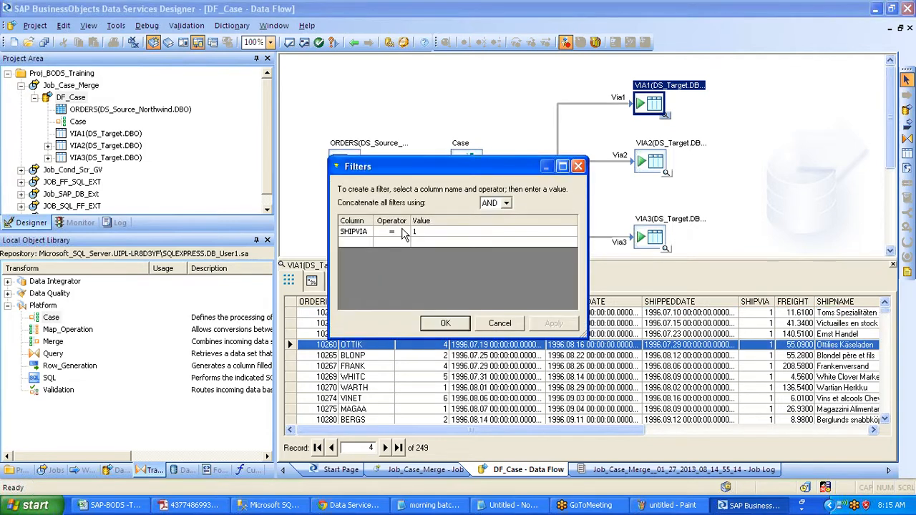
{"action": "left_click", "coordinate": [499, 322]}
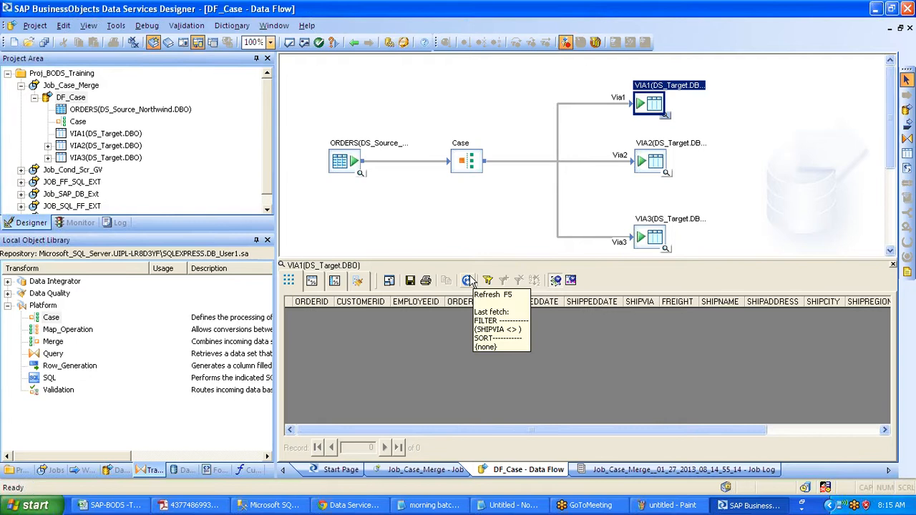
{"action": "left_click", "coordinate": [469, 280]}
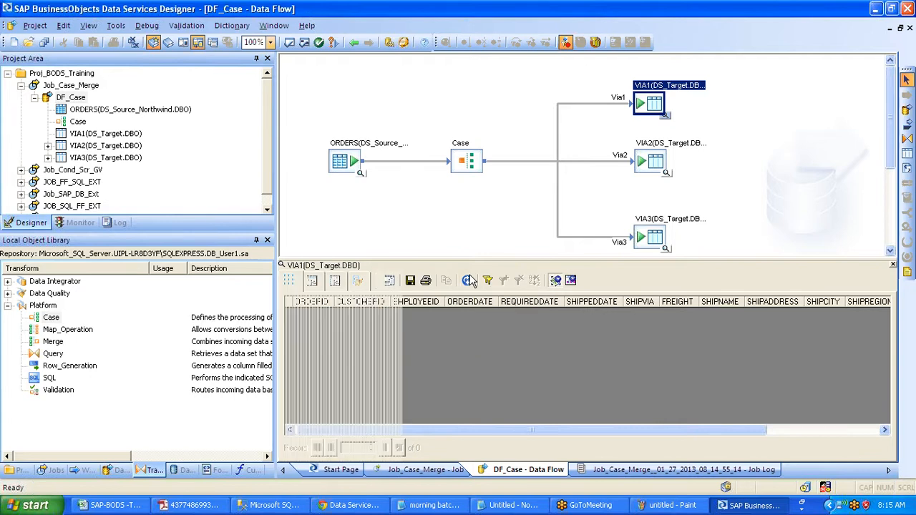
- Preview the VIA2 (326) and VIA3 (255) rows, then close the data view
{"action": "left_click", "coordinate": [667, 174]}
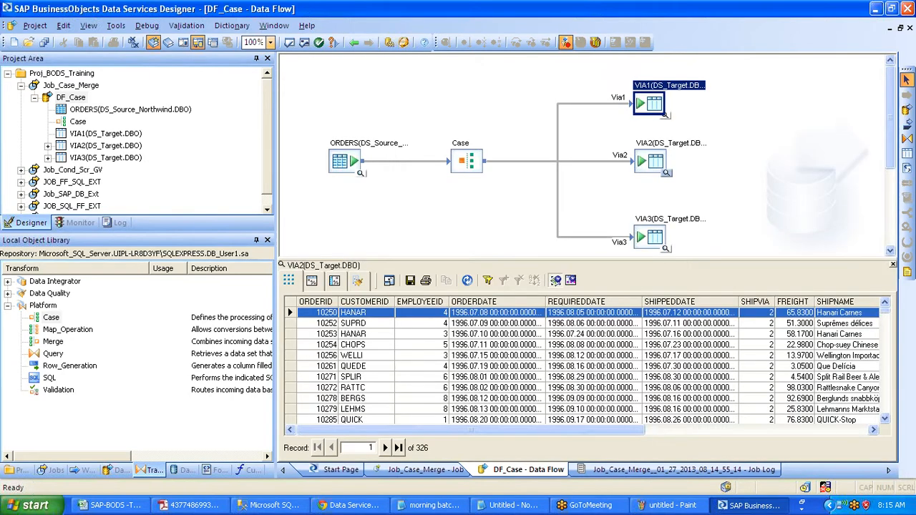
{"action": "left_click", "coordinate": [666, 249]}
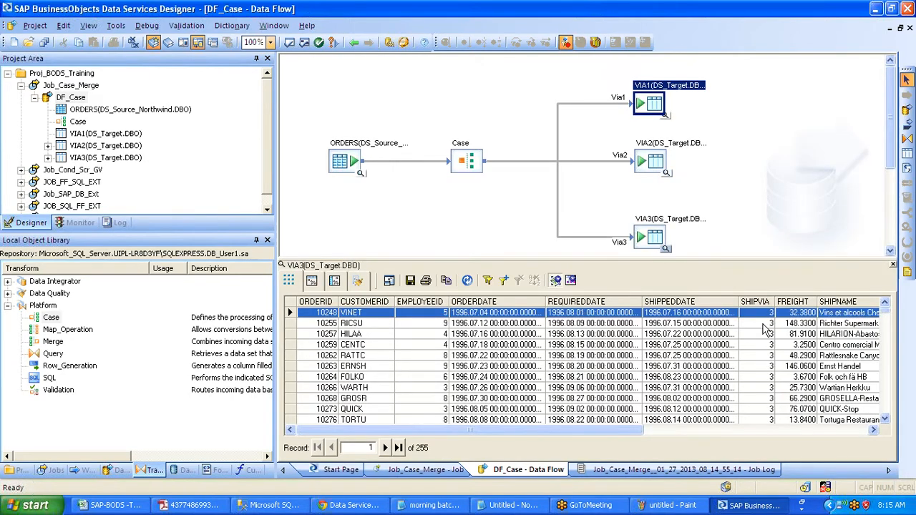
{"action": "left_click", "coordinate": [892, 264]}
{"action": "left_click", "coordinate": [475, 172]}
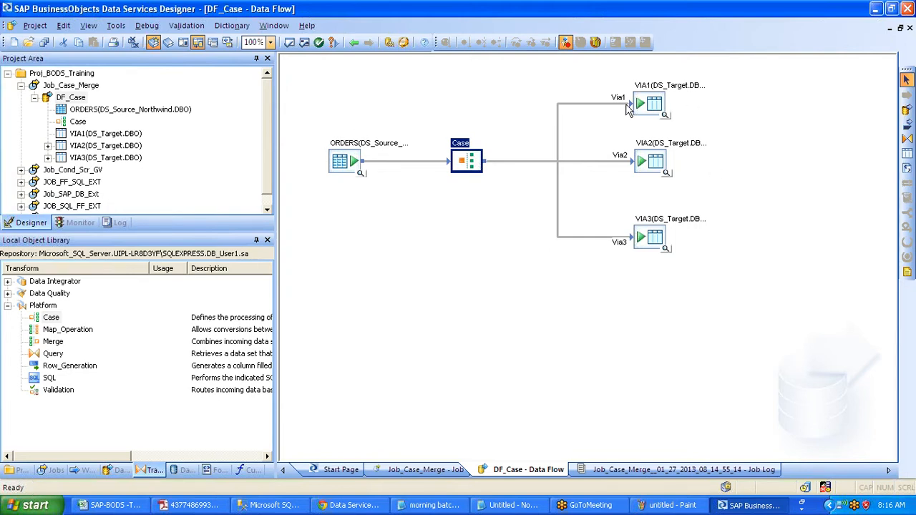
- Select the VIA1–VIA3 target tables and collapse DF_Case in the project tree
{"action": "left_click_drag", "start_coordinate": [612, 65], "coordinate": [683, 338]}
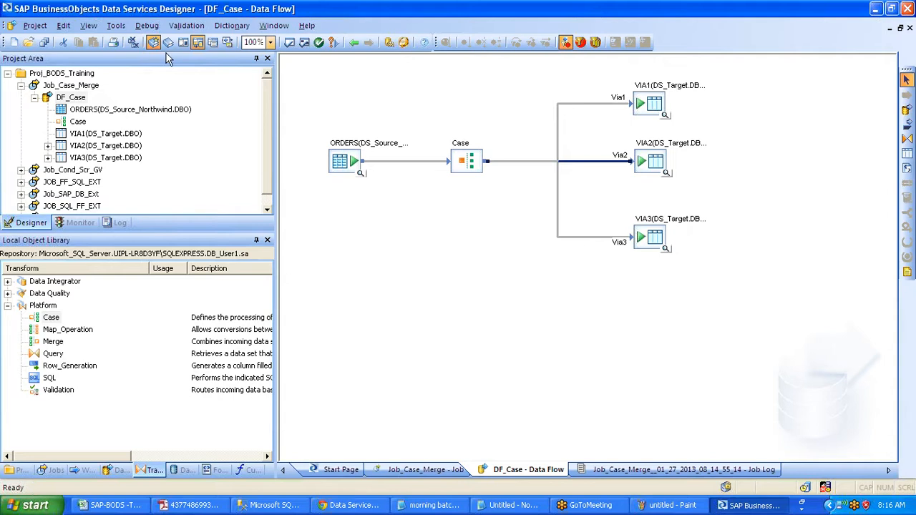
{"action": "left_click", "coordinate": [35, 98]}
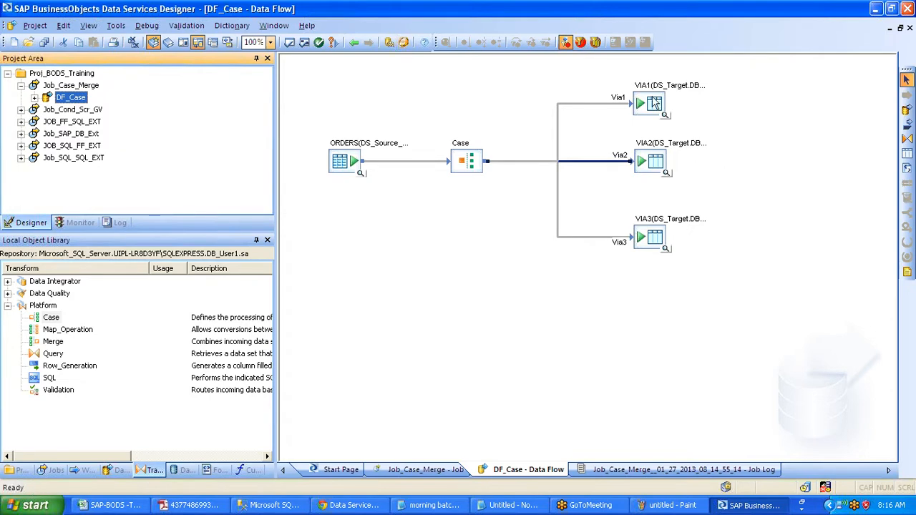
{"action": "left_click", "coordinate": [653, 162]}
{"action": "left_click", "coordinate": [653, 240]}
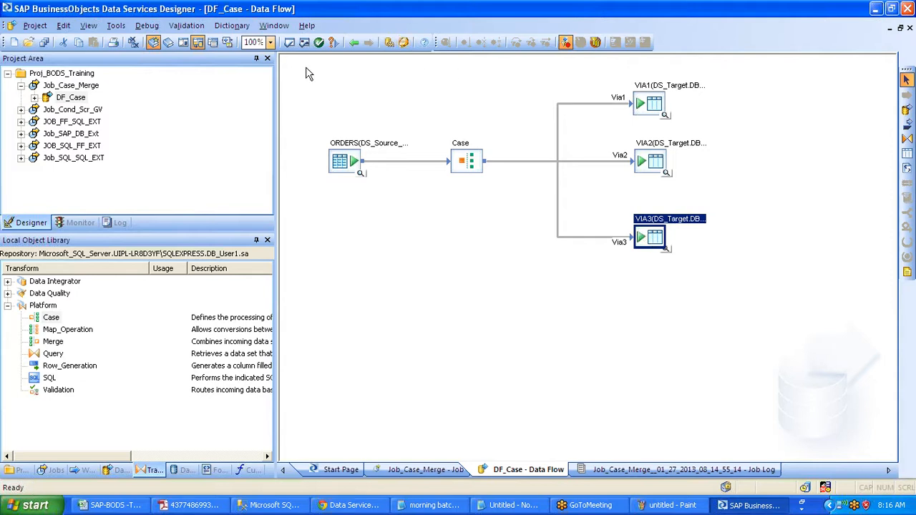
- Go back through the Job Log to the Job_Case_Merge job diagram
{"action": "left_click", "coordinate": [354, 43]}
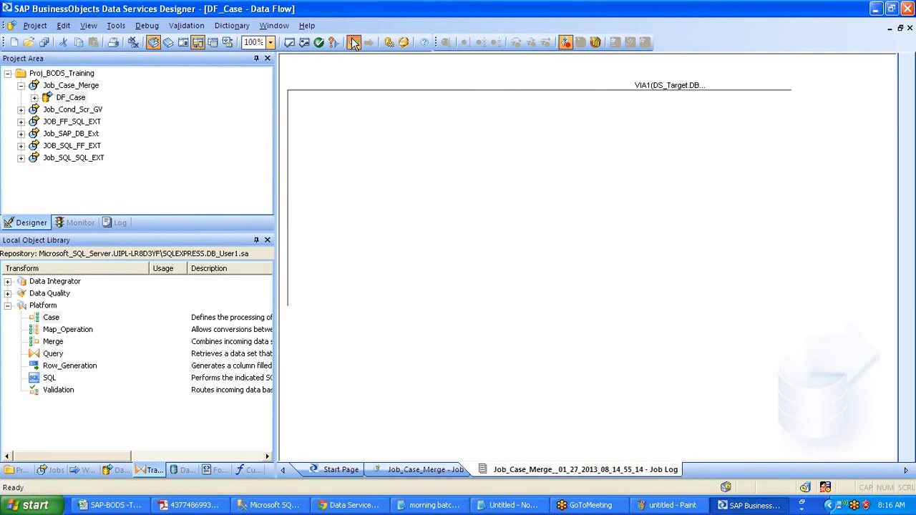
{"action": "left_click", "coordinate": [354, 43]}
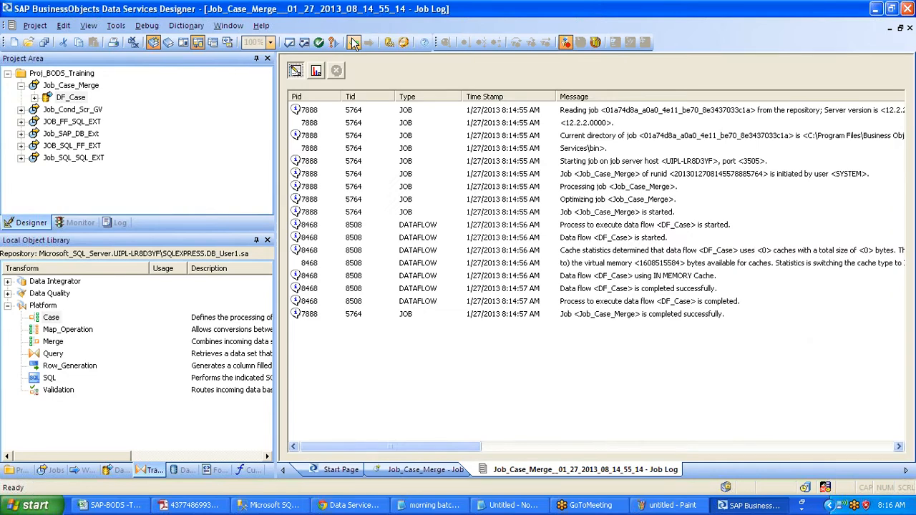
{"action": "left_click", "coordinate": [353, 43]}
- Add a DF_Merge data flow to the job, connected after DF_Case
{"action": "left_click", "coordinate": [543, 206]}
{"action": "type", "text": "DF_Merge"}
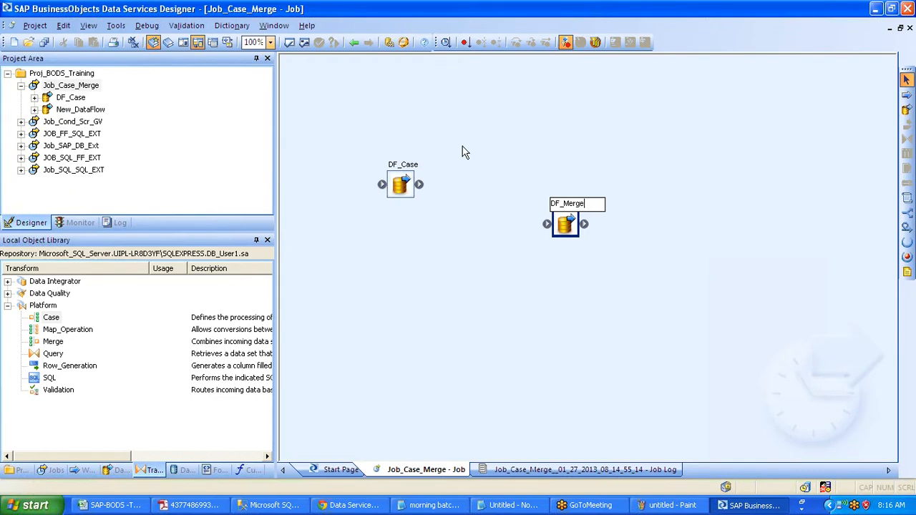
{"action": "left_click_drag", "start_coordinate": [419, 185], "coordinate": [547, 224]}
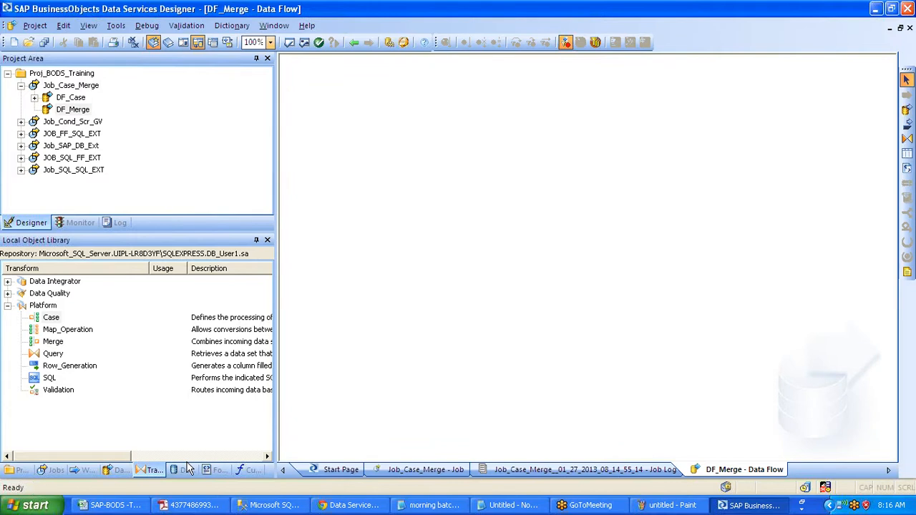
- Place the VIA1, VIA2 and VIA3 template tables from DS_Target into DF_Merge as sources
{"action": "left_click", "coordinate": [188, 469]}
{"action": "scroll", "coordinate": [106, 412], "scroll_direction": "down", "scroll_amount": 3}
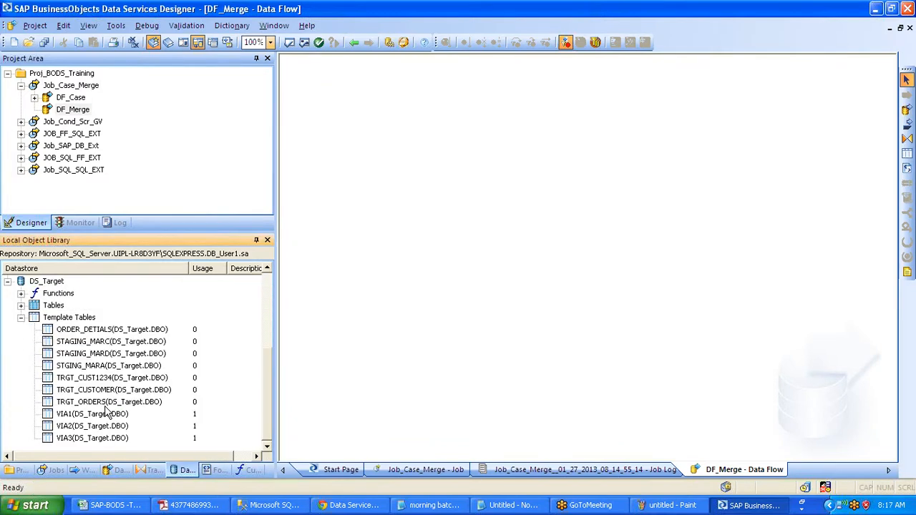
{"action": "left_click", "coordinate": [106, 411]}
{"action": "left_click", "coordinate": [81, 438], "text": "shift"}
{"action": "left_click_drag", "start_coordinate": [81, 438], "coordinate": [323, 147]}
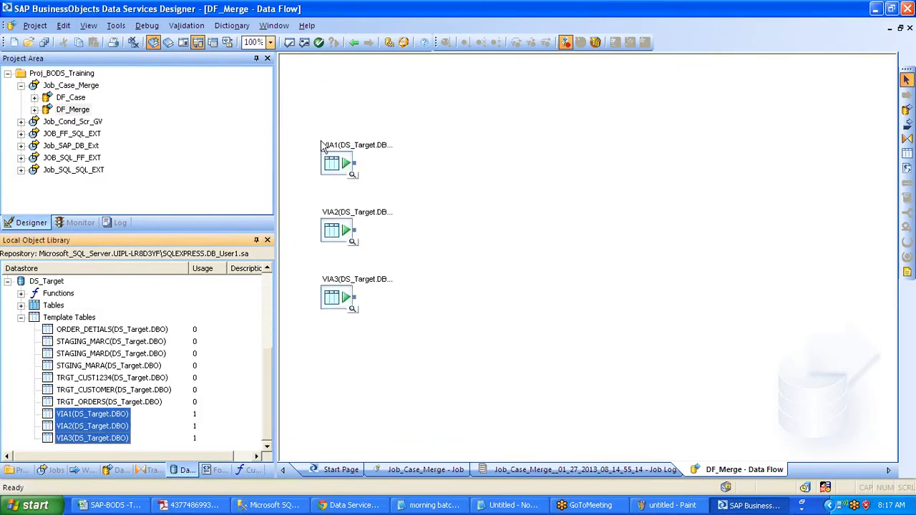
{"action": "left_click", "coordinate": [20, 317]}
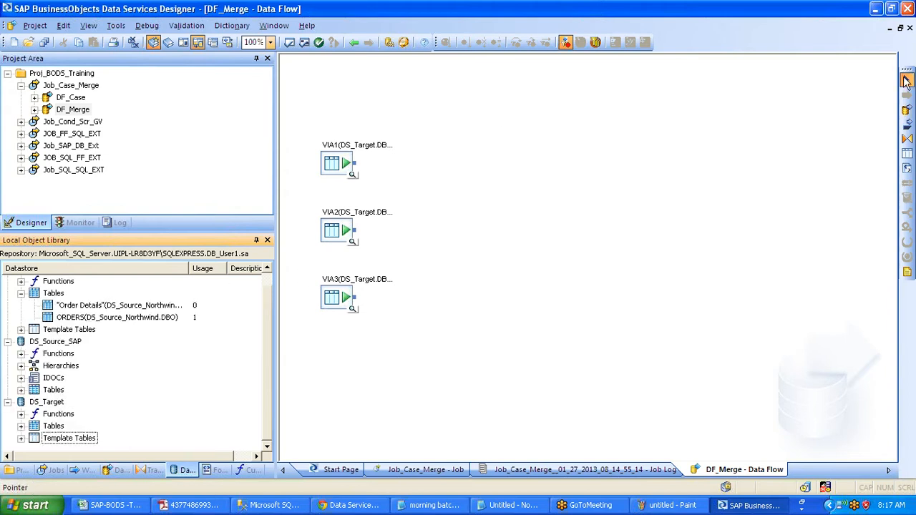
- Add a Query transform to DF_Merge fed by VIA1
{"action": "left_click", "coordinate": [907, 138]}
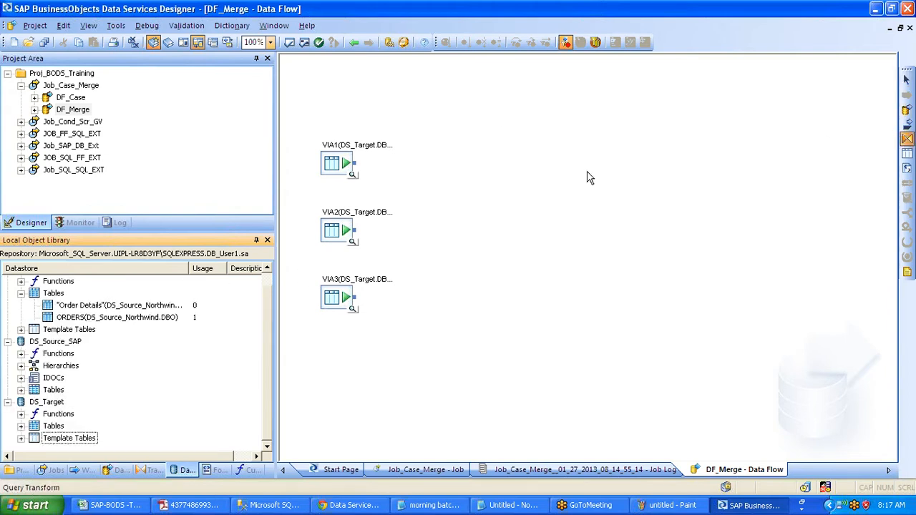
{"action": "left_click", "coordinate": [451, 164]}
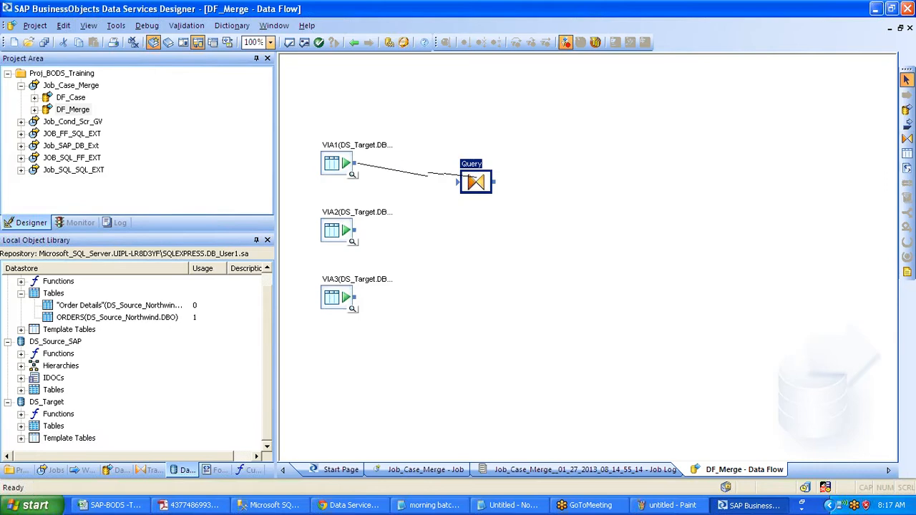
{"action": "left_click_drag", "start_coordinate": [467, 176], "coordinate": [466, 178]}
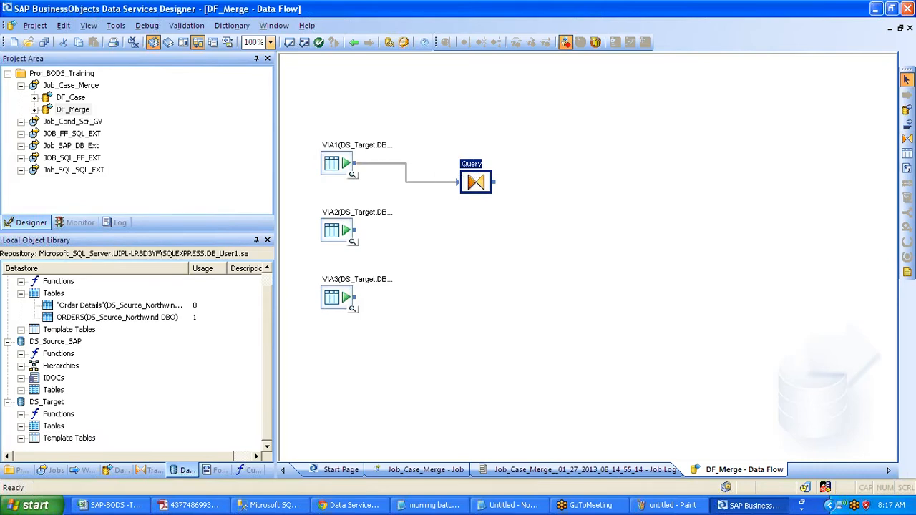
{"action": "double_click", "coordinate": [474, 181]}
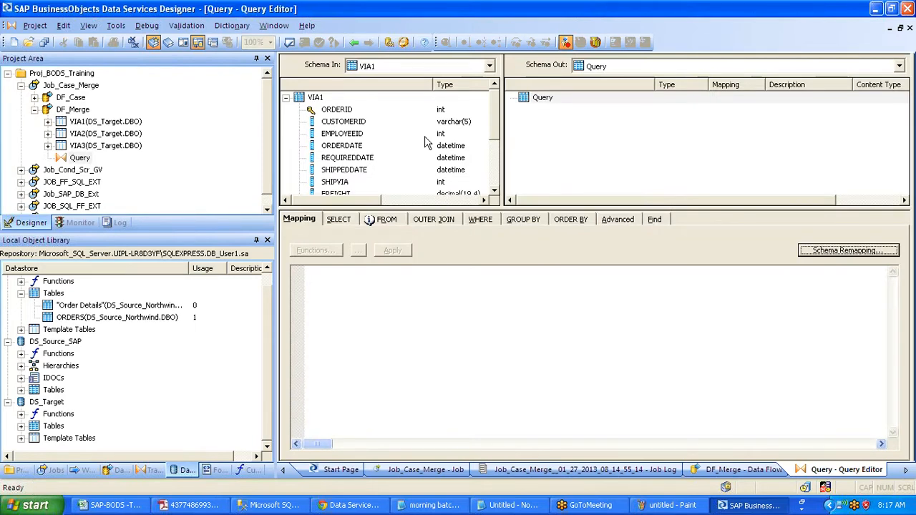
- Rename and then delete the ORDID output column, then remove the Query transform
{"action": "type", "text": "ORDID"}
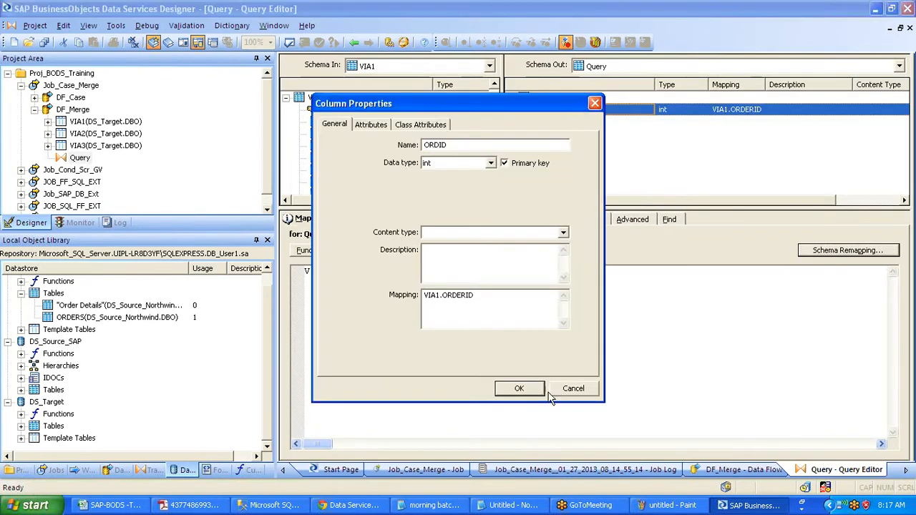
{"action": "left_click", "coordinate": [521, 387]}
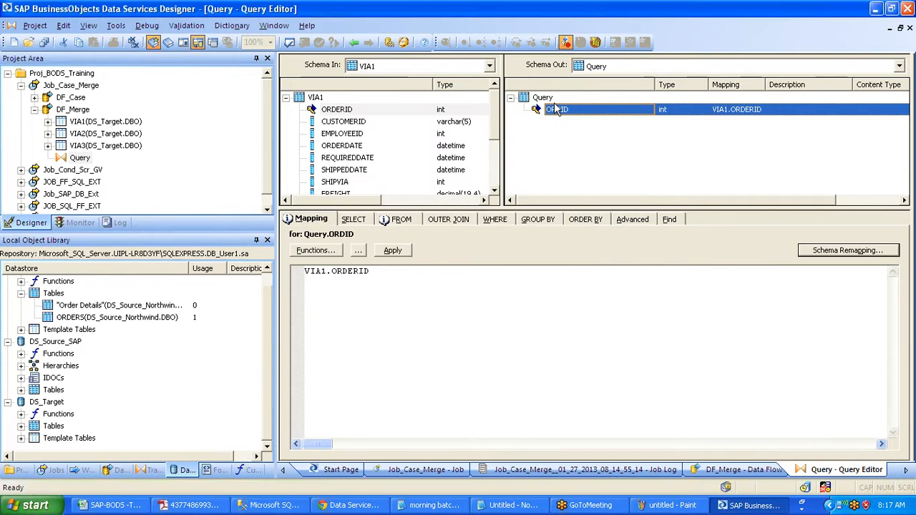
{"action": "right_click", "coordinate": [554, 102]}
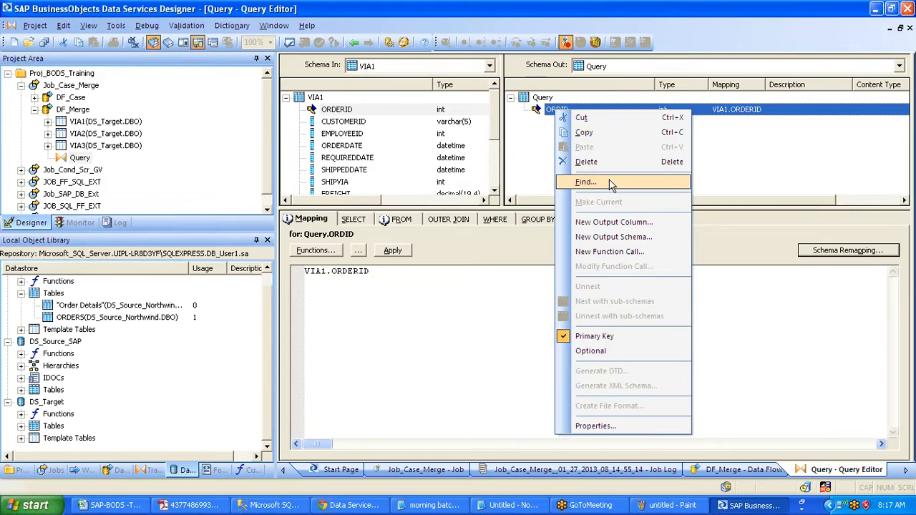
{"action": "left_click", "coordinate": [587, 162]}
{"action": "left_click", "coordinate": [354, 42]}
{"action": "key", "text": "Delete"}
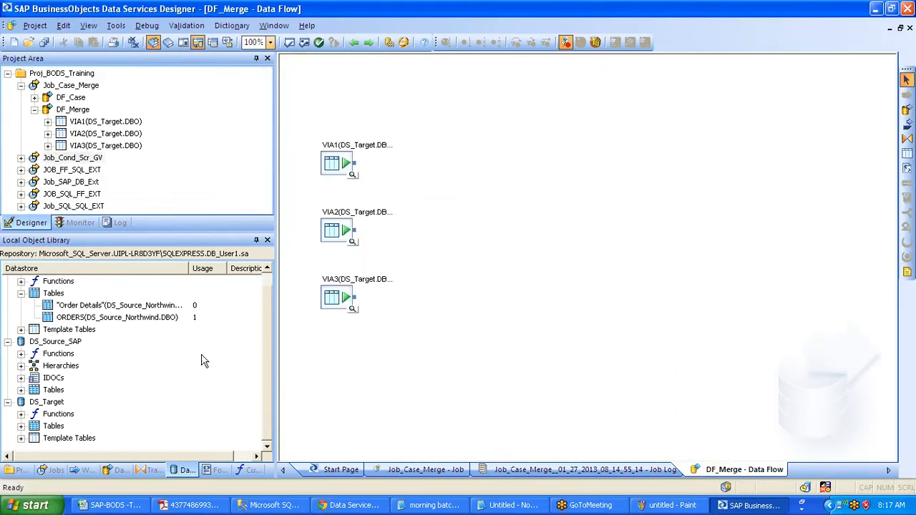
- Place a Platform Merge transform in DF_Merge and connect VIA2 and VIA3 to it
{"action": "left_click", "coordinate": [150, 470]}
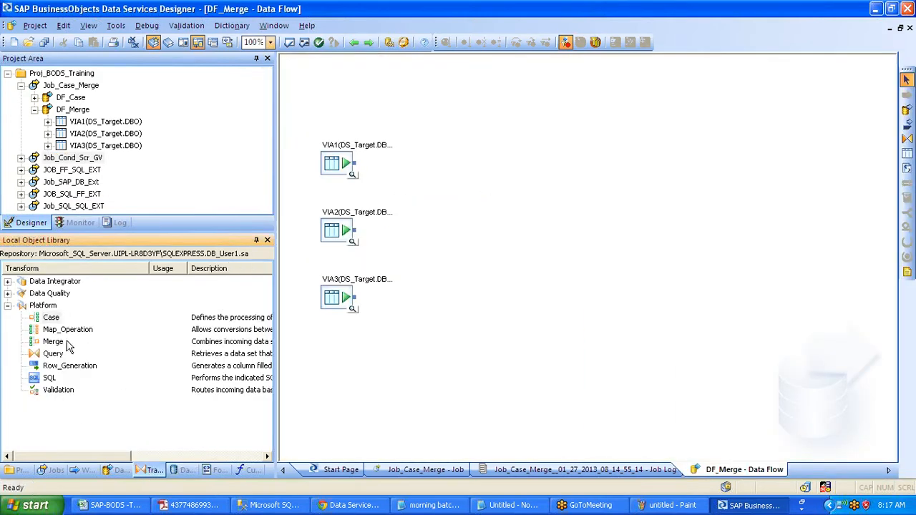
{"action": "left_click_drag", "start_coordinate": [63, 342], "coordinate": [469, 194]}
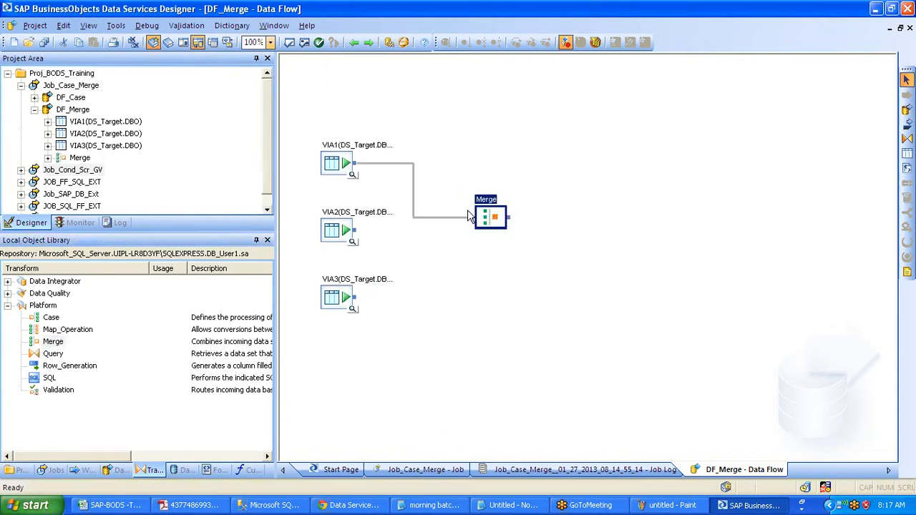
{"action": "mouse_move", "coordinate": [355, 230]}
{"action": "left_mouse_down"}
{"action": "mouse_move", "coordinate": [410, 233]}
{"action": "mouse_move", "coordinate": [474, 217]}
{"action": "left_mouse_up"}
{"action": "mouse_move", "coordinate": [355, 297]}
{"action": "left_mouse_down"}
{"action": "mouse_move", "coordinate": [459, 253]}
{"action": "mouse_move", "coordinate": [475, 224]}
{"action": "left_mouse_up"}
{"action": "left_click_drag", "start_coordinate": [499, 217], "coordinate": [499, 231]}
- Review the Merge transform's input schemas, including VIA3, and return to DF_Merge
{"action": "double_click", "coordinate": [499, 231]}
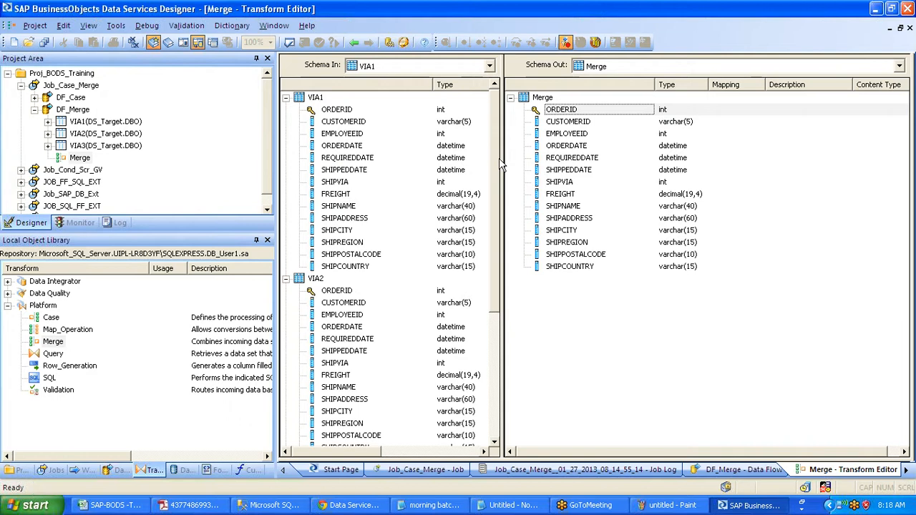
{"action": "left_click", "coordinate": [490, 66]}
{"action": "left_click", "coordinate": [368, 100]}
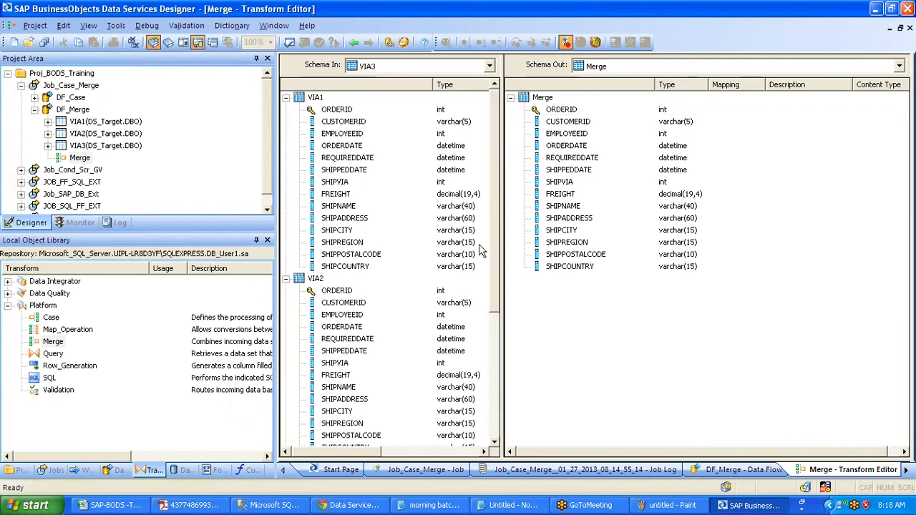
{"action": "left_click_drag", "start_coordinate": [498, 268], "coordinate": [497, 404]}
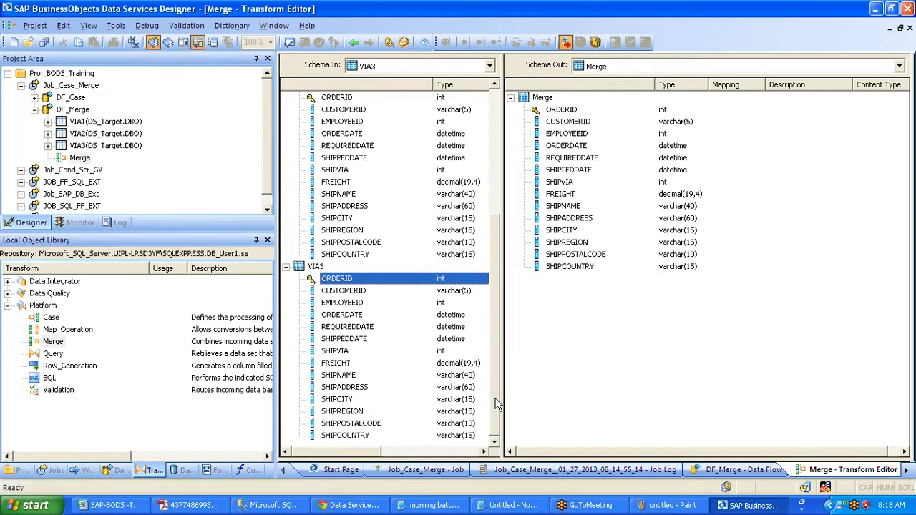
{"action": "left_click", "coordinate": [354, 43]}
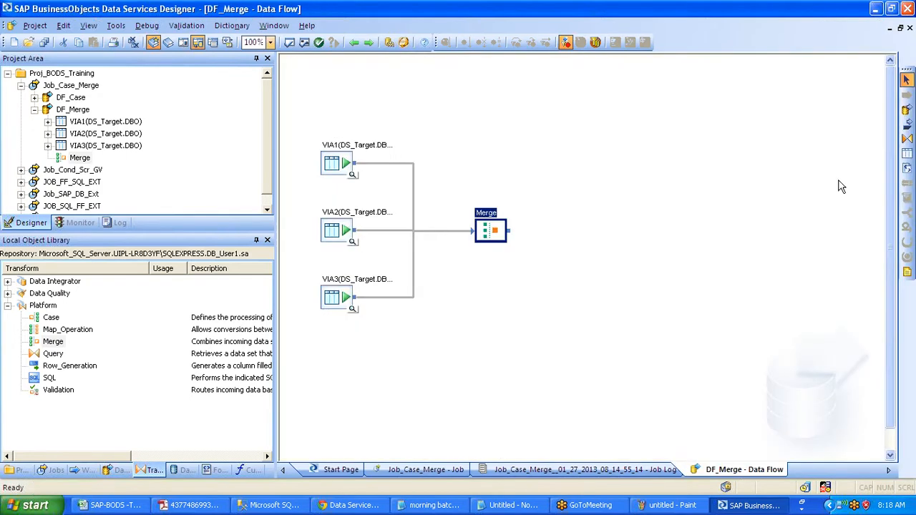
- Create a STG_MARGE template table in DS_Target and connect the Merge output to it
{"action": "left_click", "coordinate": [906, 155]}
{"action": "left_click", "coordinate": [594, 262]}
{"action": "type", "text": "STG_MARGE"}
{"action": "key", "text": "Tab"}
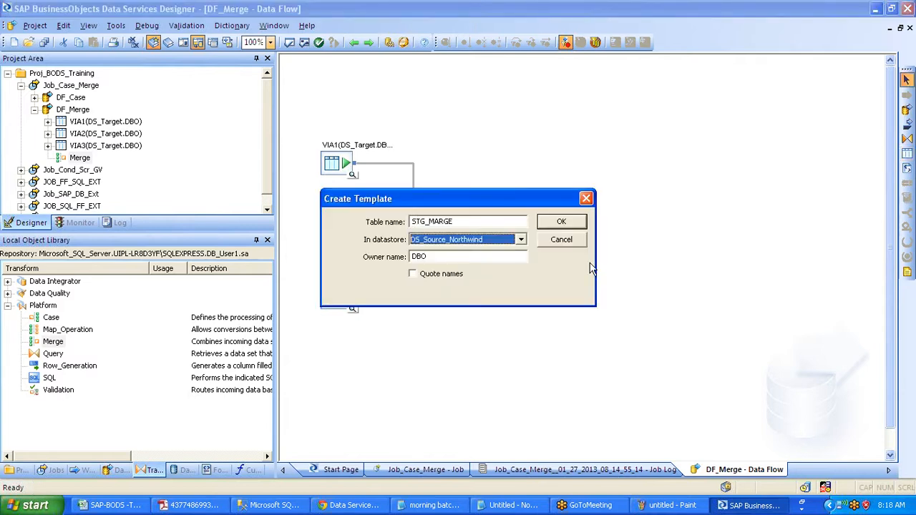
{"action": "key", "text": "Down"}
{"action": "key", "text": "Return"}
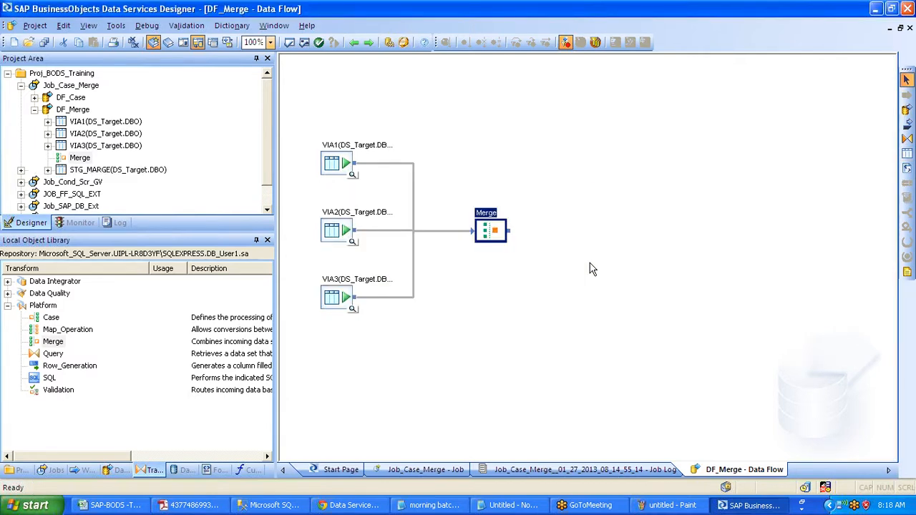
{"action": "left_click_drag", "start_coordinate": [508, 231], "coordinate": [599, 284]}
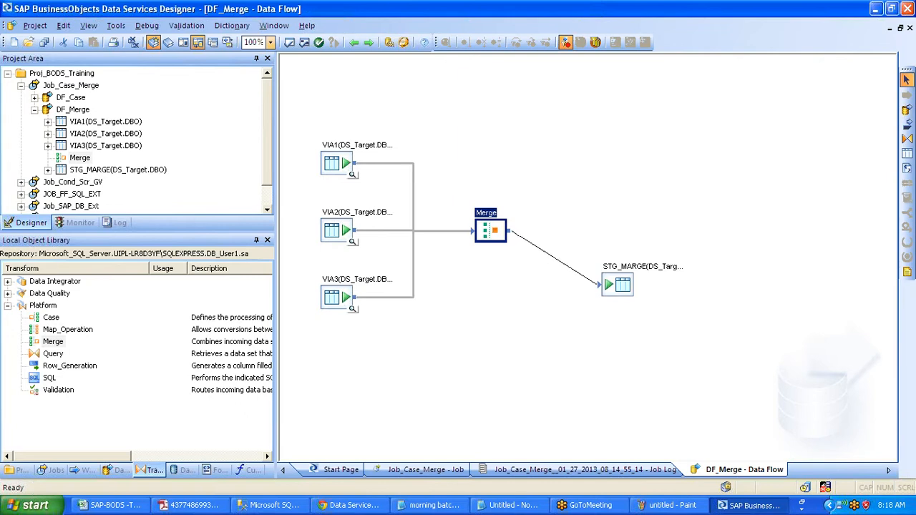
- Save all changes to Job_Case_Merge and DF_Merge
{"action": "left_click", "coordinate": [43, 40]}
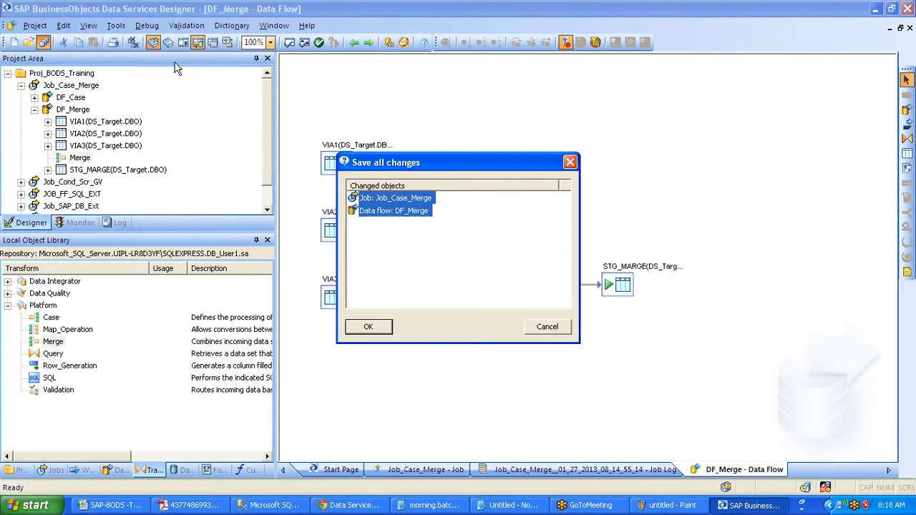
{"action": "key", "text": "Return"}
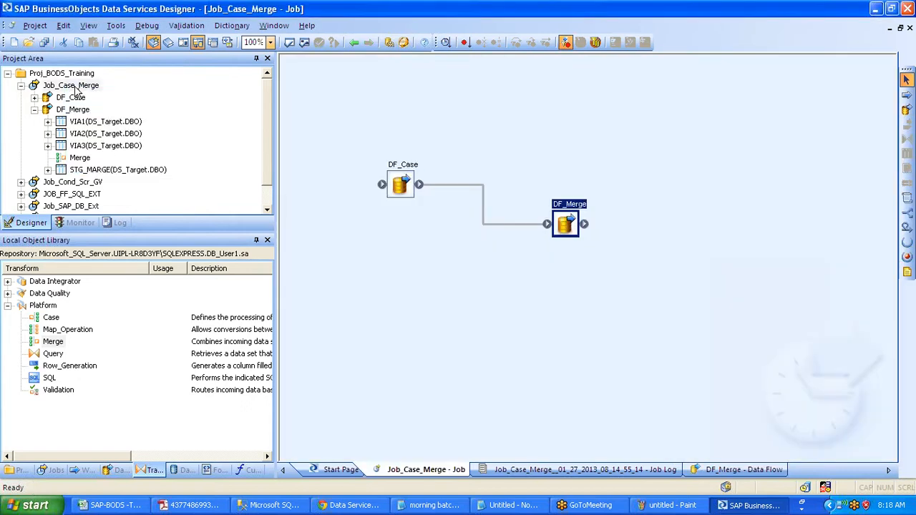
{"action": "left_click", "coordinate": [76, 86]}
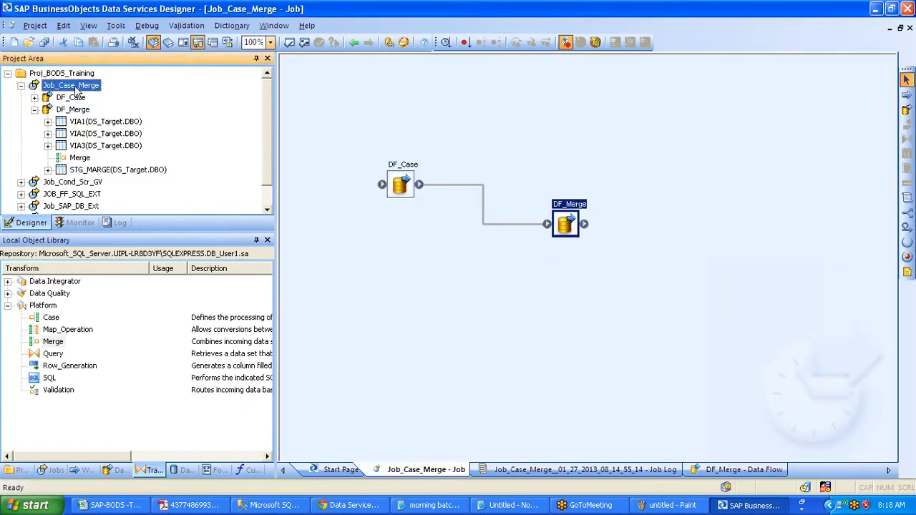
{"action": "right_click", "coordinate": [76, 91]}
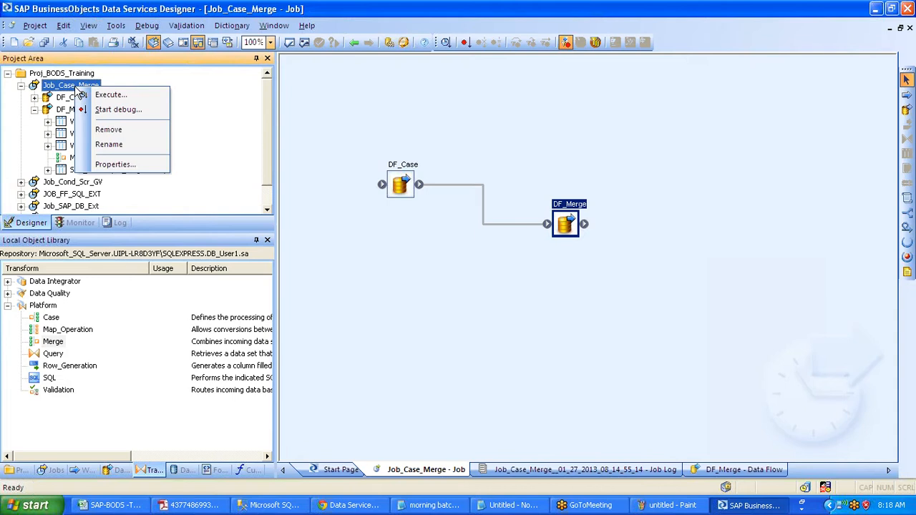
- Execute Job_Case_Merge, saving changes and keeping the default execution properties
{"action": "left_click", "coordinate": [111, 95]}
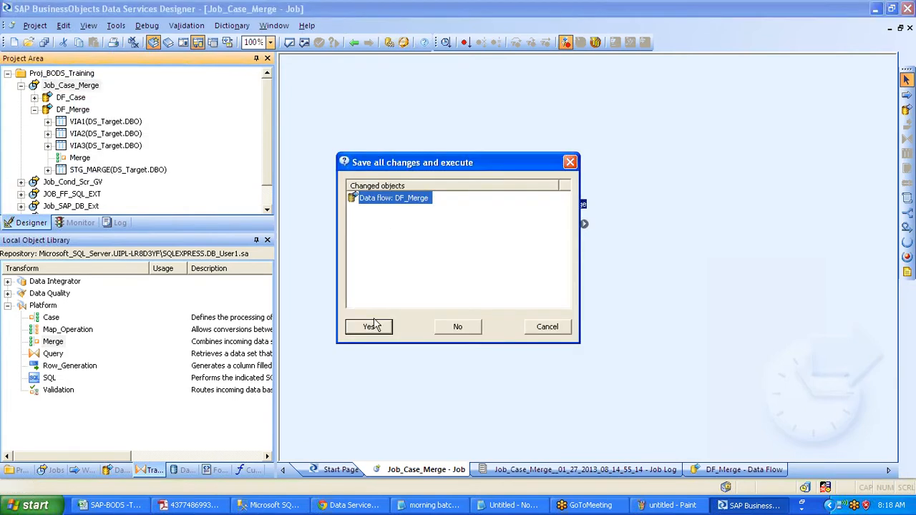
{"action": "left_click", "coordinate": [371, 326]}
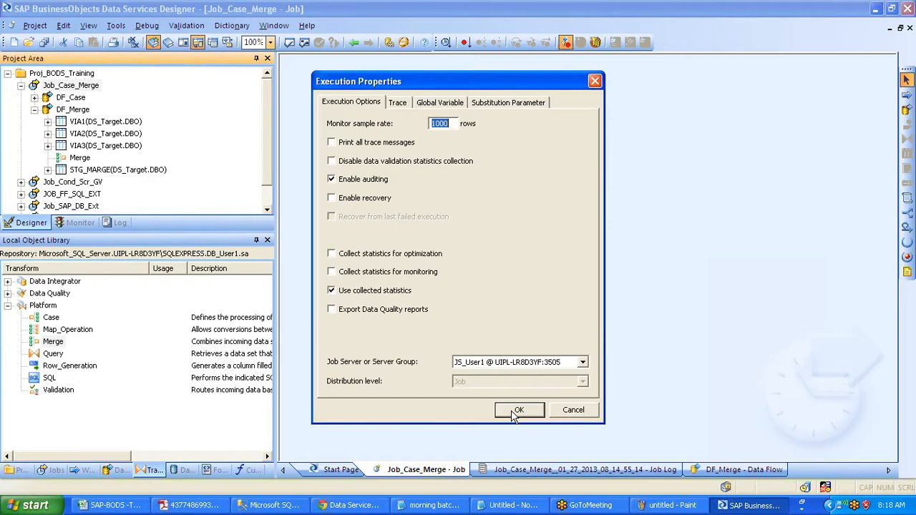
{"action": "left_click", "coordinate": [514, 414]}
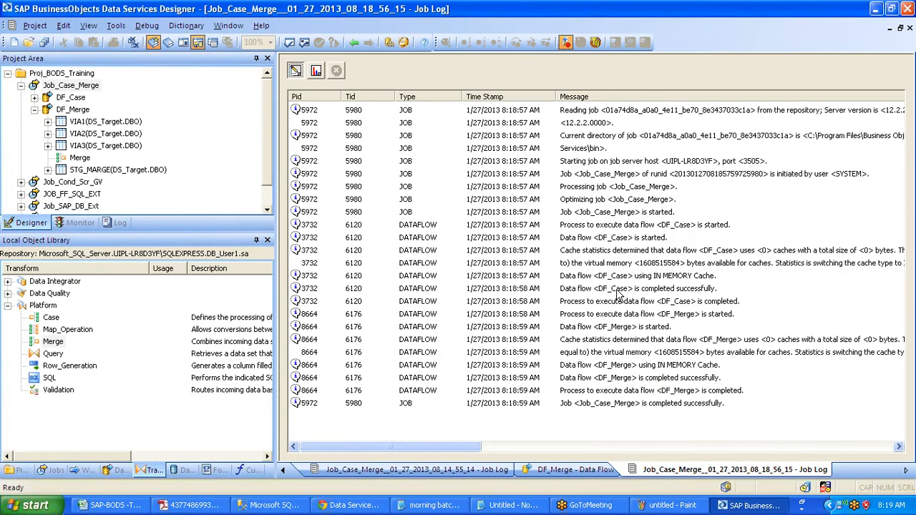
- Confirm in the Job Log that DF_Case, DF_Merge and the job completed, then show row statistics
{"action": "left_click", "coordinate": [620, 277]}
{"action": "left_click", "coordinate": [650, 325]}
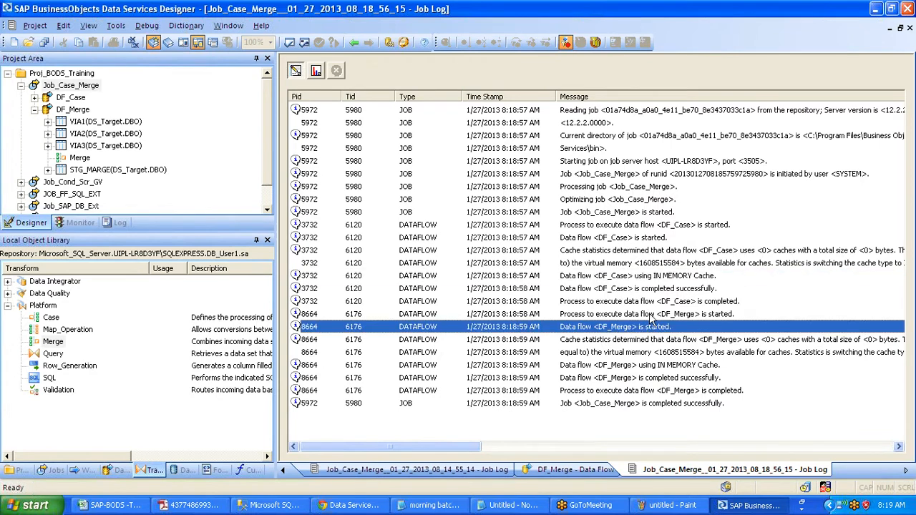
{"action": "left_click", "coordinate": [661, 302]}
{"action": "left_click", "coordinate": [634, 328]}
{"action": "left_click", "coordinate": [655, 379]}
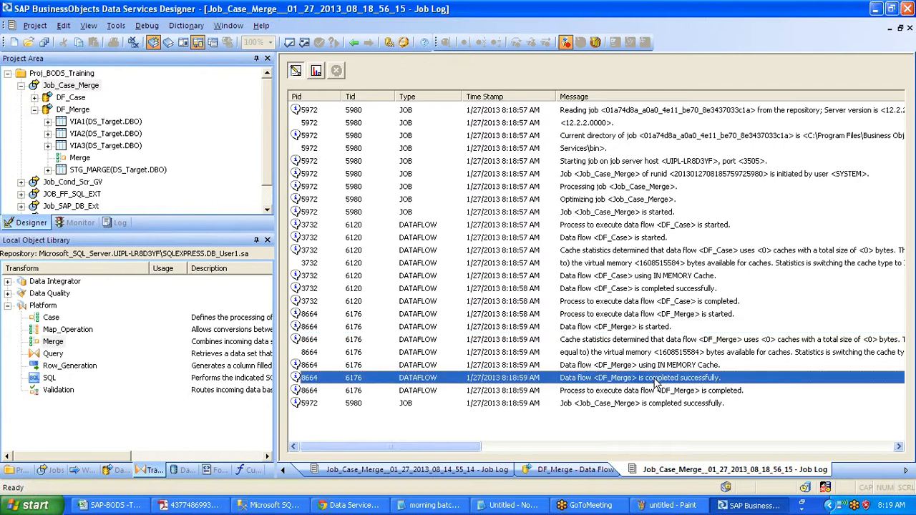
{"action": "left_click", "coordinate": [667, 405]}
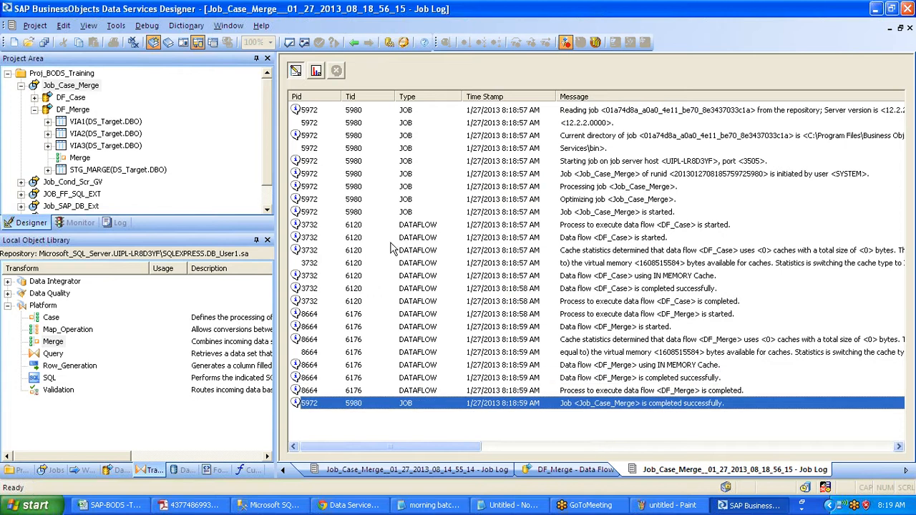
{"action": "left_click", "coordinate": [316, 71]}
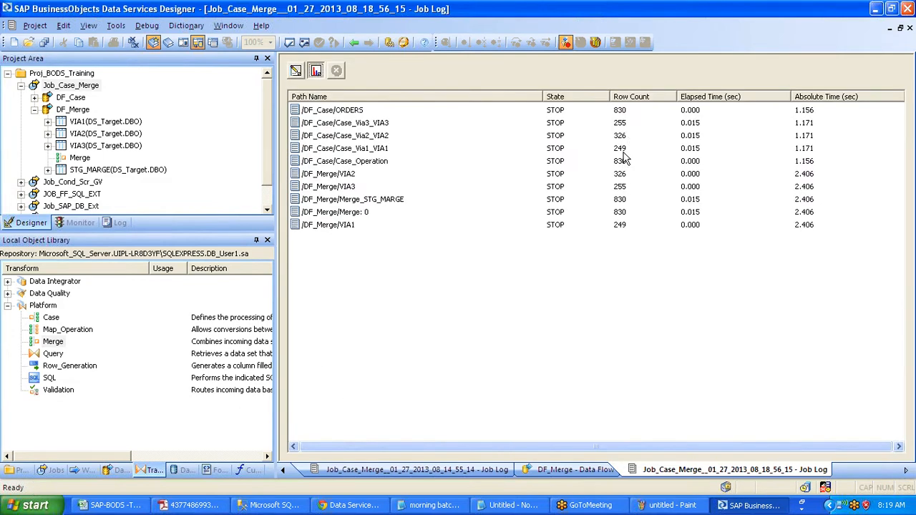
- Check the Case_Via1–Via3 row counts and the 830 rows loaded into STG_MARGE
{"action": "left_click", "coordinate": [623, 150]}
{"action": "left_click", "coordinate": [624, 136]}
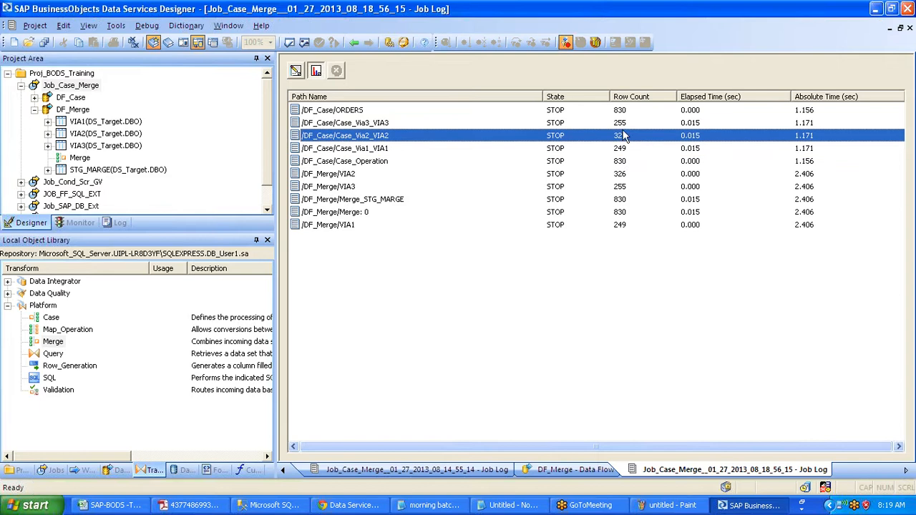
{"action": "left_click", "coordinate": [622, 123]}
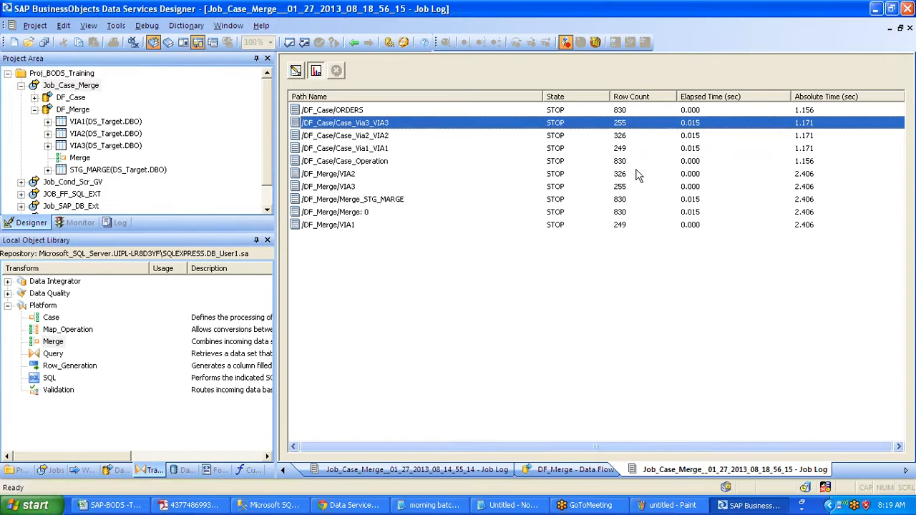
{"action": "left_click", "coordinate": [620, 203]}
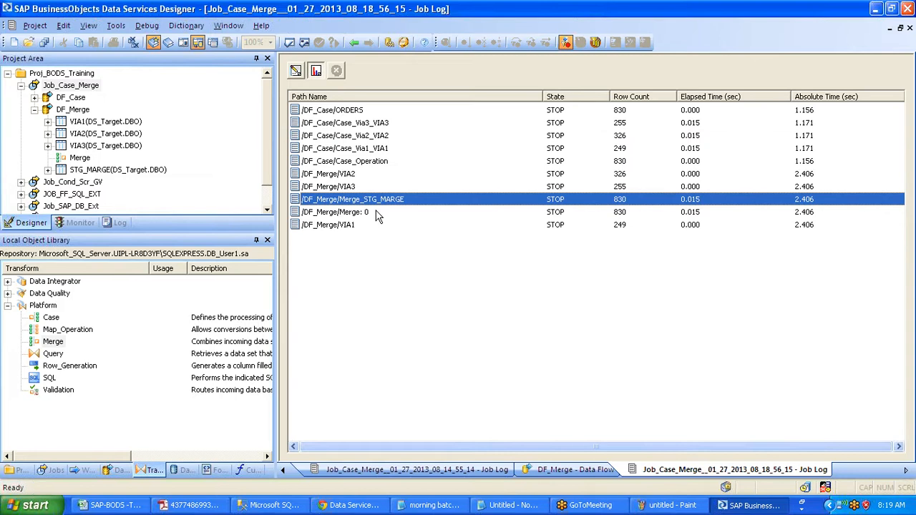
- Compare DF_Merge's VIA1–VIA3 input counts with the ORDERS source count, then open DF_Merge
{"action": "left_click", "coordinate": [621, 225]}
{"action": "left_click", "coordinate": [625, 189]}
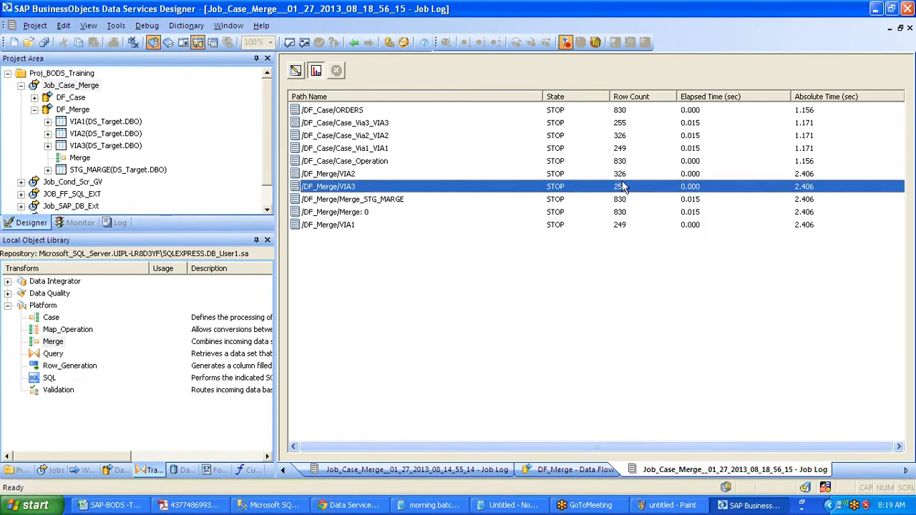
{"action": "left_click", "coordinate": [624, 177]}
{"action": "left_click", "coordinate": [624, 203]}
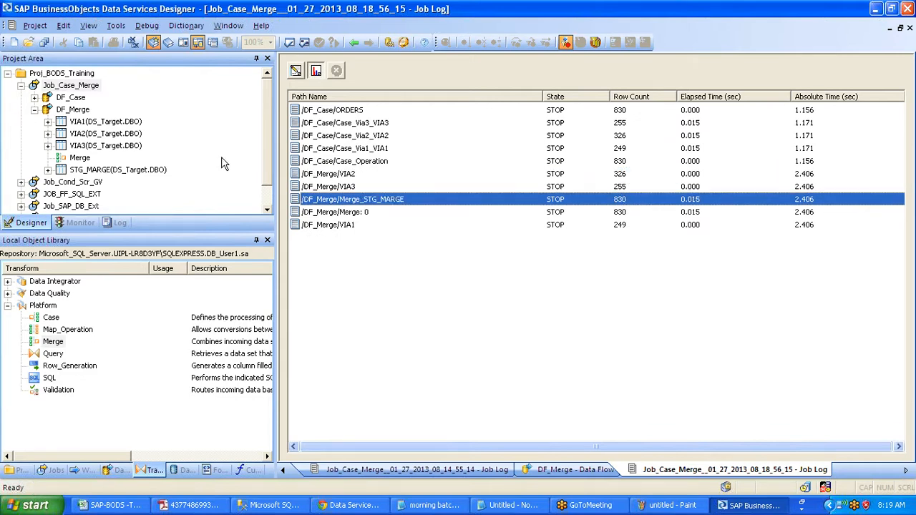
{"action": "left_click", "coordinate": [624, 113]}
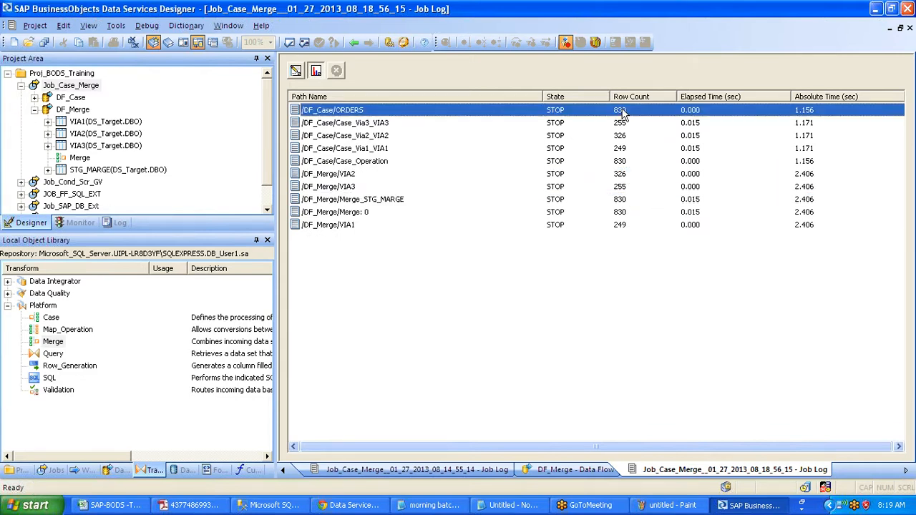
{"action": "left_click", "coordinate": [72, 109]}
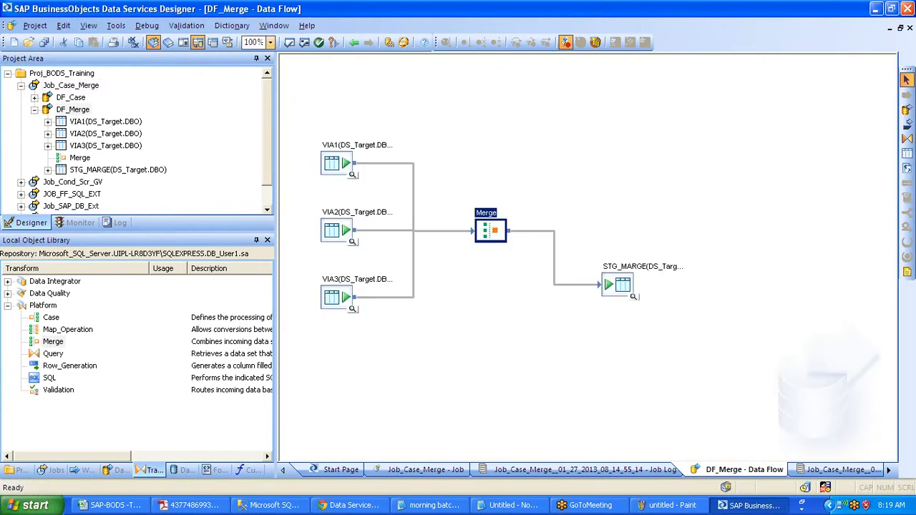
{"action": "left_click", "coordinate": [633, 297]}
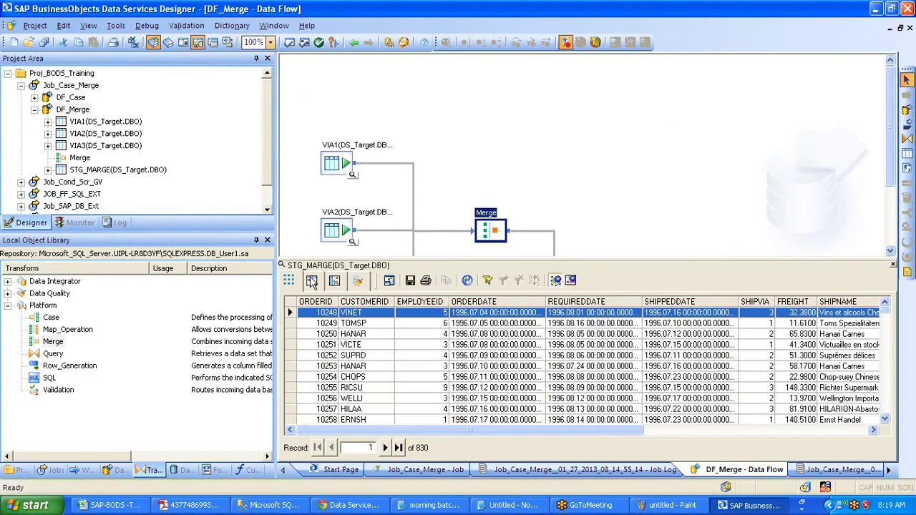
{"action": "left_click", "coordinate": [311, 281]}
{"action": "left_click", "coordinate": [467, 280]}
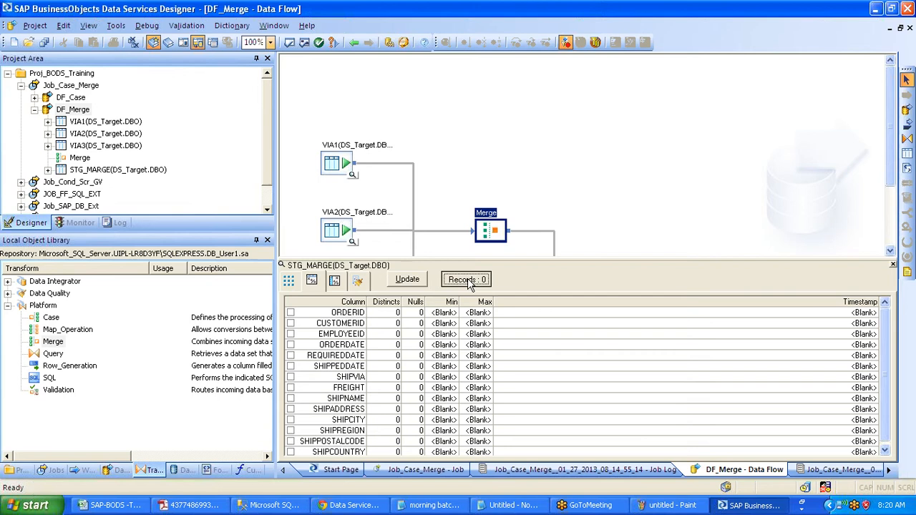
{"action": "left_click", "coordinate": [894, 264]}
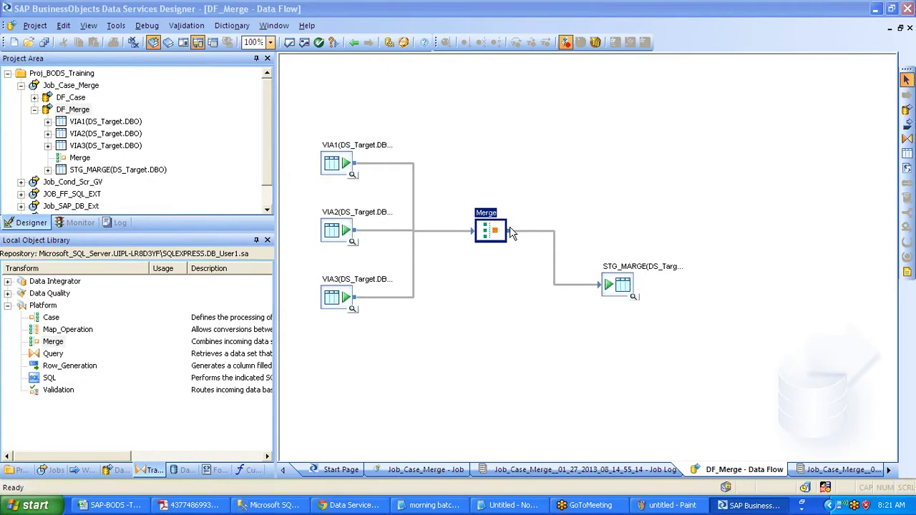
{"action": "left_click", "coordinate": [418, 186]}
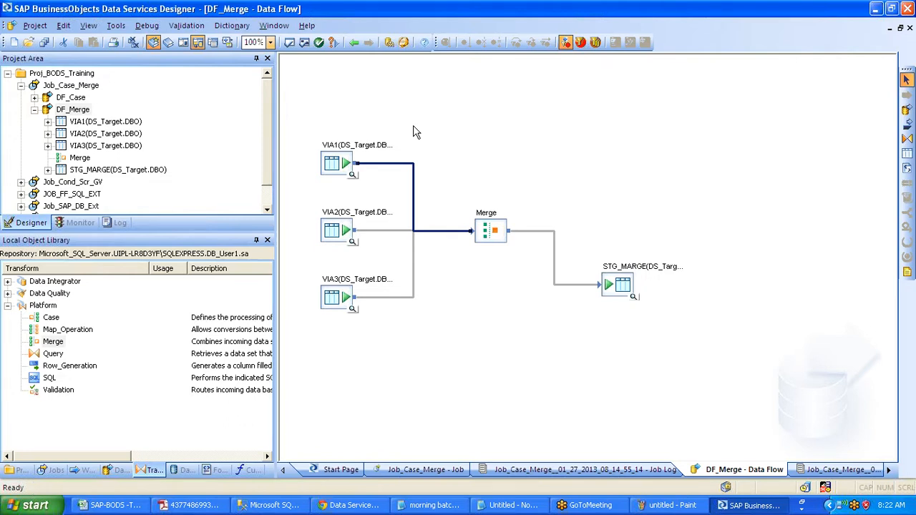
{"action": "left_click", "coordinate": [461, 159]}
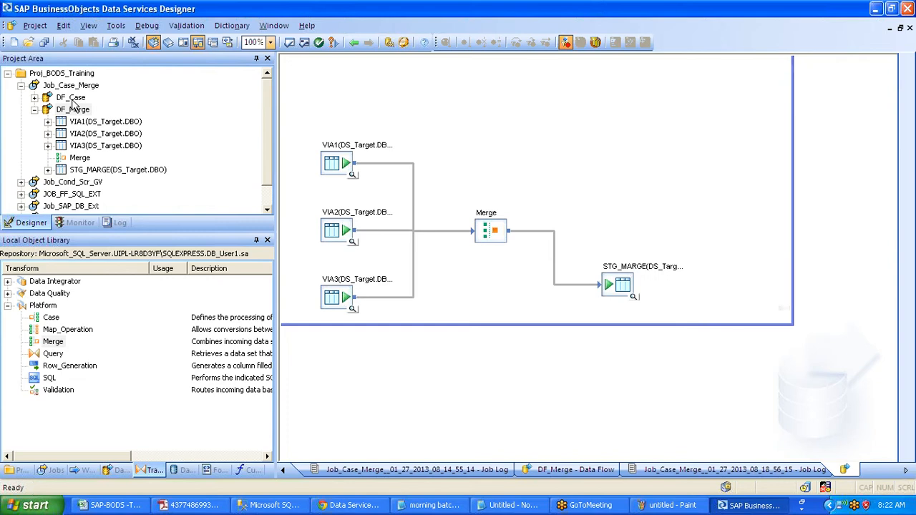
- In DF_Case's Case transform, add a new case row labelled VIaa223
{"action": "left_click", "coordinate": [71, 100]}
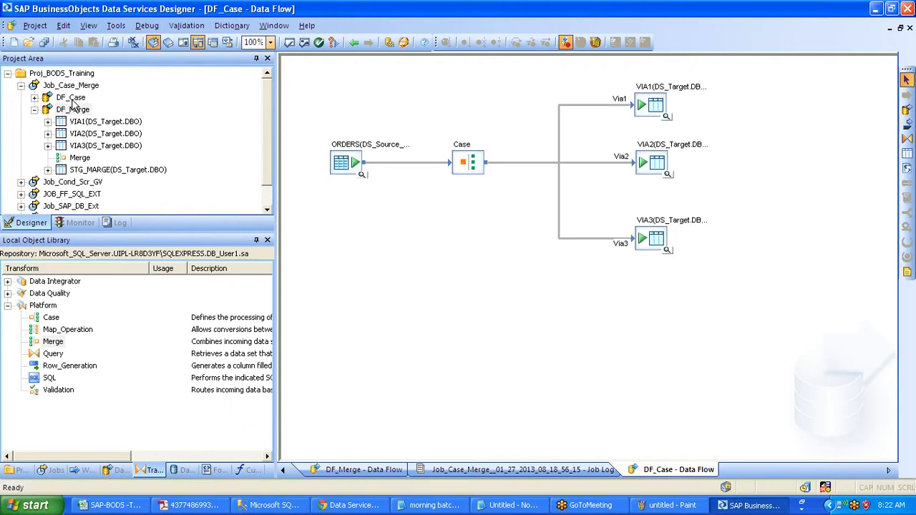
{"action": "right_click", "coordinate": [365, 337]}
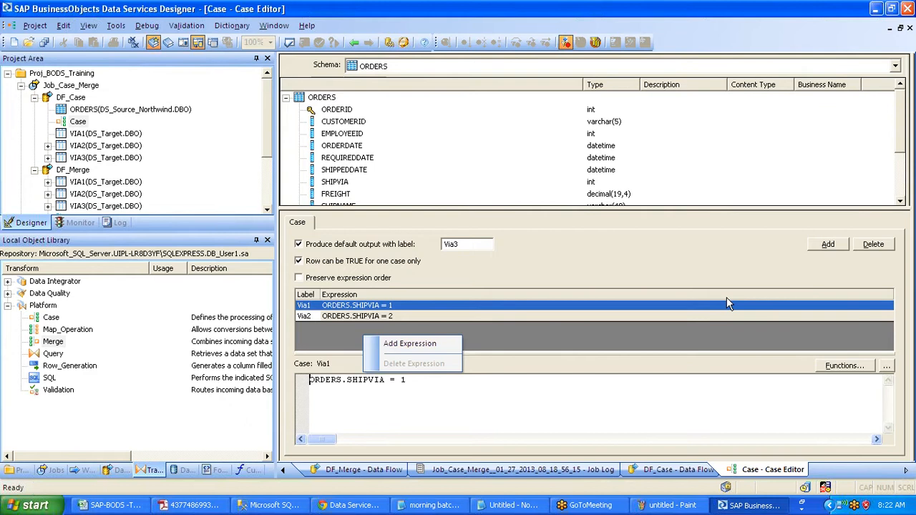
{"action": "left_click", "coordinate": [820, 251]}
{"action": "left_click", "coordinate": [827, 244]}
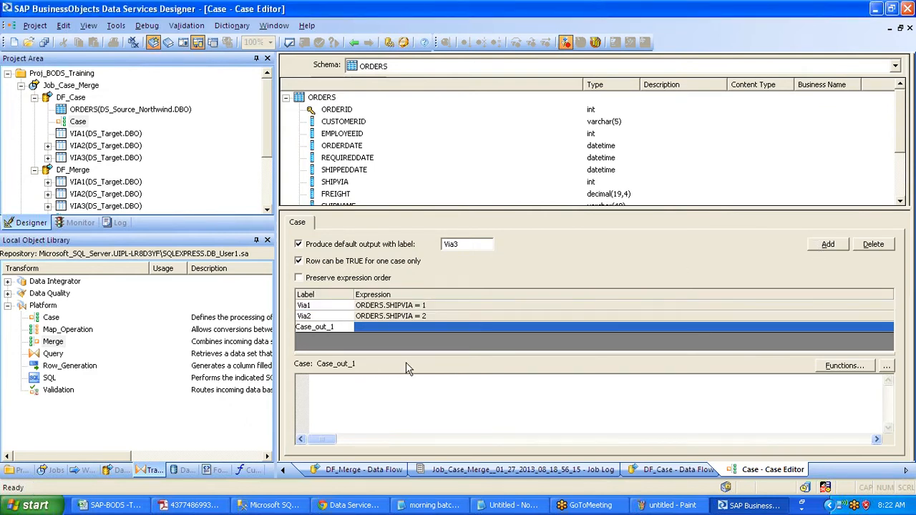
{"action": "key", "text": "shift+Home"}
{"action": "type", "text": "VIaa223"}
{"action": "left_click", "coordinate": [371, 327]}
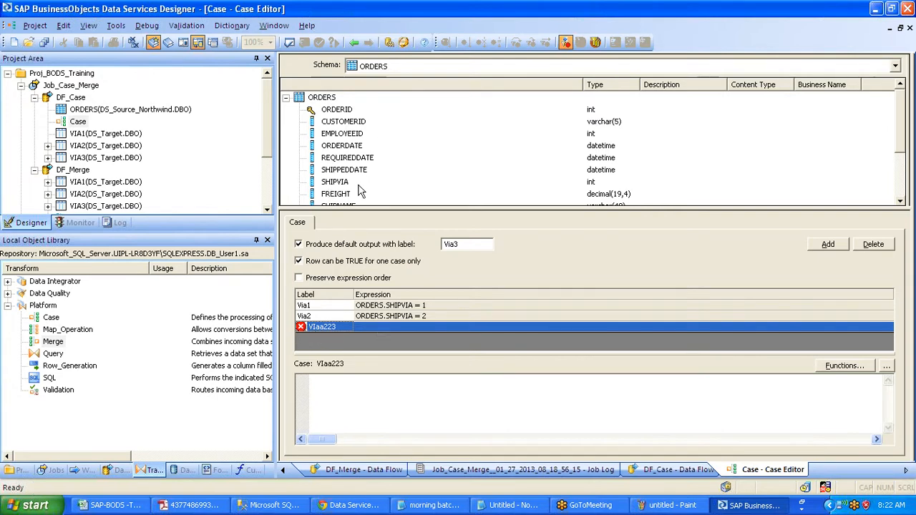
- Set the VIaa223 case expression to ORDERS.SHIPVIA = 223 and return to DF_Case
{"action": "left_click", "coordinate": [342, 183]}
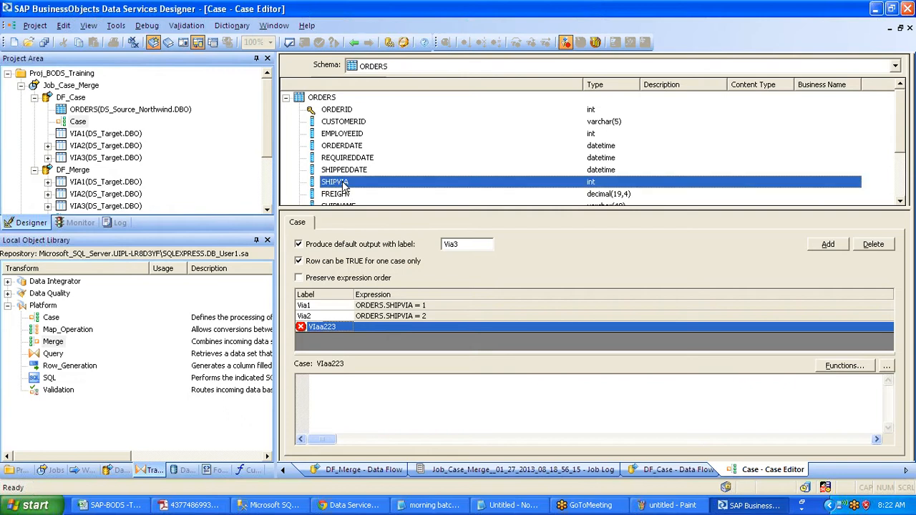
{"action": "left_click_drag", "start_coordinate": [346, 185], "coordinate": [359, 410]}
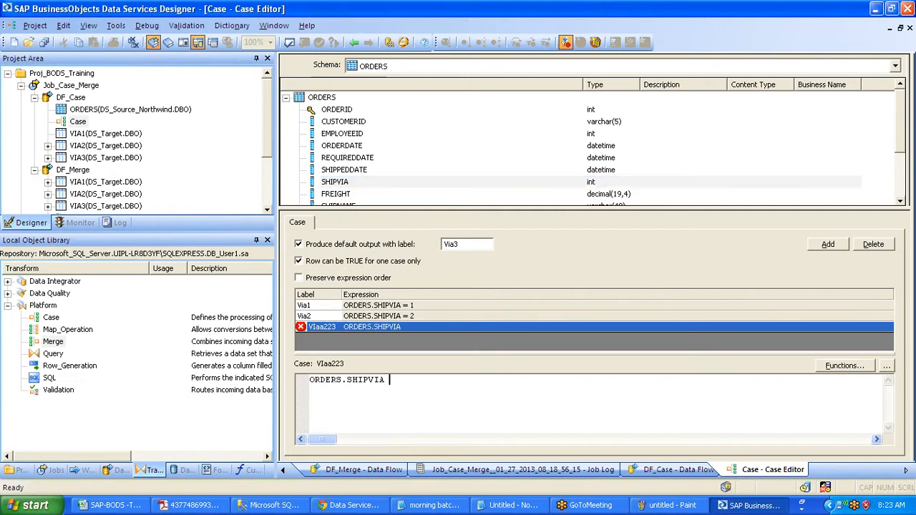
{"action": "type", "text": "= 223"}
{"action": "left_click", "coordinate": [457, 328]}
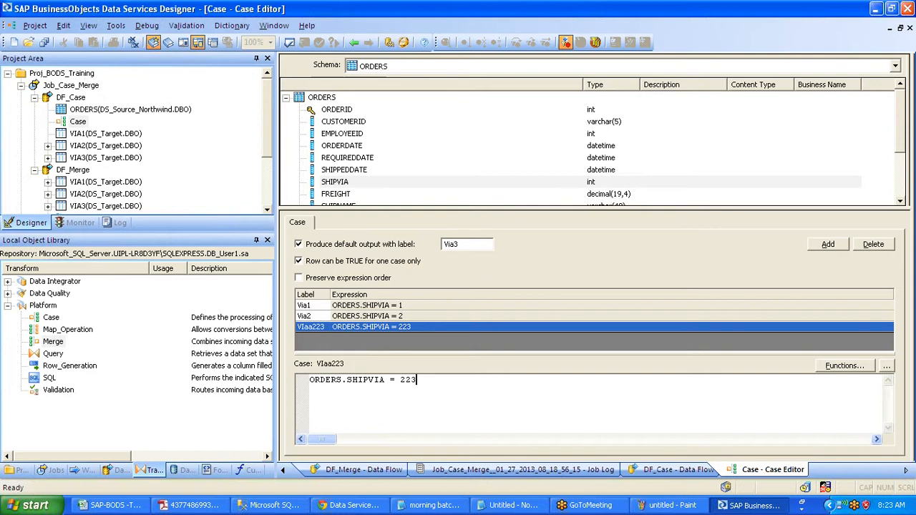
{"action": "left_click_drag", "start_coordinate": [416, 380], "coordinate": [305, 380]}
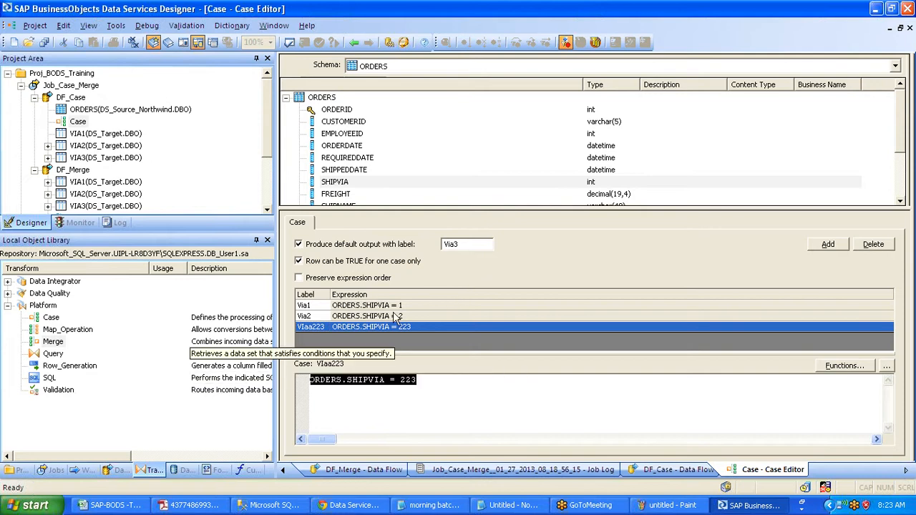
{"action": "left_click", "coordinate": [353, 43]}
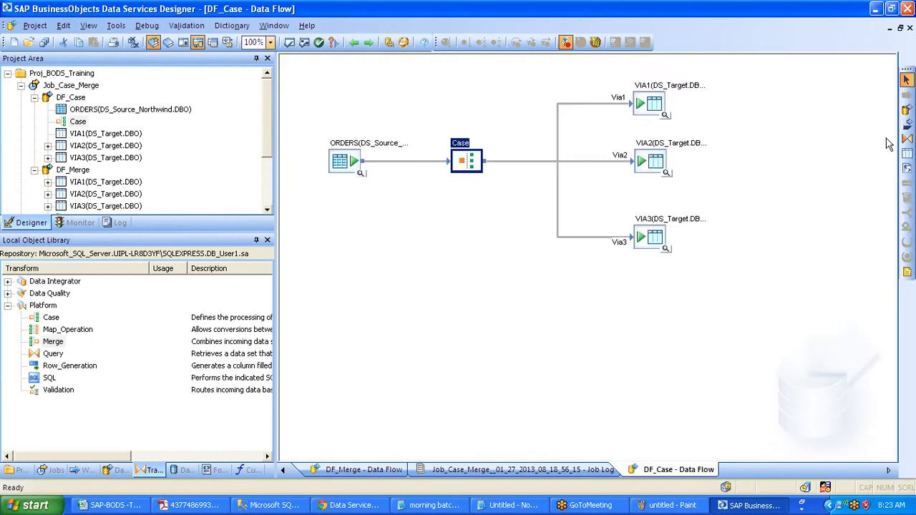
- Add a template target table named Via223 in the DS_Target datastore to DF_Case
{"action": "left_click", "coordinate": [907, 153]}
{"action": "left_click", "coordinate": [678, 320]}
{"action": "type", "text": "Via223"}
{"action": "left_click", "coordinate": [521, 240]}
{"action": "left_click", "coordinate": [518, 260]}
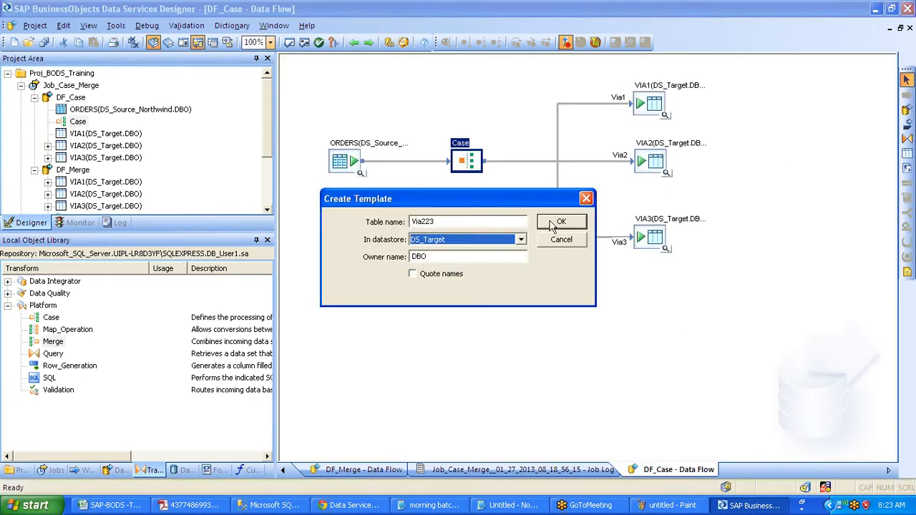
{"action": "left_click", "coordinate": [563, 223]}
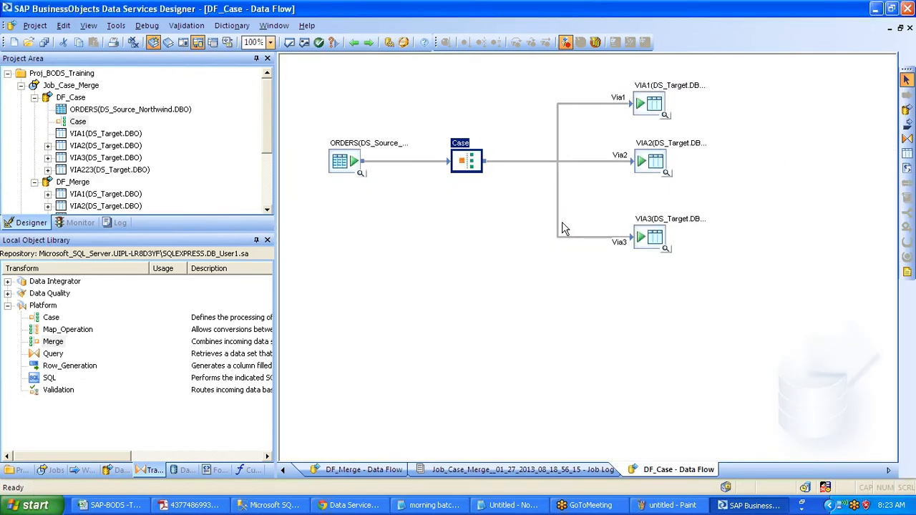
- Connect the Case transform to VIA223, routing its VIaa223 output into the table
{"action": "left_click_drag", "start_coordinate": [485, 161], "coordinate": [687, 344]}
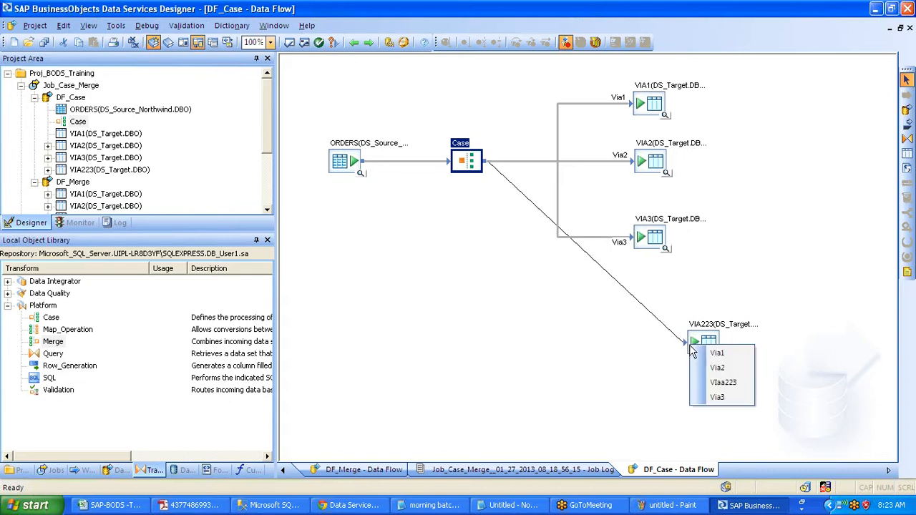
{"action": "left_click", "coordinate": [713, 387]}
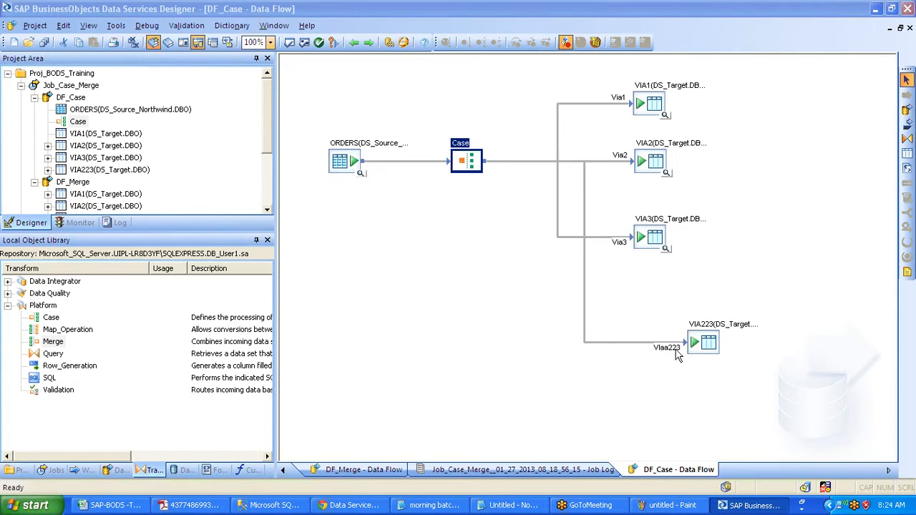
{"action": "left_click", "coordinate": [703, 346]}
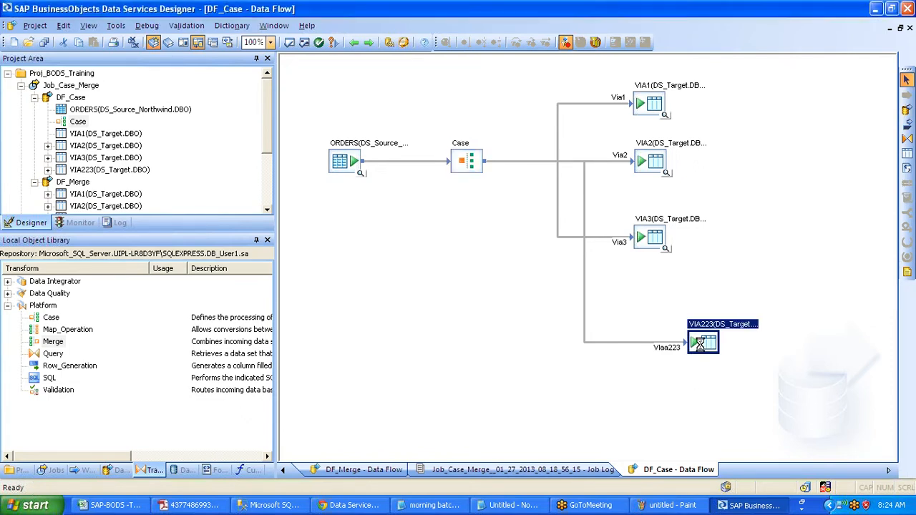
- Delete the VIA223 table, then select the Map_Operation and Case transforms in the Local Object Library
{"action": "key", "text": "Delete"}
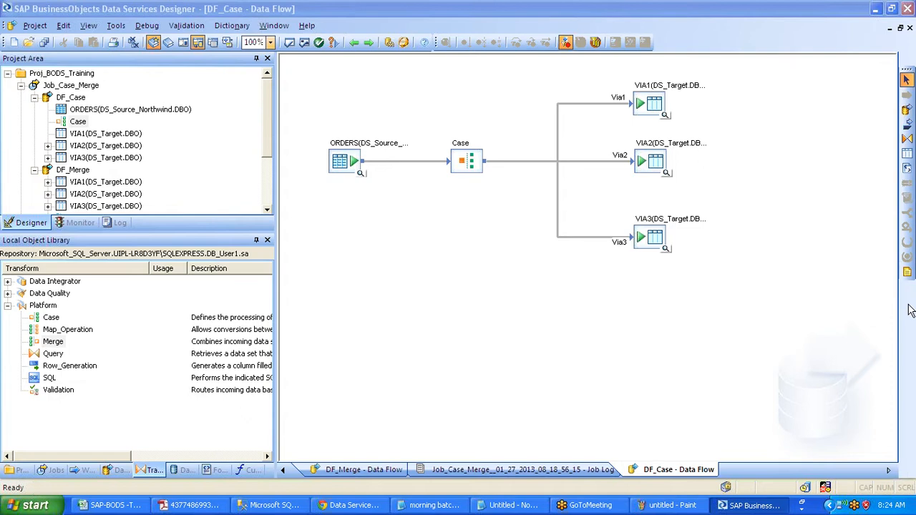
{"action": "left_click", "coordinate": [79, 333]}
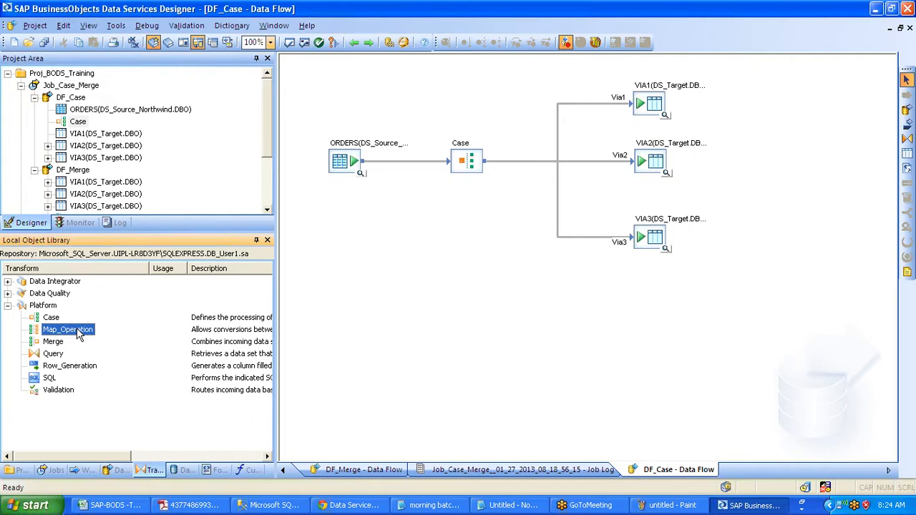
{"action": "left_click", "coordinate": [48, 320]}
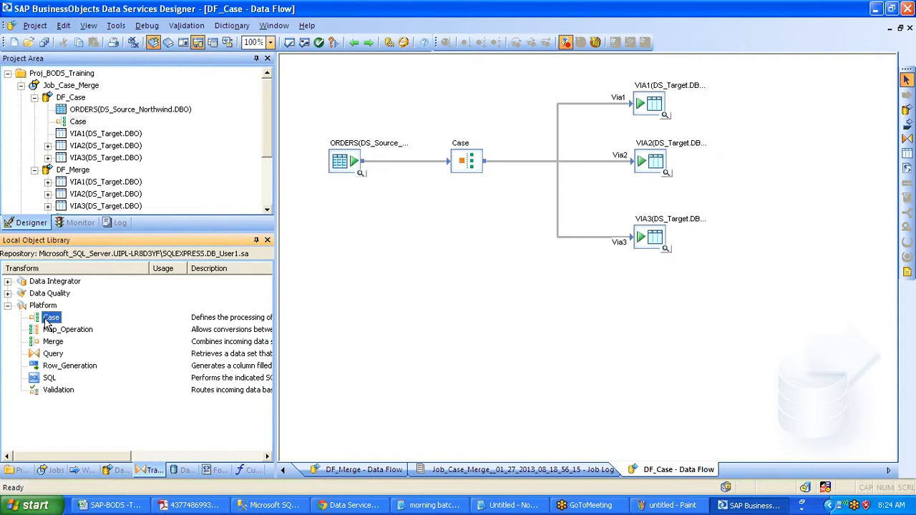
{"action": "left_click", "coordinate": [58, 332]}
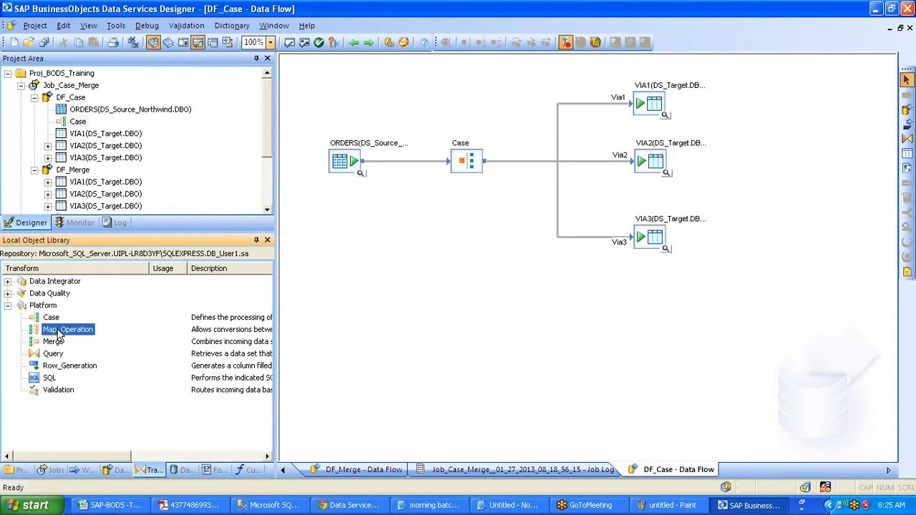
{"action": "left_click", "coordinate": [51, 319]}
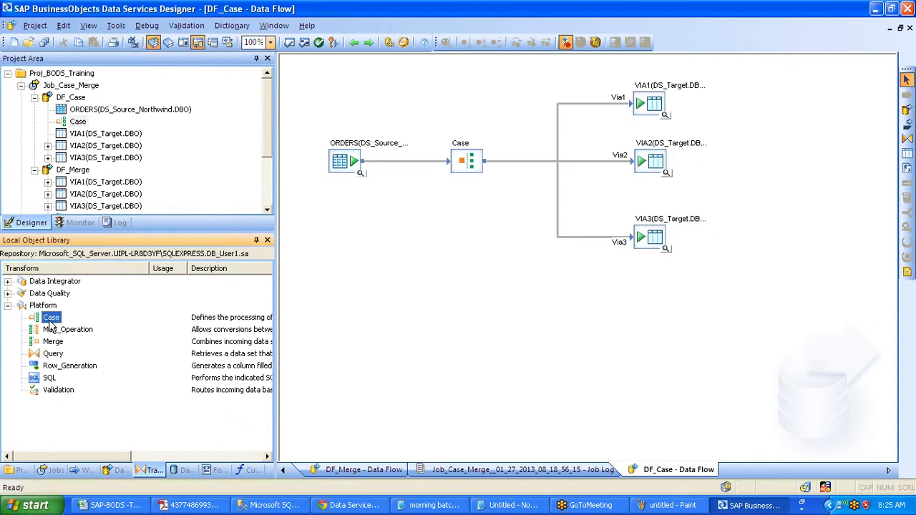
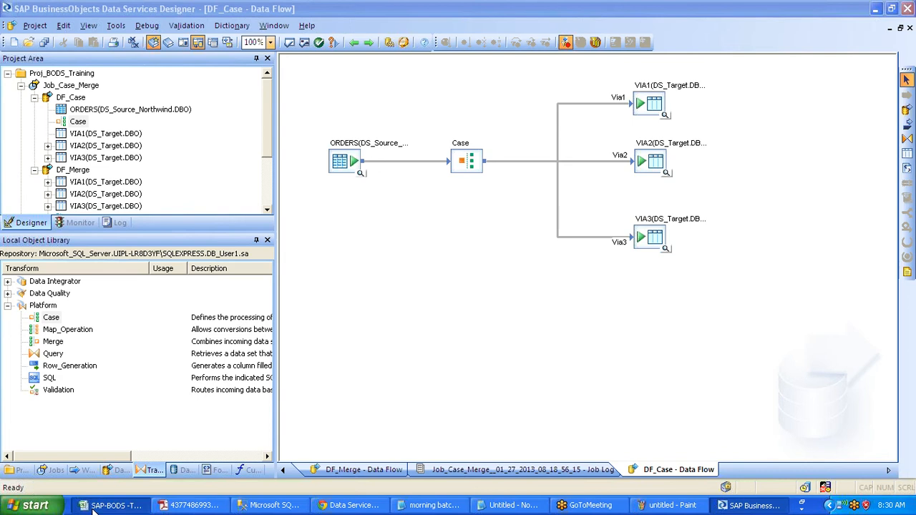
- Switch to the SAP-BODS Training Schedule Plan workbook in Excel and select the Day 1 'Introduction to BO' cell (B3)
{"action": "left_click", "coordinate": [93, 505]}
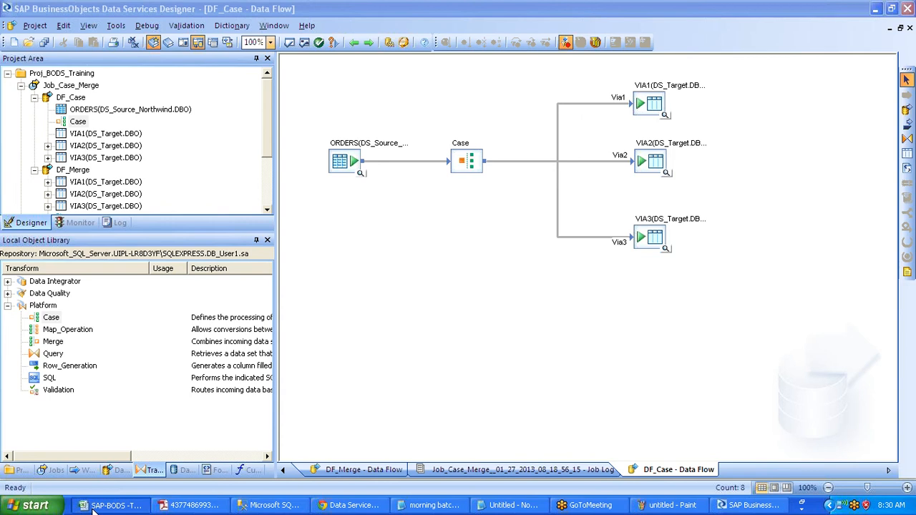
{"action": "left_click", "coordinate": [93, 507]}
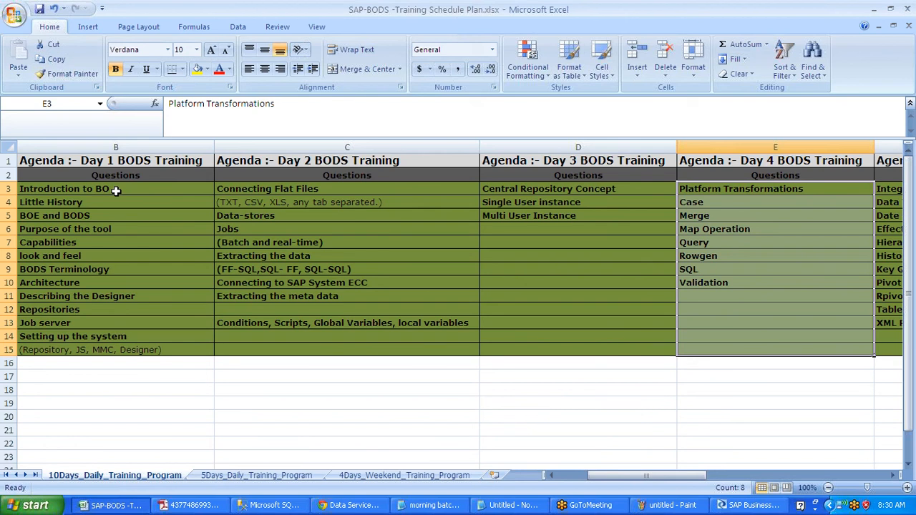
{"action": "left_click", "coordinate": [116, 190]}
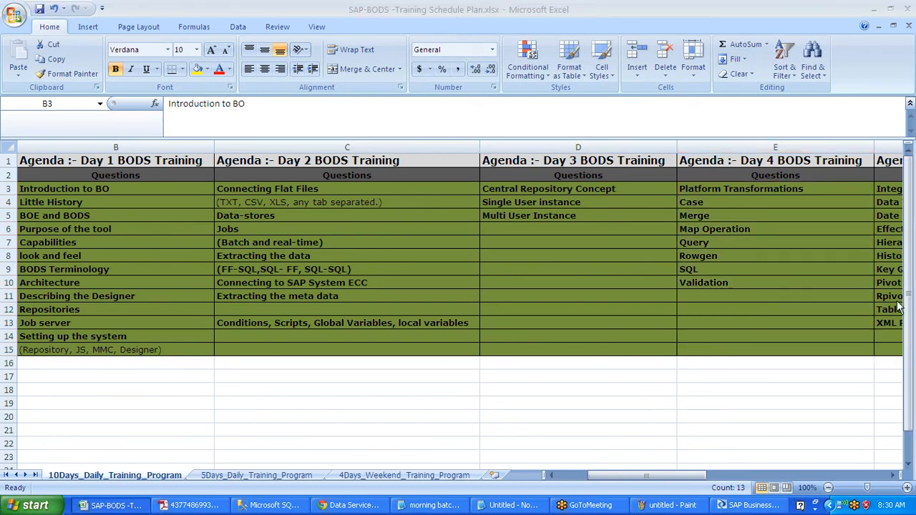